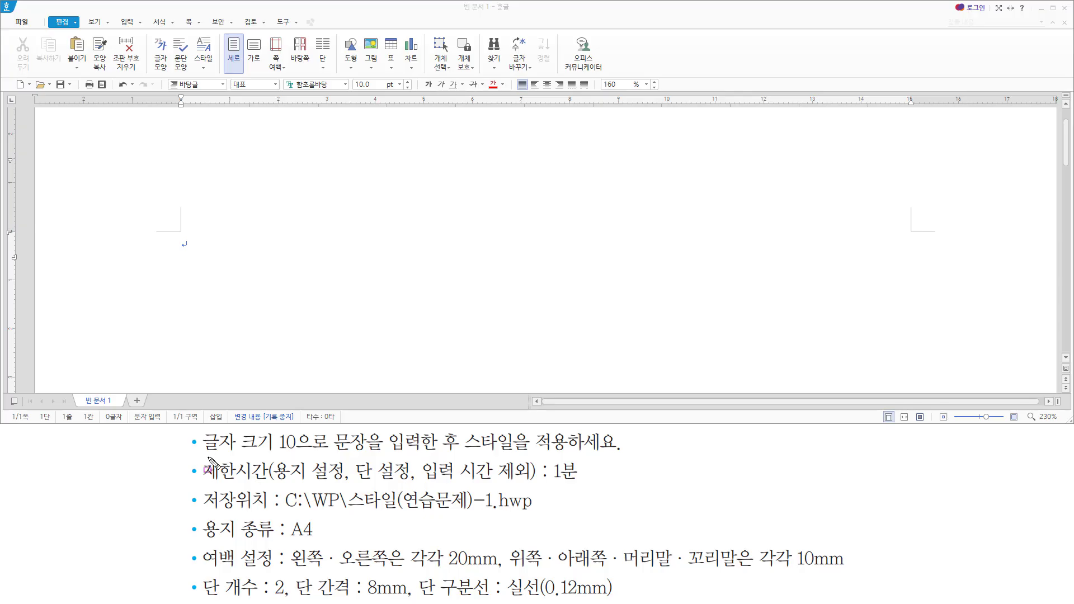
pyautogui.moveTo(202, 454)
pyautogui.mouseDown()
pyautogui.moveTo(624, 455)
pyautogui.moveTo(626, 434)
pyautogui.mouseUp()
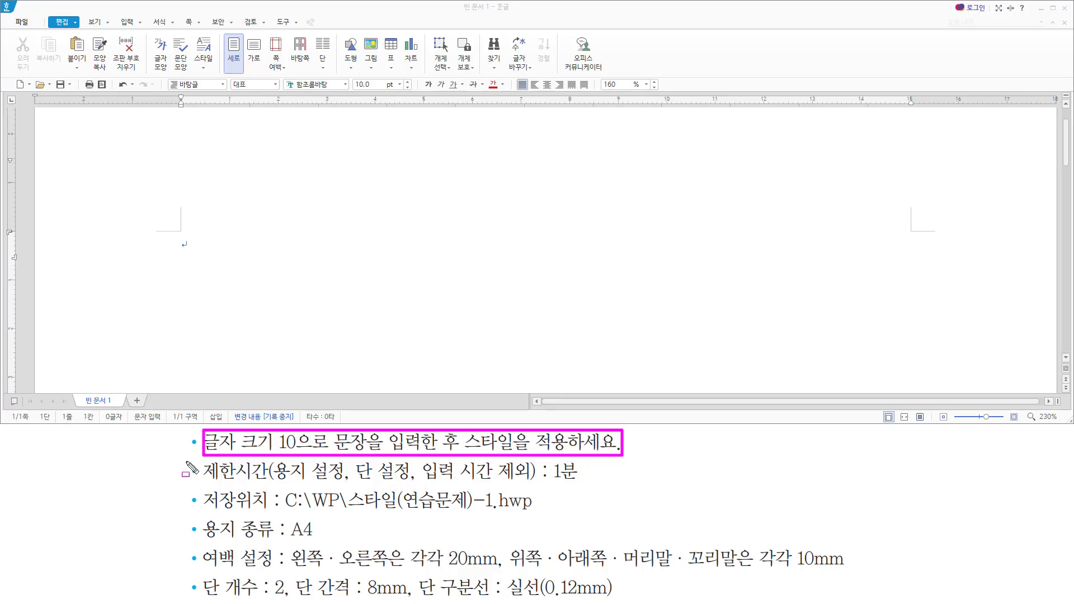
pyautogui.moveTo(186, 463); pyautogui.dragTo(870, 601)
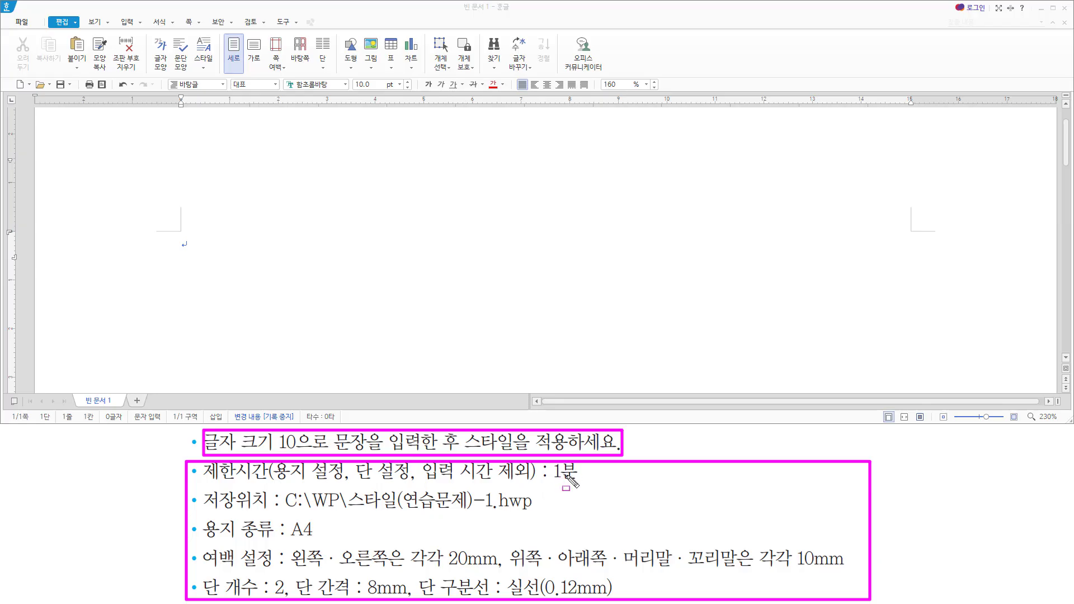
pyautogui.press('e')
pyautogui.moveTo(551, 455)
pyautogui.mouseDown()
pyautogui.moveTo(558, 480)
pyautogui.moveTo(579, 488)
pyautogui.mouseUp()
pyautogui.press('e')
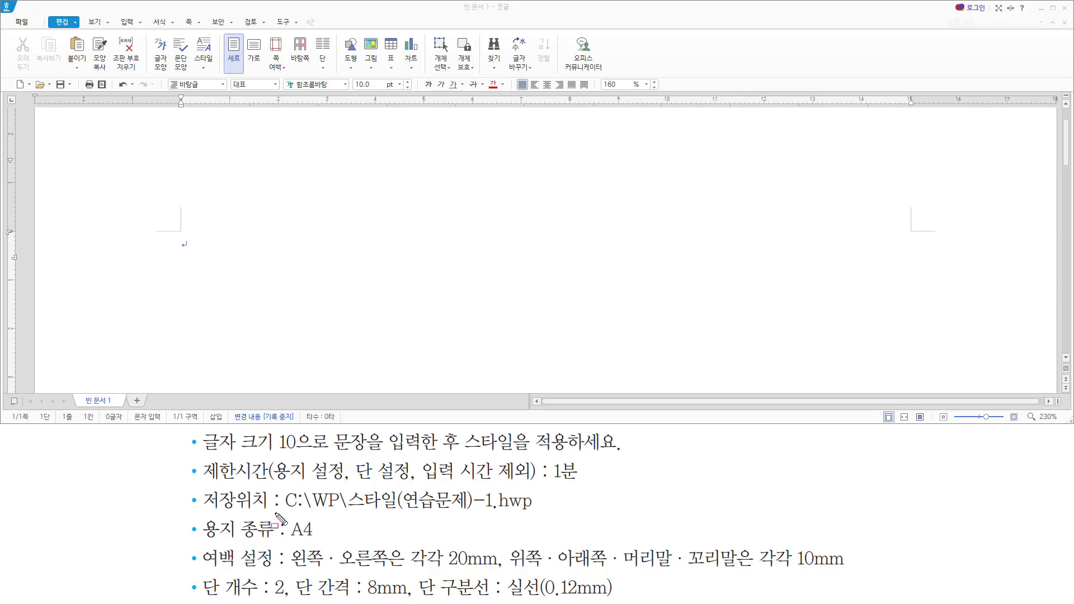
pyautogui.moveTo(286, 514)
pyautogui.mouseDown()
pyautogui.moveTo(527, 516)
pyautogui.moveTo(536, 483)
pyautogui.mouseUp()
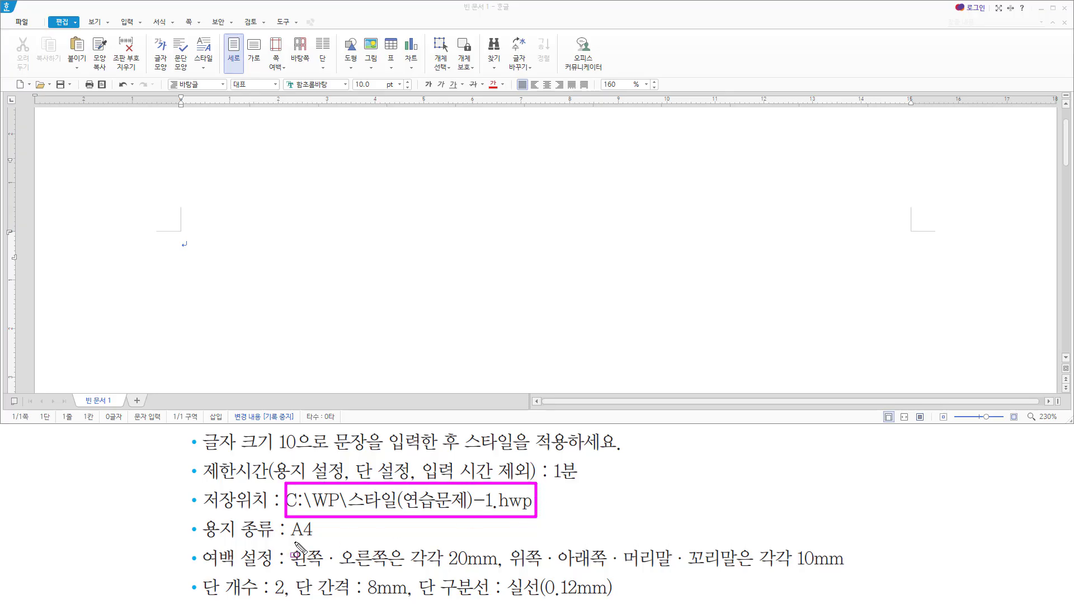
pyautogui.moveTo(283, 540); pyautogui.dragTo(321, 540)
pyautogui.press('Escape')
pyautogui.hotkey('ctrl', 'shift', 'd')
pyautogui.moveTo(184, 540)
pyautogui.mouseDown()
pyautogui.moveTo(188, 573)
pyautogui.moveTo(879, 600)
pyautogui.mouseUp()
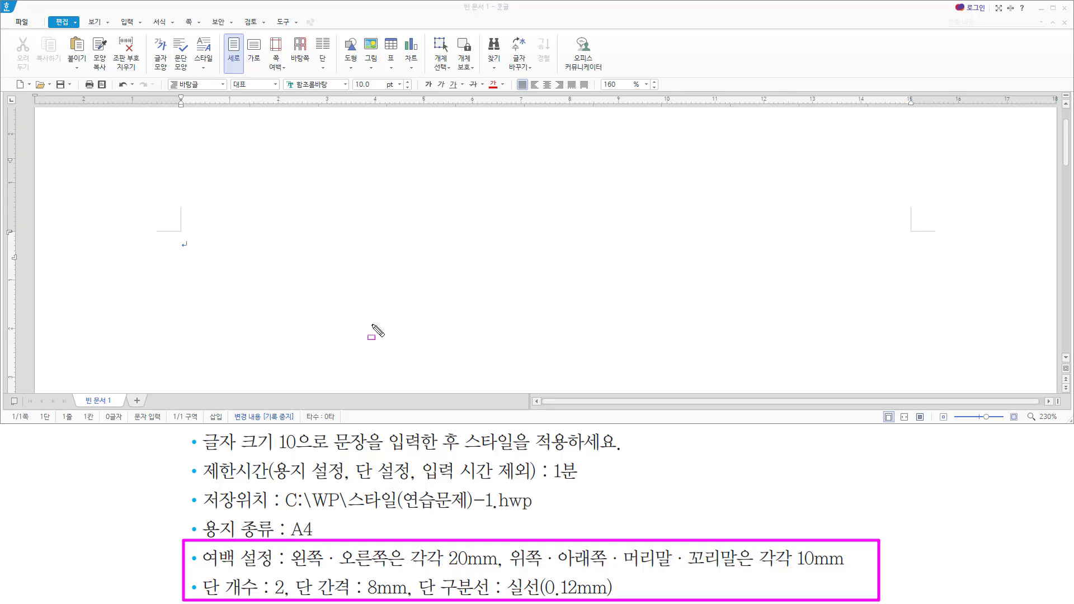
pyautogui.press('Escape')
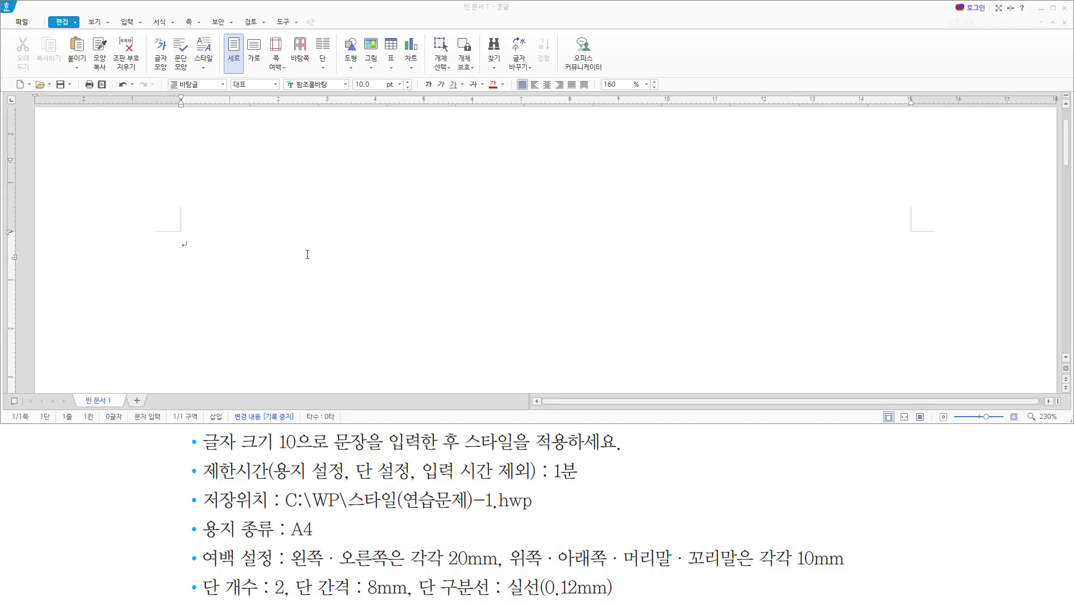
# Step: Open the page setup for the blank document and set the top and header margins to 10 mm
pyautogui.click(321, 257)
pyautogui.press('F7')
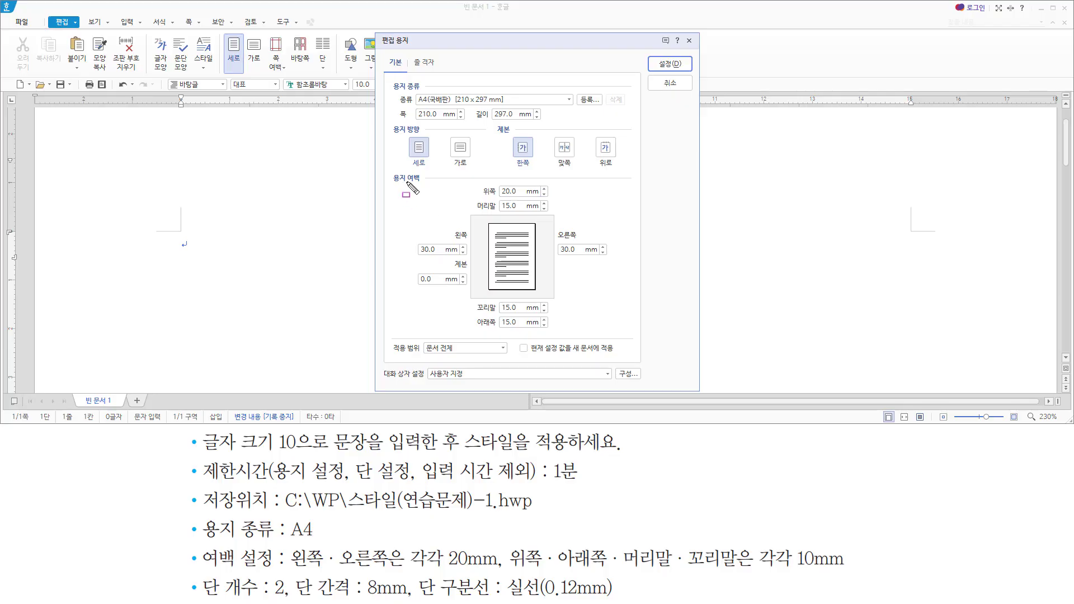
pyautogui.moveTo(407, 183)
pyautogui.mouseDown()
pyautogui.moveTo(551, 307)
pyautogui.moveTo(611, 337)
pyautogui.moveTo(621, 331)
pyautogui.mouseUp()
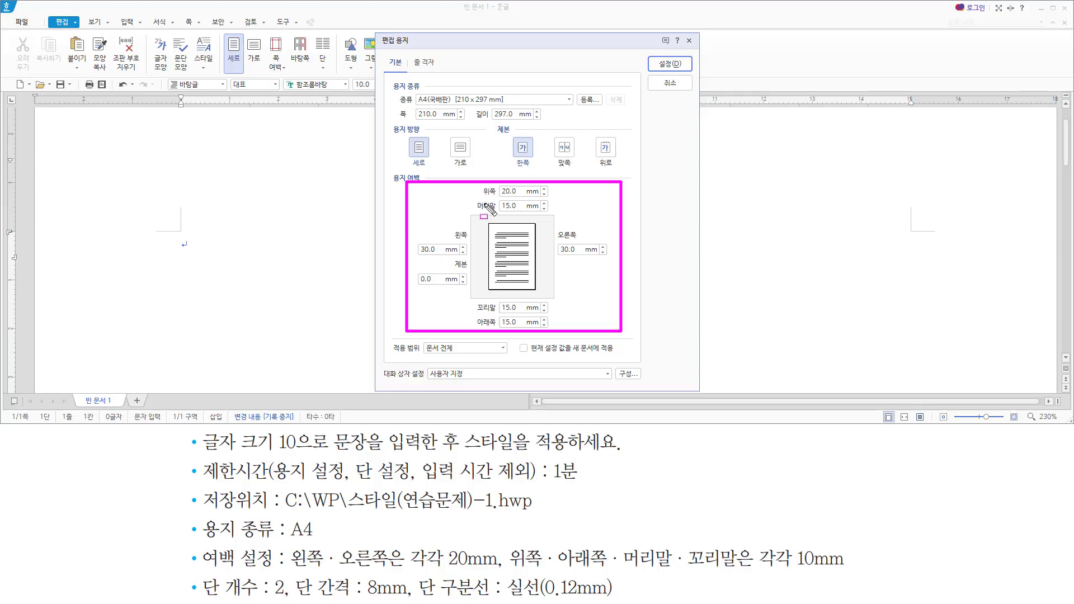
pyautogui.hotkey('ctrl', 'z')
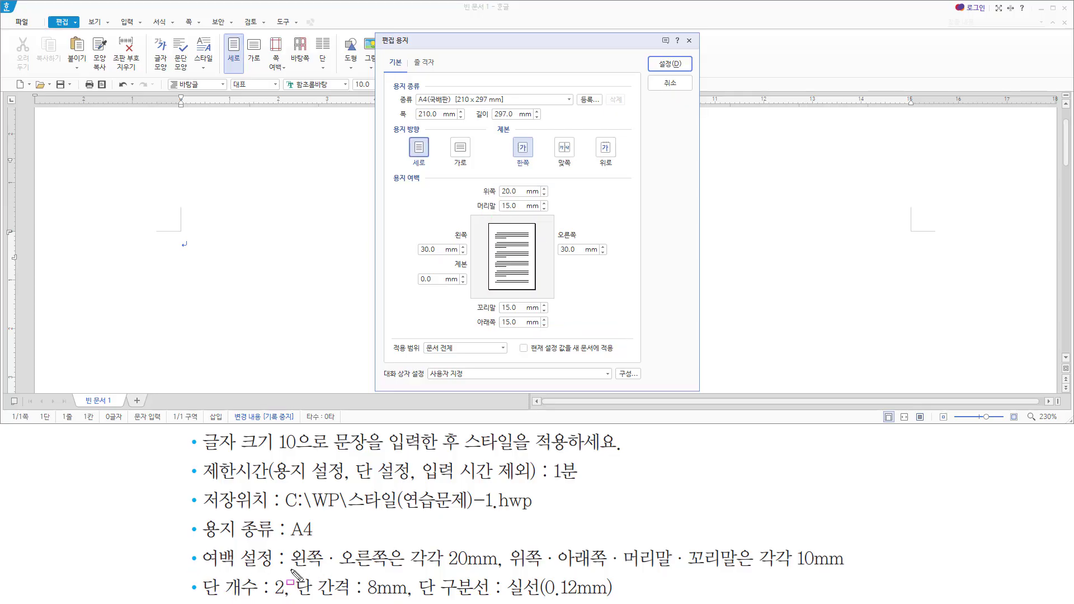
pyautogui.moveTo(291, 577)
pyautogui.mouseDown()
pyautogui.moveTo(496, 576)
pyautogui.moveTo(502, 545)
pyautogui.moveTo(568, 582)
pyautogui.moveTo(854, 574)
pyautogui.mouseUp()
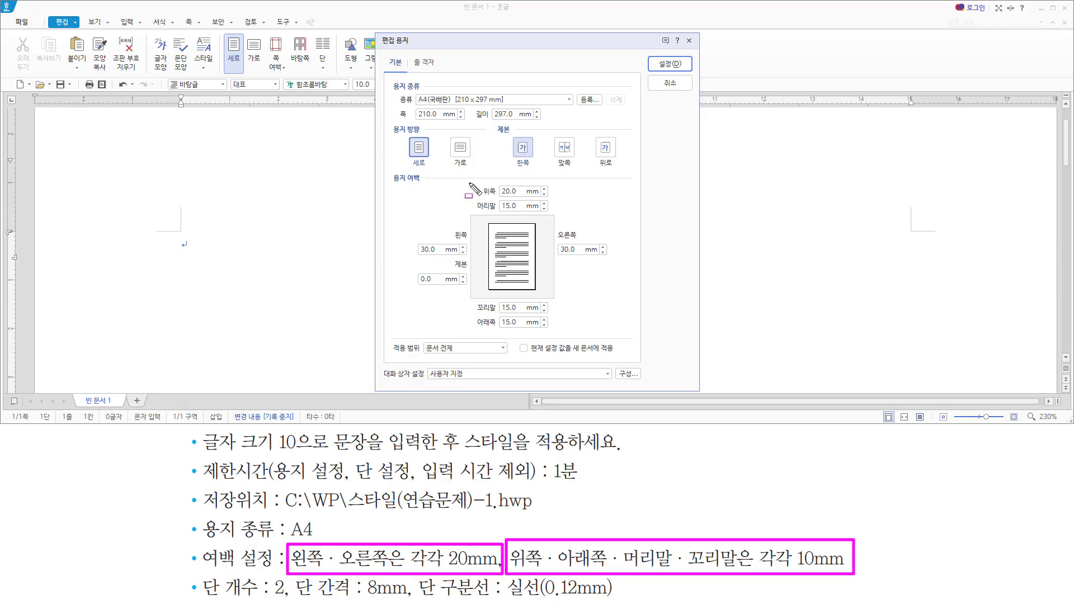
pyautogui.press('Escape')
pyautogui.press('alt')
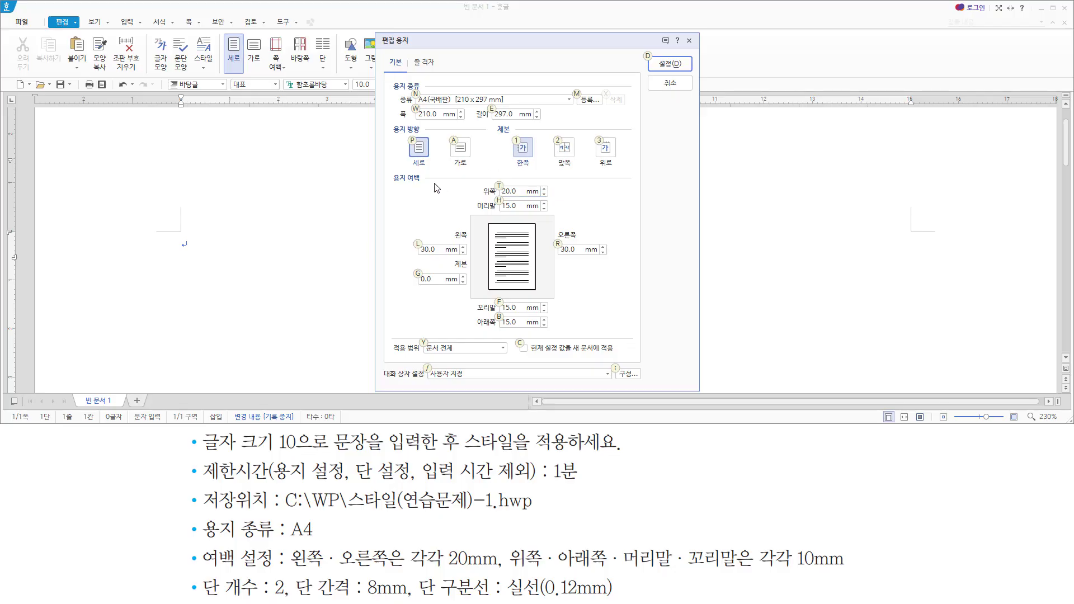
pyautogui.hotkey('alt', 't')
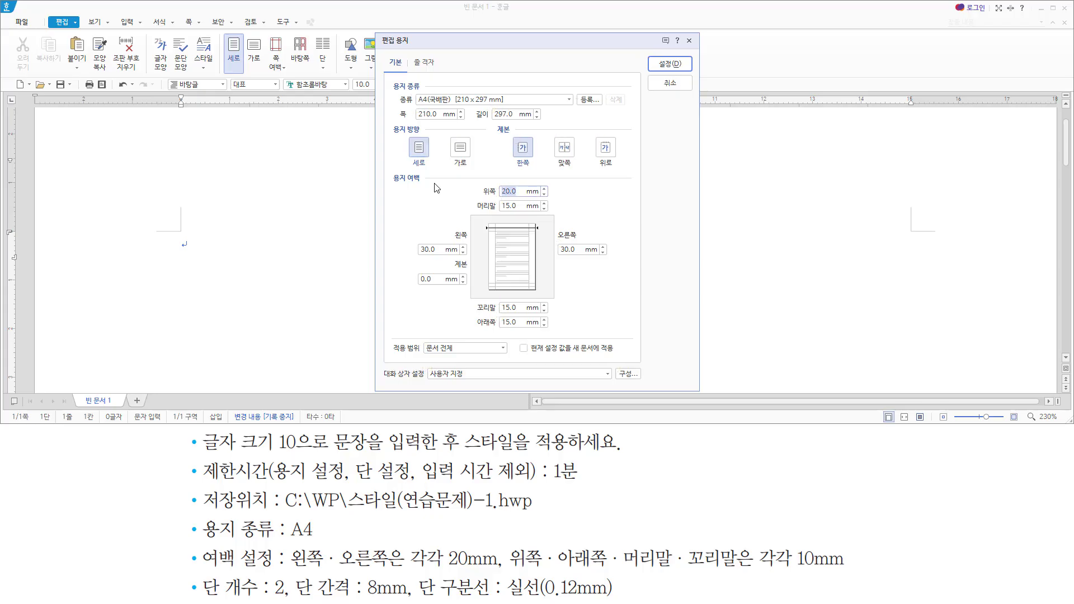
pyautogui.write('10')
pyautogui.press('Tab')
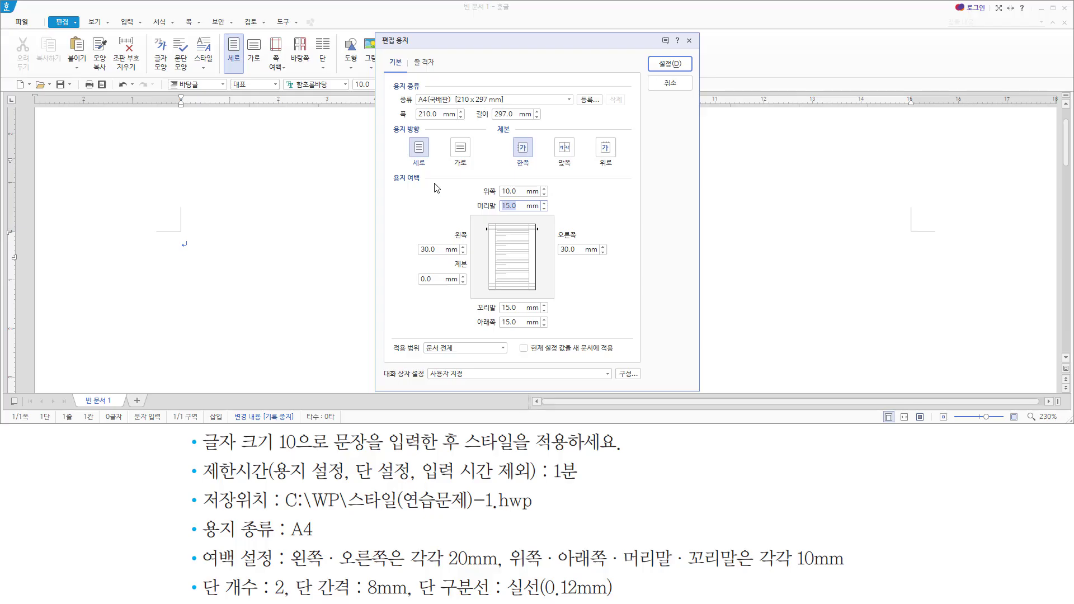
pyautogui.write('10')
pyautogui.press('Tab')
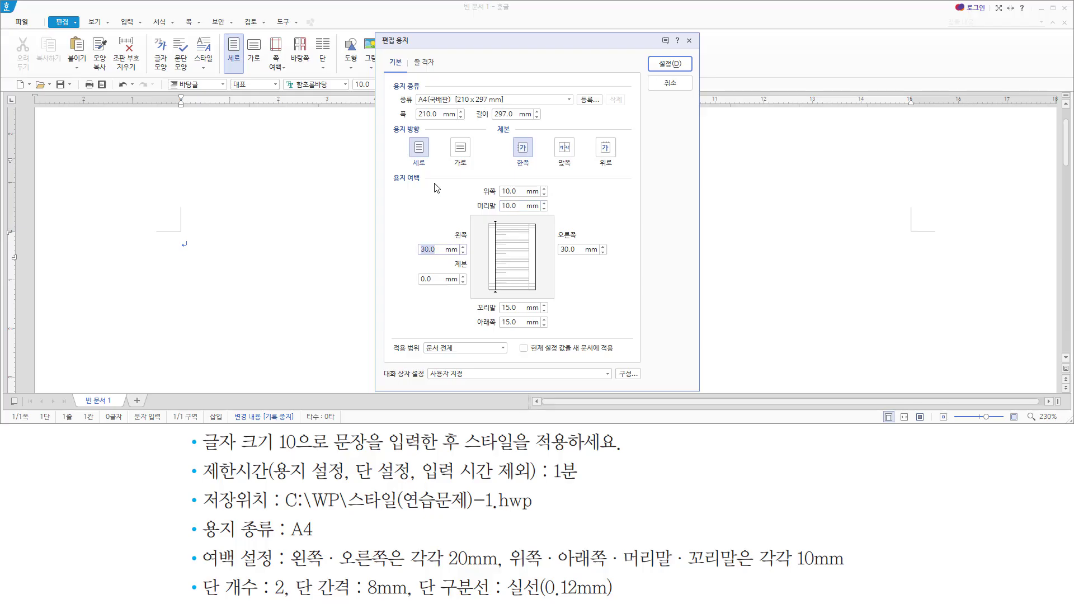
# Step: Set the left and right page margins to 20 mm each
pyautogui.write('20')
pyautogui.press('Tab')
pyautogui.press('Tab')
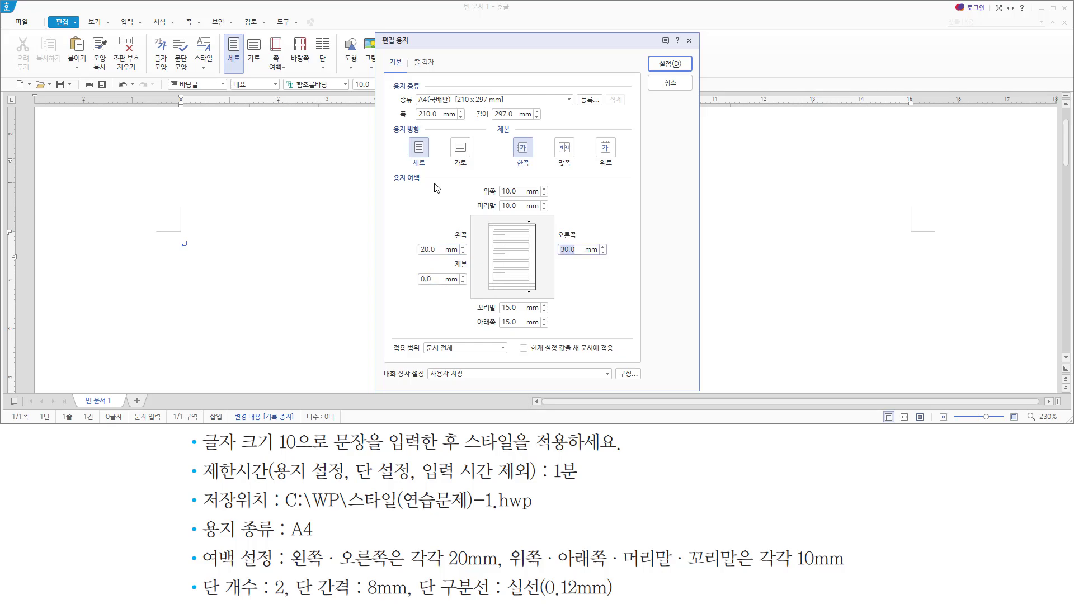
pyautogui.write('20')
pyautogui.press('Tab')
# Step: Set the footer and bottom margins to 10 mm each and apply the page setup
pyautogui.write('10')
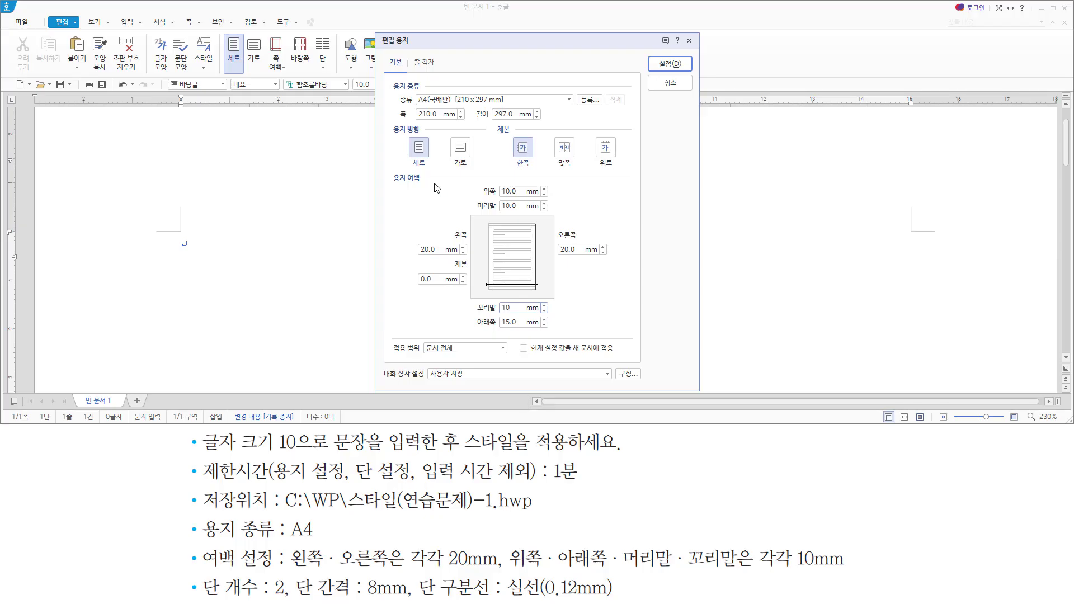
pyautogui.press('Tab')
pyautogui.write('10')
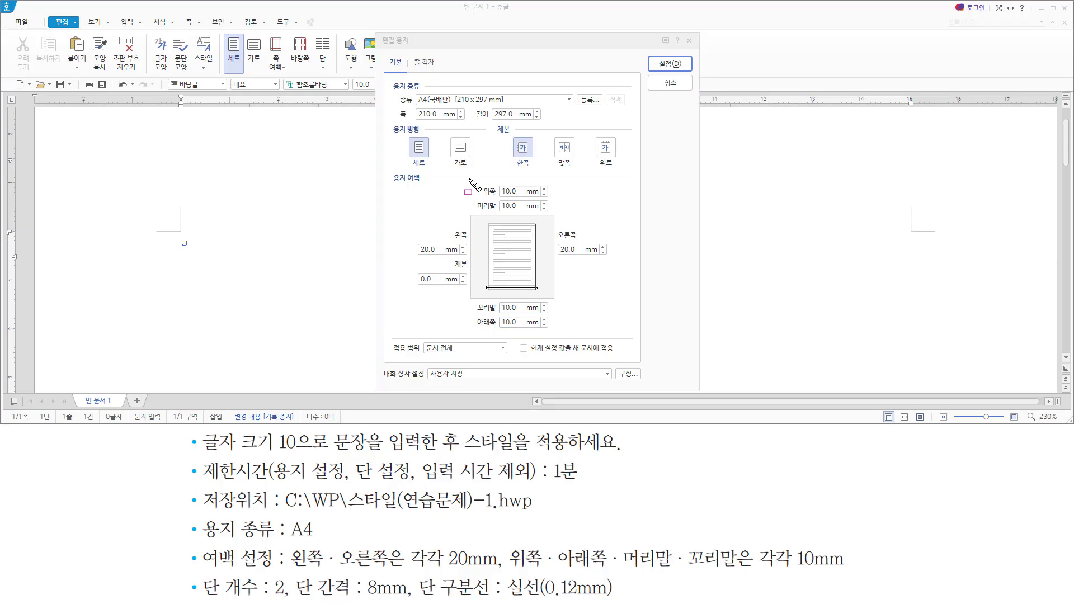
pyautogui.moveTo(466, 178)
pyautogui.mouseDown()
pyautogui.moveTo(482, 208)
pyautogui.moveTo(550, 231)
pyautogui.moveTo(557, 336)
pyautogui.mouseUp()
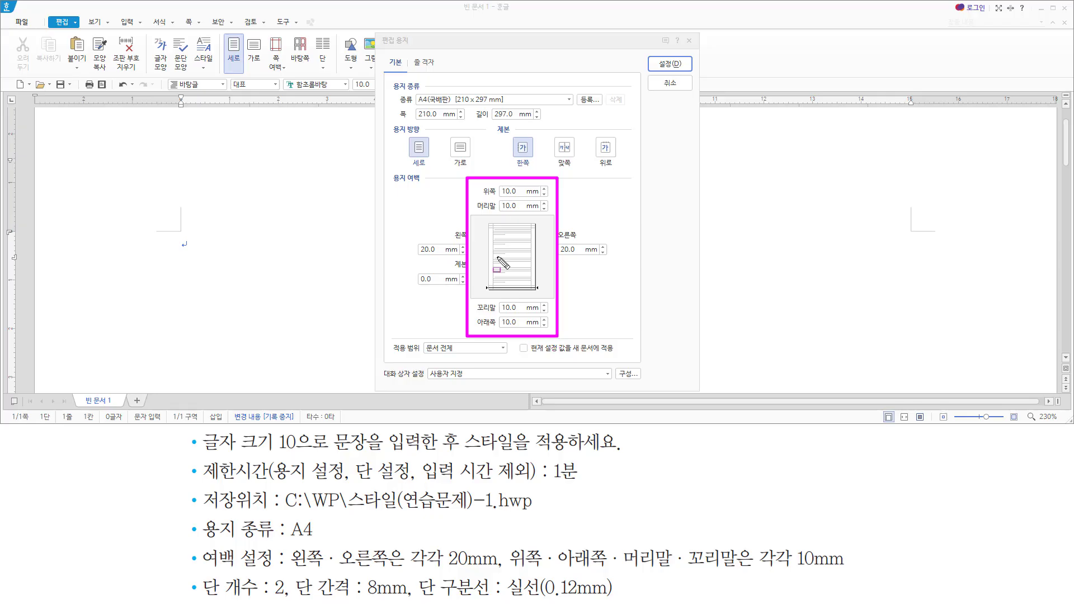
pyautogui.moveTo(410, 240); pyautogui.dragTo(464, 261)
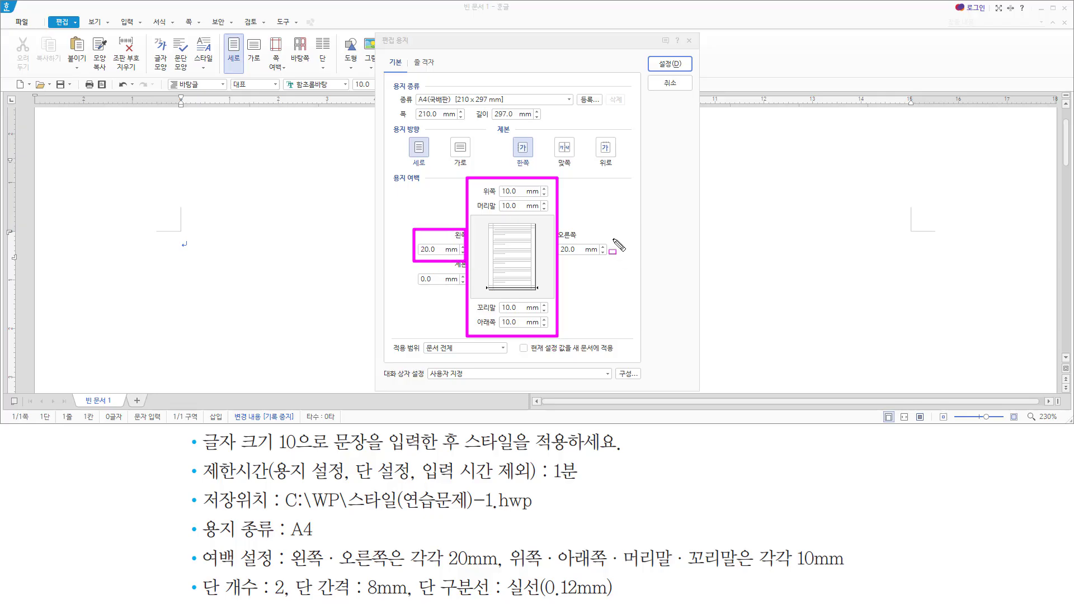
pyautogui.moveTo(555, 226); pyautogui.dragTo(610, 260)
pyautogui.press('Escape')
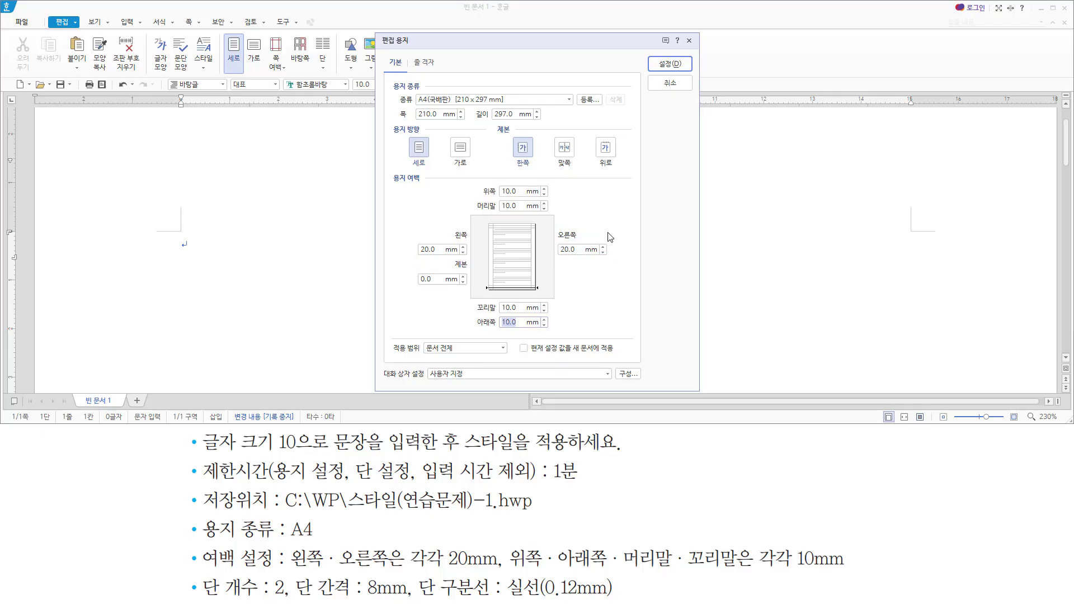
pyautogui.press('Return')
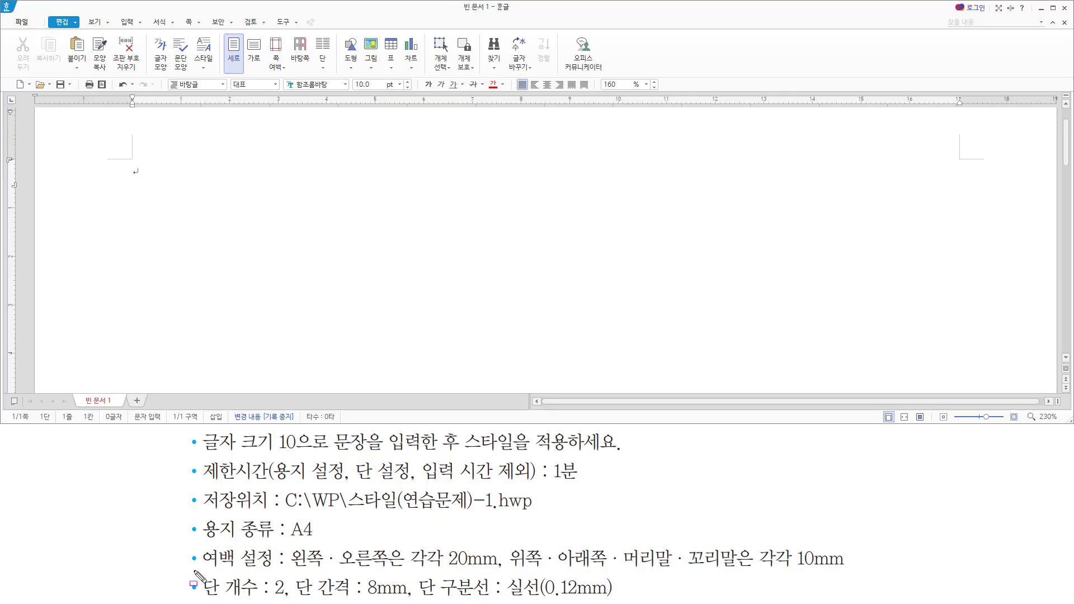
# Step: Open the column settings and choose the two-column layout for the whole document
pyautogui.moveTo(192, 569)
pyautogui.mouseDown()
pyautogui.moveTo(470, 603)
pyautogui.moveTo(631, 603)
pyautogui.mouseUp()
pyautogui.press('Escape')
pyautogui.click(284, 250)
pyautogui.press('alt')
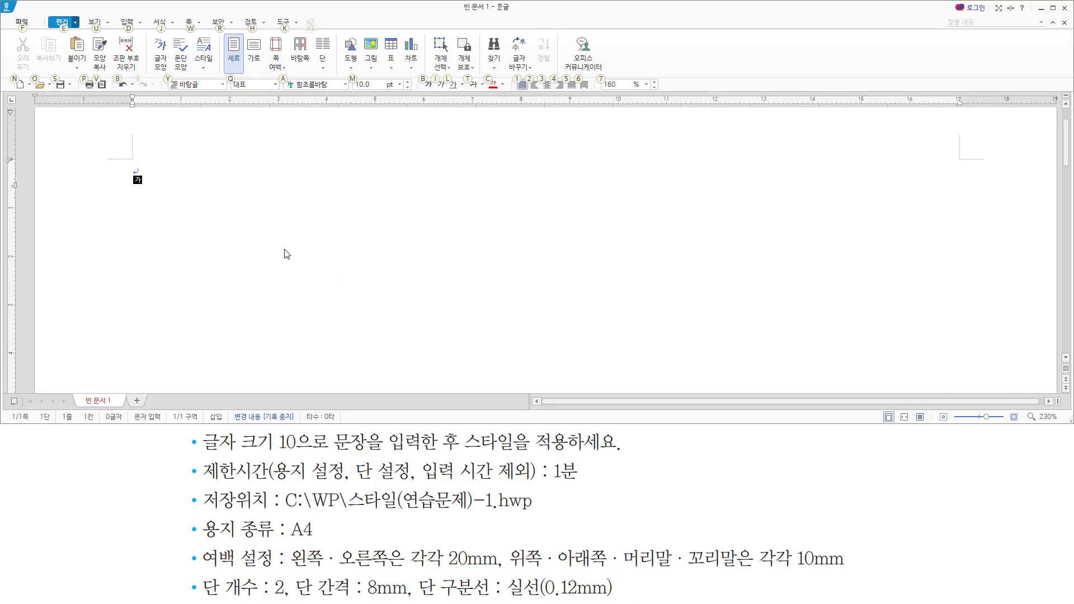
pyautogui.press('w')
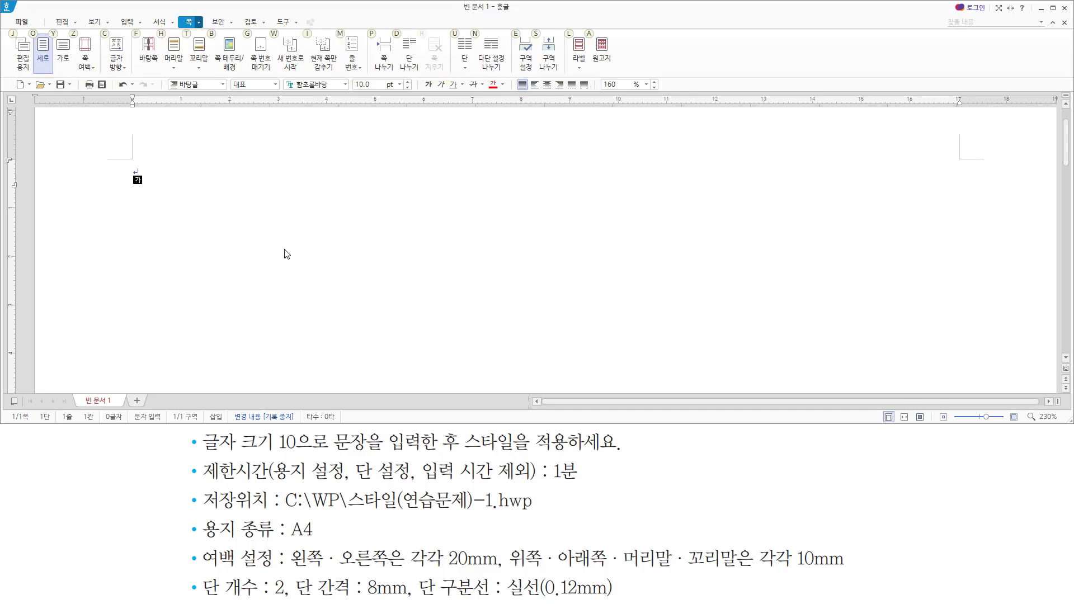
pyautogui.press('u')
pyautogui.press('e')
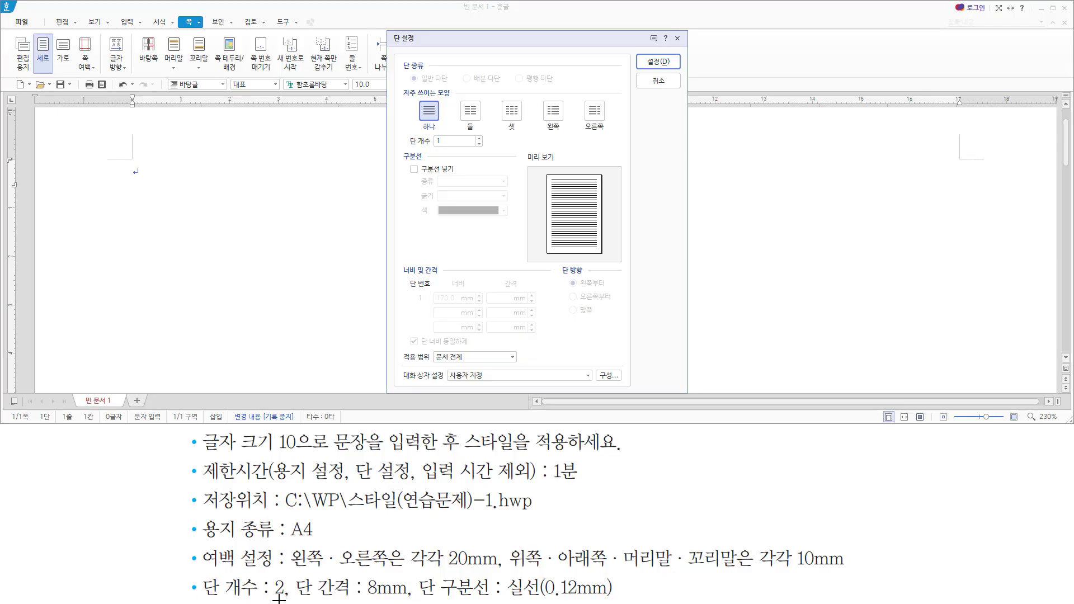
pyautogui.moveTo(264, 571); pyautogui.dragTo(288, 597)
pyautogui.moveTo(365, 572); pyautogui.dragTo(412, 600)
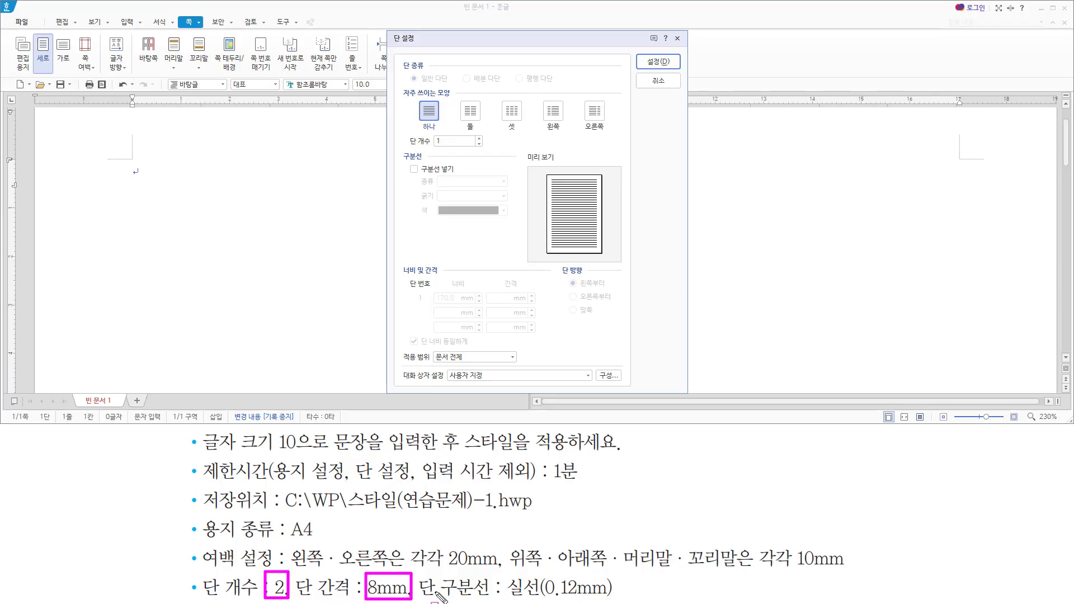
pyautogui.moveTo(505, 569); pyautogui.dragTo(624, 602)
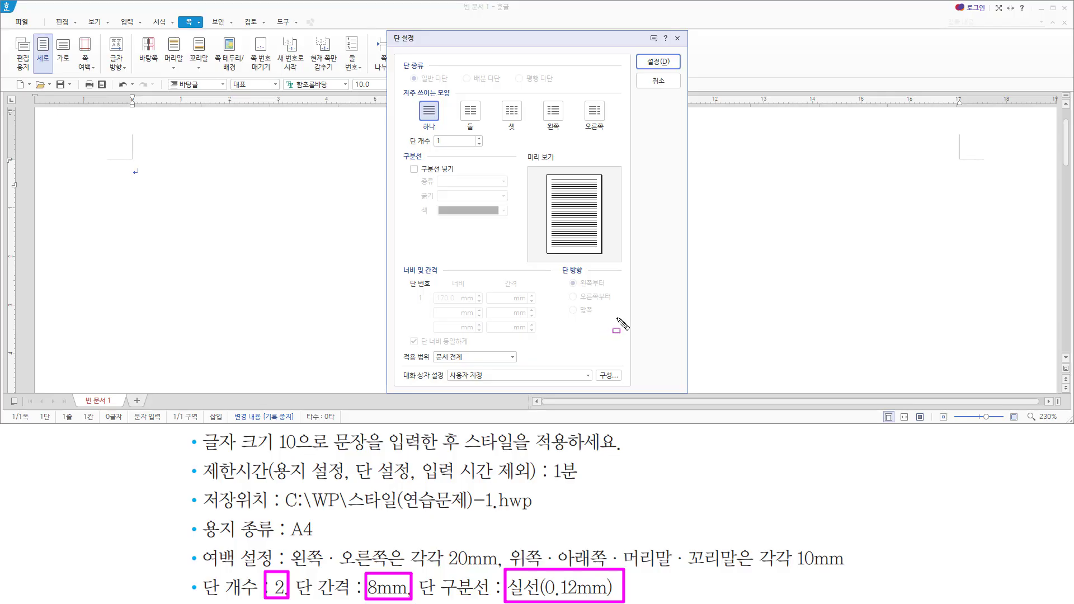
pyautogui.press('Escape')
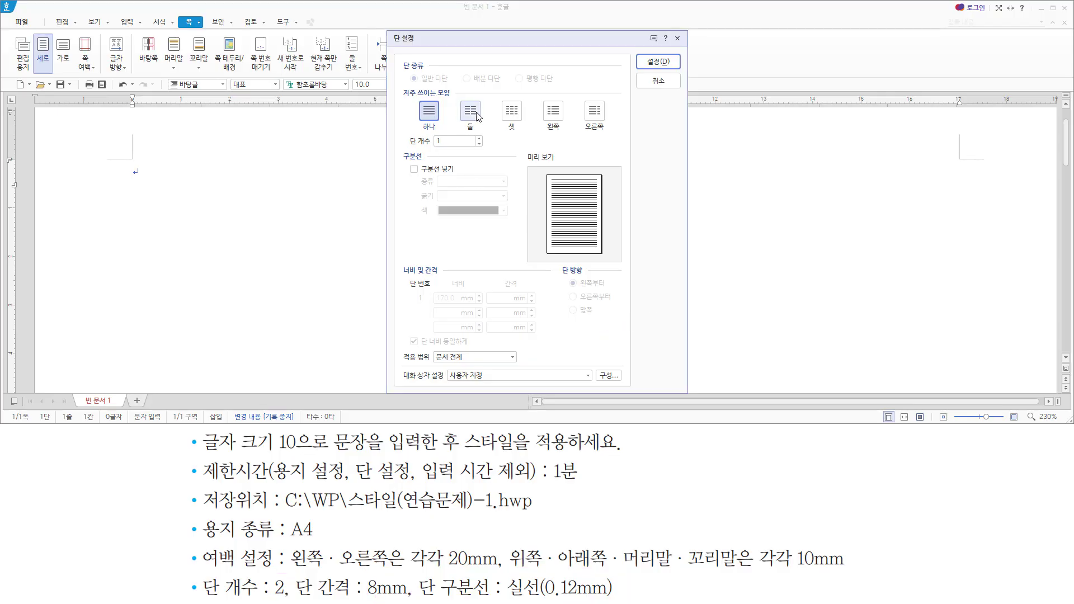
pyautogui.press('alt')
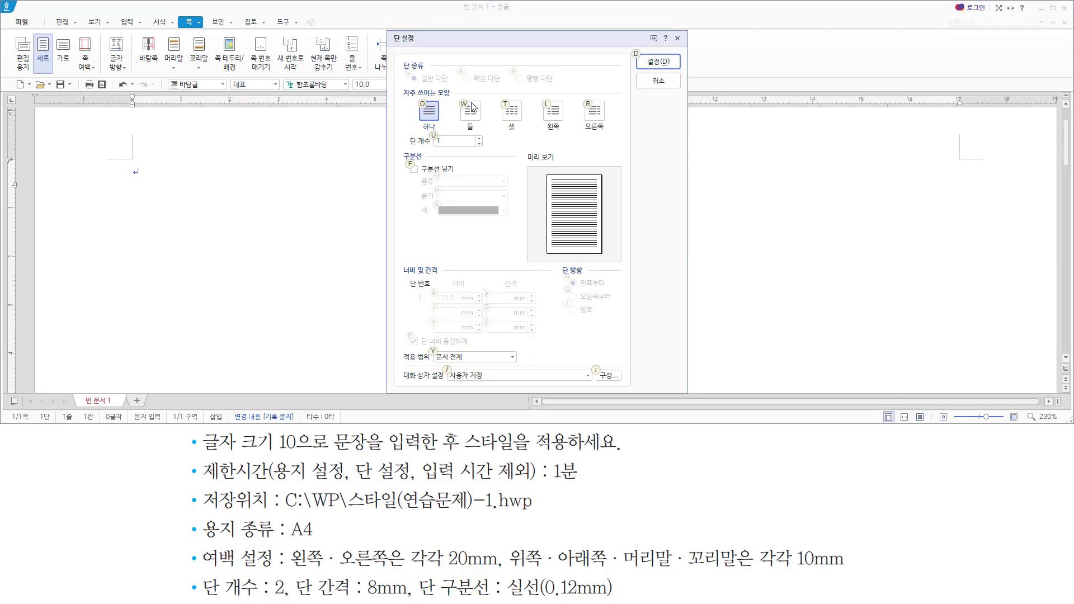
pyautogui.press('w')
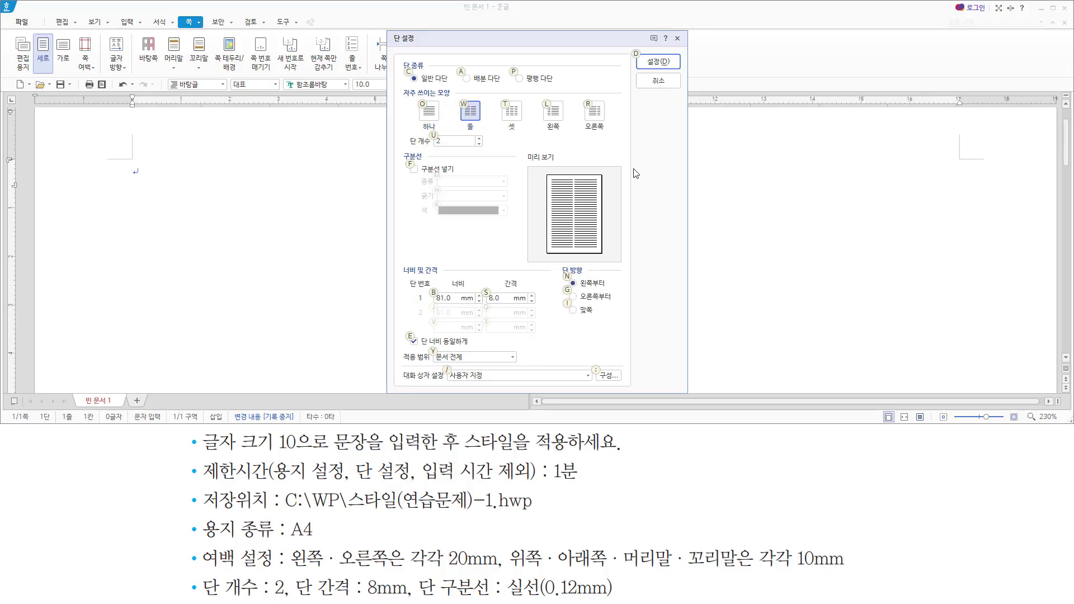
# Step: Add a solid 0.12 mm divider line between the columns and apply the column settings
pyautogui.press('alt')
pyautogui.press('f')
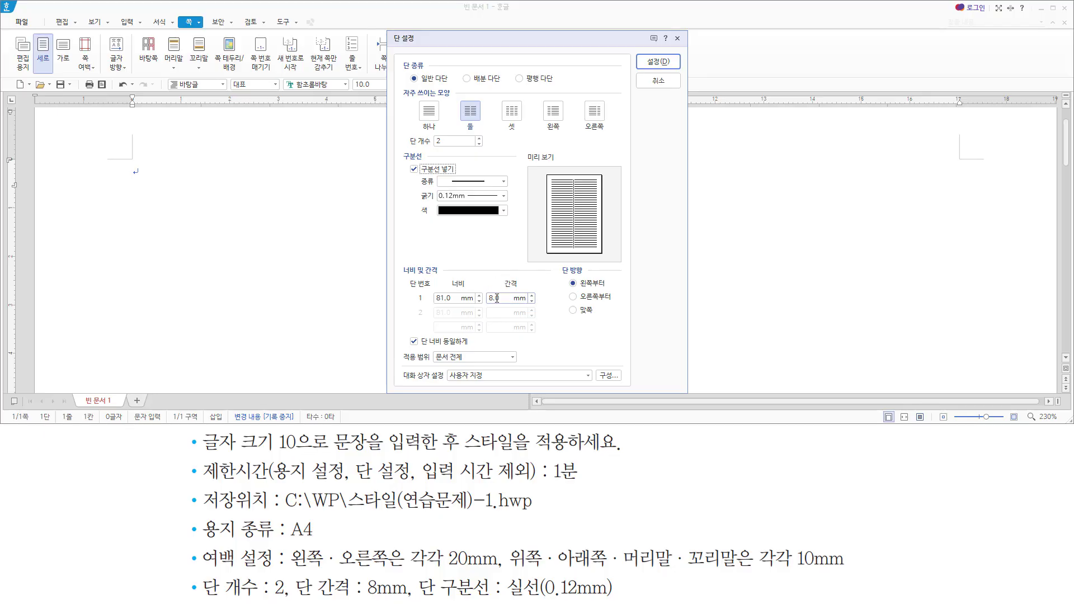
pyautogui.press('Return')
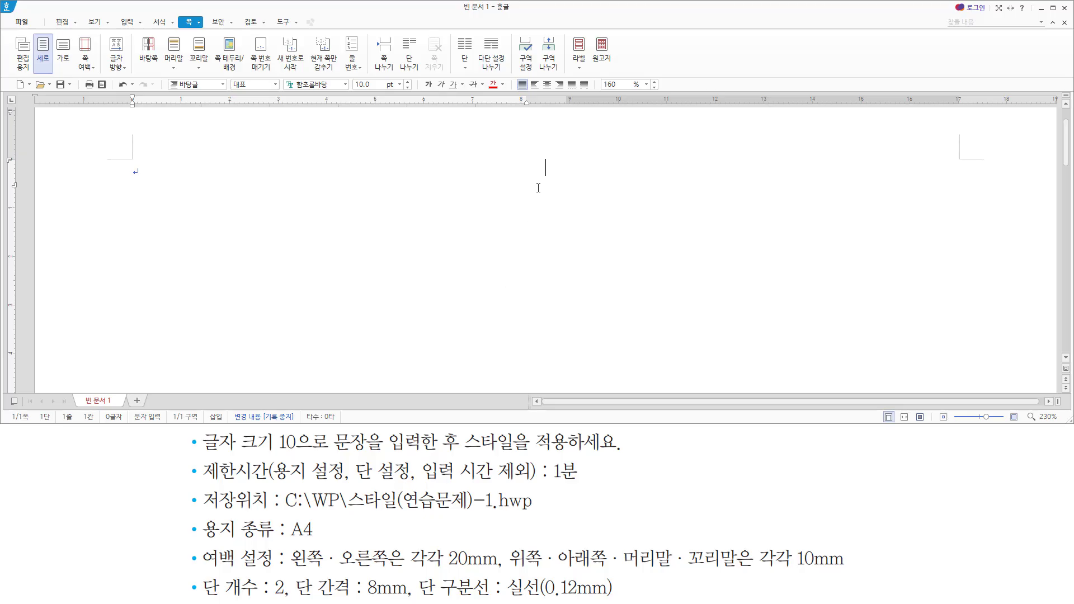
pyautogui.hotkey('ctrl', '2')
pyautogui.moveTo(537, 151); pyautogui.dragTo(555, 192)
pyautogui.press('Escape')
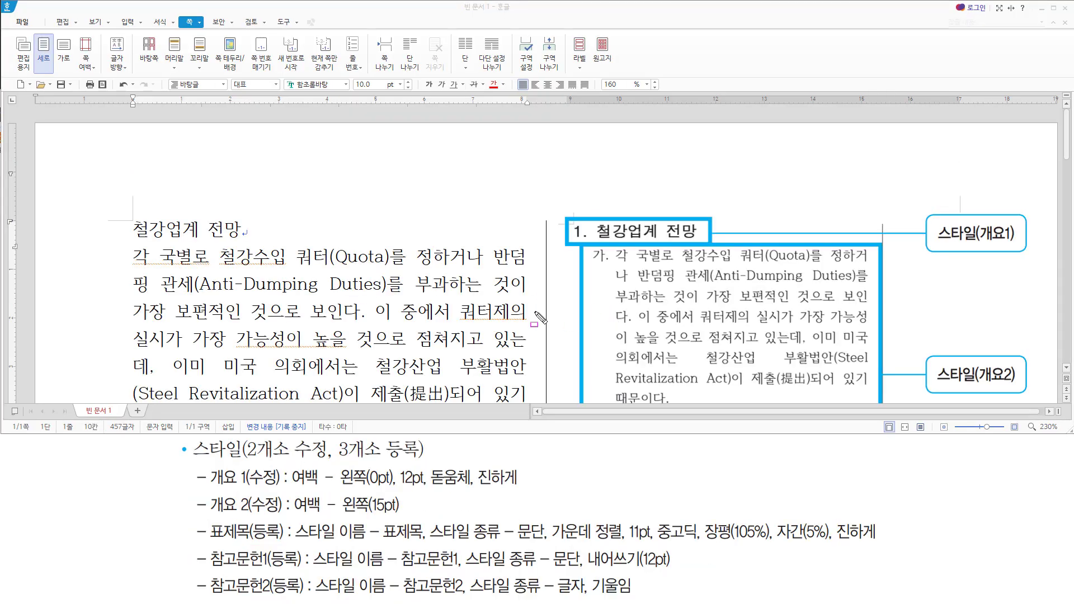
pyautogui.moveTo(132, 215)
pyautogui.mouseDown()
pyautogui.moveTo(386, 353)
pyautogui.moveTo(530, 397)
pyautogui.mouseUp()
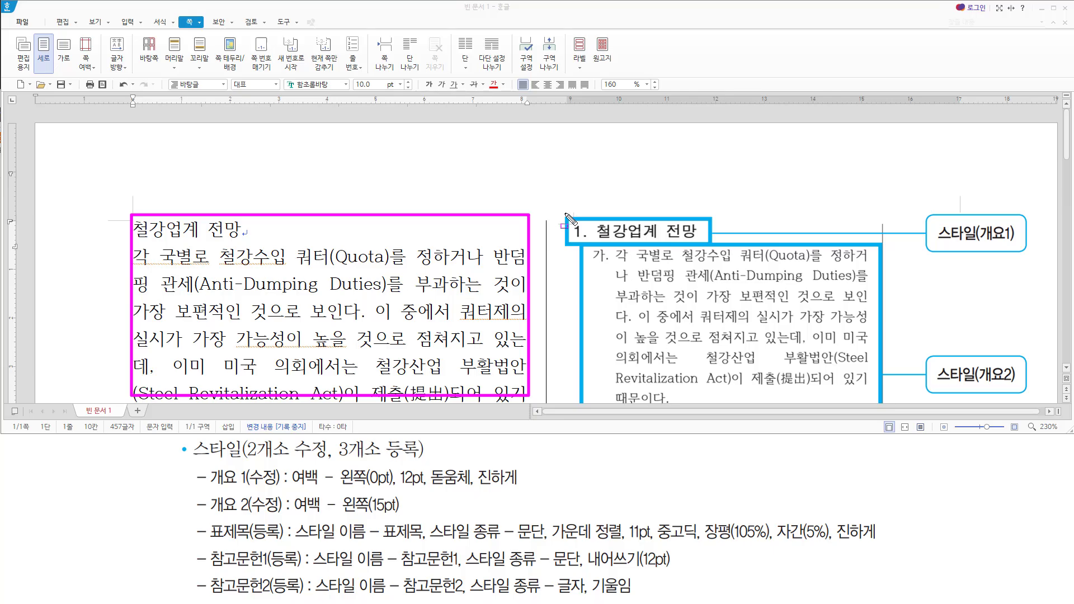
pyautogui.moveTo(564, 208)
pyautogui.mouseDown()
pyautogui.moveTo(941, 323)
pyautogui.moveTo(1033, 393)
pyautogui.mouseUp()
pyautogui.press('Escape')
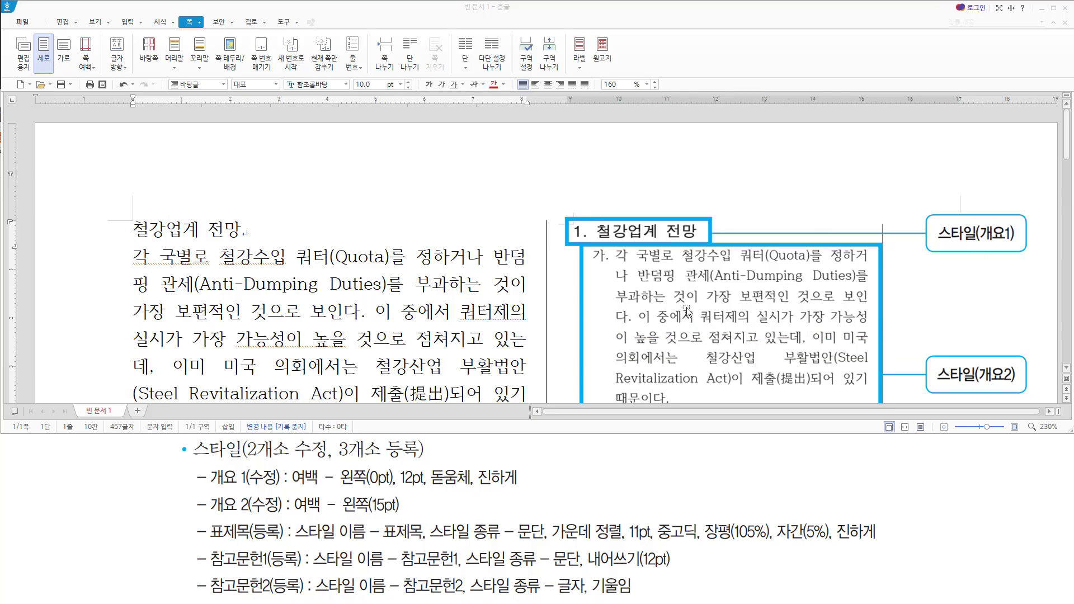
pyautogui.click(681, 305)
pyautogui.click(473, 253)
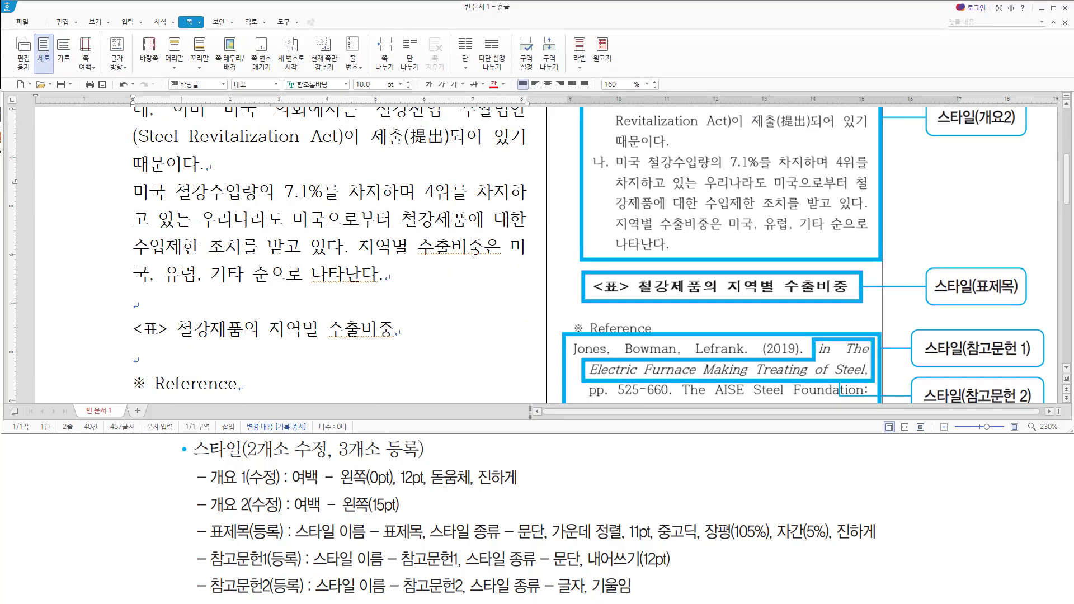
# Step: Review which two styles the exercise modifies, which three it registers, and where 개요 1 is applied in the sample
pyautogui.scroll(-10, 472, 254)
pyautogui.scroll(5, 473, 254)
pyautogui.scroll(5, 472, 254)
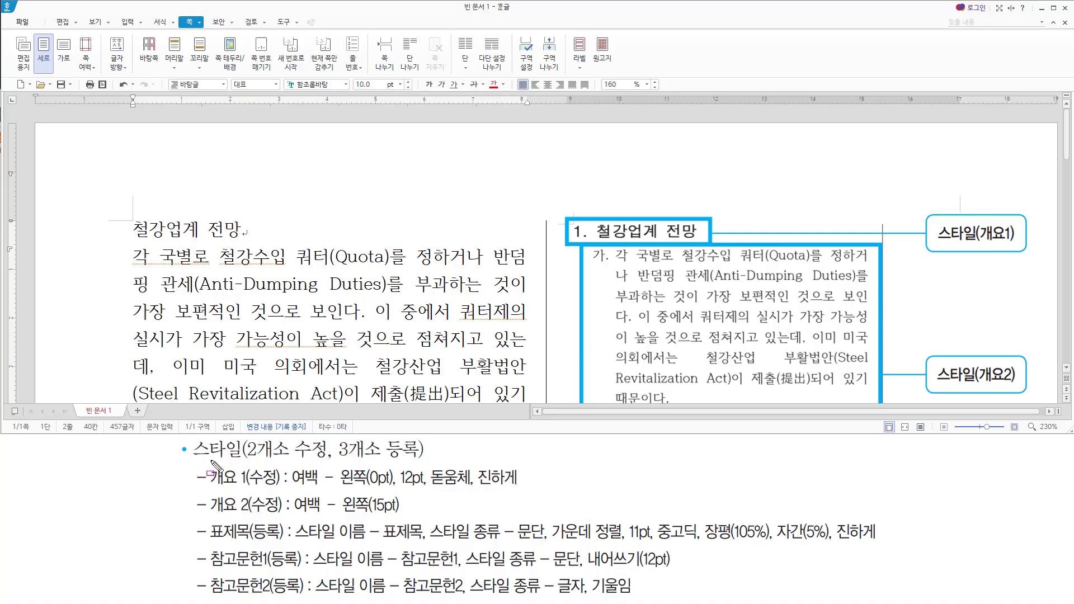
pyautogui.moveTo(193, 459); pyautogui.dragTo(419, 461)
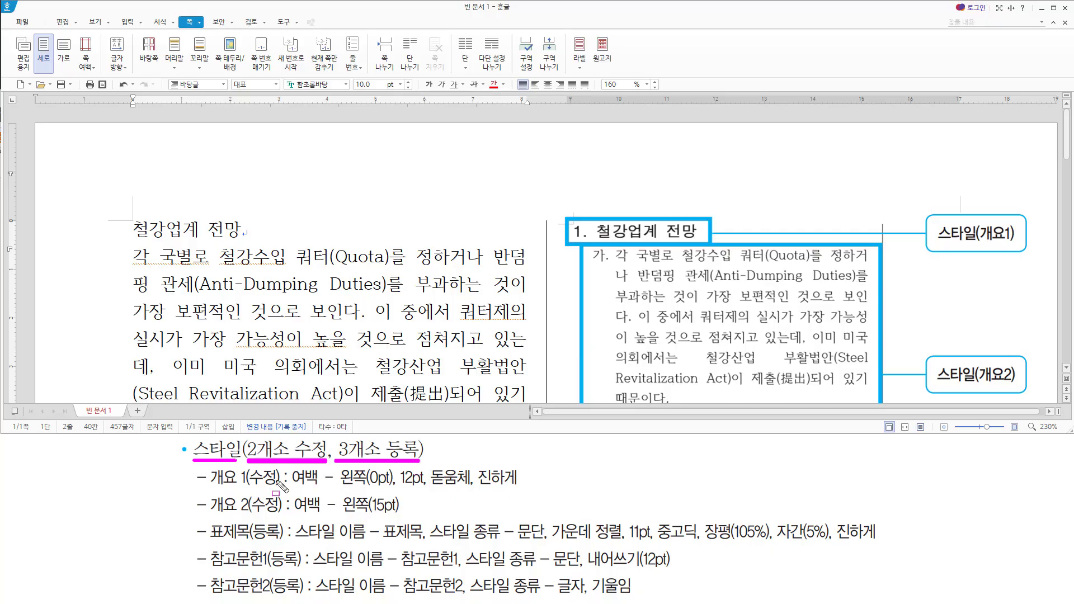
pyautogui.moveTo(204, 469); pyautogui.dragTo(203, 467)
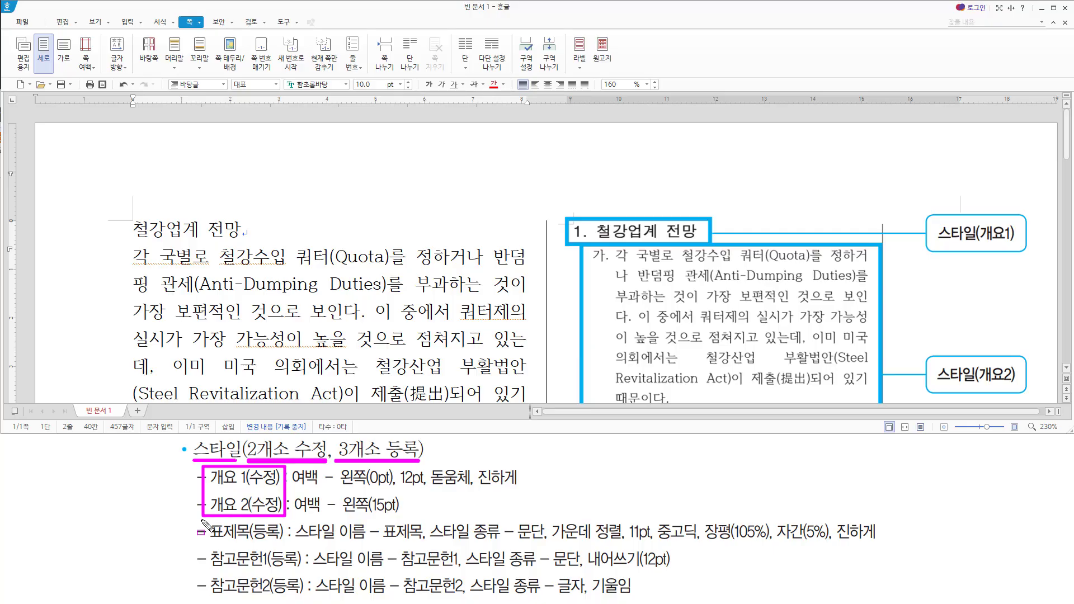
pyautogui.moveTo(201, 520)
pyautogui.mouseDown()
pyautogui.moveTo(254, 590)
pyautogui.moveTo(306, 599)
pyautogui.mouseUp()
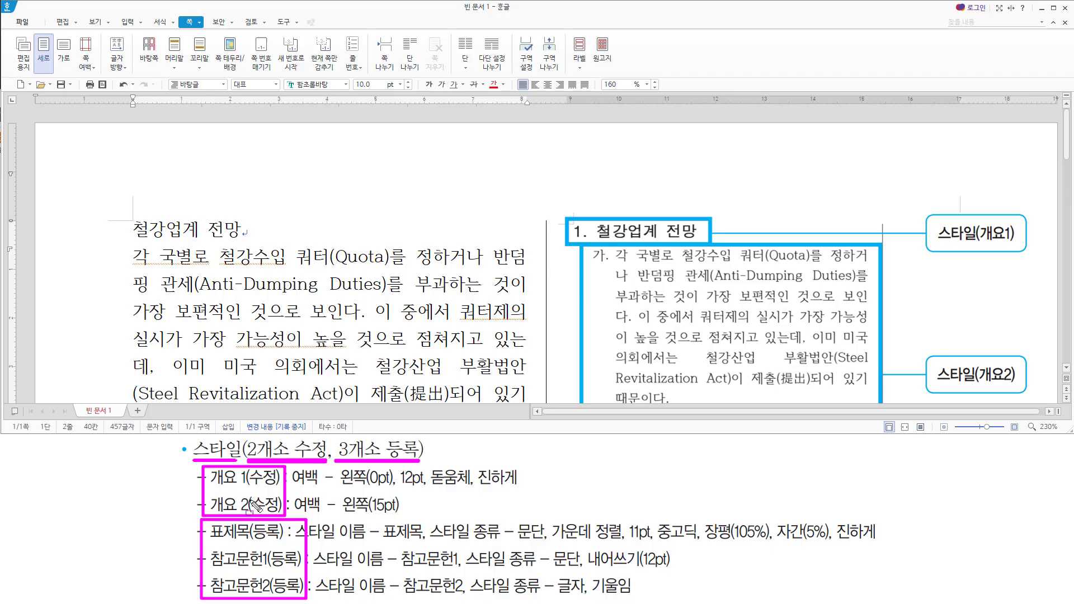
pyautogui.press('Escape')
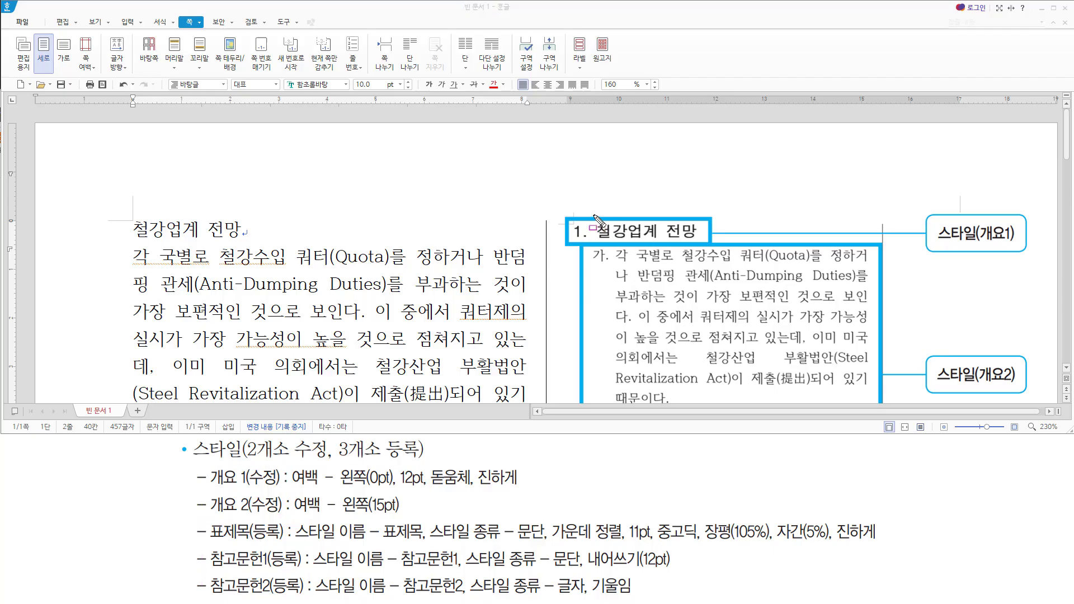
pyautogui.moveTo(566, 215); pyautogui.dragTo(1029, 253)
pyautogui.press('Escape')
# Step: With the cursor in the heading "철강업계 전망", open the 개요 1 style for editing
pyautogui.click(134, 228)
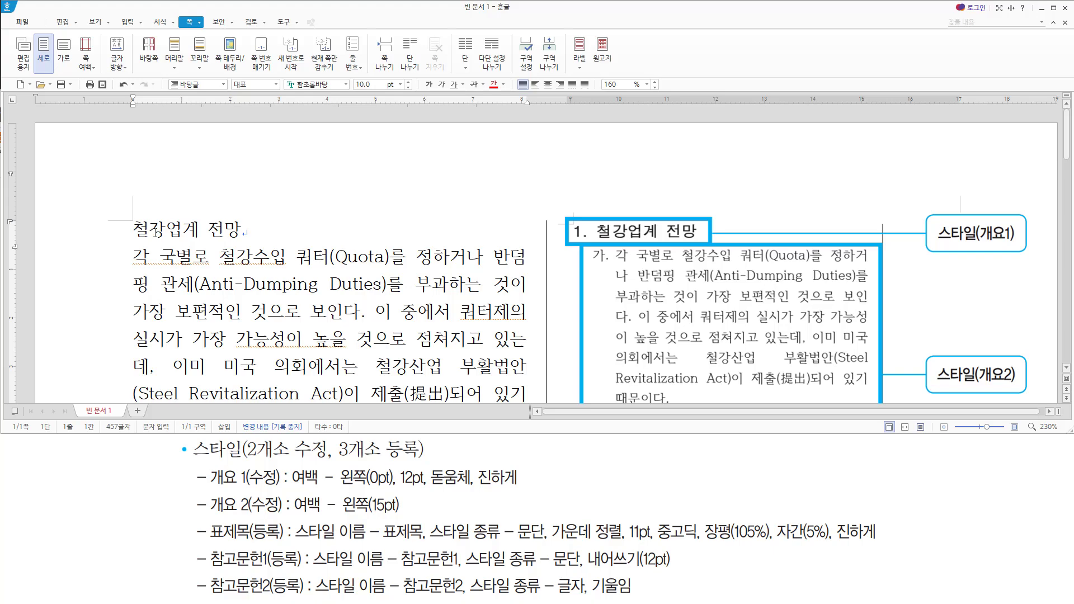
pyautogui.press('F6')
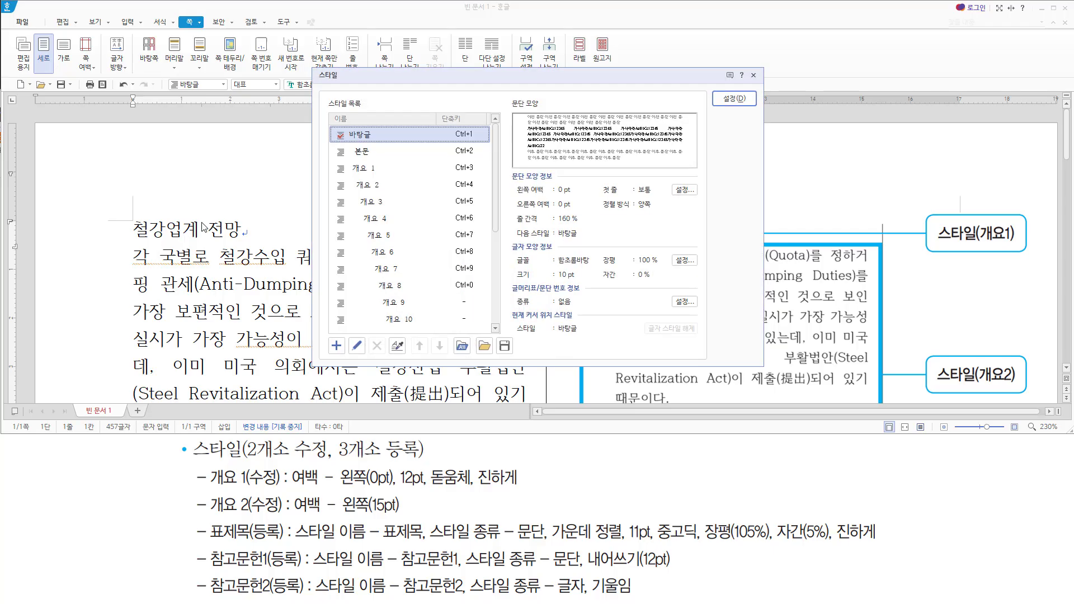
pyautogui.click(373, 171)
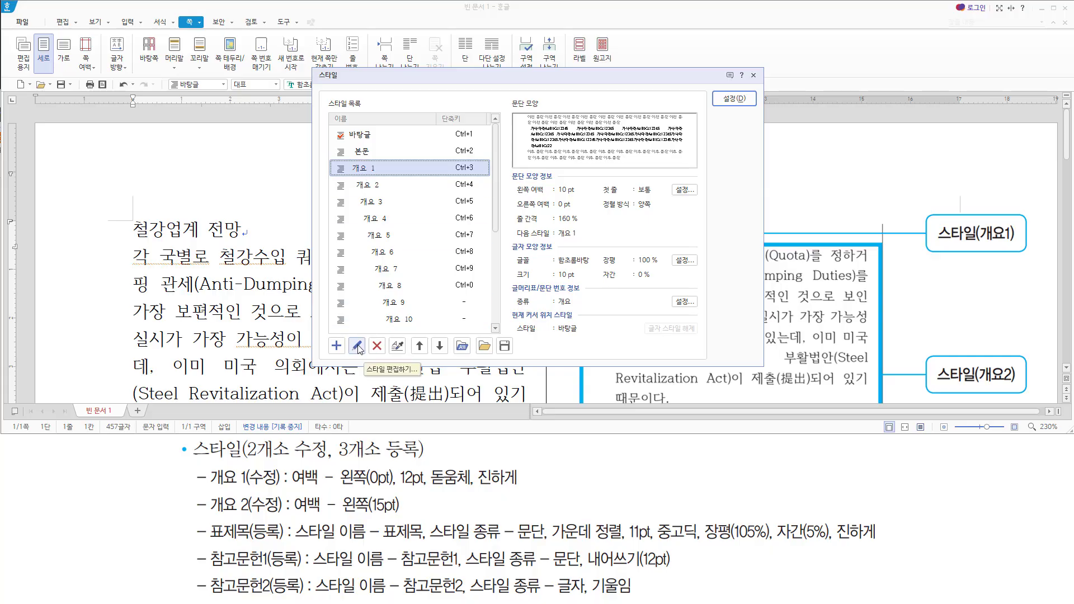
pyautogui.press('alt')
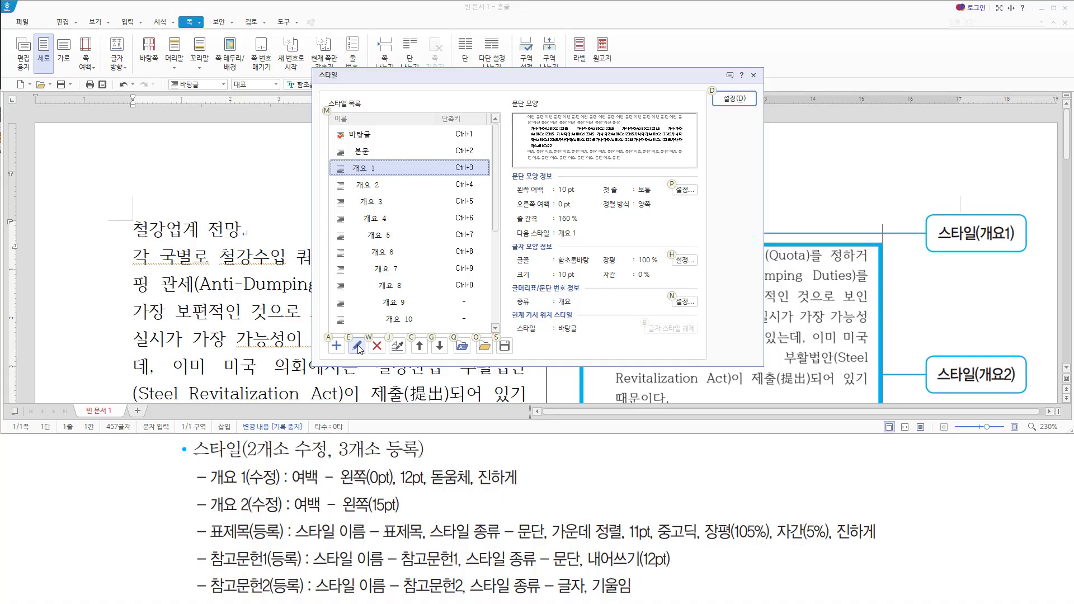
pyautogui.click(357, 346)
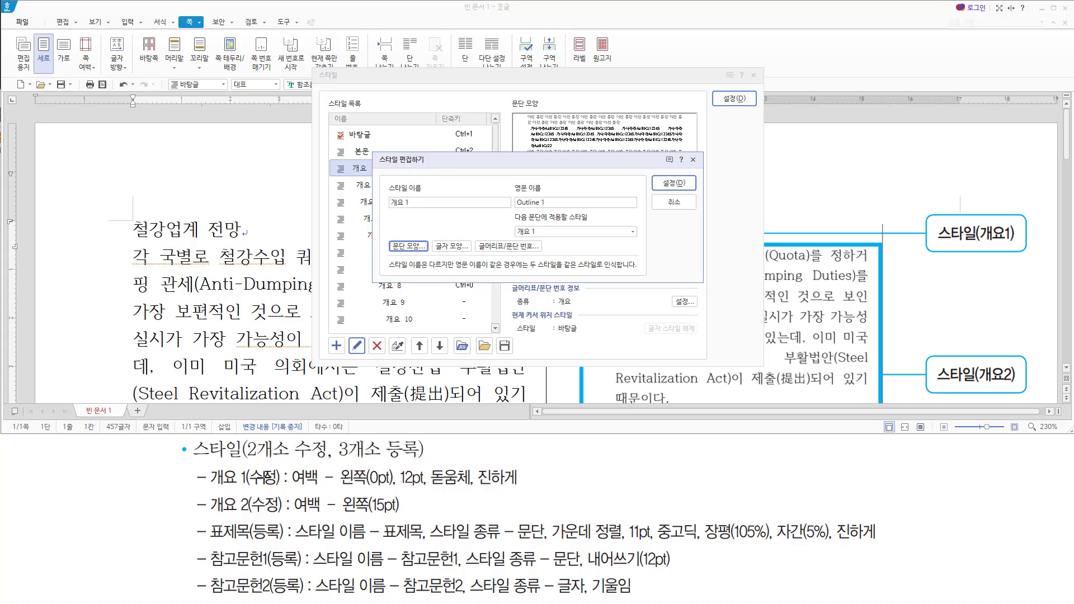
pyautogui.moveTo(292, 487); pyautogui.dragTo(519, 488)
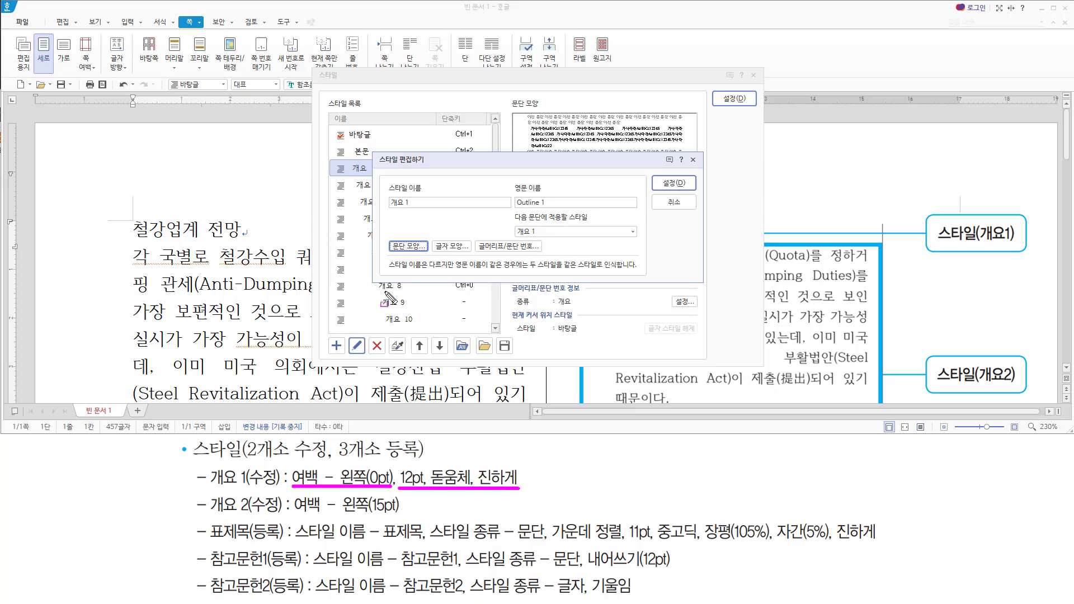
pyautogui.moveTo(385, 235); pyautogui.dragTo(428, 259)
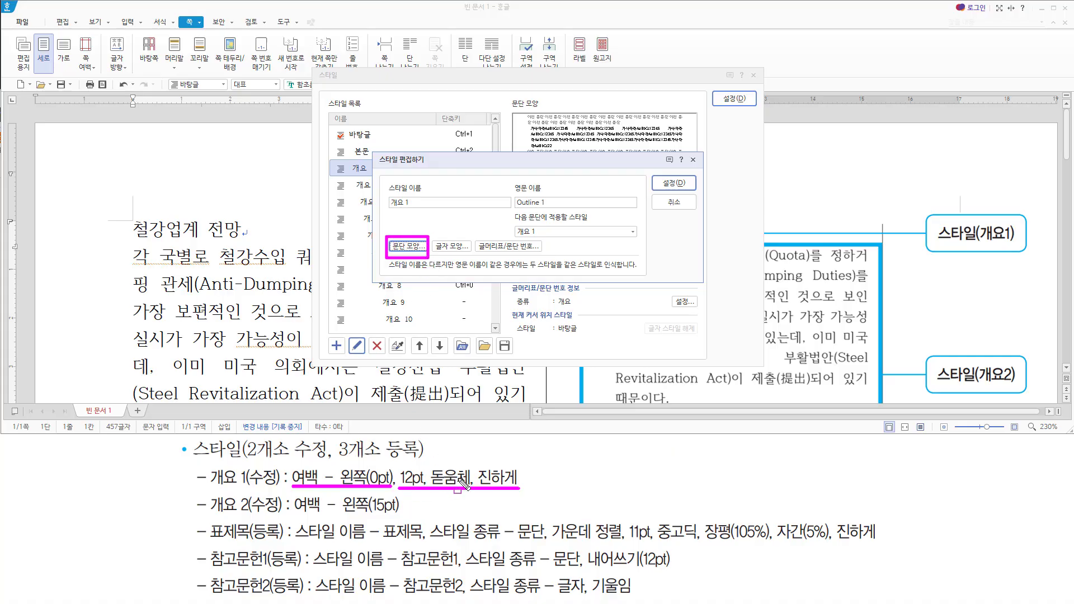
pyautogui.moveTo(432, 235)
pyautogui.mouseDown()
pyautogui.moveTo(442, 254)
pyautogui.moveTo(475, 258)
pyautogui.mouseUp()
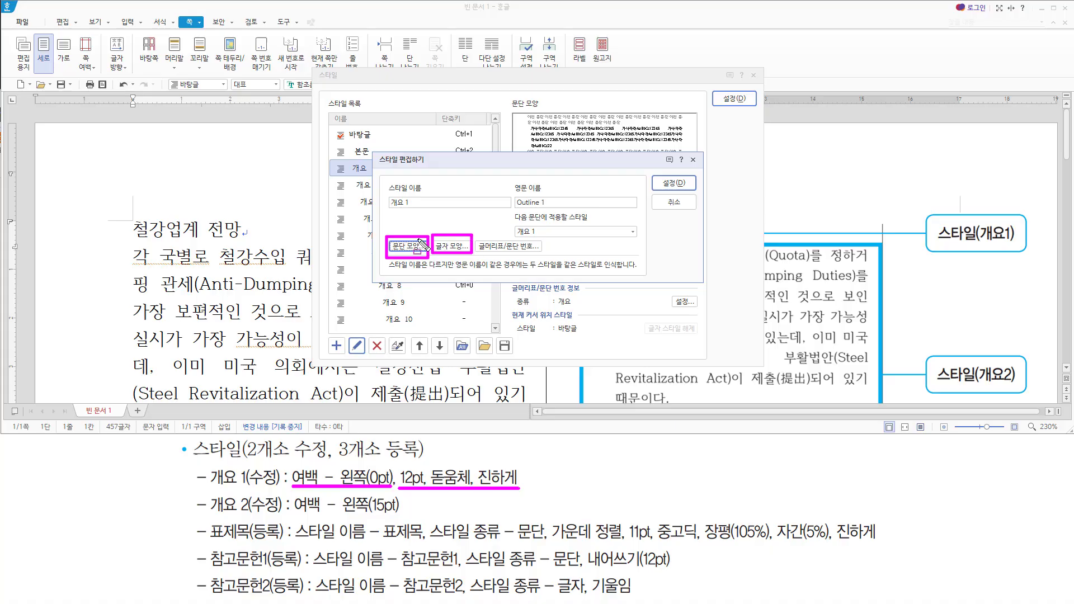
pyautogui.press('Escape')
# Step: Set the left paragraph margin of the 개요 1 style to 0 pt
pyautogui.press('alt')
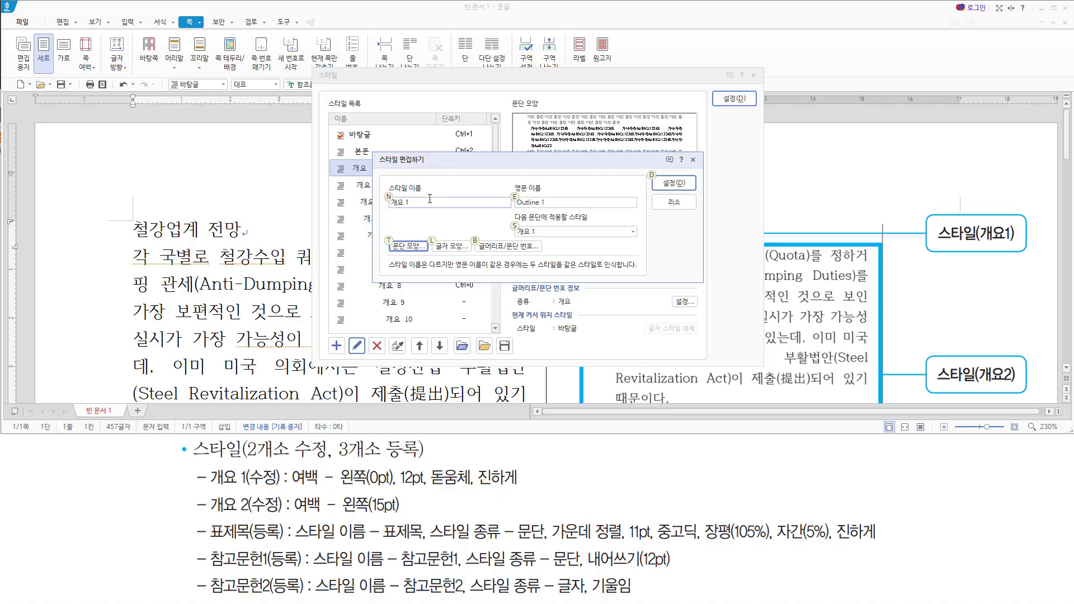
pyautogui.press('t')
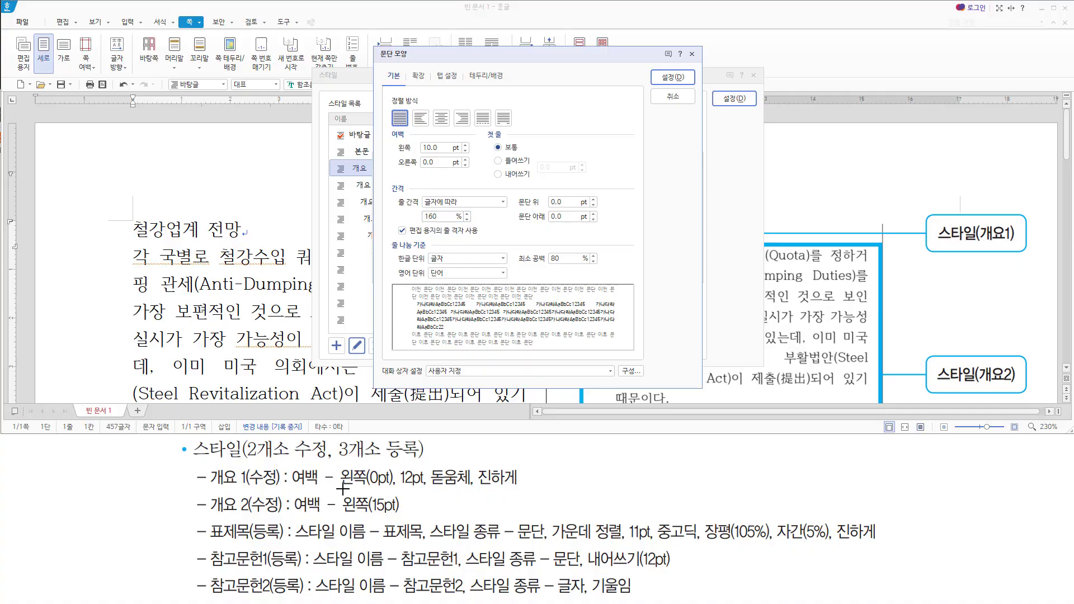
pyautogui.moveTo(339, 484); pyautogui.dragTo(390, 485)
pyautogui.moveTo(393, 139); pyautogui.dragTo(465, 158)
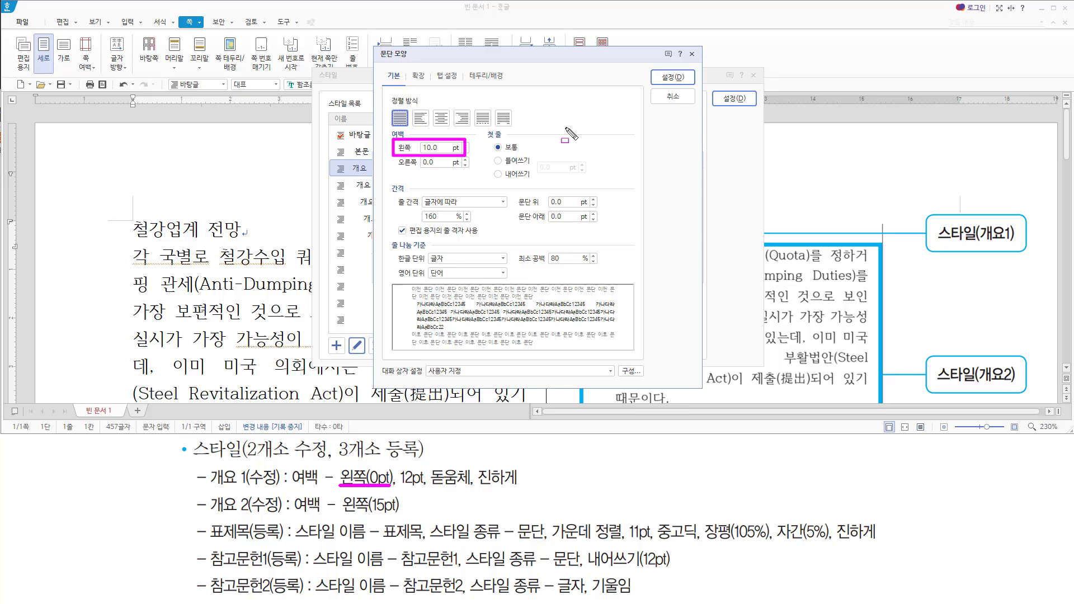
pyautogui.press('Escape')
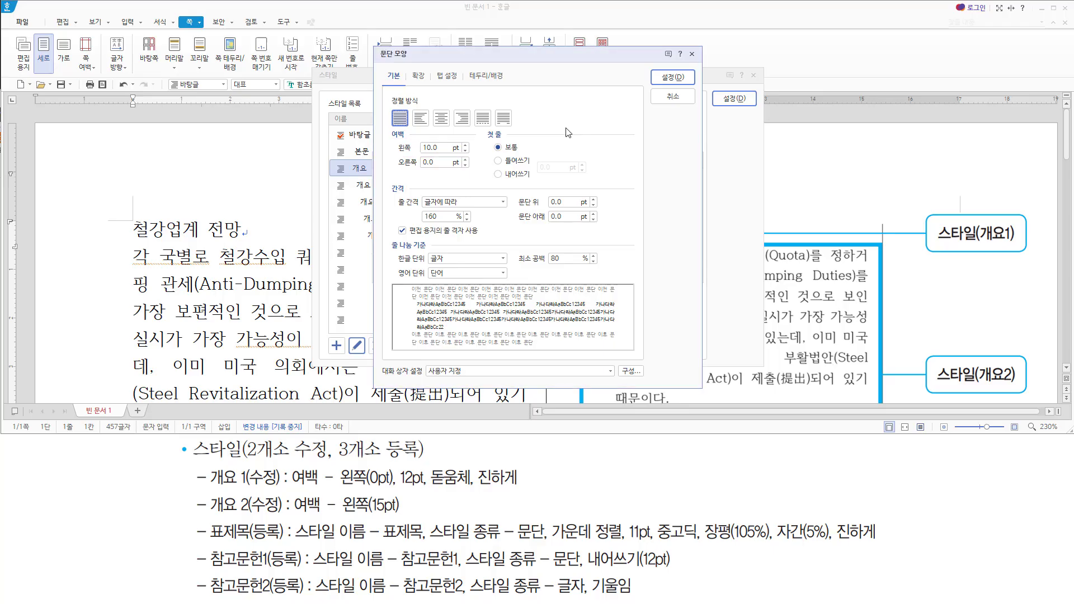
pyautogui.press('alt')
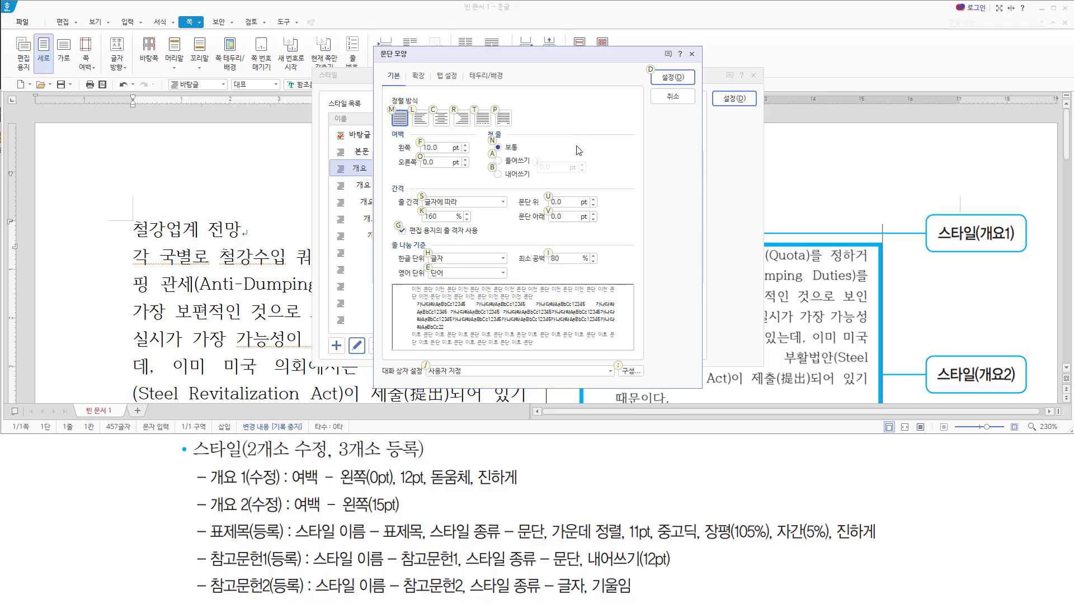
pyautogui.press('f')
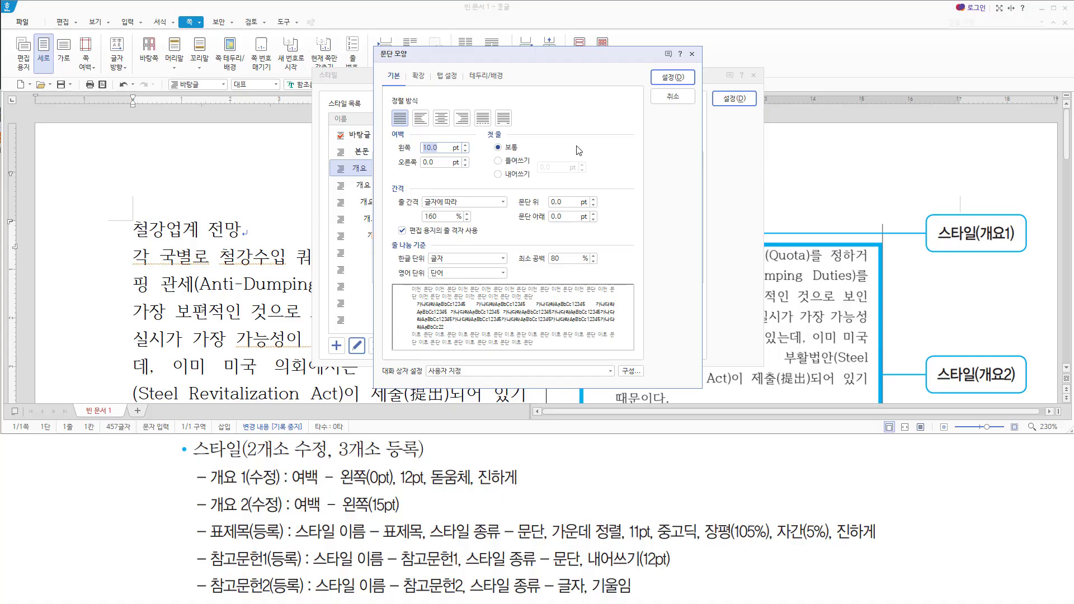
pyautogui.write('0')
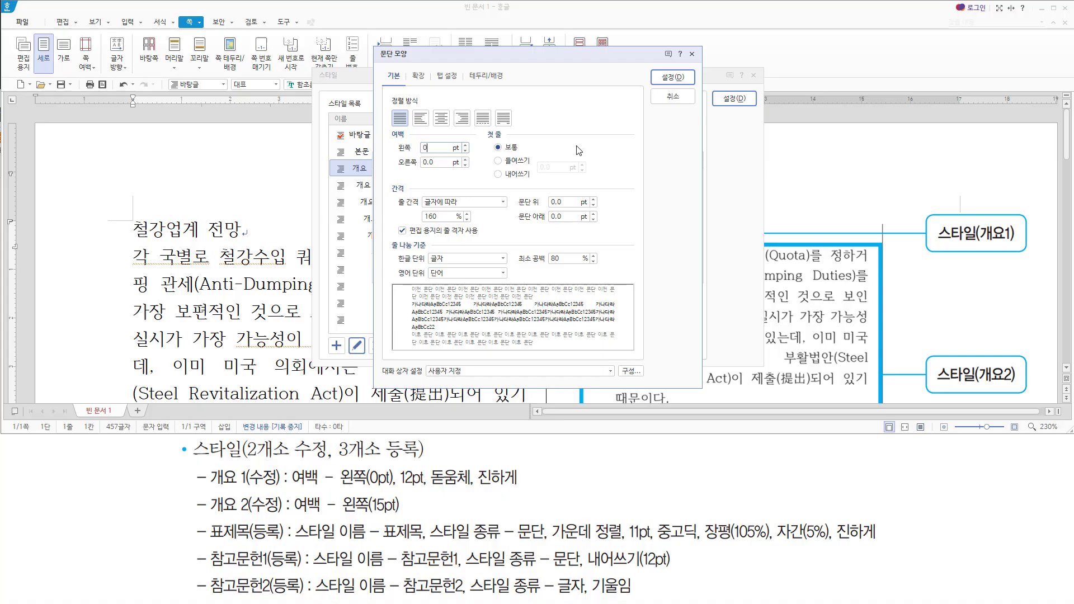
pyautogui.press('Return')
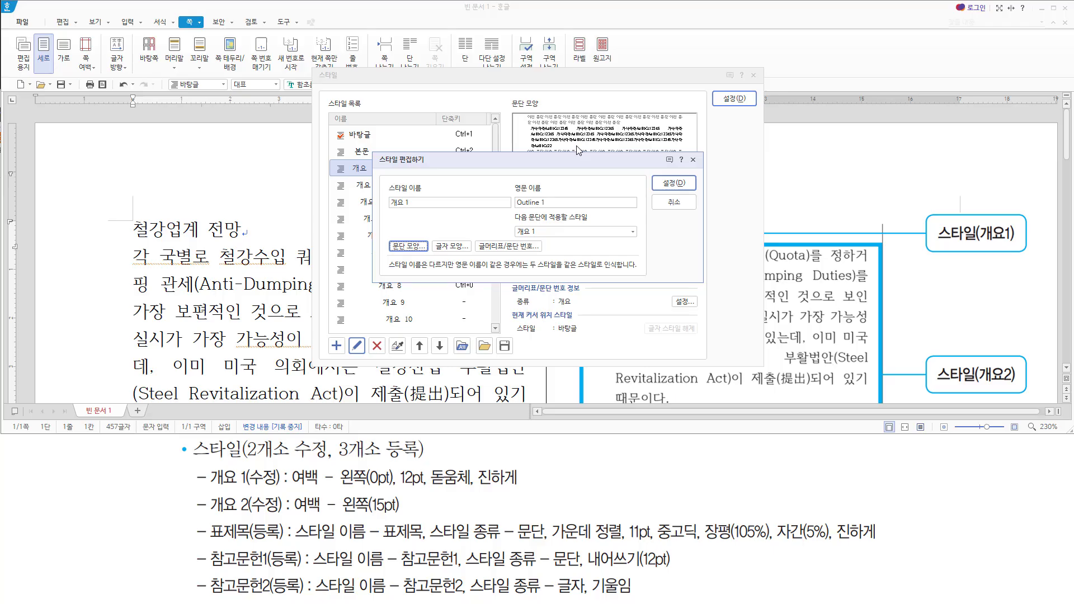
# Step: Set the 개요 1 style's font to 돋움체 and its base size to 12 pt
pyautogui.press('alt')
pyautogui.press('l')
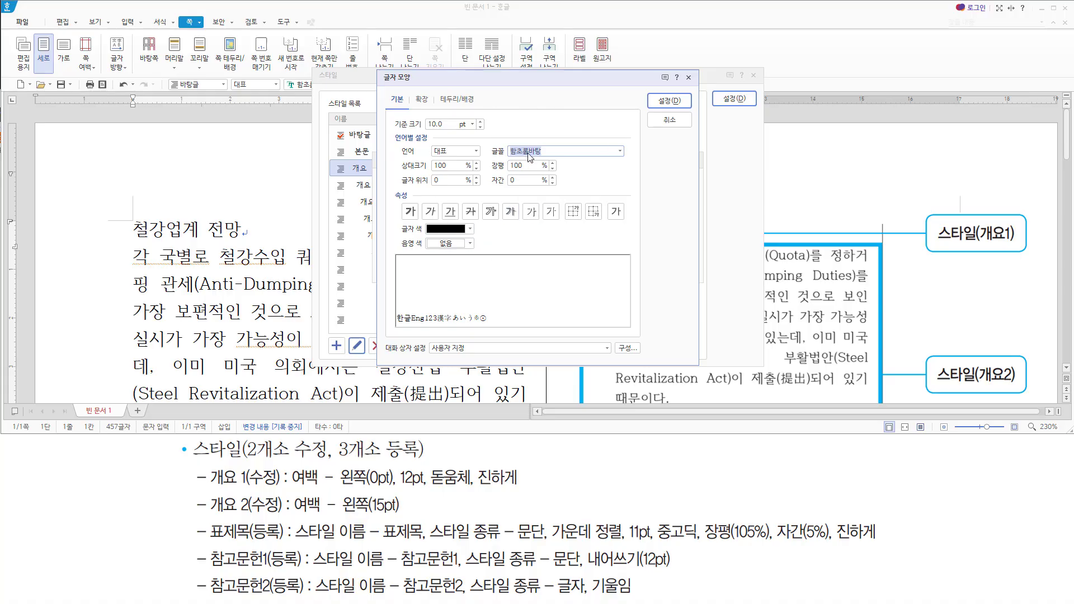
pyautogui.write('동')
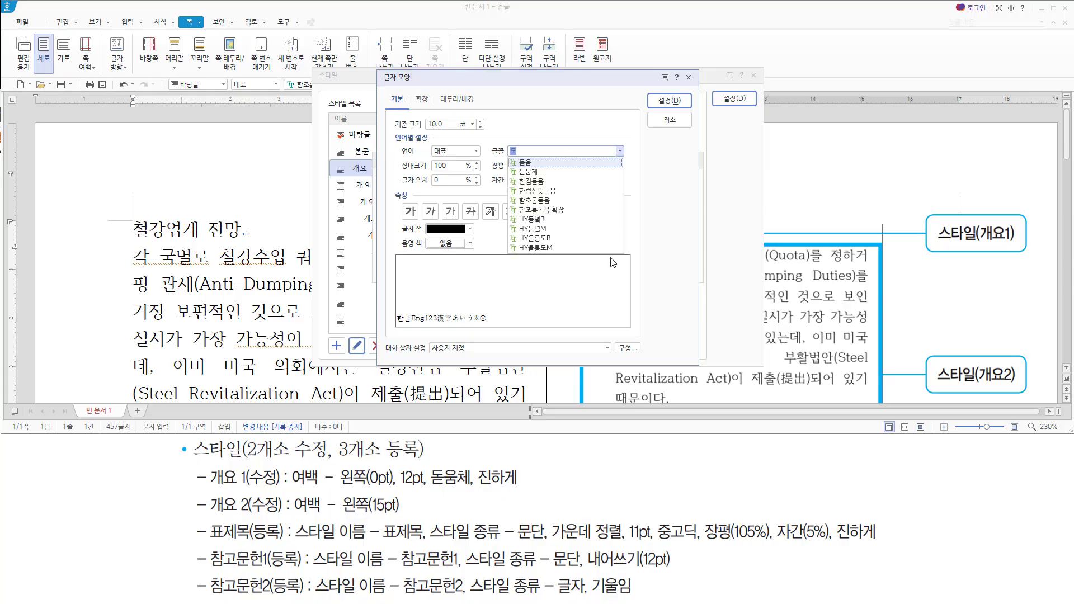
pyautogui.write('움체')
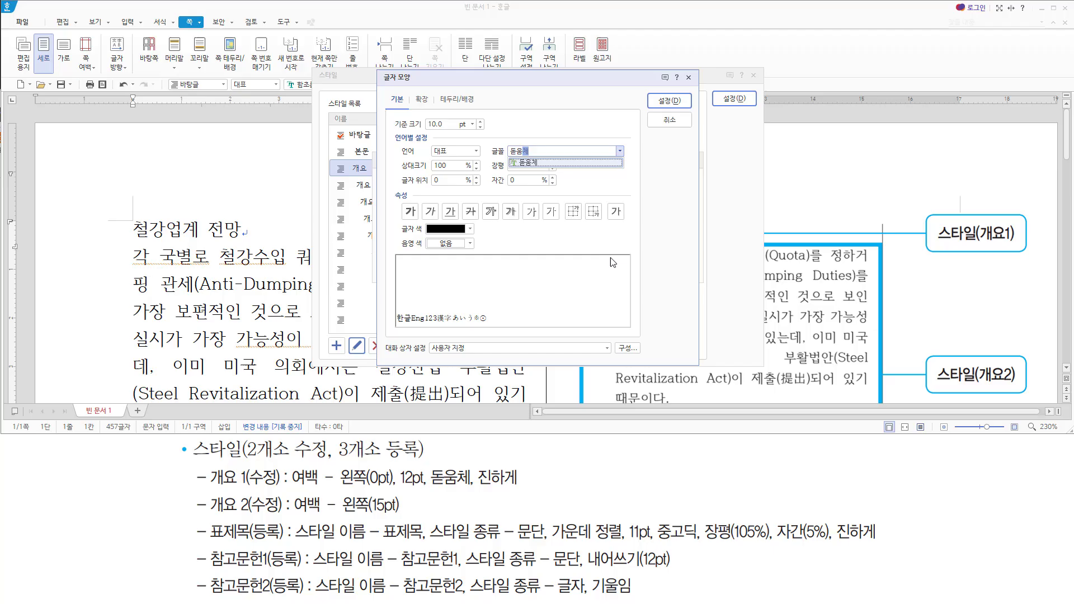
pyautogui.press('Return')
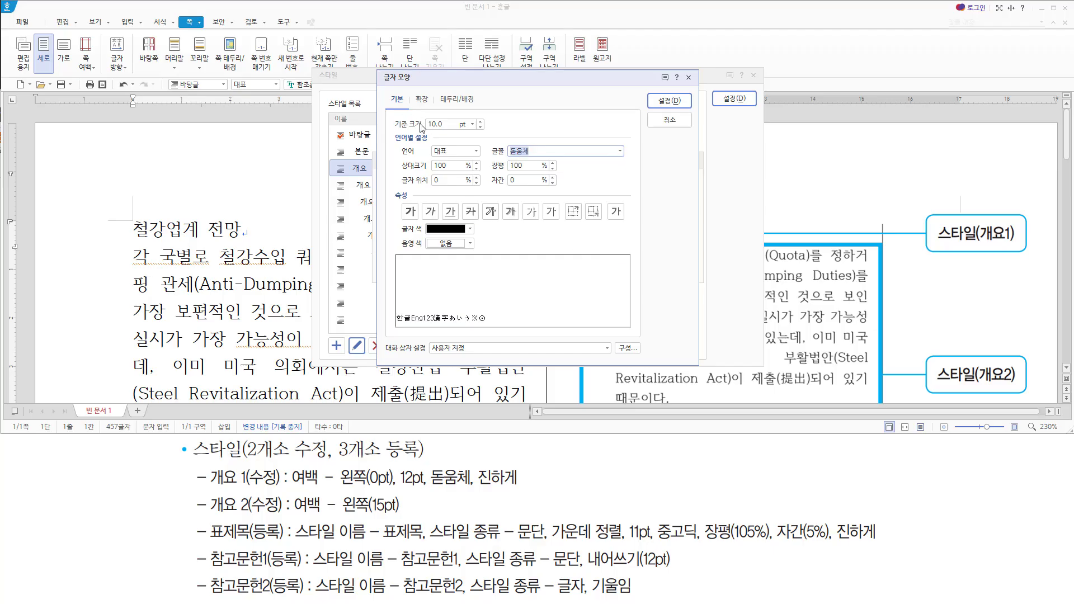
pyautogui.press('alt')
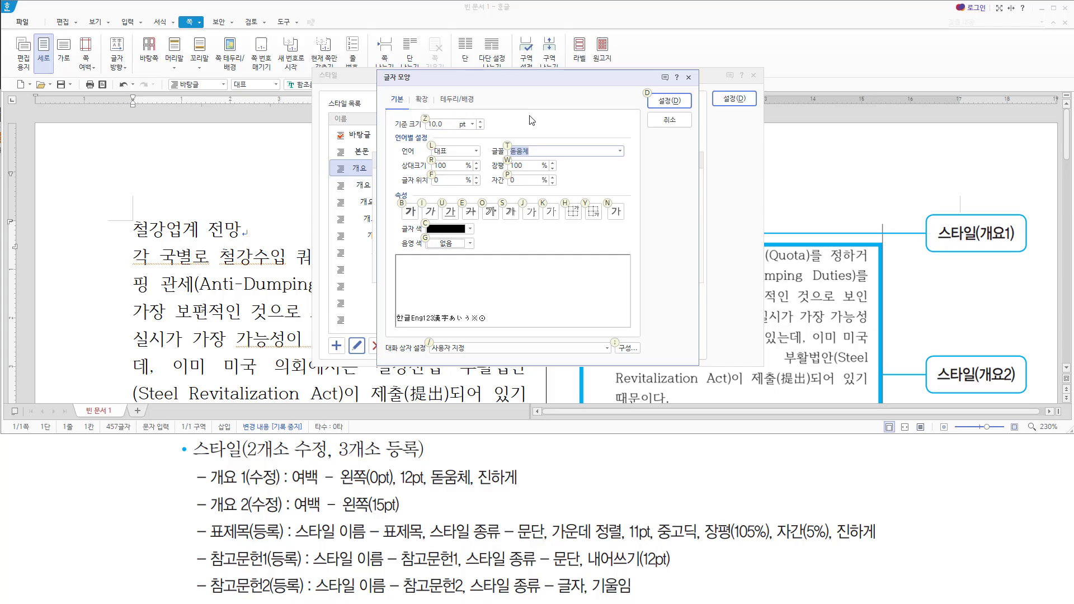
pyautogui.write('z')
pyautogui.write('12')
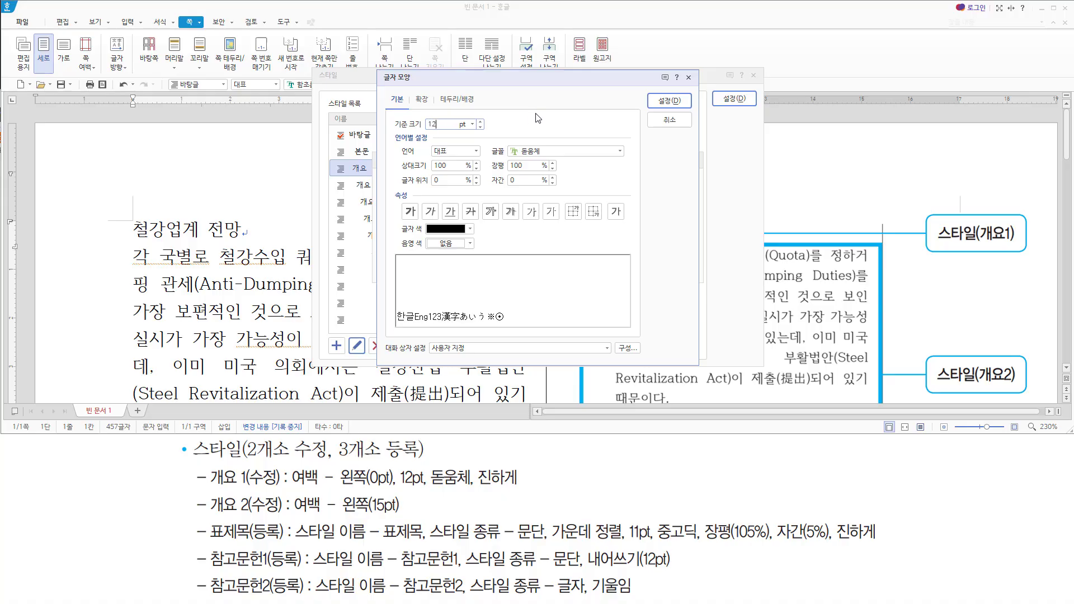
# Step: Make the 개요 1 style bold and apply it to the heading "철강업계 전망"
pyautogui.press('alt')
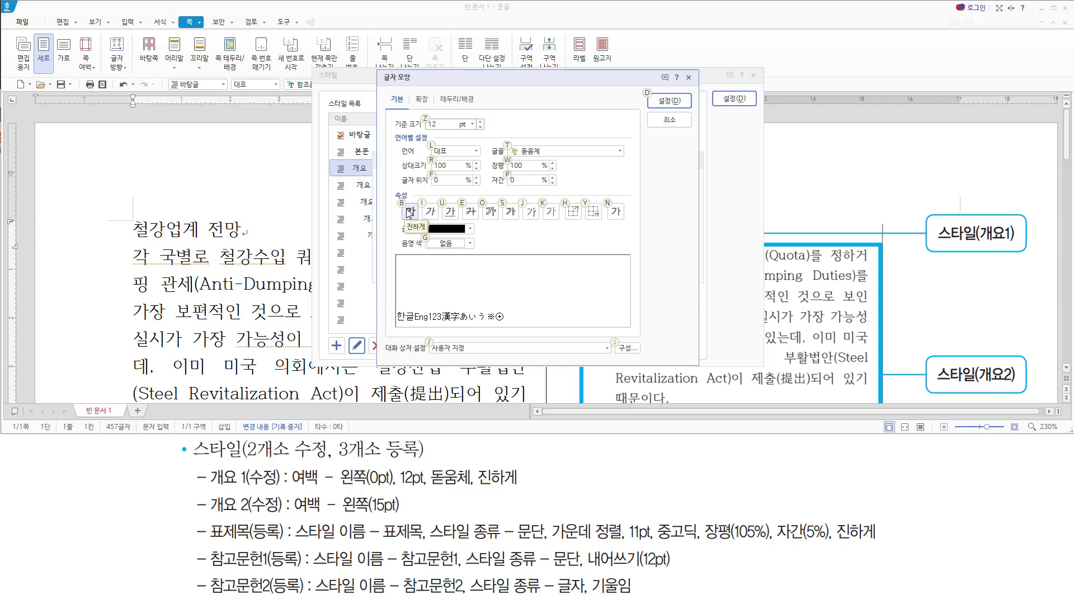
pyautogui.click(409, 212)
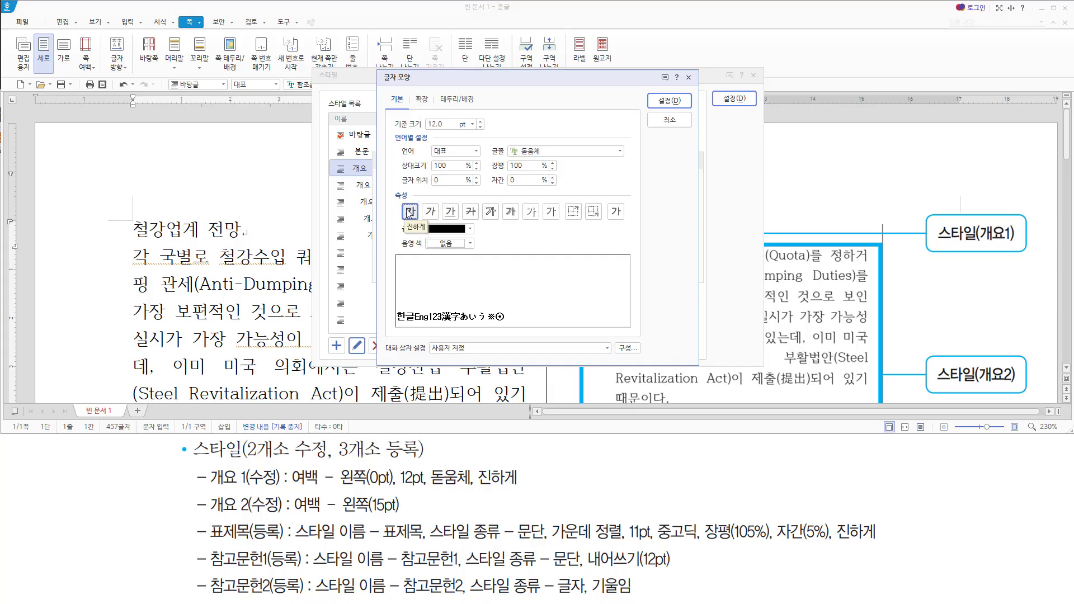
pyautogui.press('Return')
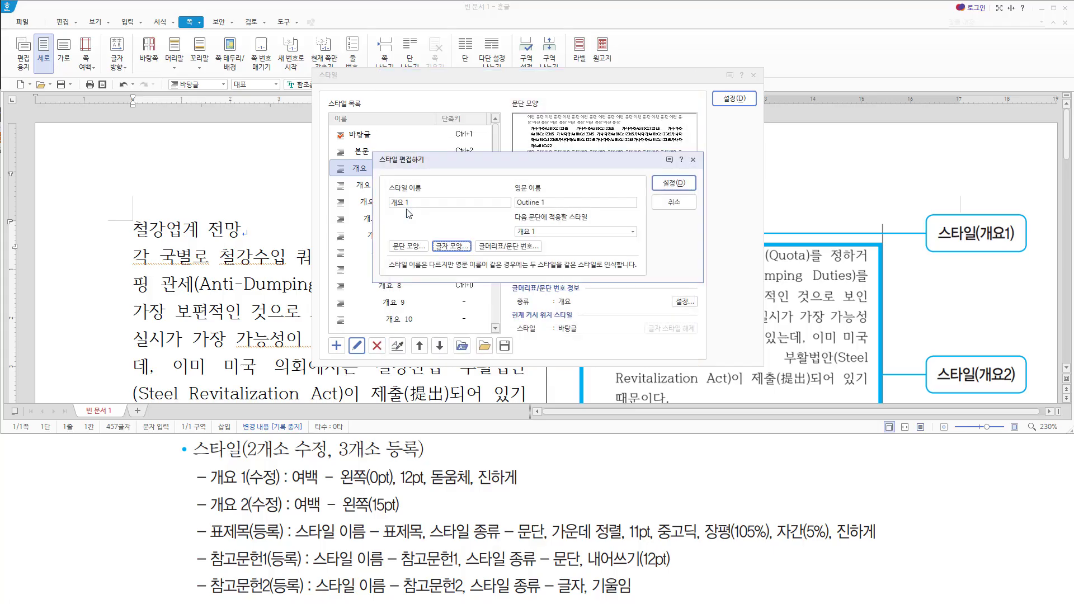
pyautogui.click(670, 184)
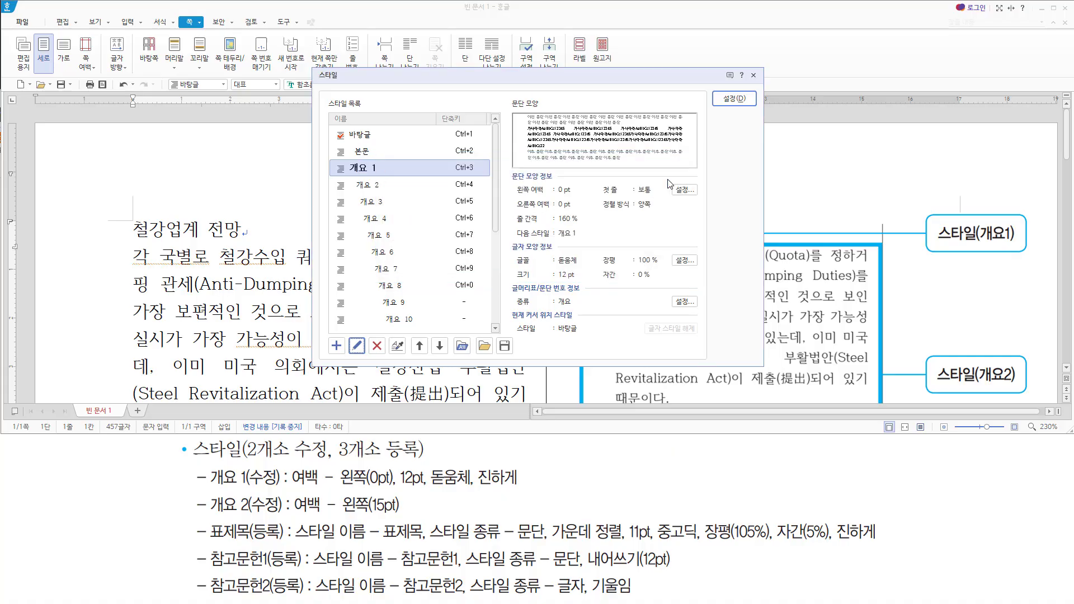
pyautogui.click(734, 100)
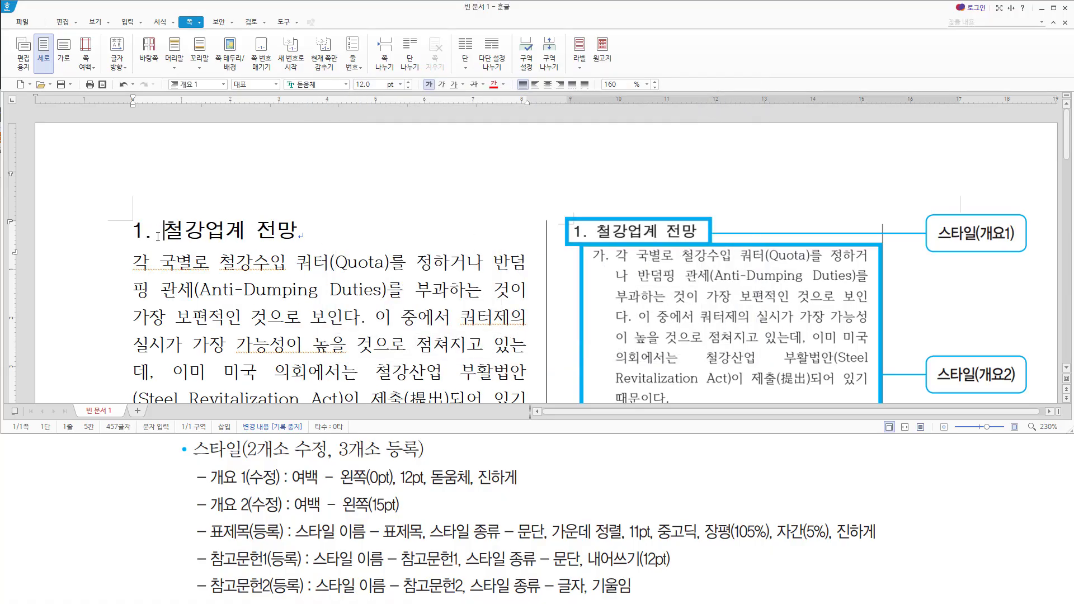
# Step: Examine which paragraphs in the sample use the 개요 2 style and how they are numbered
pyautogui.press('Hangul')
pyautogui.scroll(-5, 855, 311)
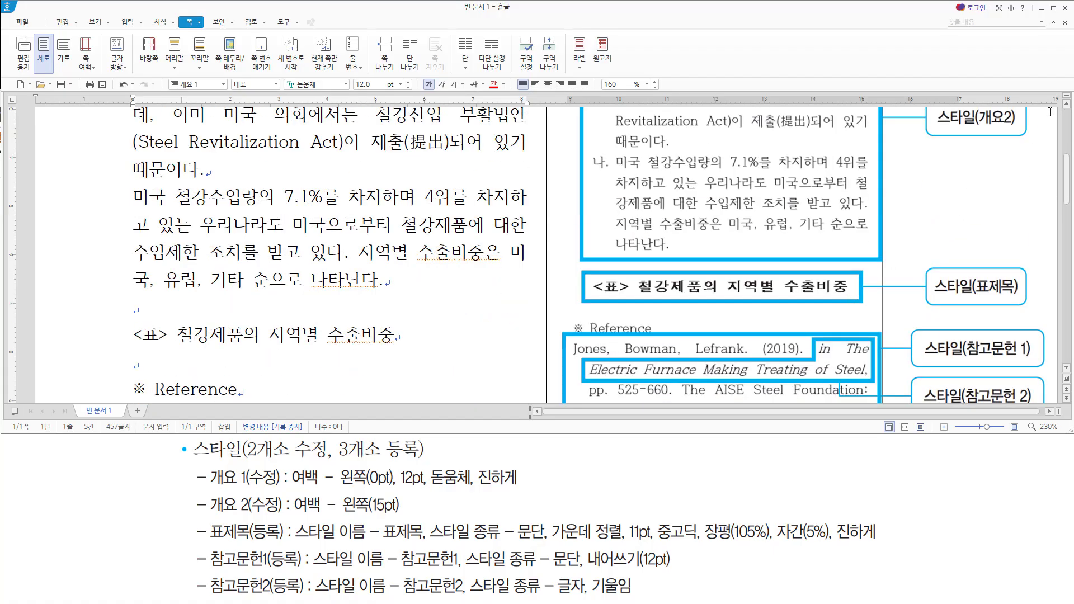
pyautogui.click(1067, 106)
pyautogui.click(1067, 106)
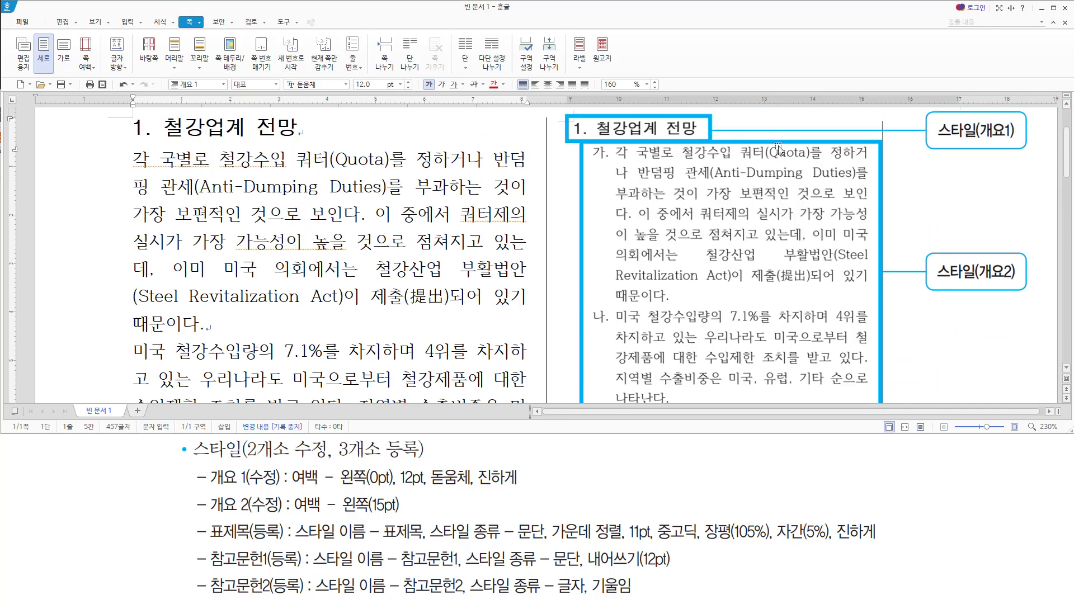
pyautogui.hotkey('ctrl', '2')
pyautogui.moveTo(582, 142); pyautogui.dragTo(611, 162)
pyautogui.moveTo(585, 292); pyautogui.dragTo(612, 334)
pyautogui.moveTo(585, 139)
pyautogui.mouseDown()
pyautogui.moveTo(768, 355)
pyautogui.moveTo(873, 388)
pyautogui.mouseUp()
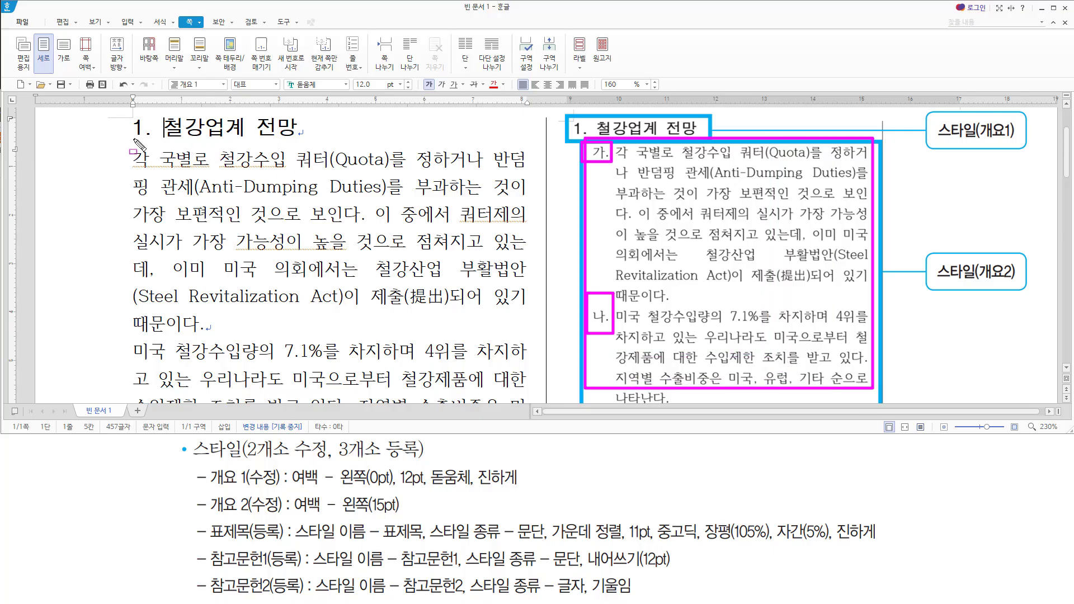
# Step: Examine the numbered heading and the two body paragraphs below it against the sample's 개요 1 and 개요 2 areas
pyautogui.moveTo(134, 140); pyautogui.dragTo(310, 139)
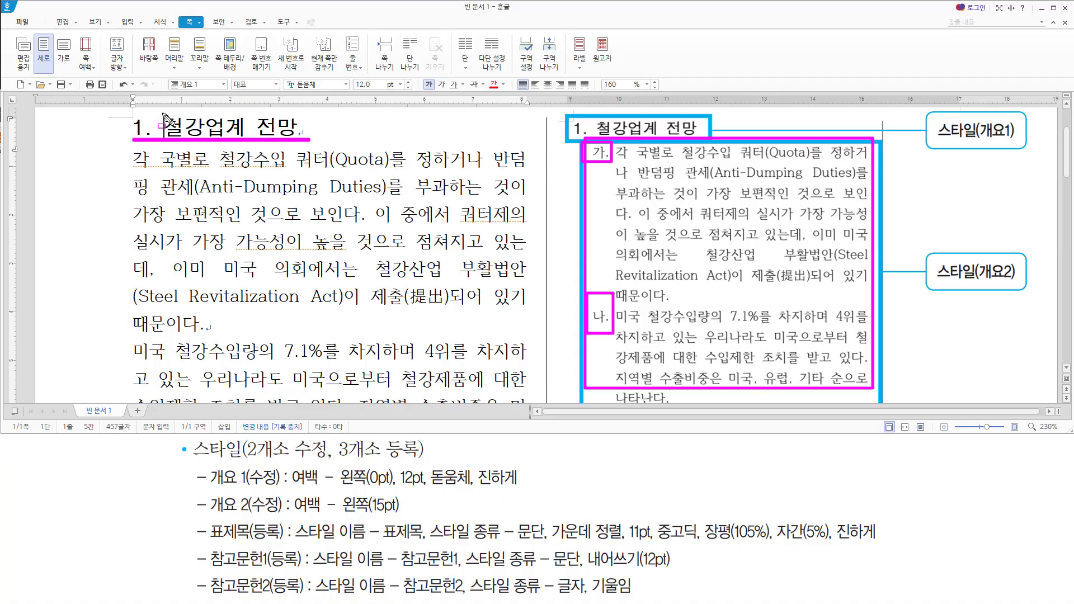
pyautogui.moveTo(159, 110); pyautogui.dragTo(169, 142)
pyautogui.press('Escape')
pyautogui.scroll(2, 186, 131)
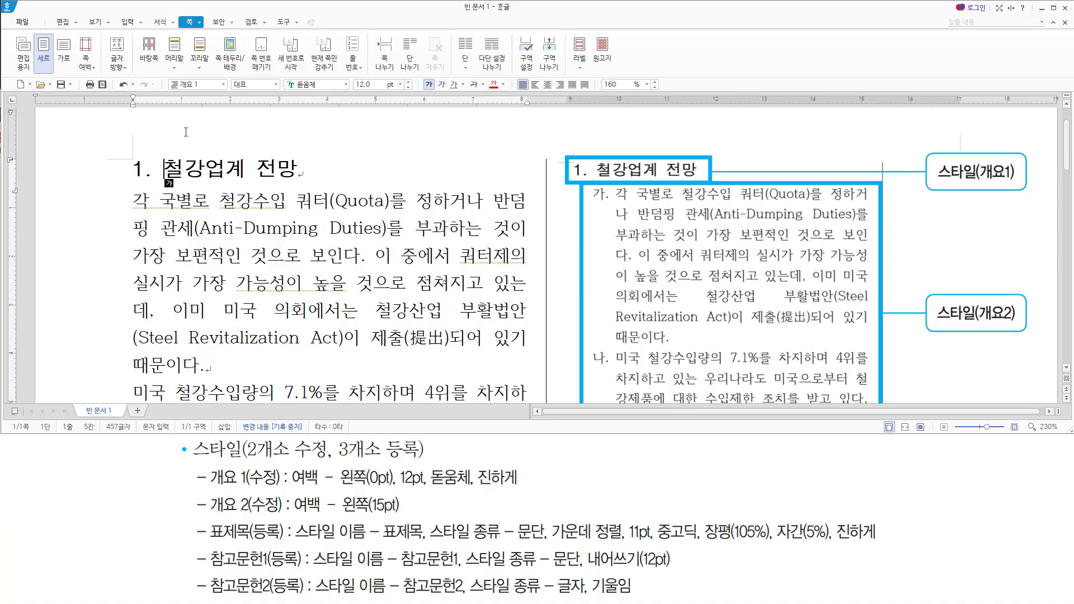
pyautogui.press('Down')
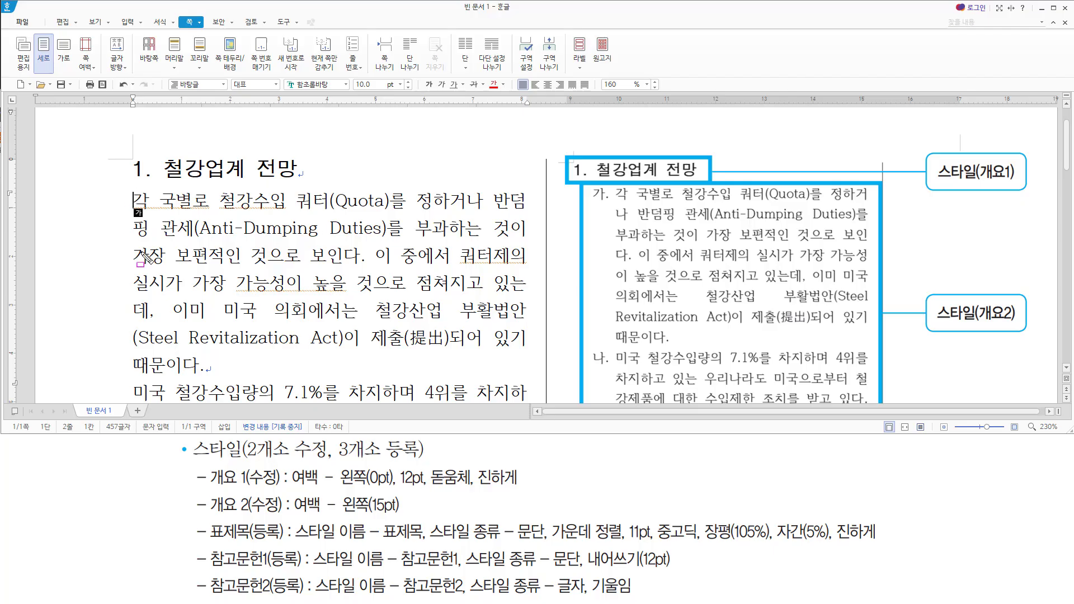
pyautogui.moveTo(128, 195)
pyautogui.mouseDown()
pyautogui.moveTo(467, 365)
pyautogui.moveTo(501, 368)
pyautogui.mouseUp()
pyautogui.scroll(-5, 275, 336)
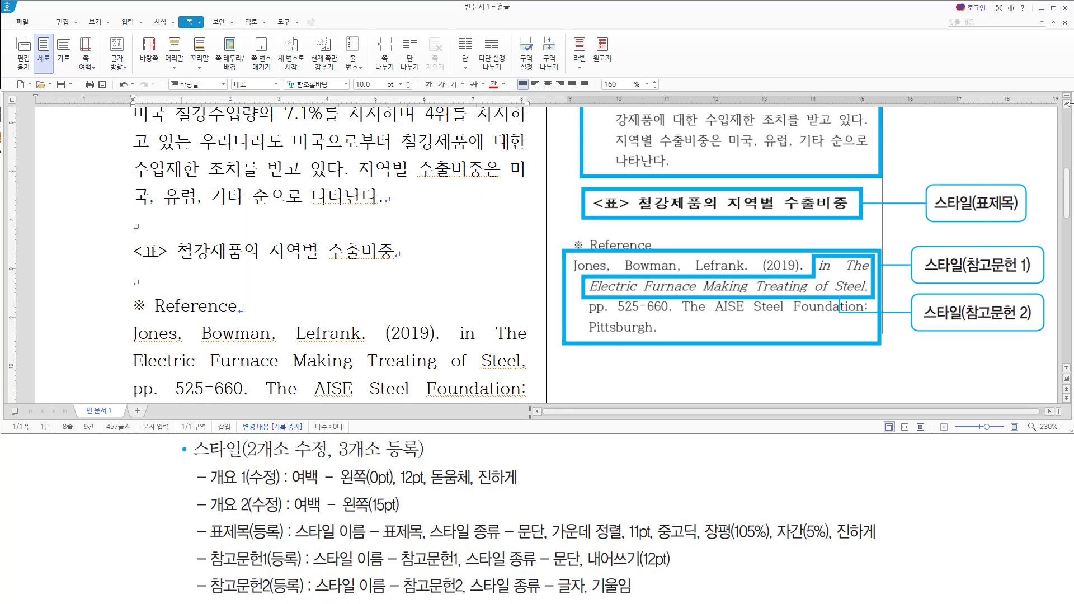
pyautogui.scroll(2, 587, 158)
pyautogui.moveTo(120, 176)
pyautogui.mouseDown()
pyautogui.moveTo(246, 249)
pyautogui.moveTo(537, 296)
pyautogui.mouseUp()
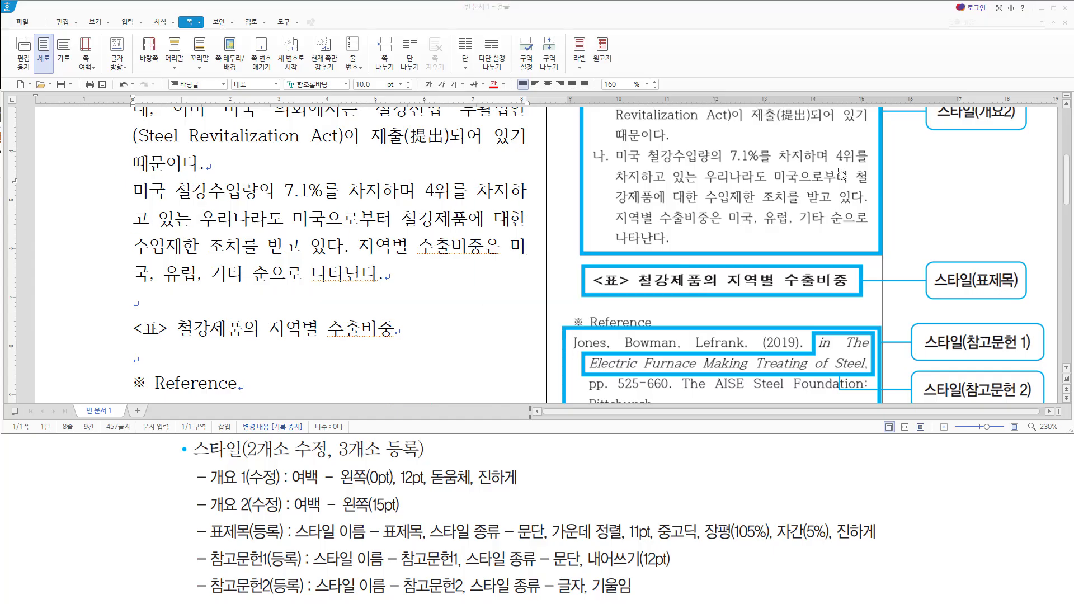
pyautogui.click(1066, 105)
pyautogui.click(1066, 105)
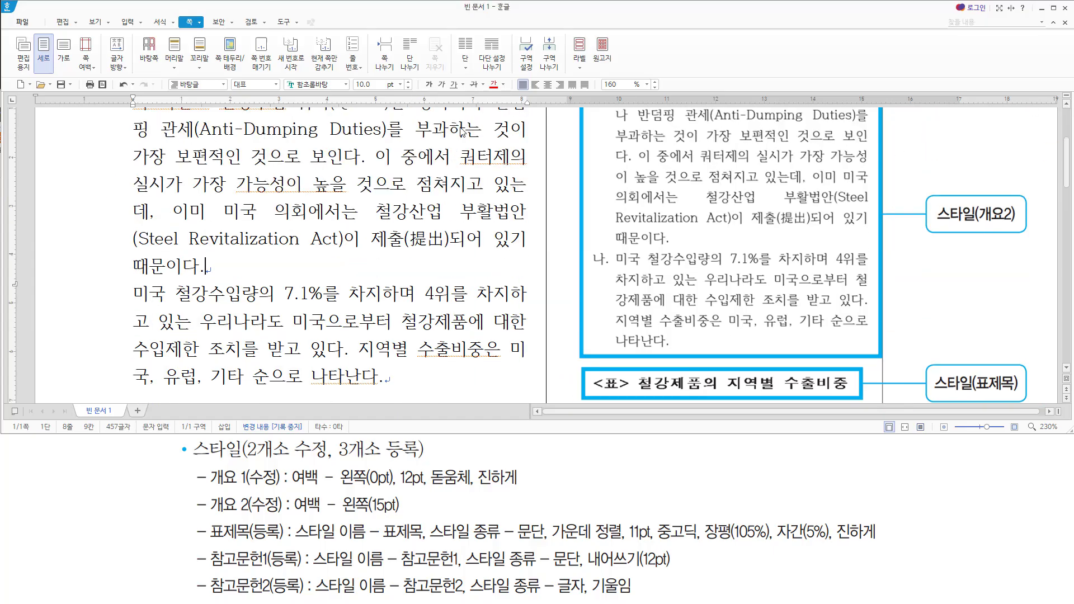
pyautogui.scroll(3, 145, 242)
# Step: Select the two body paragraphs below the heading "철강업계 전망" and open the 개요 2 style for editing
pyautogui.click(135, 259)
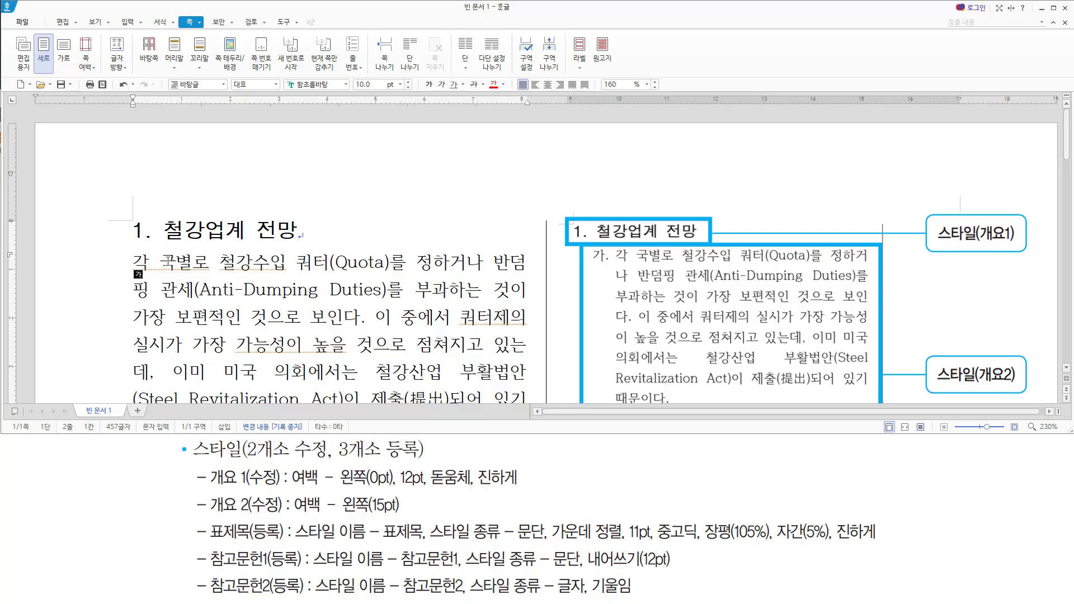
pyautogui.hotkey('ctrl', 'shift', 'Down')
pyautogui.hotkey('ctrl', 'shift', 'Down')
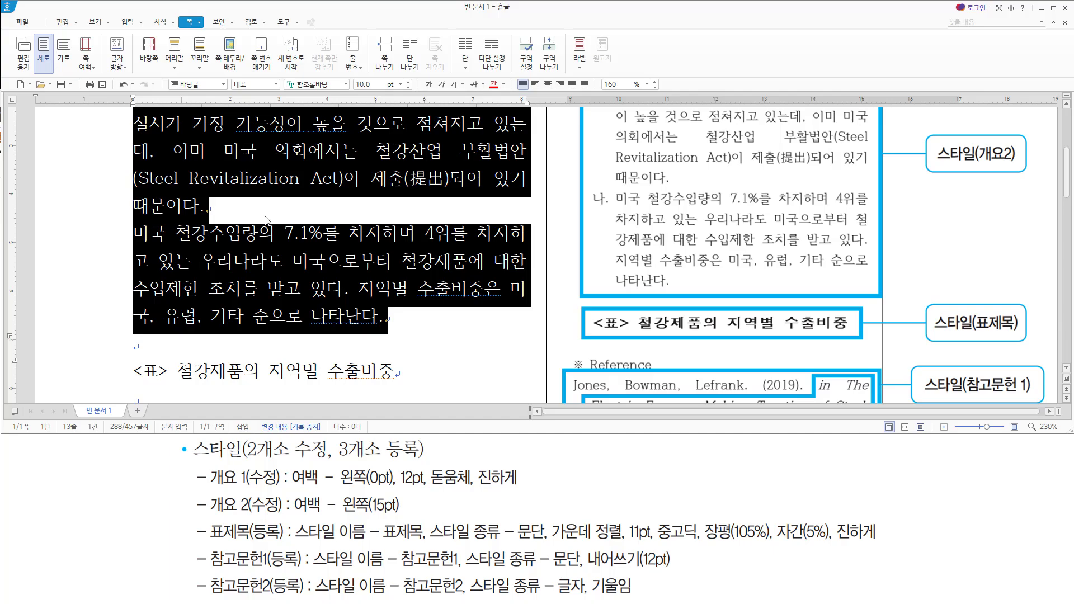
pyautogui.press('F6')
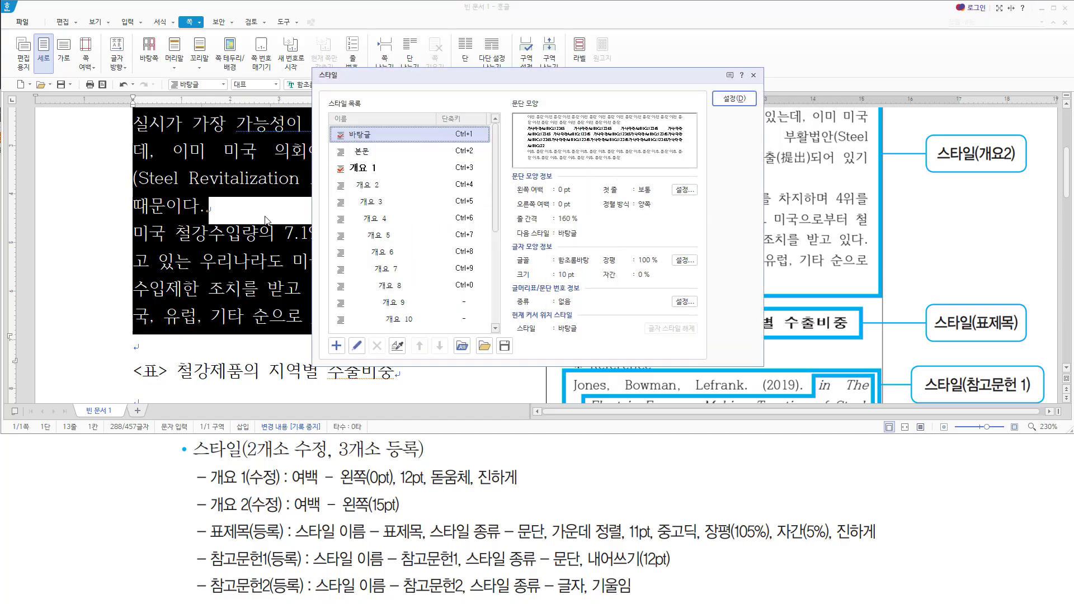
pyautogui.click(373, 187)
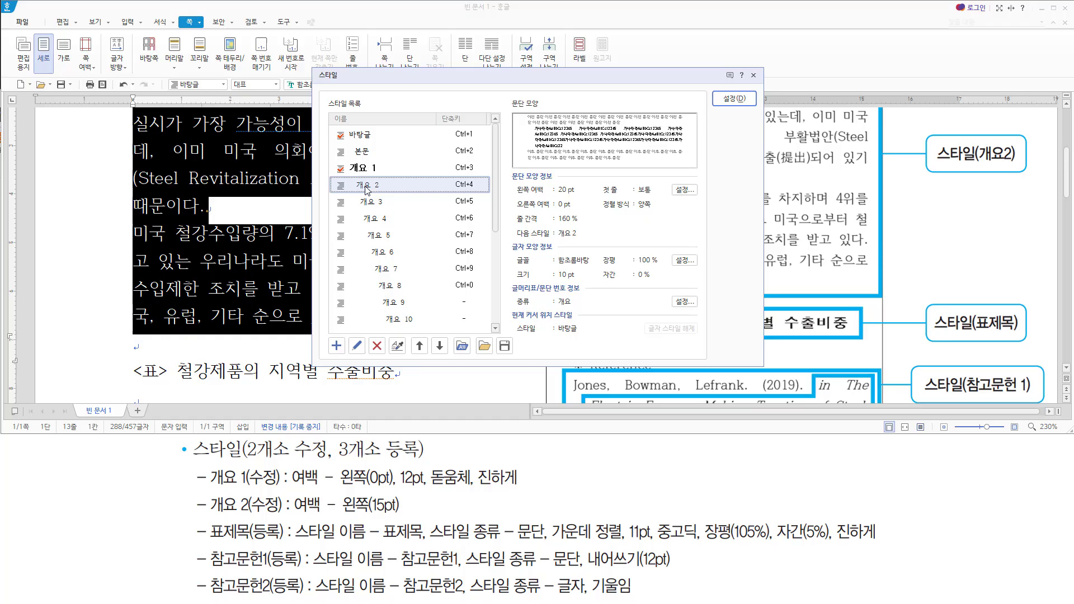
pyautogui.press('alt')
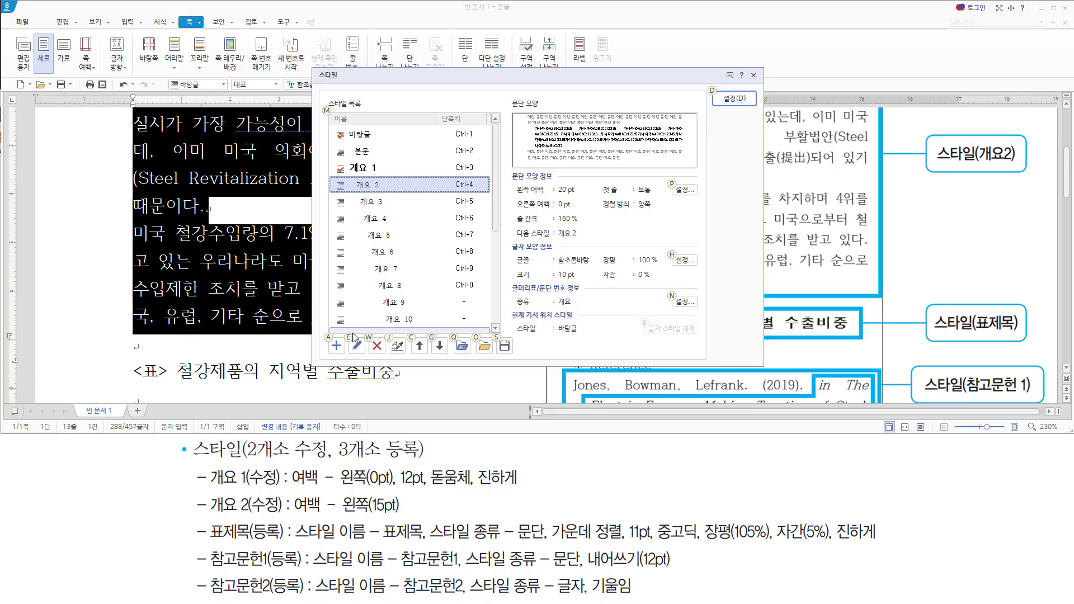
pyautogui.press('e')
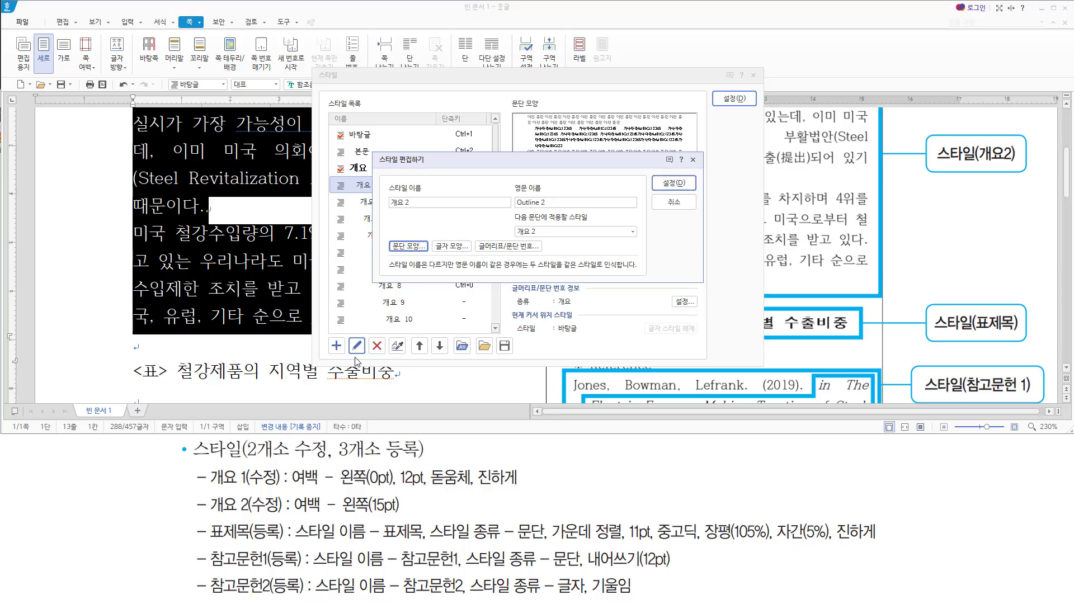
# Step: Set the left paragraph margin of the 개요 2 style to 15 pt and apply the style to the two selected paragraphs
pyautogui.moveTo(211, 513); pyautogui.dragTo(403, 517)
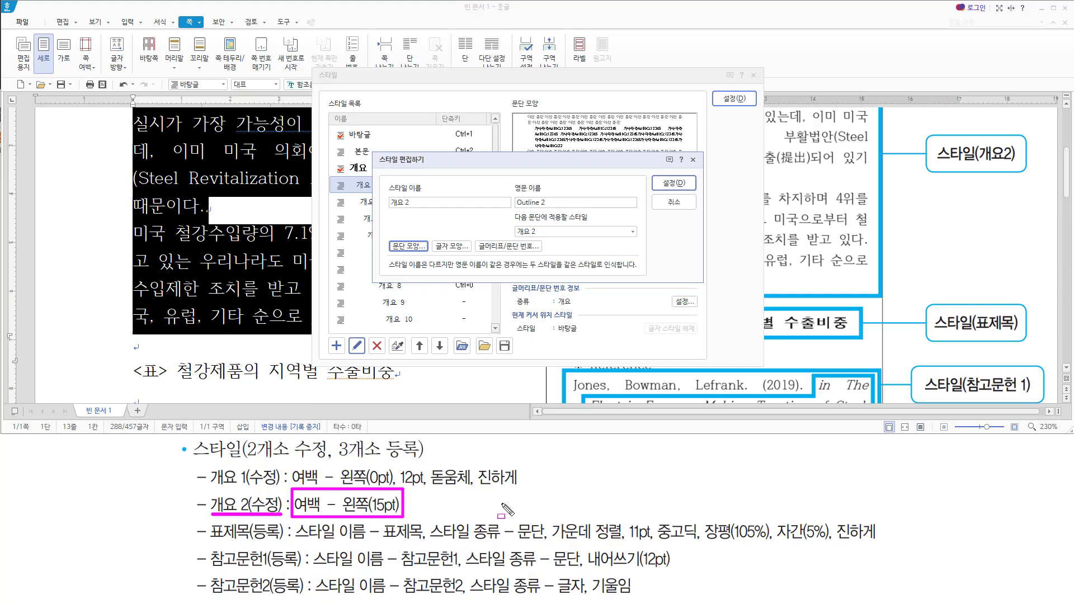
pyautogui.press('Escape')
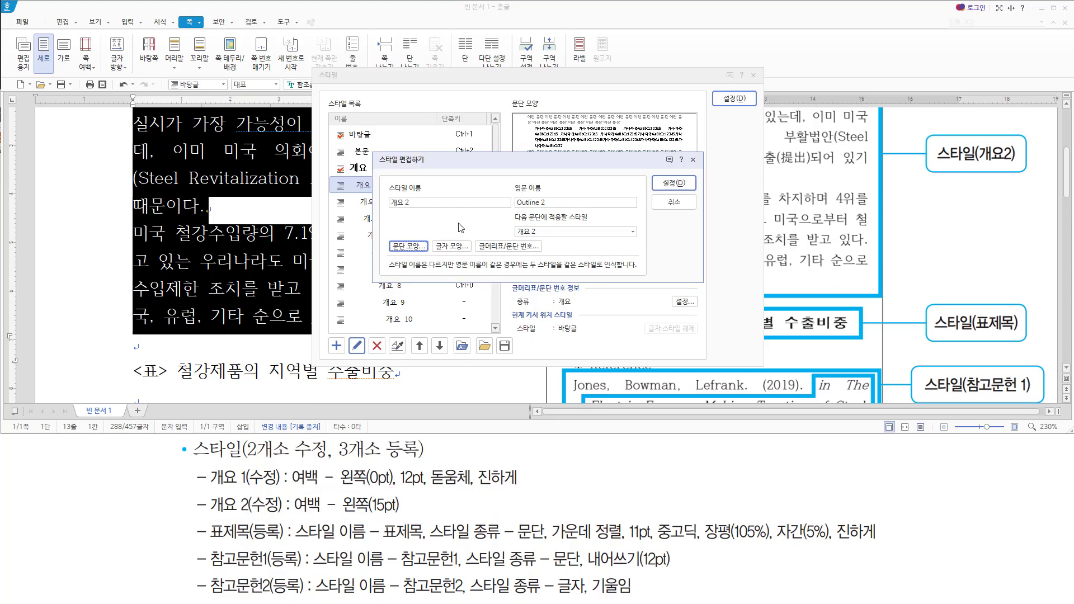
pyautogui.press('alt')
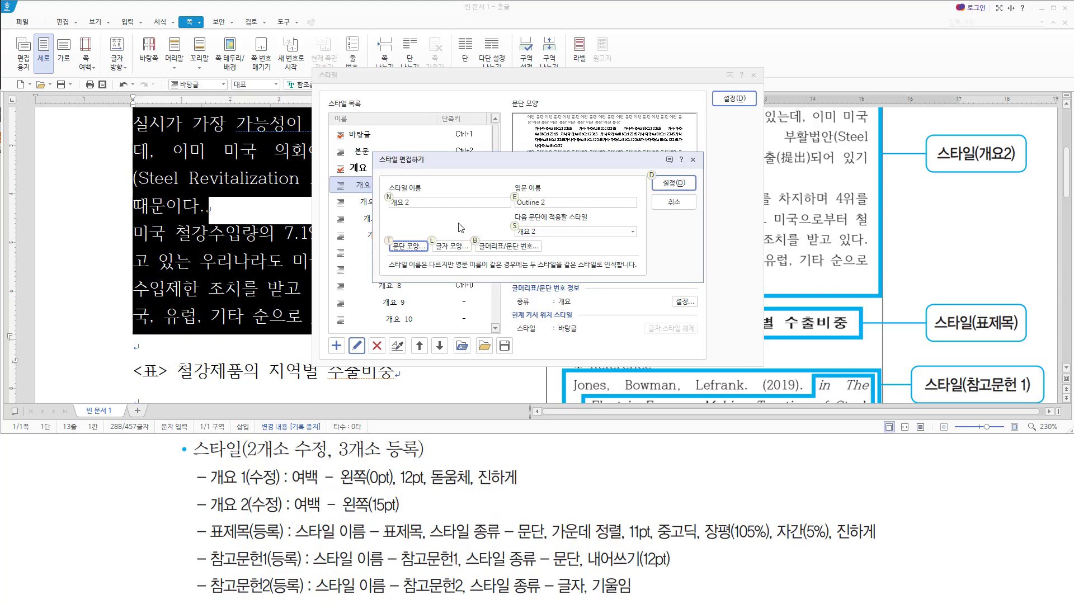
pyautogui.click(409, 250)
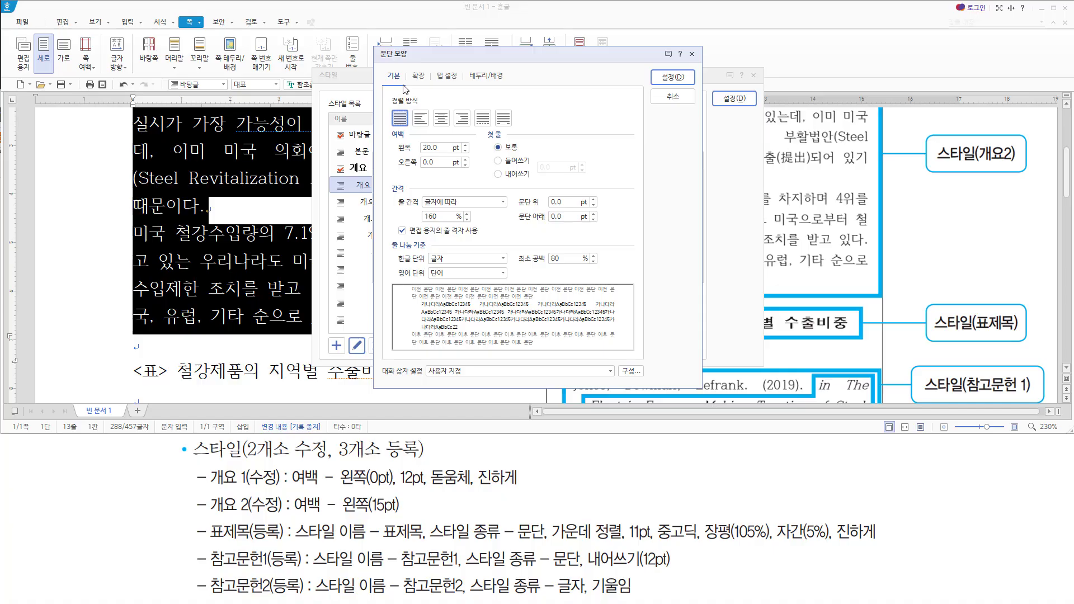
pyautogui.press('alt')
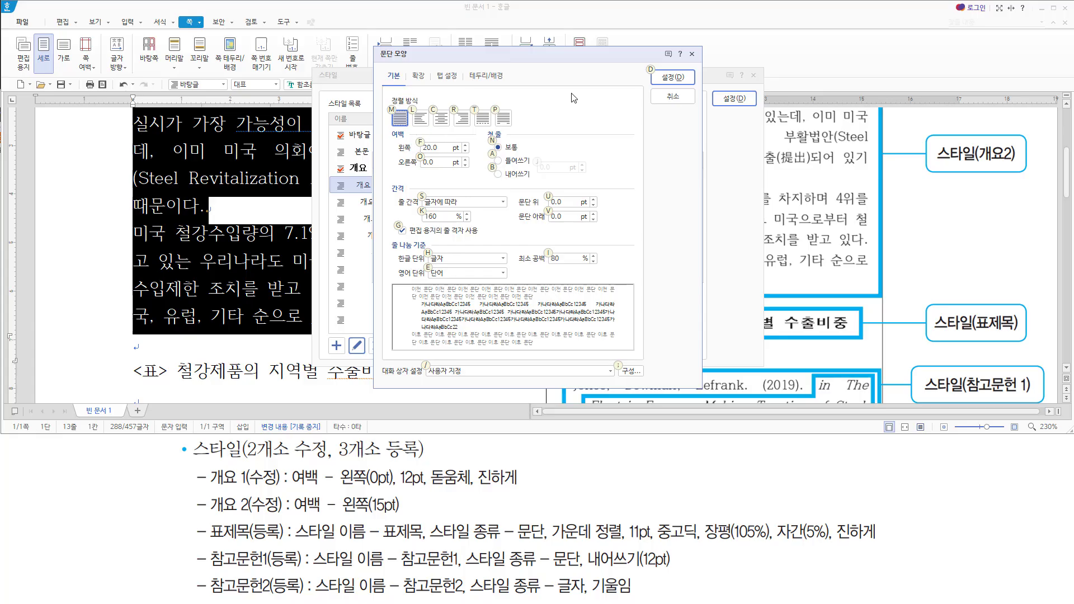
pyautogui.write('f15')
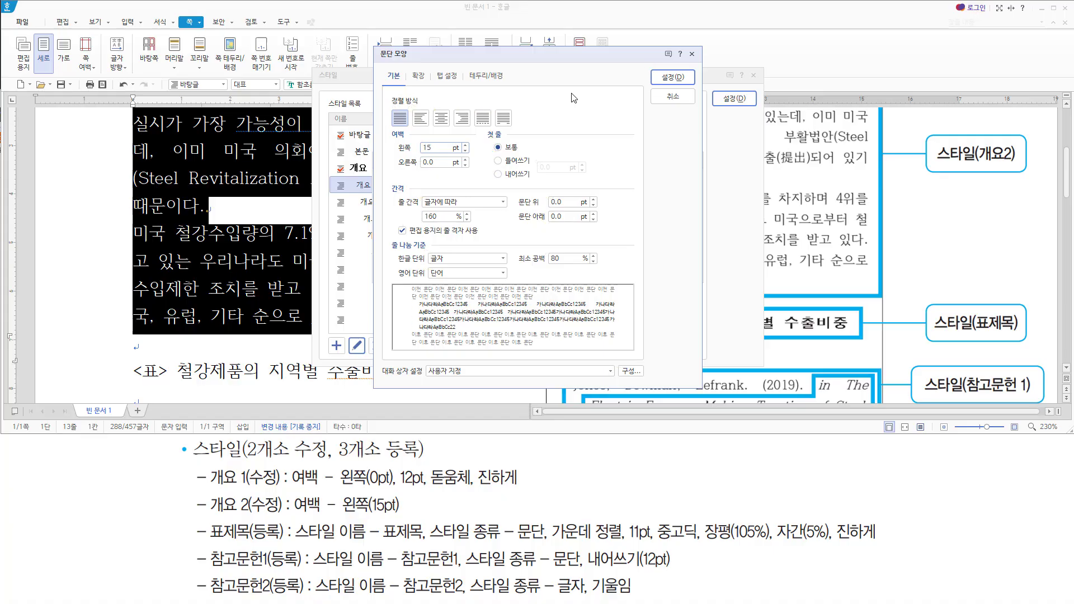
pyautogui.press('Return')
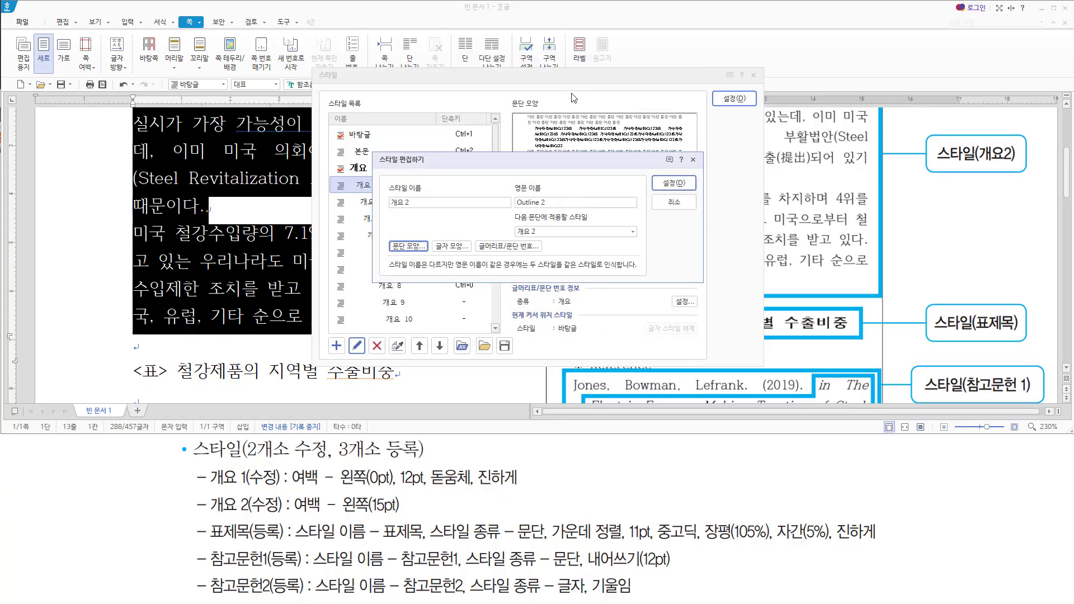
pyautogui.click(672, 182)
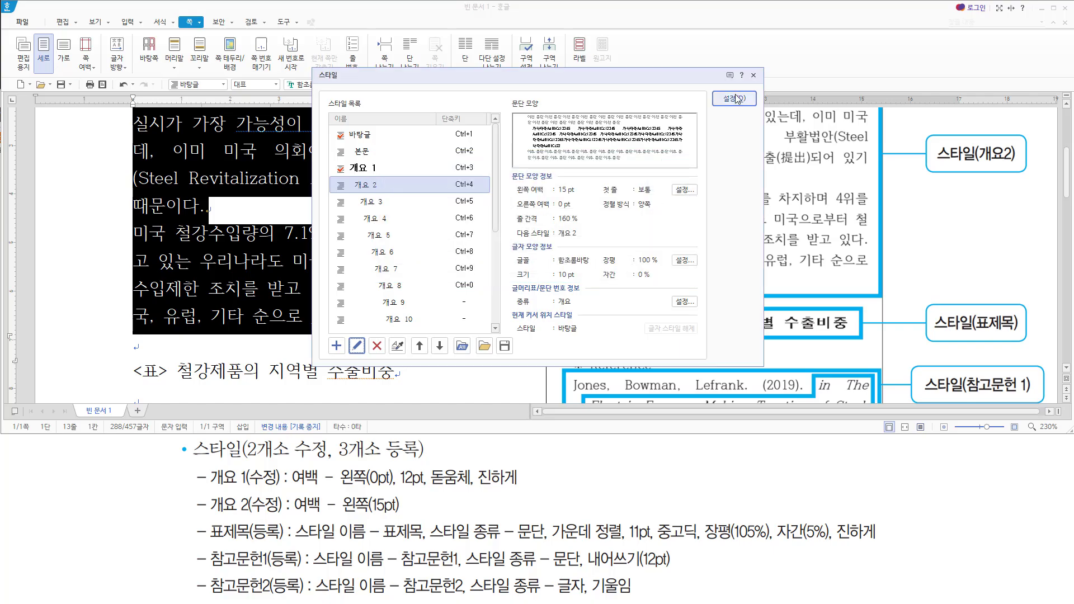
pyautogui.click(734, 98)
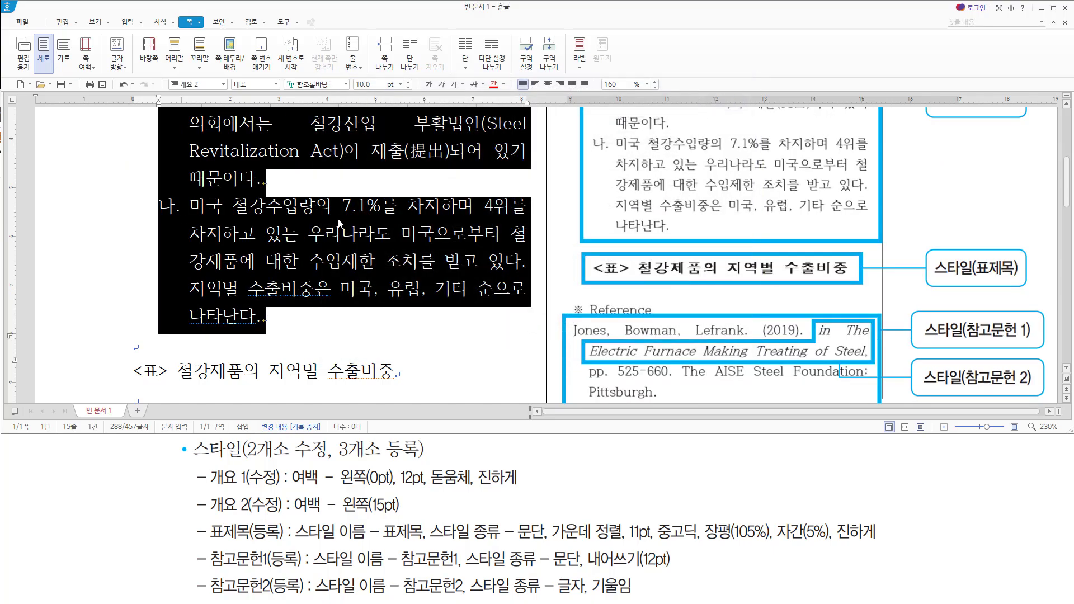
# Step: Check both 개요 2 paragraphs against the sample and examine which line of the sample uses the 표제목 style
pyautogui.scroll(5, 338, 223)
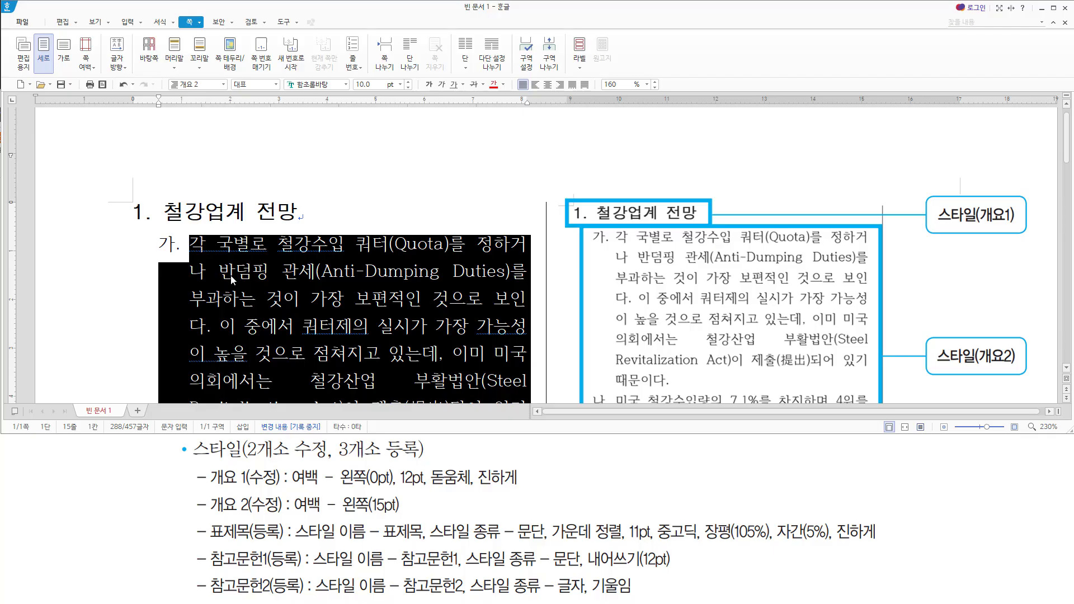
pyautogui.scroll(-5, 231, 279)
pyautogui.scroll(5, 240, 243)
pyautogui.scroll(-5, 240, 243)
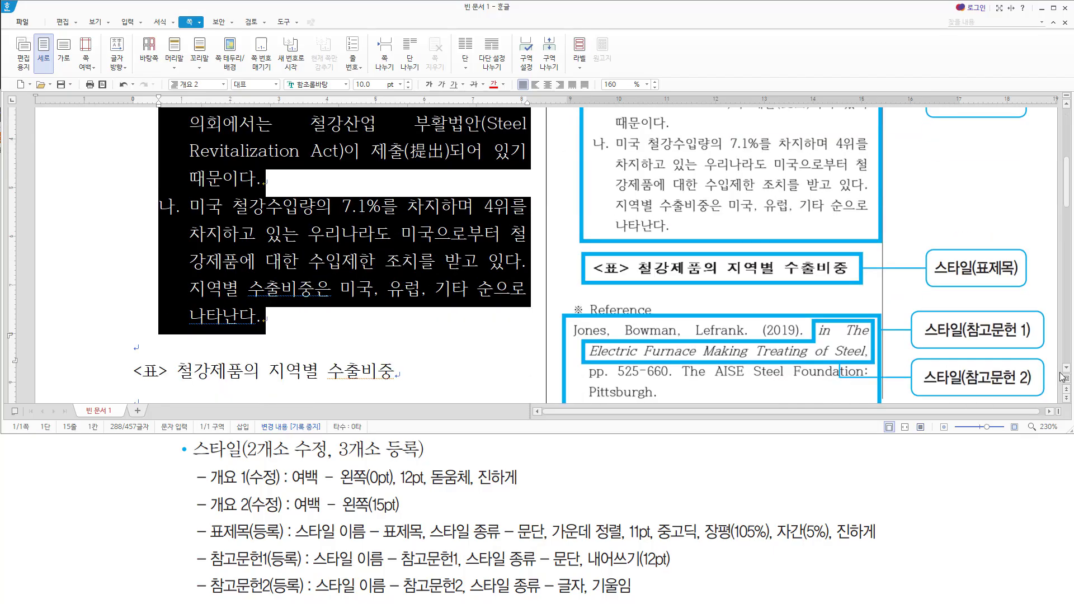
pyautogui.scroll(-3, 245, 258)
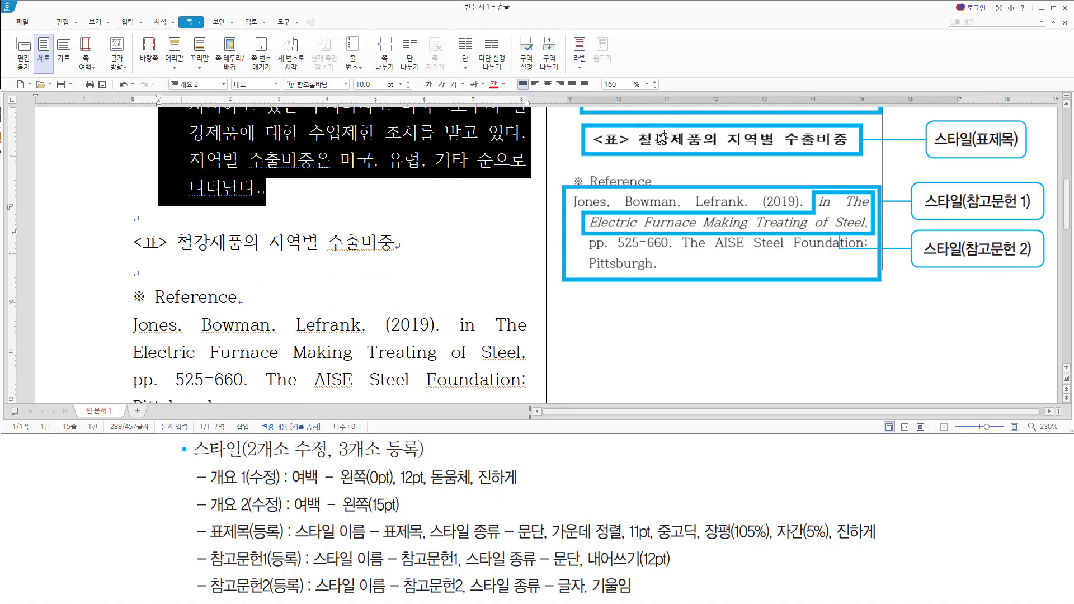
pyautogui.moveTo(587, 122)
pyautogui.mouseDown()
pyautogui.moveTo(612, 151)
pyautogui.moveTo(850, 151)
pyautogui.mouseUp()
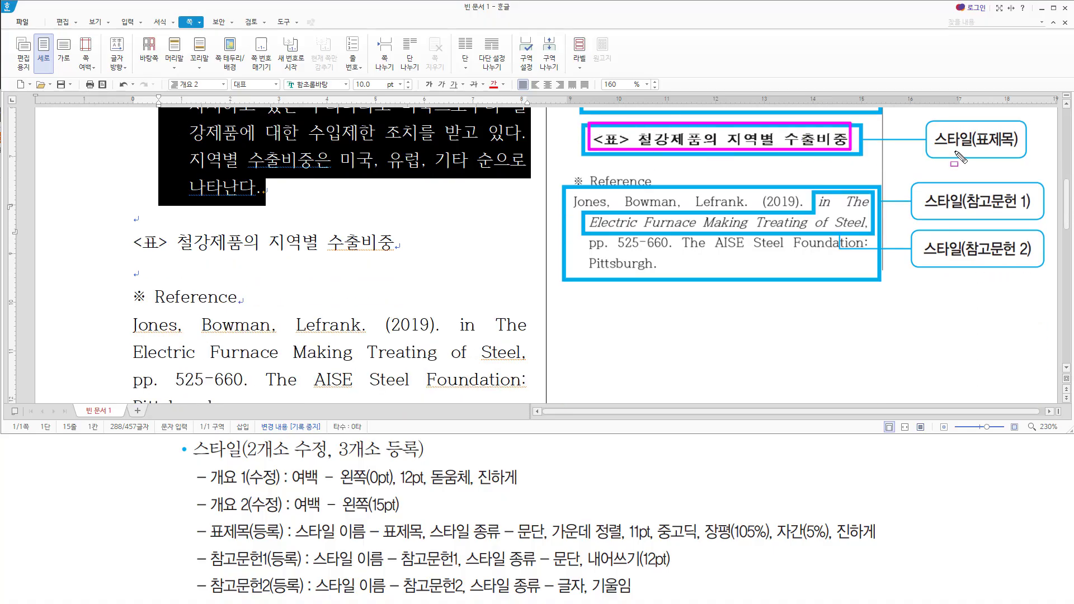
pyautogui.click(976, 149)
pyautogui.moveTo(976, 150); pyautogui.dragTo(1013, 150)
pyautogui.press('Escape')
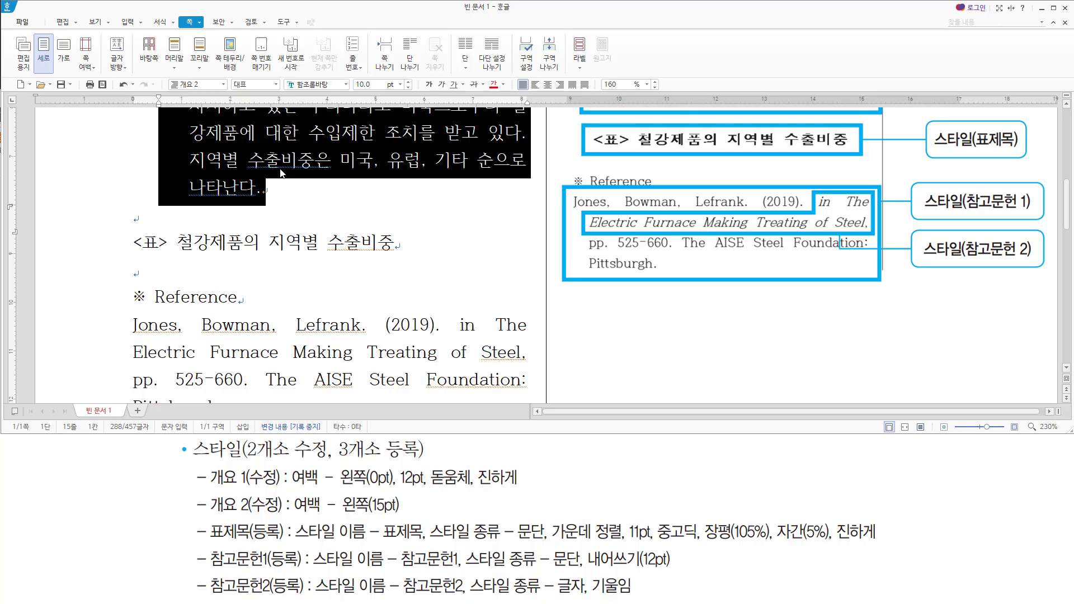
# Step: Place the cursor in the line "<표> 철강제품의 지역별 수출비중" and start adding a new style
pyautogui.press('Down')
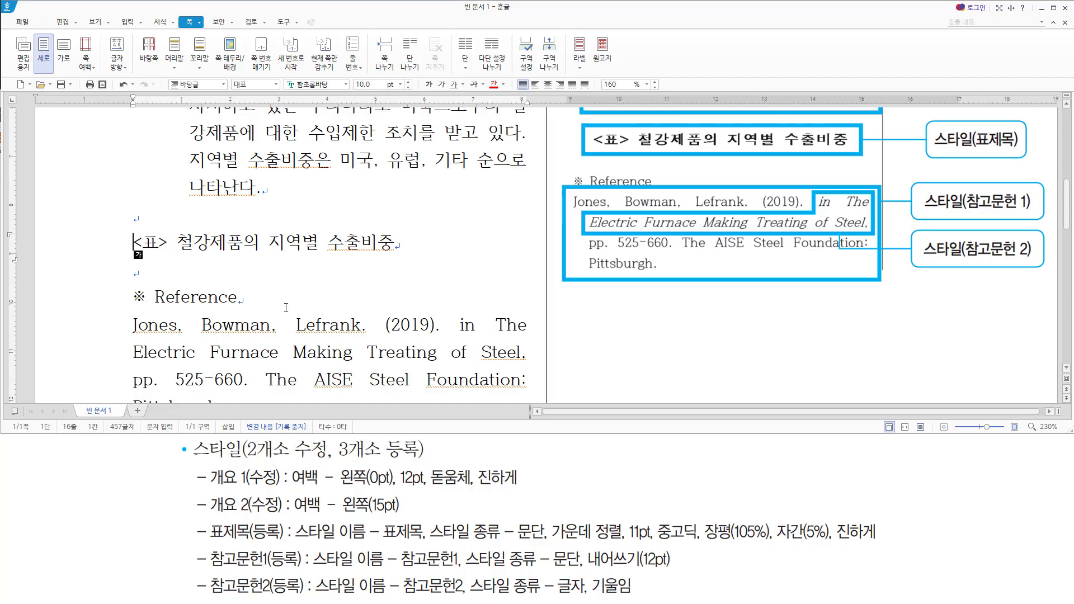
pyautogui.press('F6')
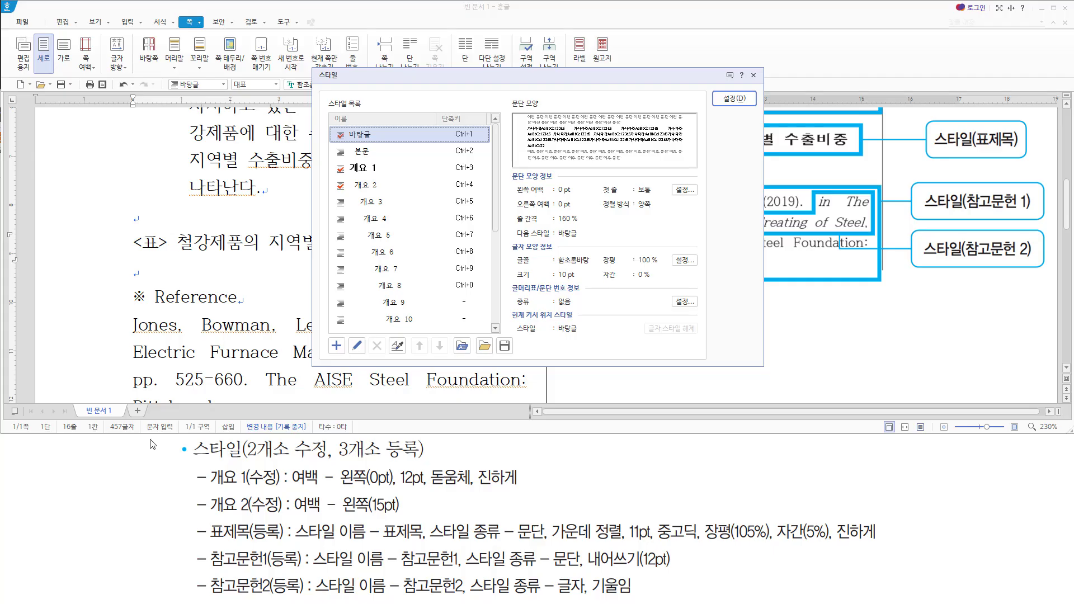
pyautogui.moveTo(205, 542)
pyautogui.mouseDown()
pyautogui.moveTo(281, 544)
pyautogui.moveTo(285, 520)
pyautogui.mouseUp()
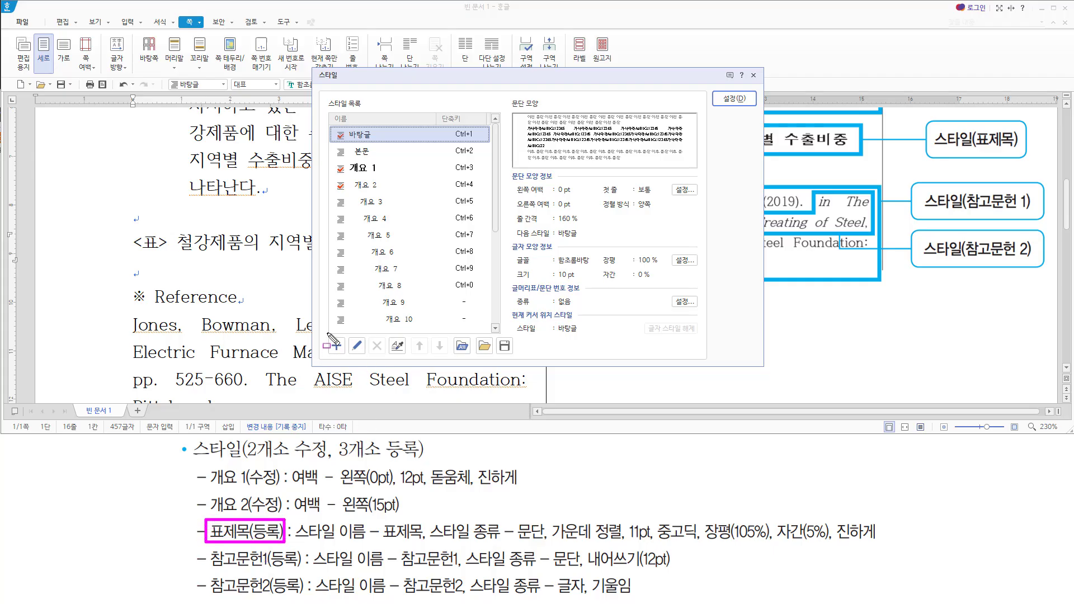
pyautogui.moveTo(325, 332); pyautogui.dragTo(345, 356)
pyautogui.press('Escape')
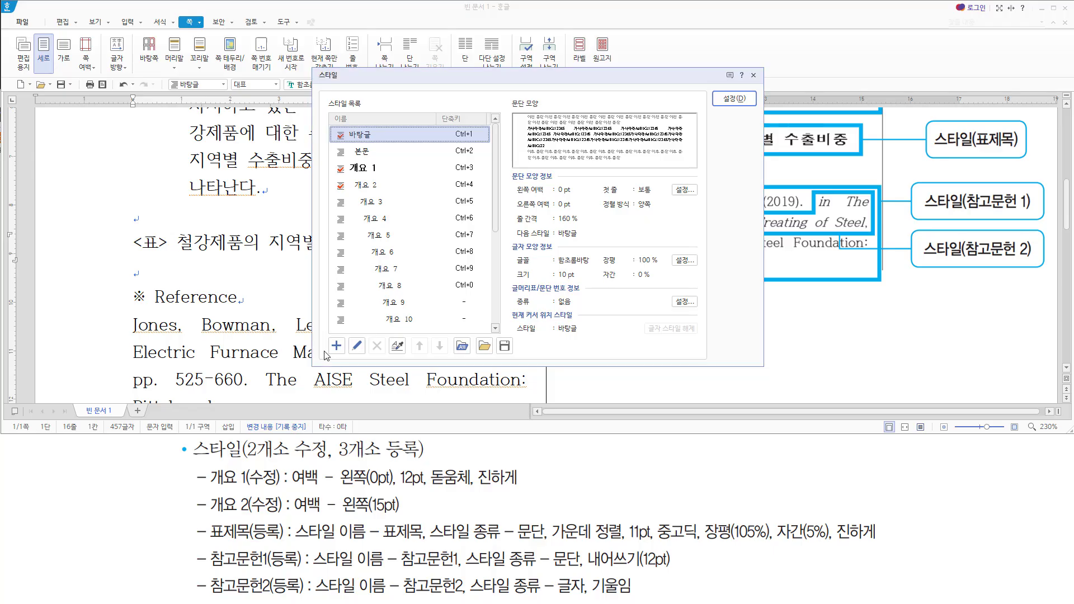
pyautogui.press('alt')
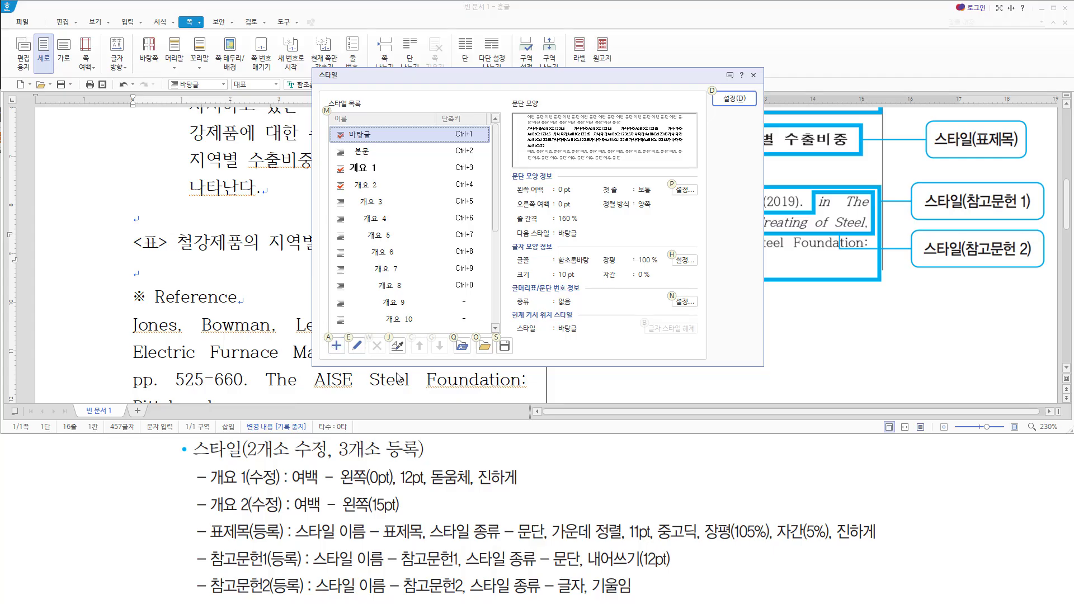
pyautogui.press('a')
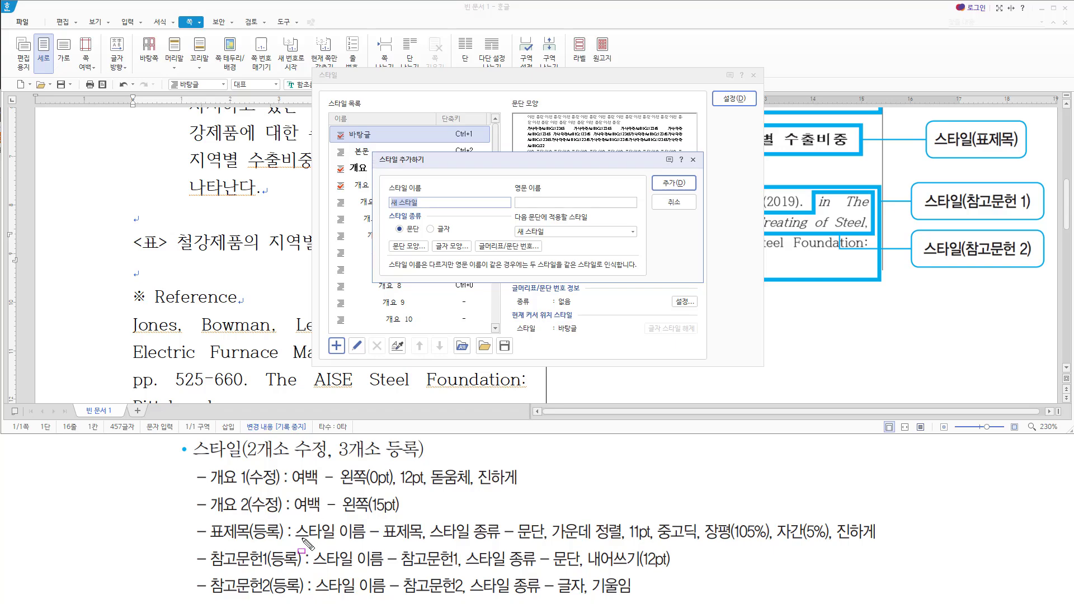
# Step: Name the new style 표제목, keep its style type as 문단 and add it to the style list
pyautogui.moveTo(295, 538); pyautogui.dragTo(545, 541)
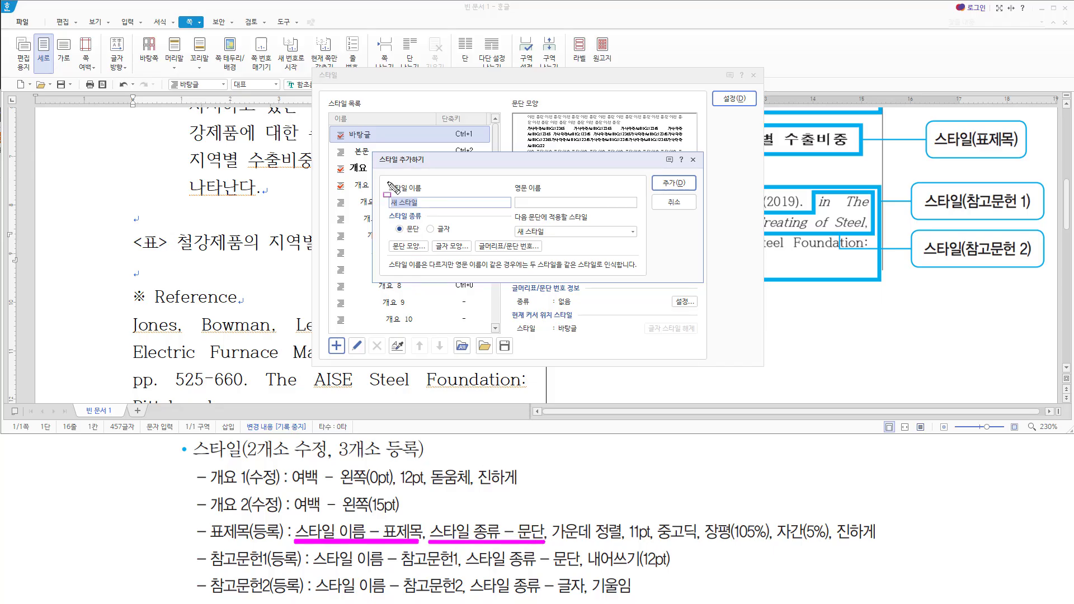
pyautogui.moveTo(385, 180)
pyautogui.mouseDown()
pyautogui.moveTo(394, 207)
pyautogui.moveTo(436, 211)
pyautogui.moveTo(434, 241)
pyautogui.moveTo(459, 237)
pyautogui.mouseUp()
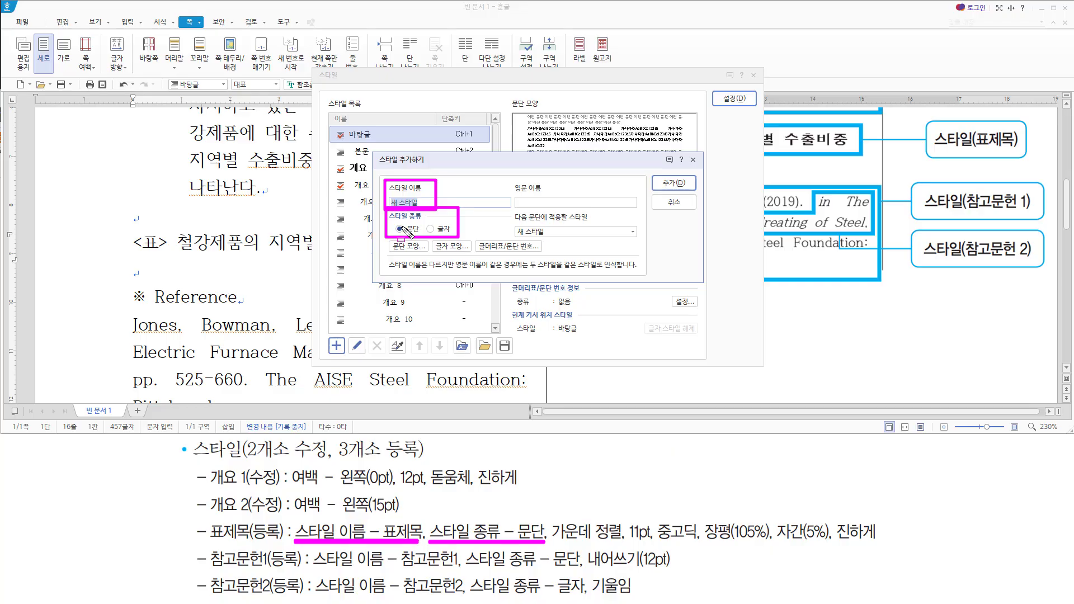
pyautogui.press('Escape')
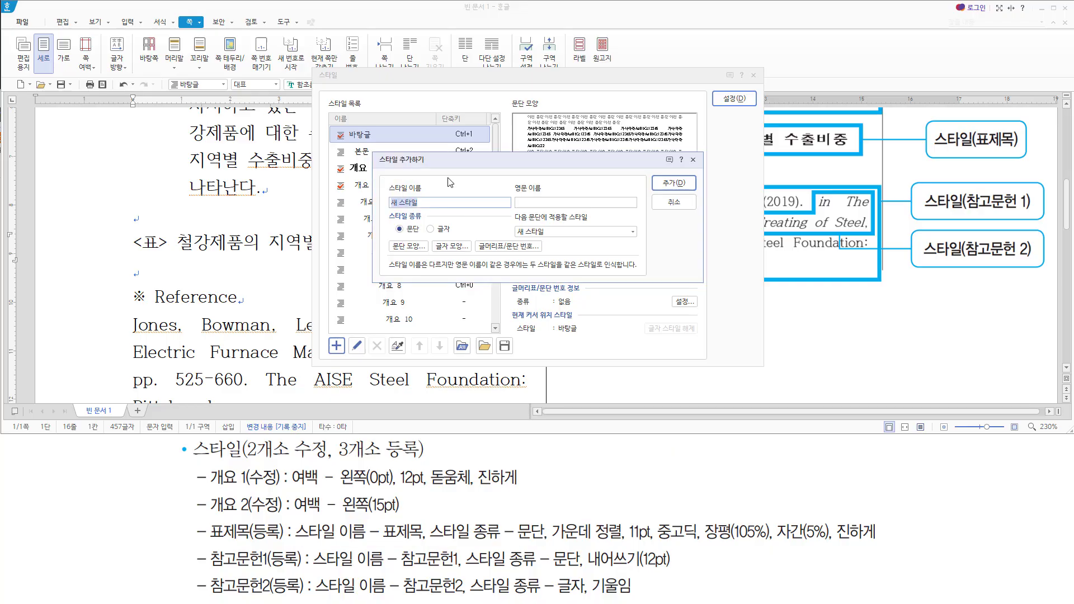
pyautogui.write('표제목')
pyautogui.click(675, 183)
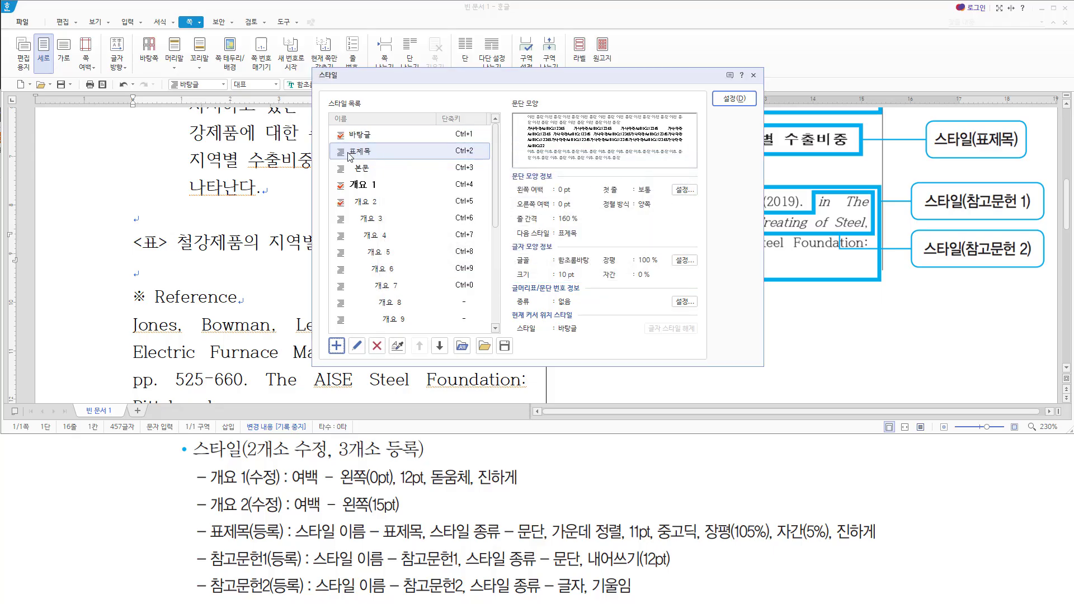
# Step: Select the 표제목 style in the style list and open it for editing
pyautogui.moveTo(330, 139); pyautogui.dragTo(396, 163)
pyautogui.press('Escape')
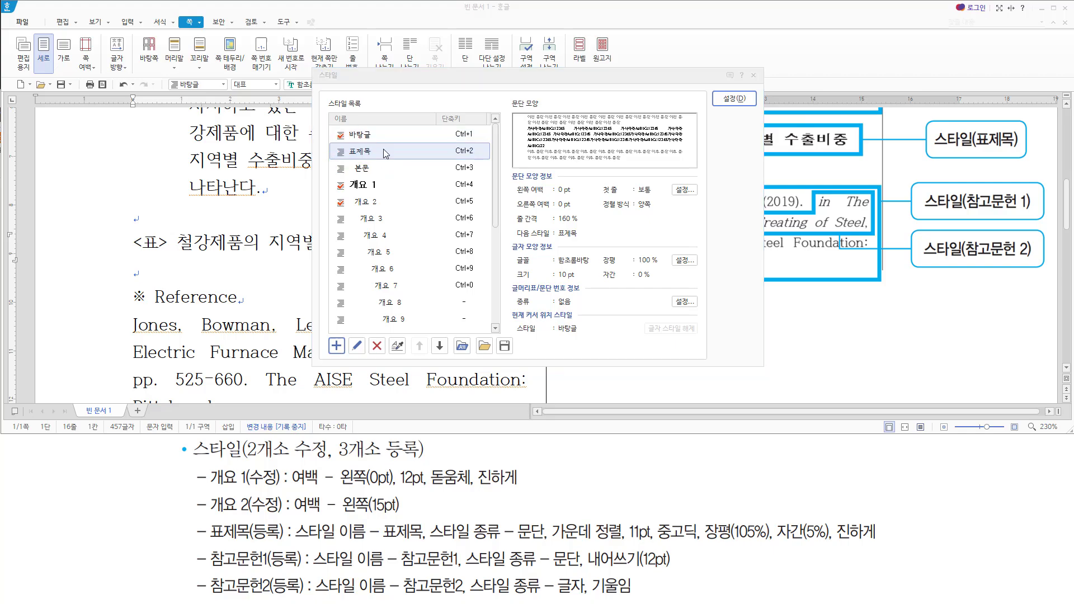
pyautogui.click(385, 152)
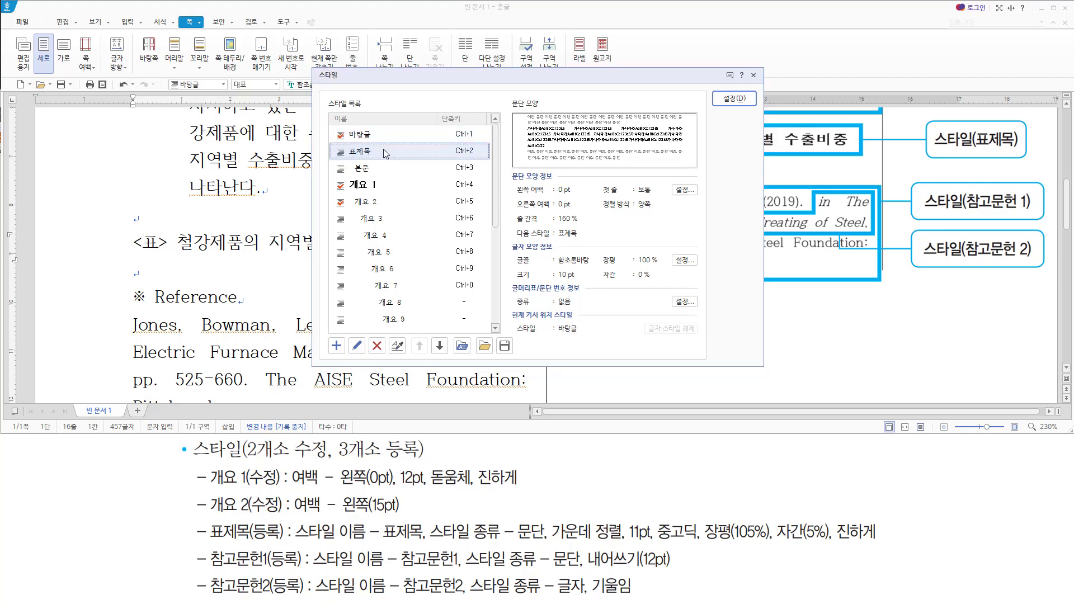
pyautogui.hotkey('ctrl', '2')
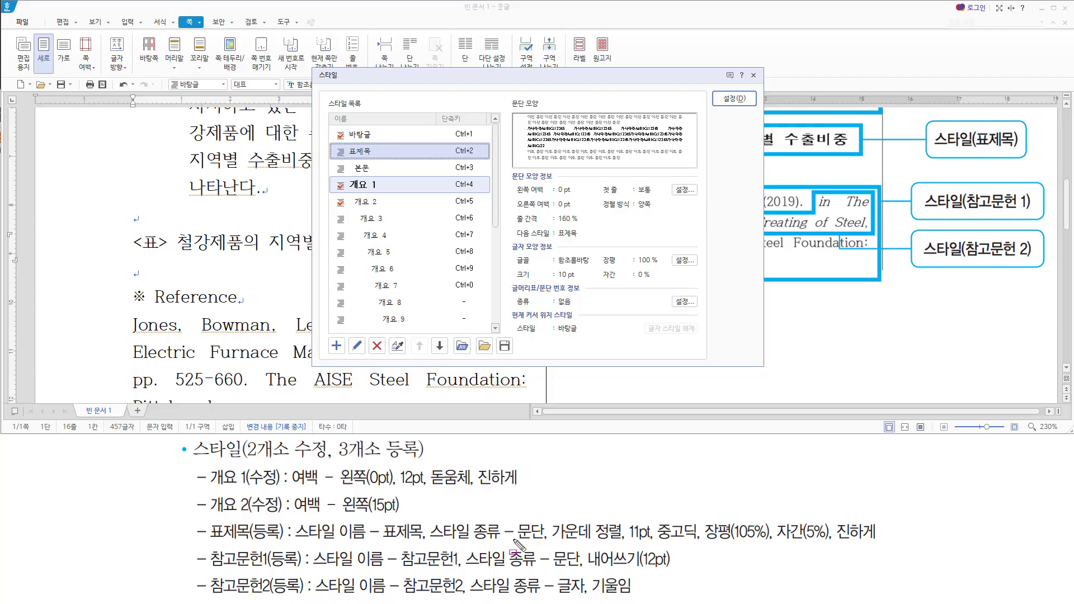
pyautogui.moveTo(550, 516)
pyautogui.mouseDown()
pyautogui.moveTo(625, 541)
pyautogui.moveTo(883, 542)
pyautogui.mouseUp()
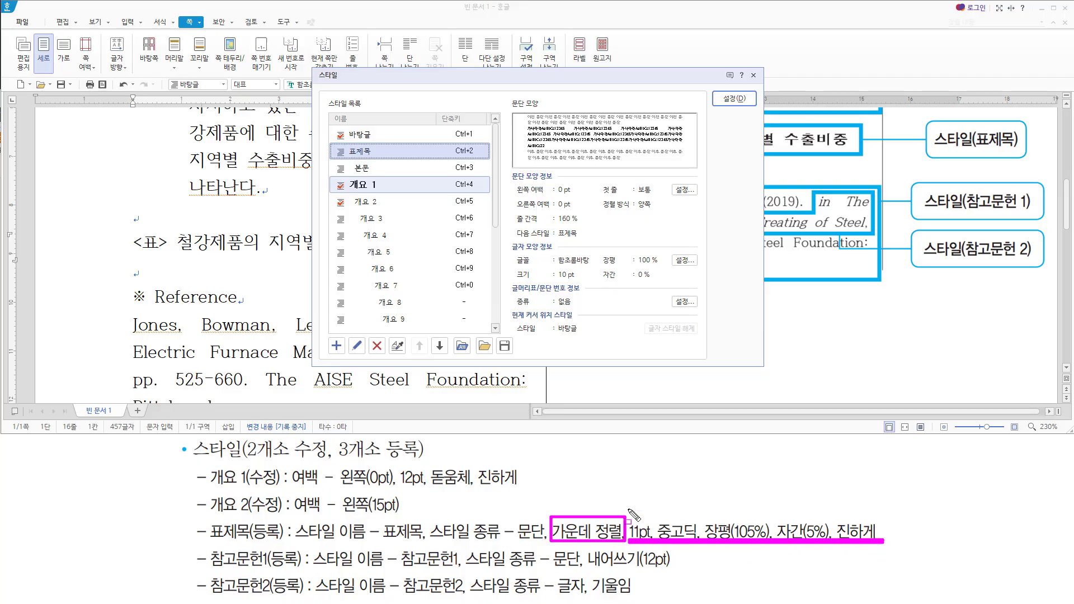
pyautogui.press('Escape')
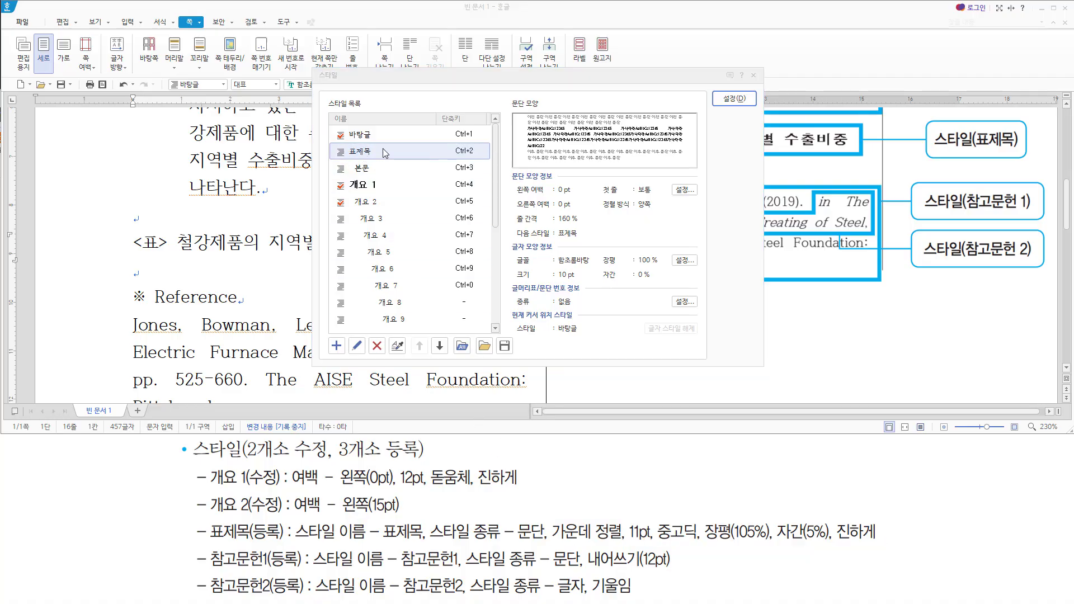
pyautogui.click(400, 105)
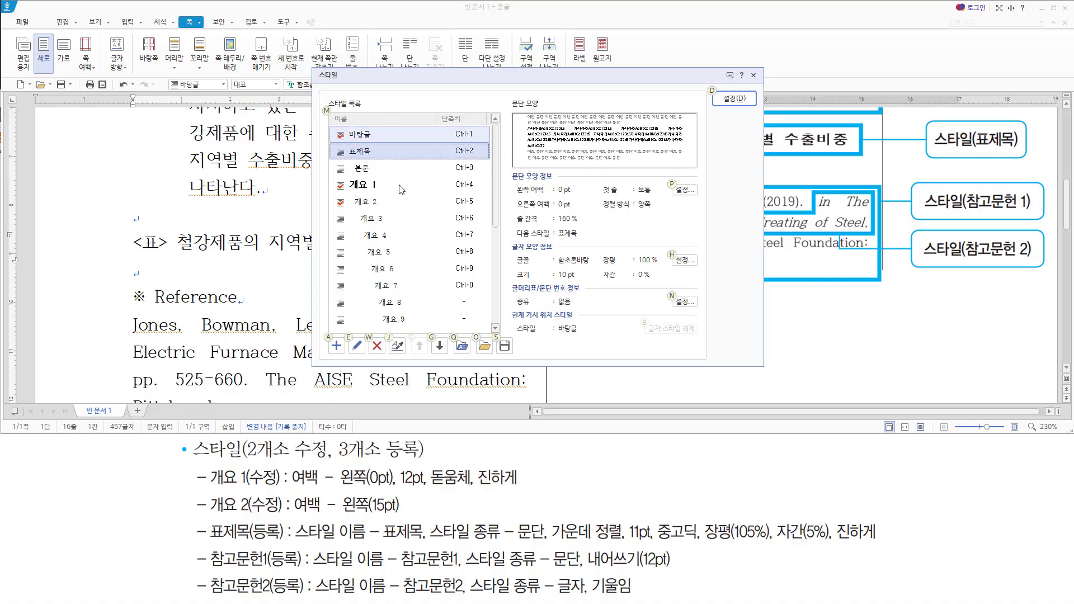
pyautogui.click(357, 345)
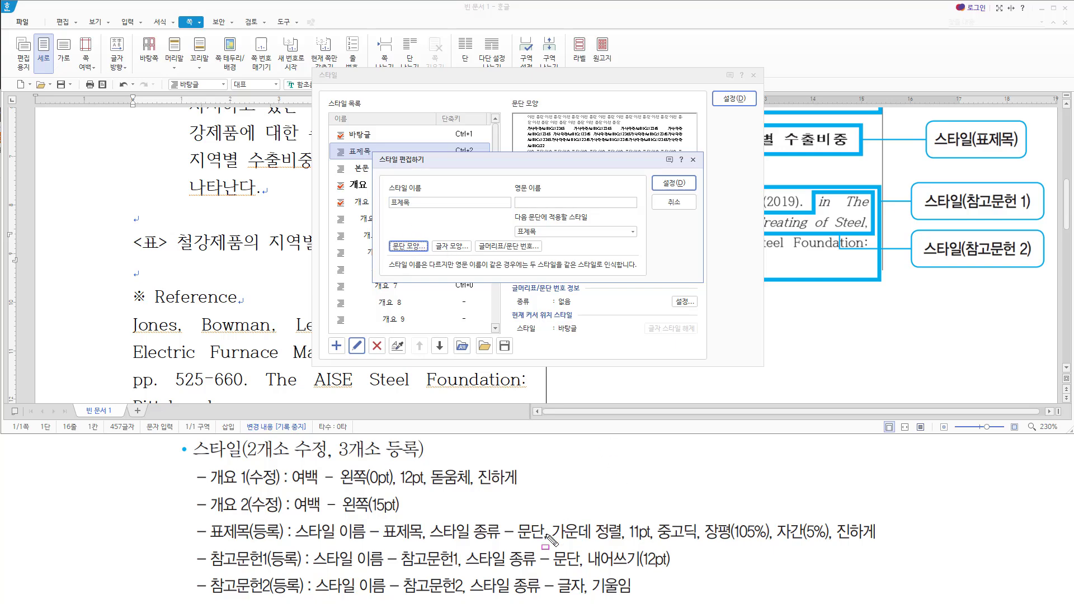
# Step: Set the paragraph alignment of the 표제목 style to 가운데 정렬
pyautogui.moveTo(556, 542); pyautogui.dragTo(623, 541)
pyautogui.moveTo(627, 518)
pyautogui.mouseDown()
pyautogui.moveTo(648, 556)
pyautogui.moveTo(883, 541)
pyautogui.mouseUp()
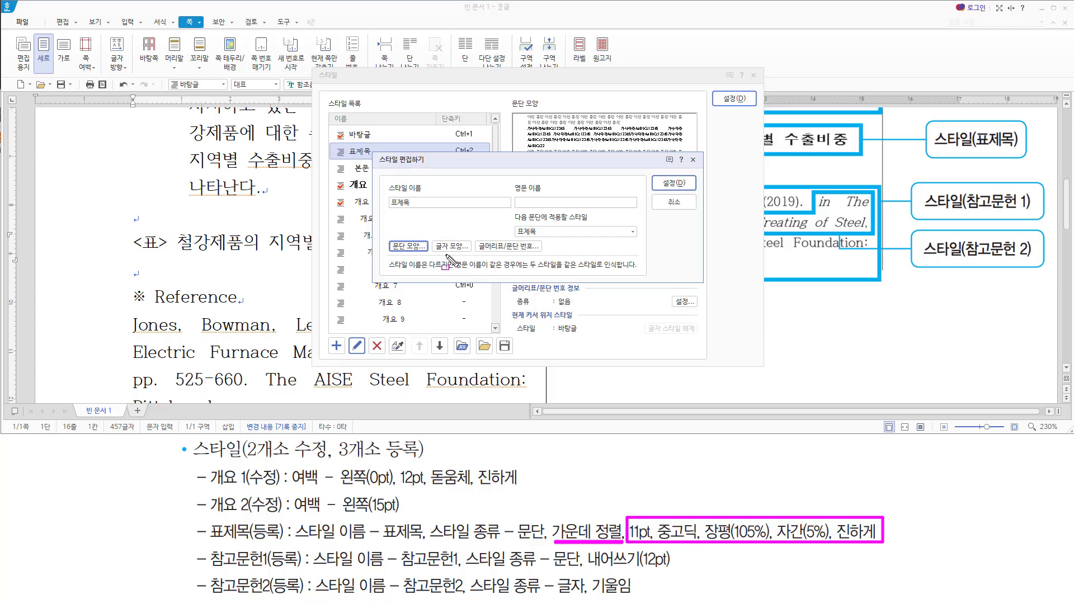
pyautogui.press('Escape')
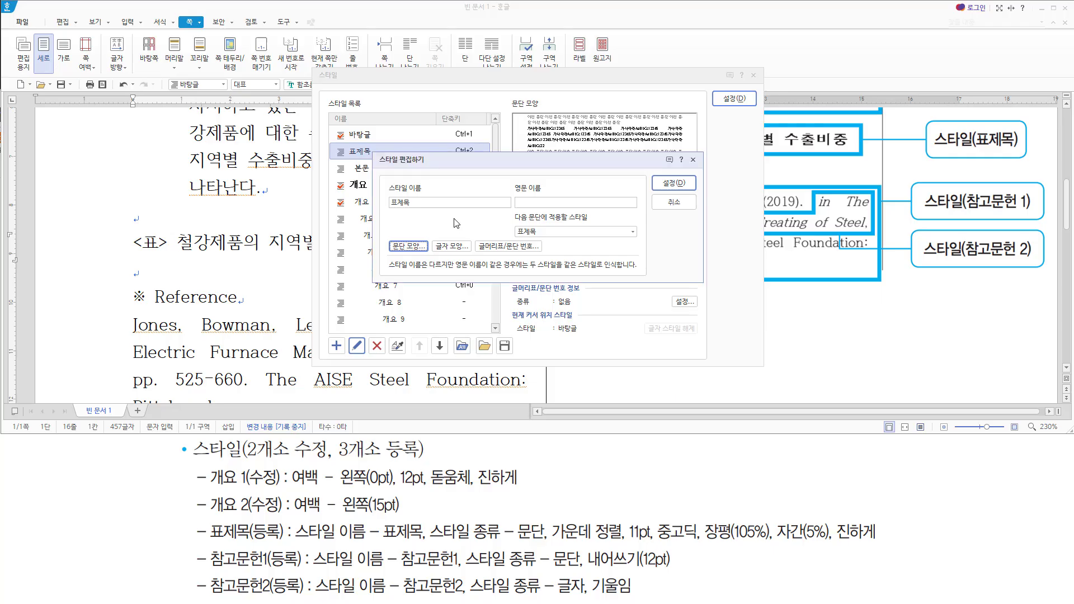
pyautogui.press('alt')
pyautogui.press('t')
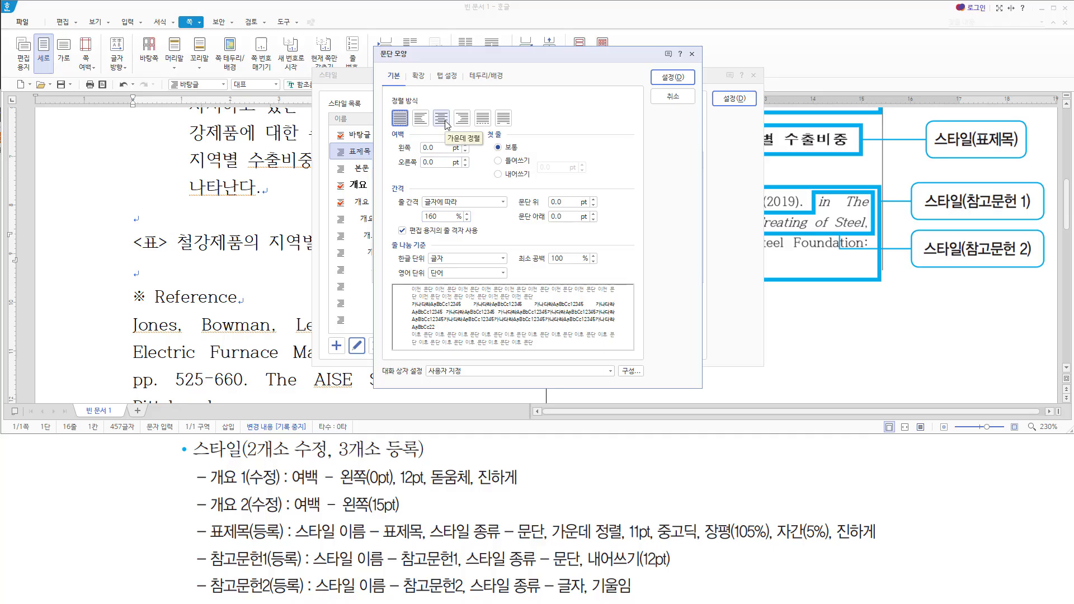
pyautogui.press('alt')
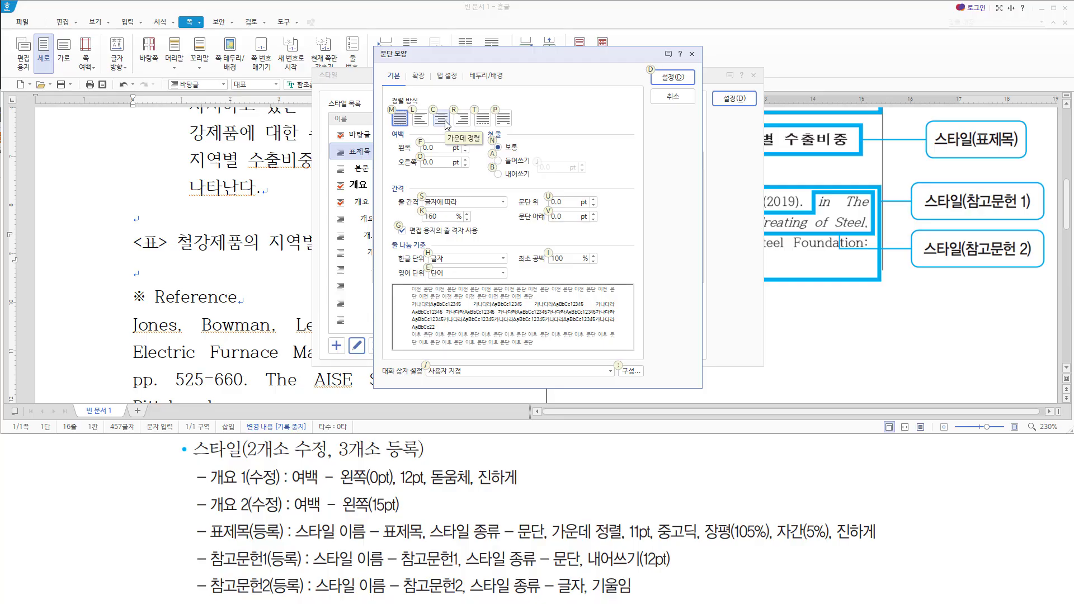
pyautogui.click(446, 123)
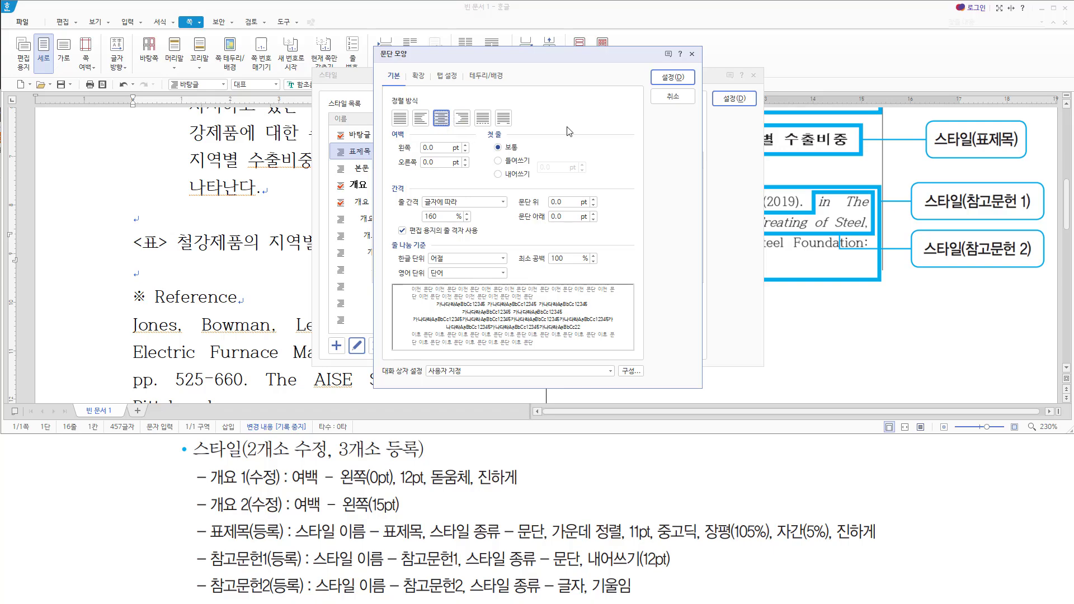
pyautogui.press('Return')
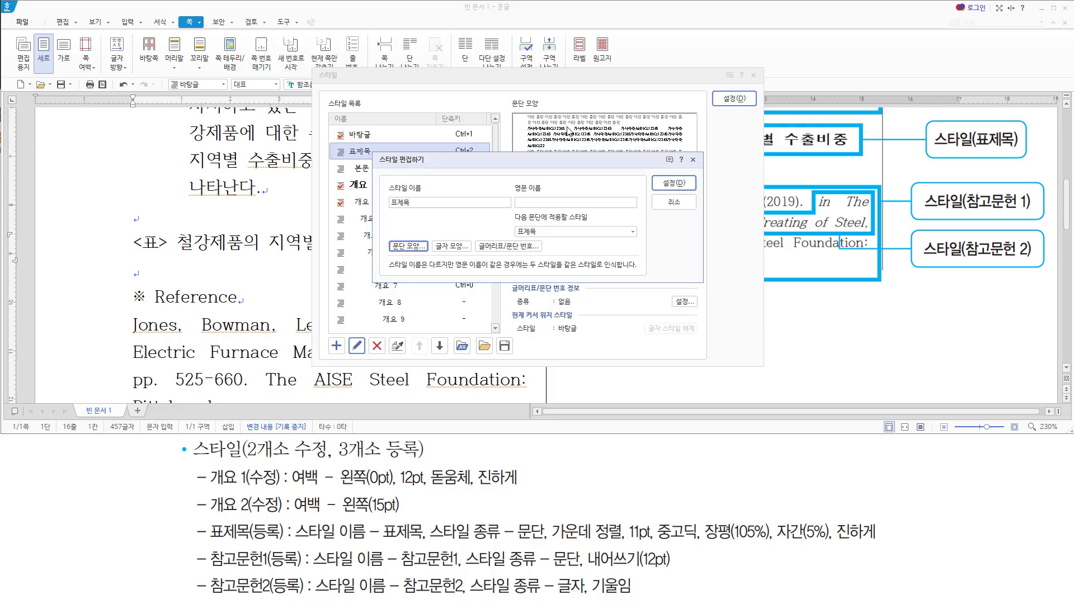
# Step: Set the character font of the 표제목 style to 중고딕 and its base size to 11 pt
pyautogui.press('alt')
pyautogui.press('l')
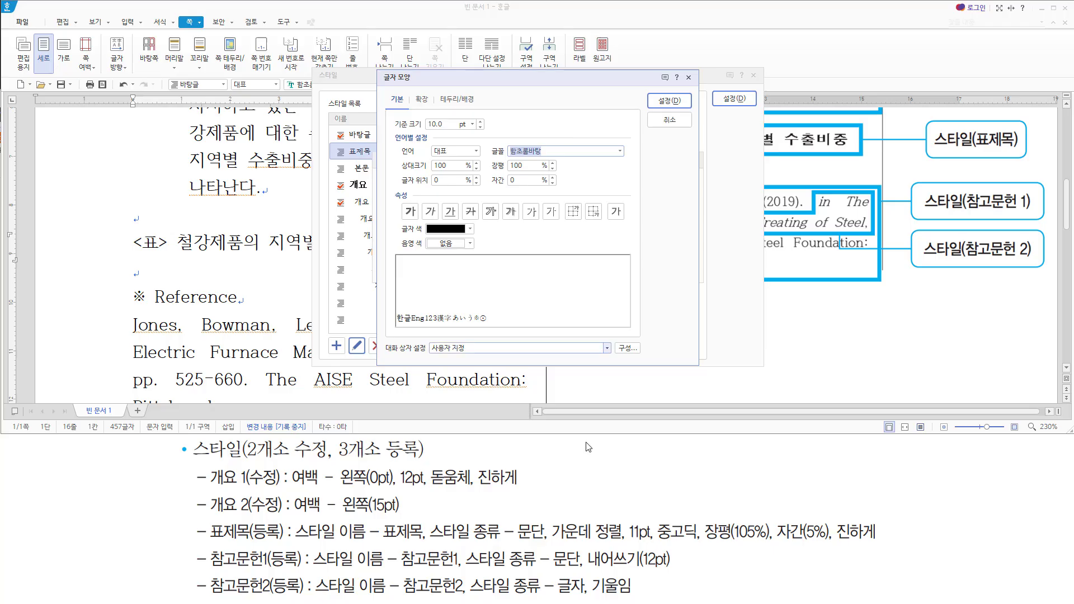
pyautogui.moveTo(626, 540); pyautogui.dragTo(879, 541)
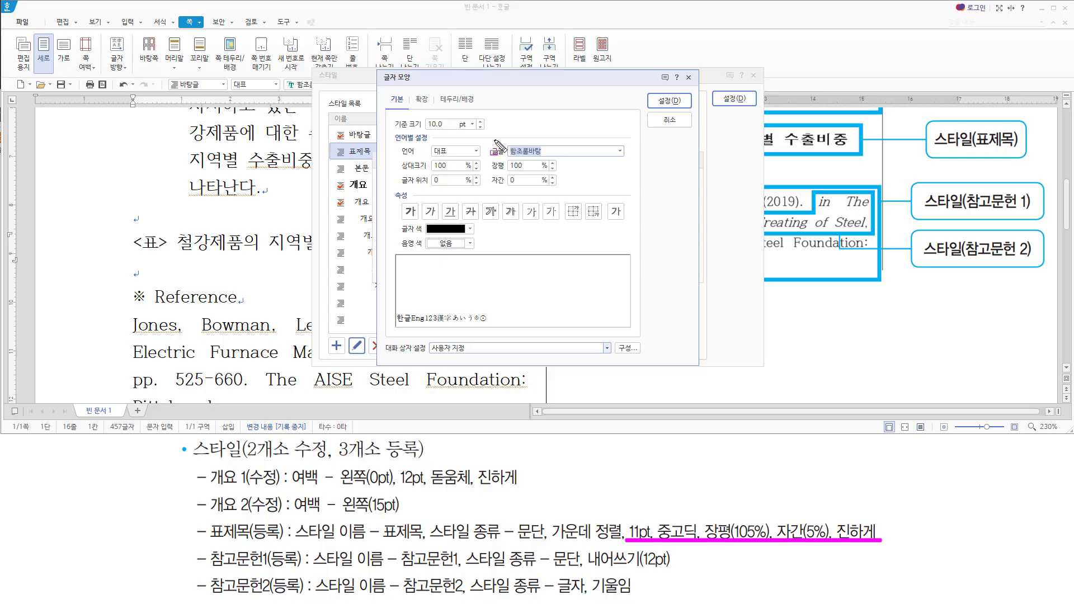
pyautogui.moveTo(491, 139); pyautogui.dragTo(554, 162)
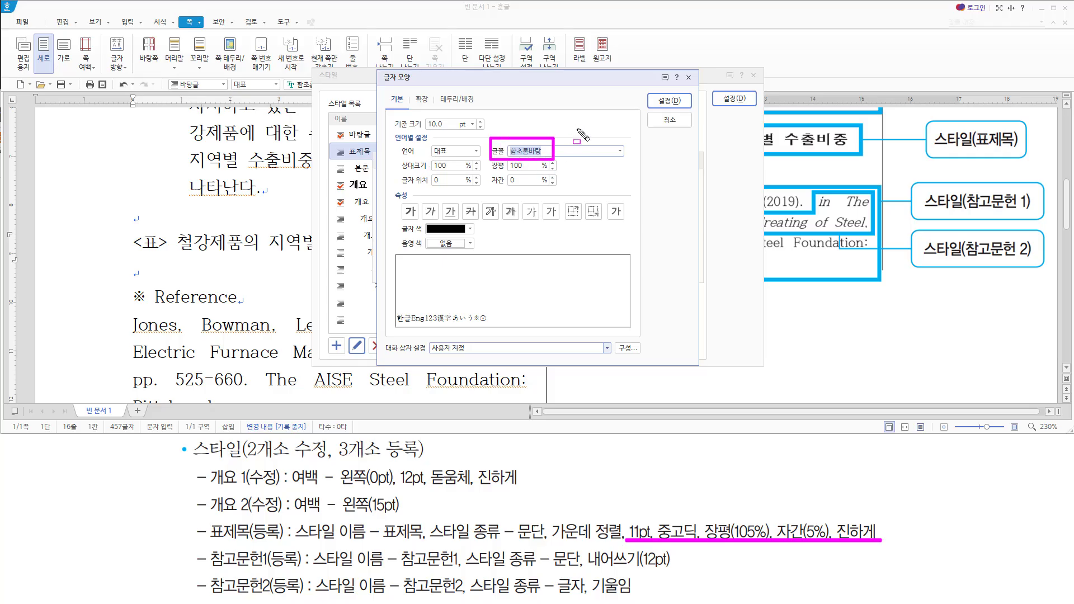
pyautogui.press('Escape')
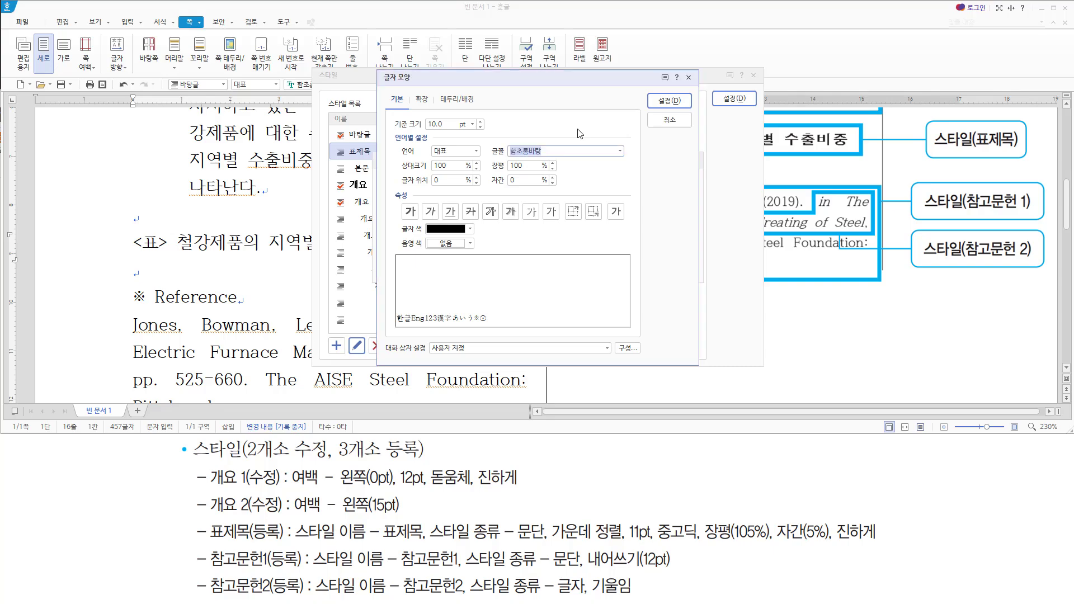
pyautogui.write('중고딕')
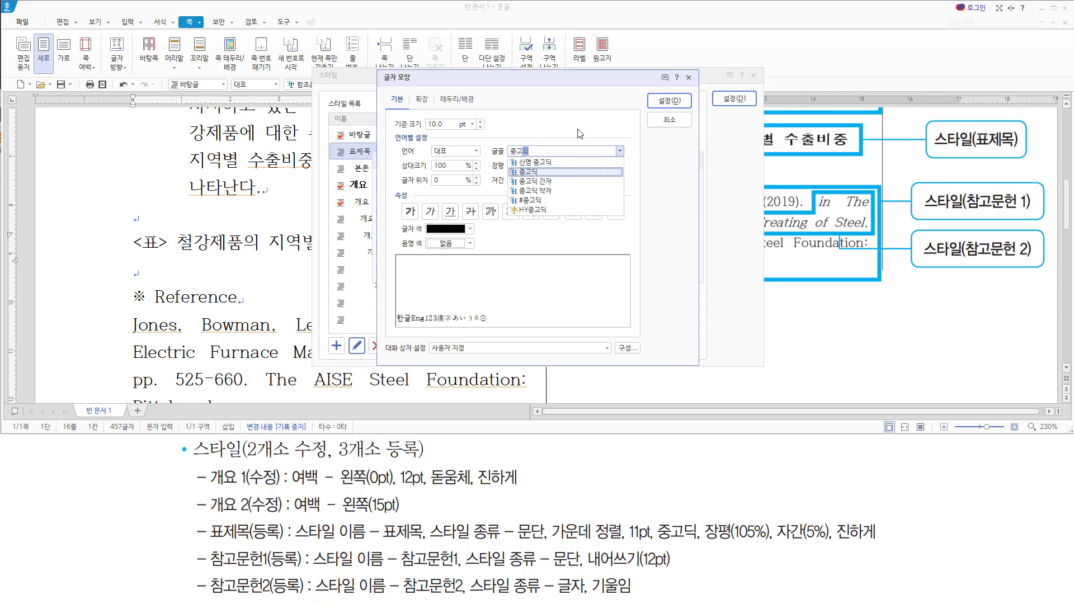
pyautogui.press('Return')
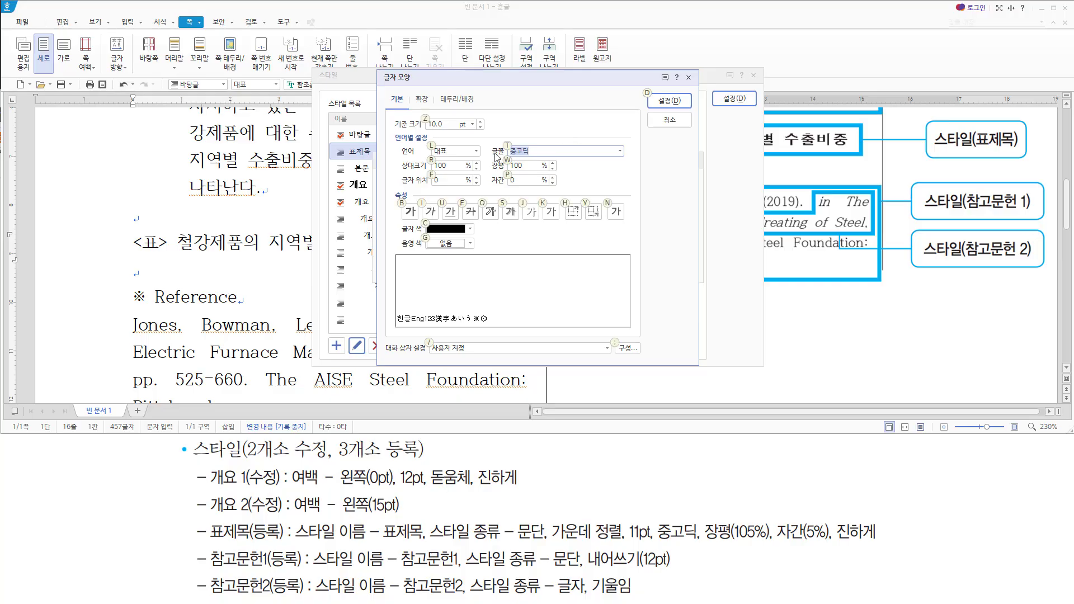
pyautogui.press('alt')
pyautogui.write('z')
pyautogui.write('11')
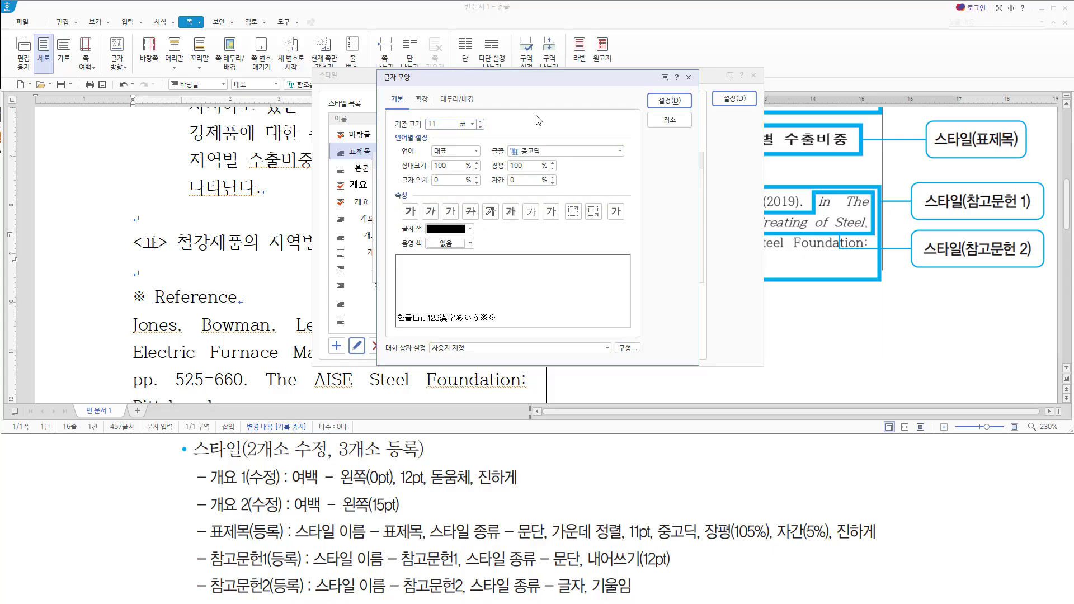
# Step: Set the character width (장평) of the 표제목 style to 105% and its letter spacing (자간) to 5%
pyautogui.press('alt')
pyautogui.press('alt')
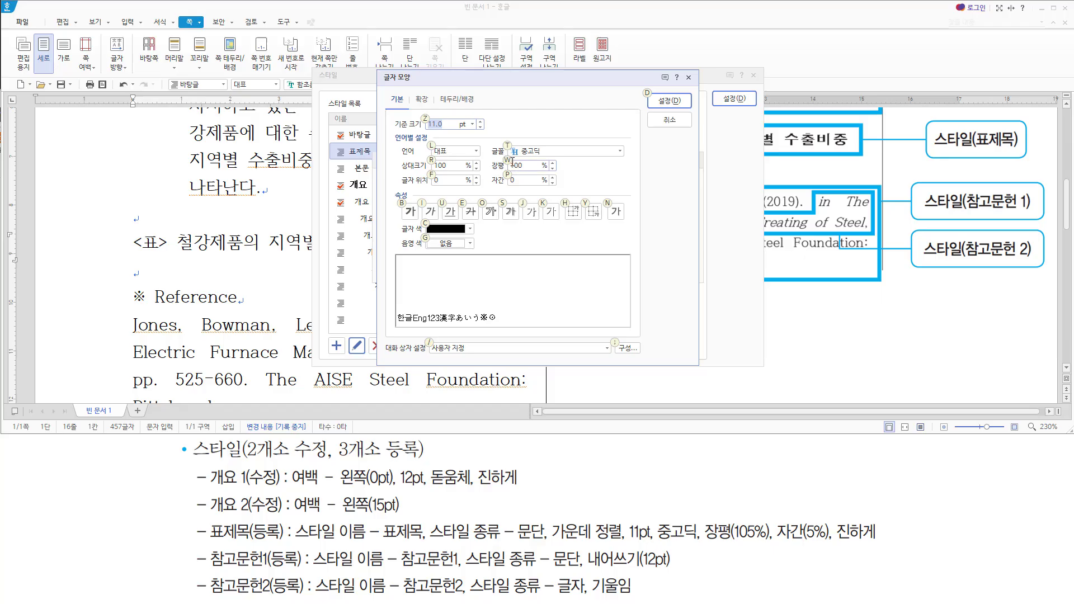
pyautogui.write('w')
pyautogui.write('105')
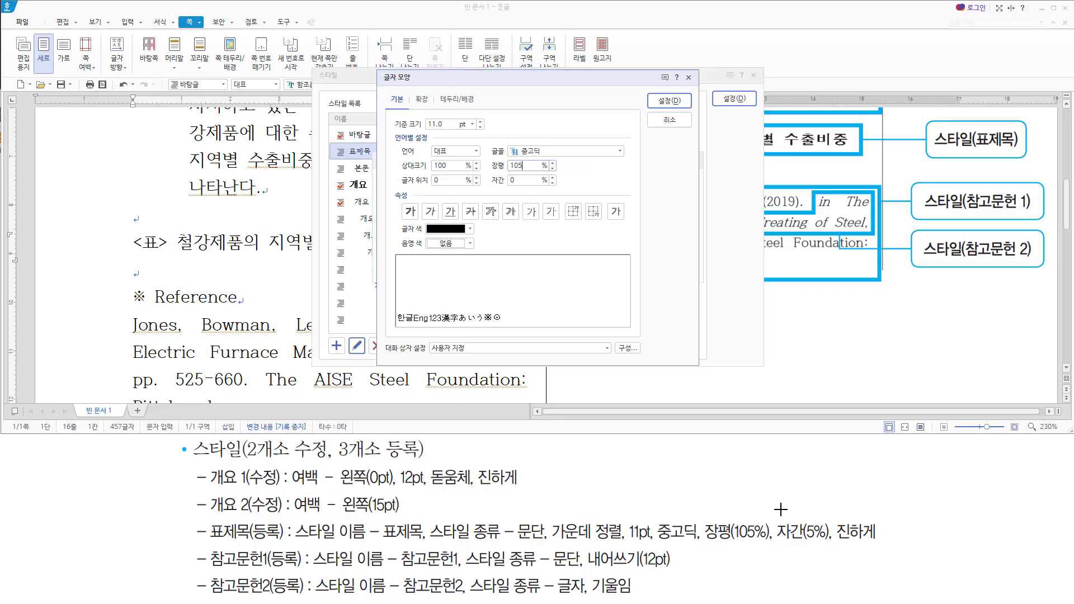
pyautogui.press('alt')
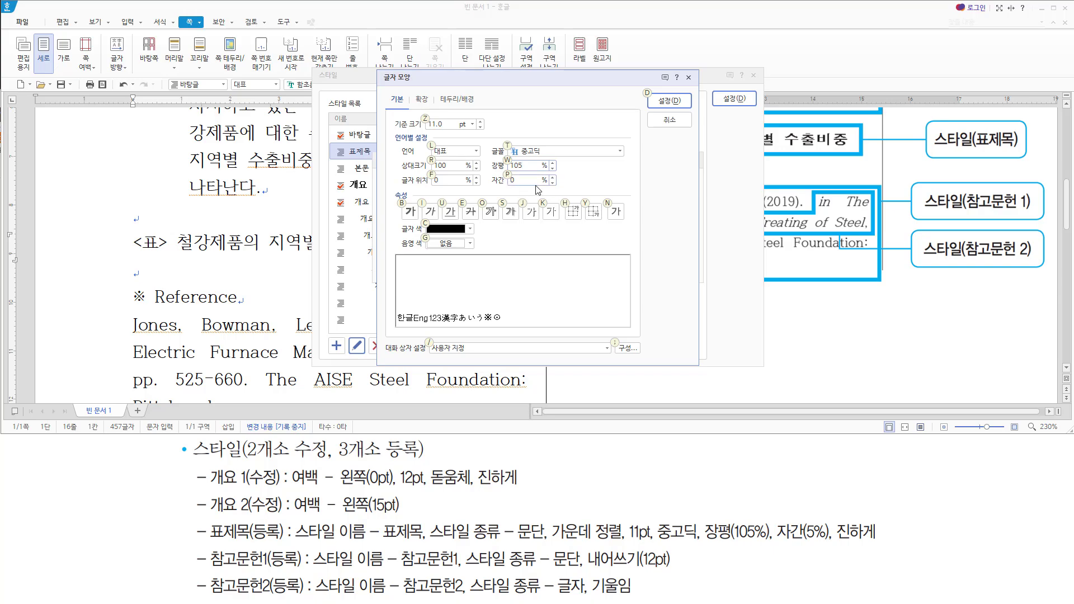
pyautogui.write('p')
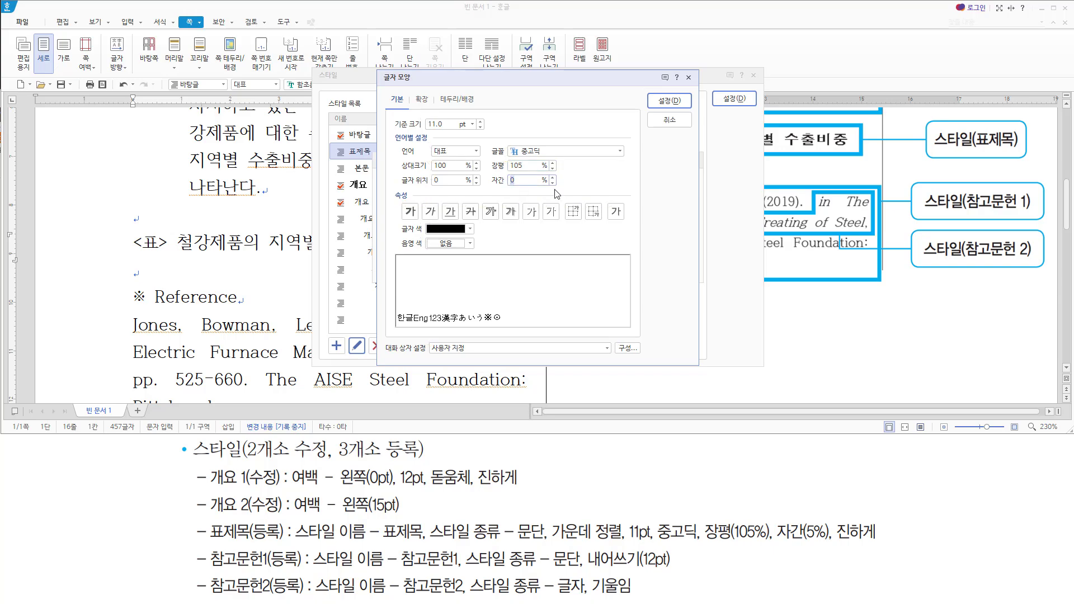
pyautogui.write('5')
pyautogui.click(410, 212)
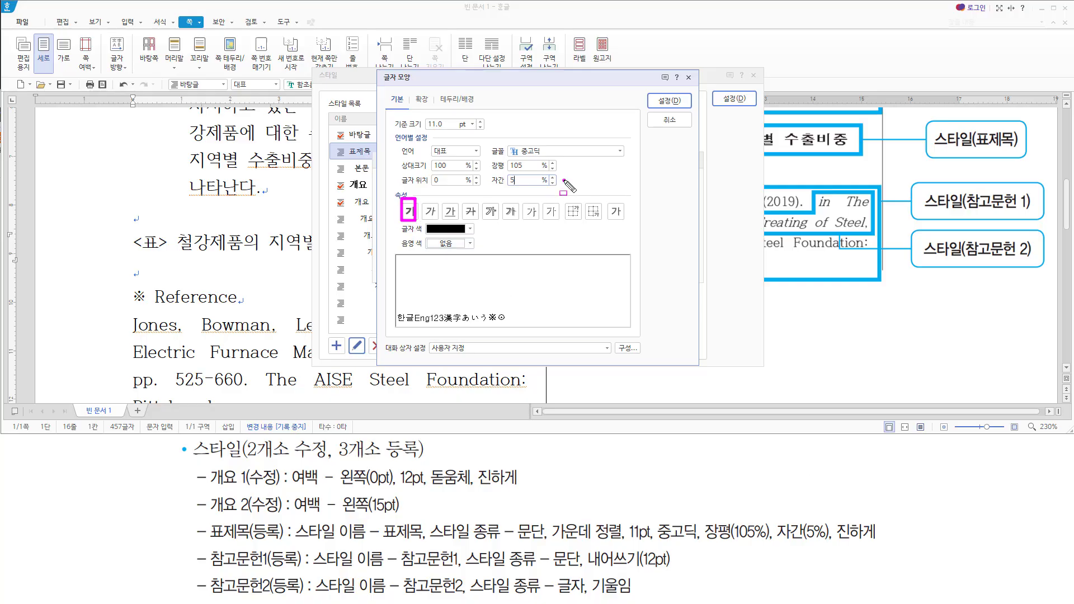
# Step: Turn on bold (진하게) for the 표제목 style and apply the style to the <표> title line
pyautogui.press('alt')
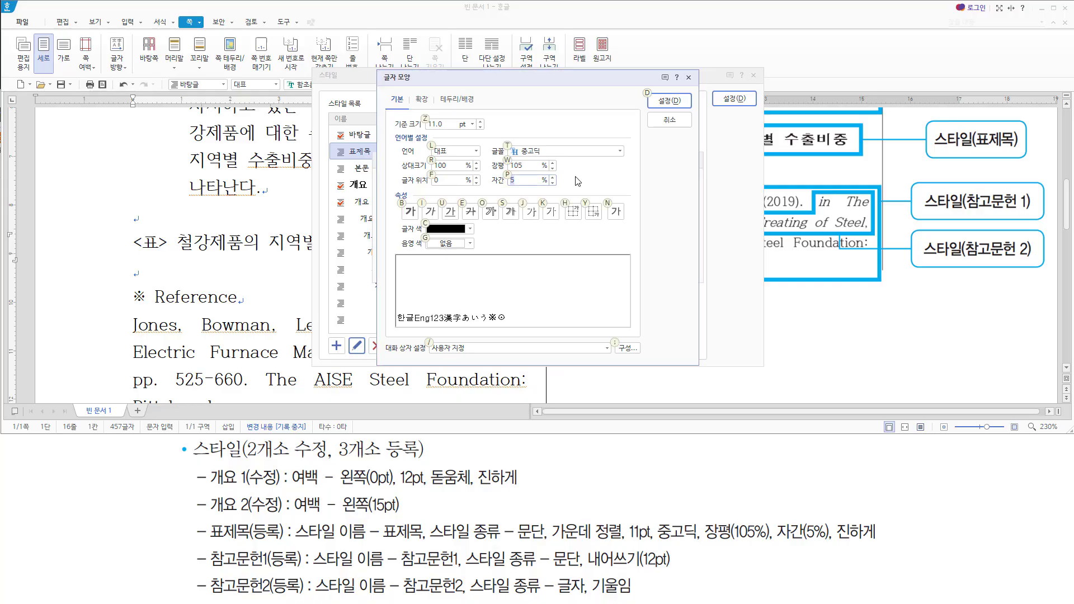
pyautogui.press('b')
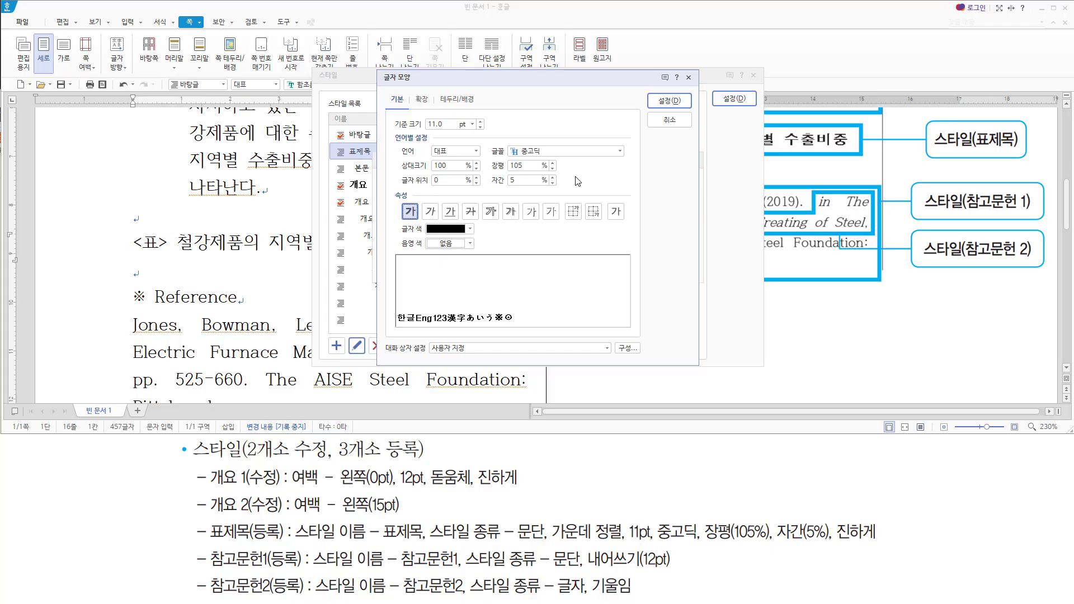
pyautogui.press('Return')
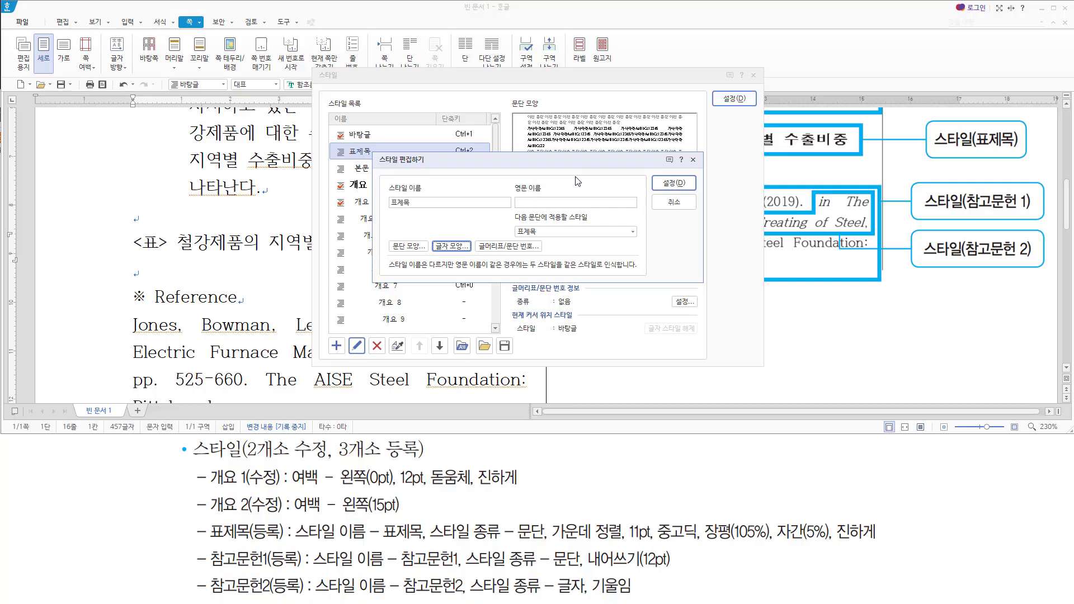
pyautogui.click(666, 184)
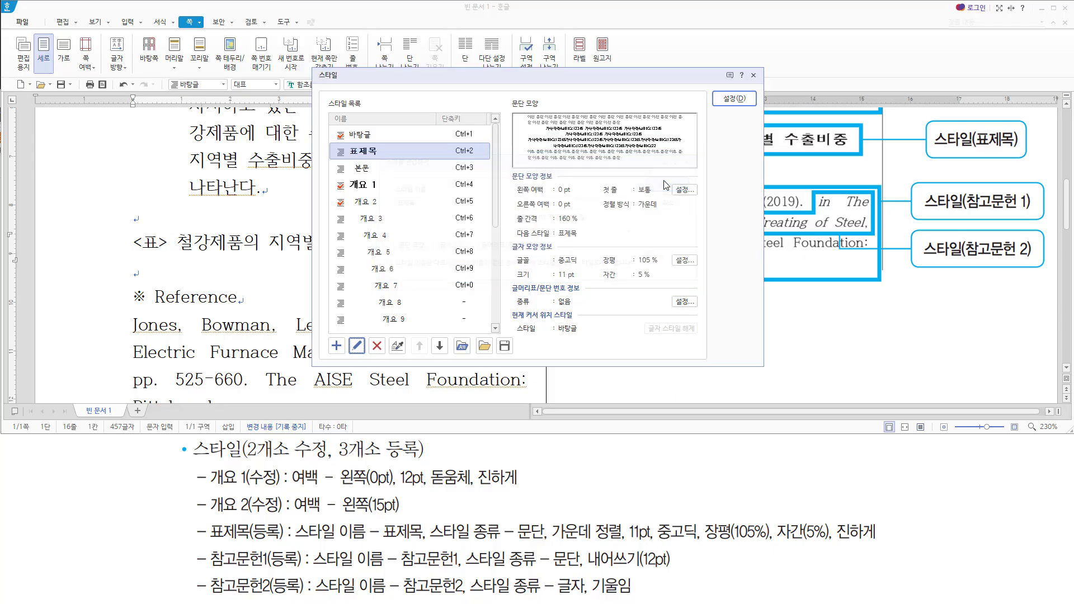
pyautogui.click(724, 98)
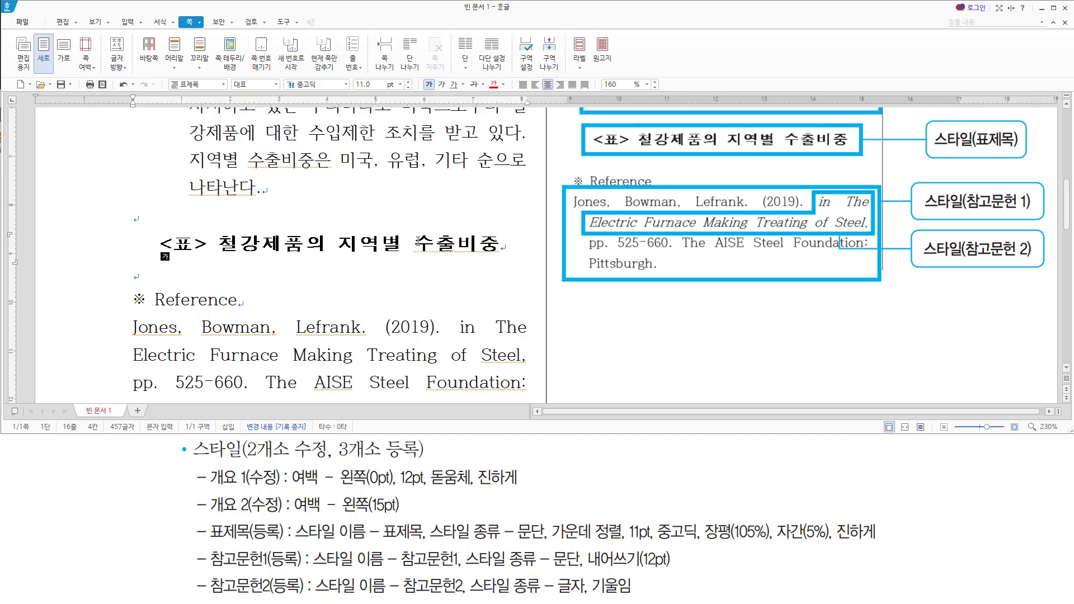
pyautogui.click(684, 154)
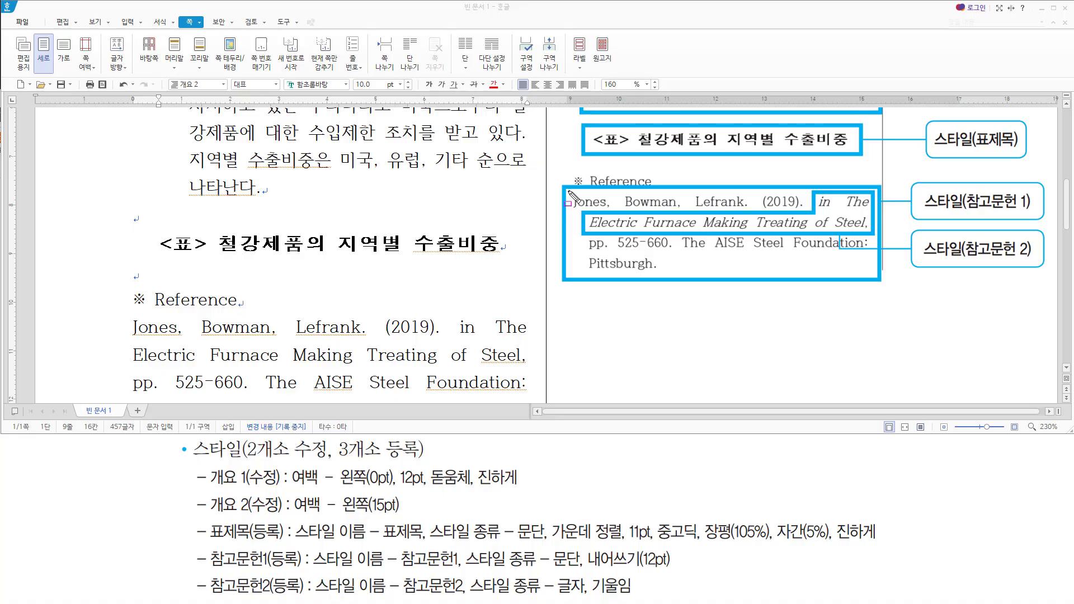
pyautogui.moveTo(565, 185)
pyautogui.mouseDown()
pyautogui.moveTo(855, 292)
pyautogui.moveTo(893, 276)
pyautogui.mouseUp()
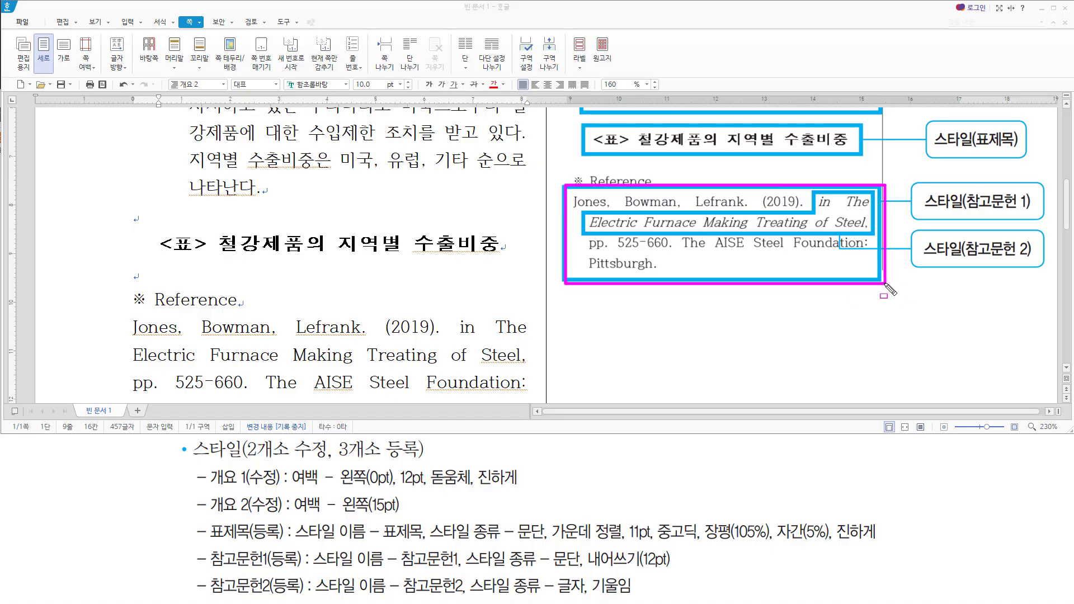
pyautogui.moveTo(919, 213); pyautogui.dragTo(1043, 220)
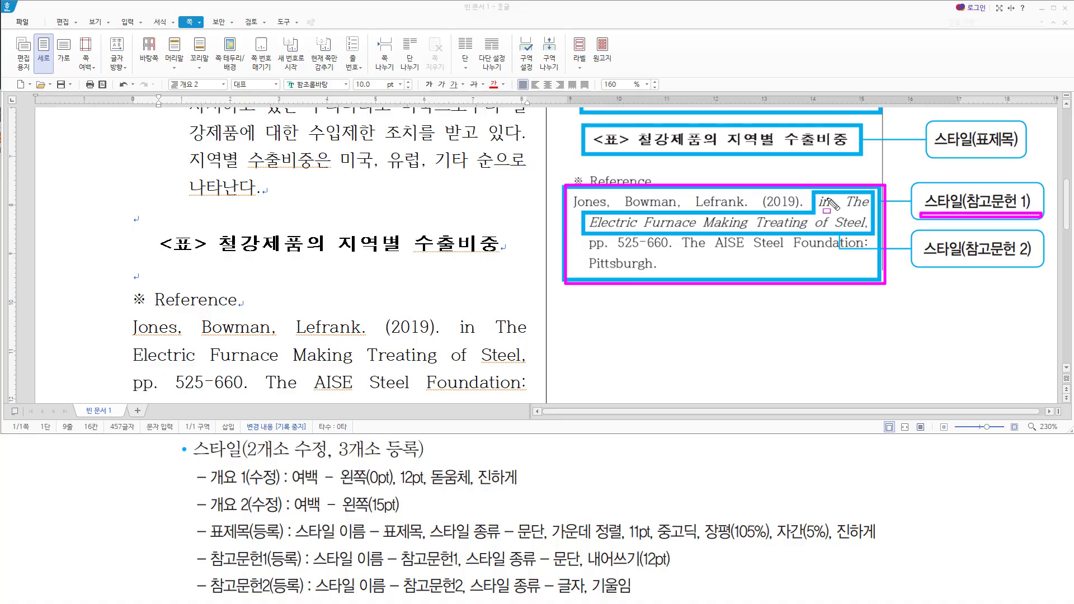
pyautogui.moveTo(920, 257); pyautogui.dragTo(1031, 262)
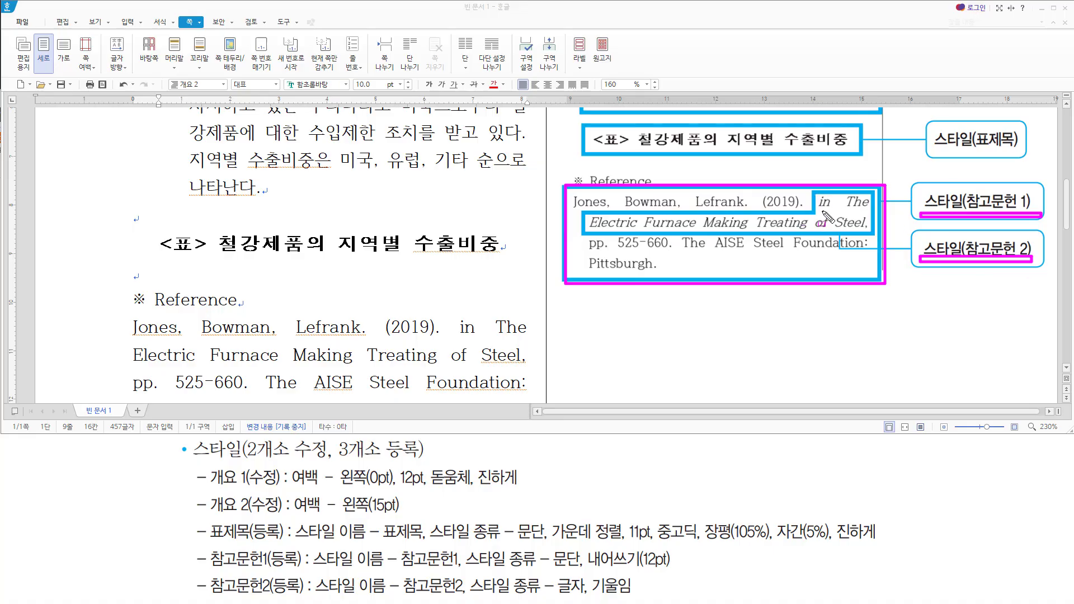
pyautogui.moveTo(820, 211); pyautogui.dragTo(877, 211)
pyautogui.moveTo(591, 233); pyautogui.dragTo(868, 233)
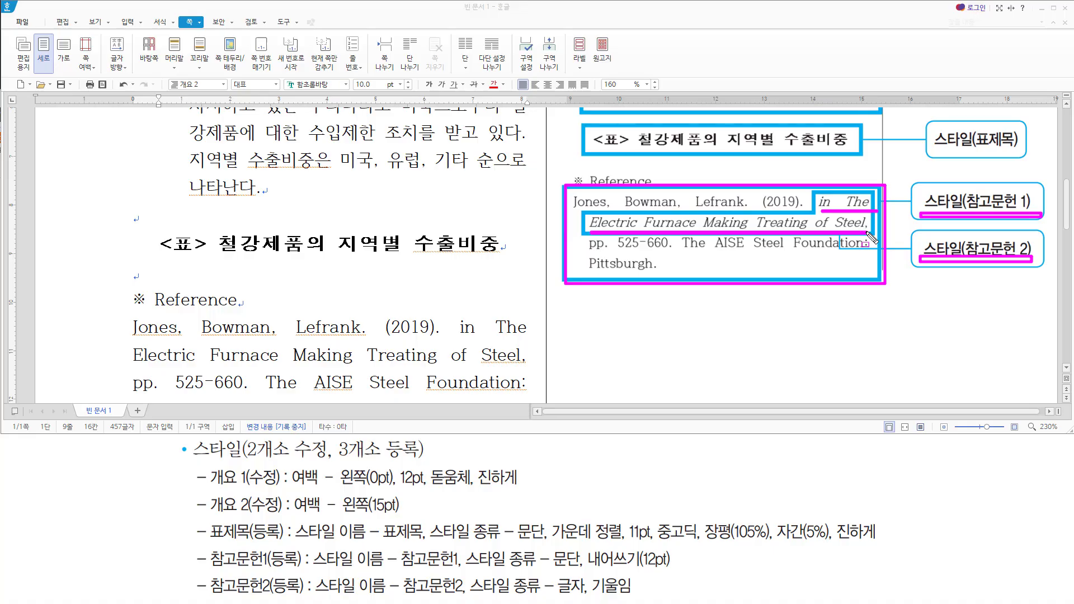
pyautogui.press('Delete')
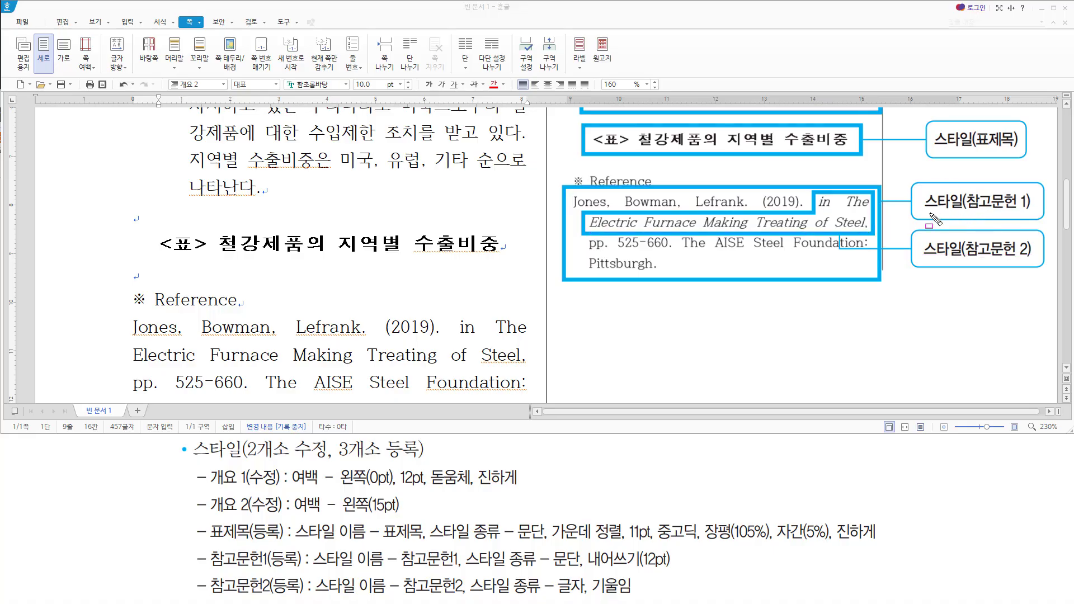
pyautogui.moveTo(929, 212); pyautogui.dragTo(1023, 213)
pyautogui.press('Escape')
# Step: Select the entire bibliography entry paragraph below the ※ Reference line through to the end of the document
pyautogui.click(162, 244)
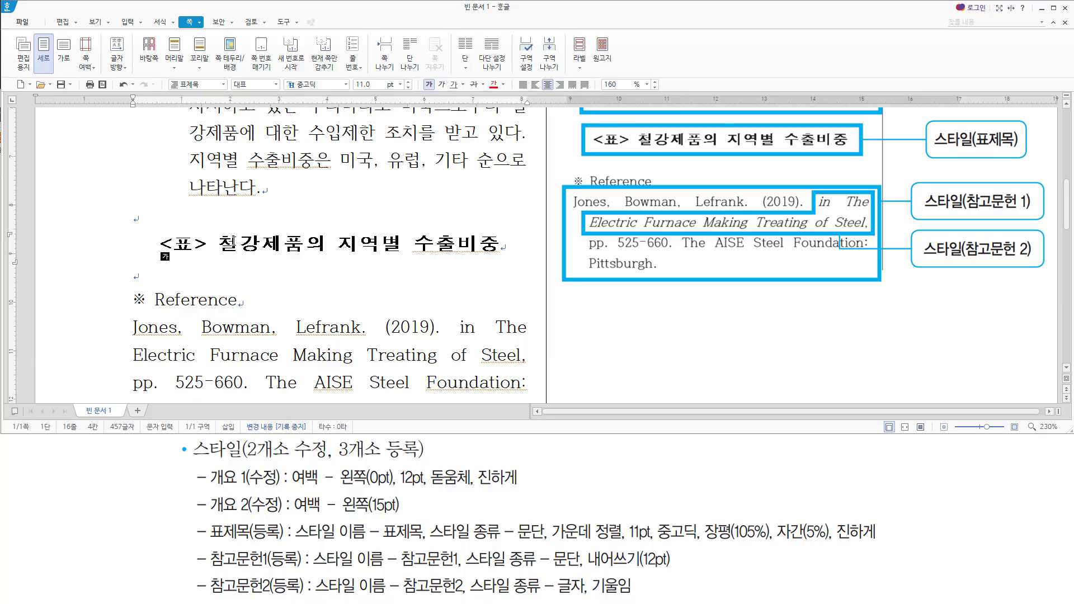
pyautogui.click(134, 273)
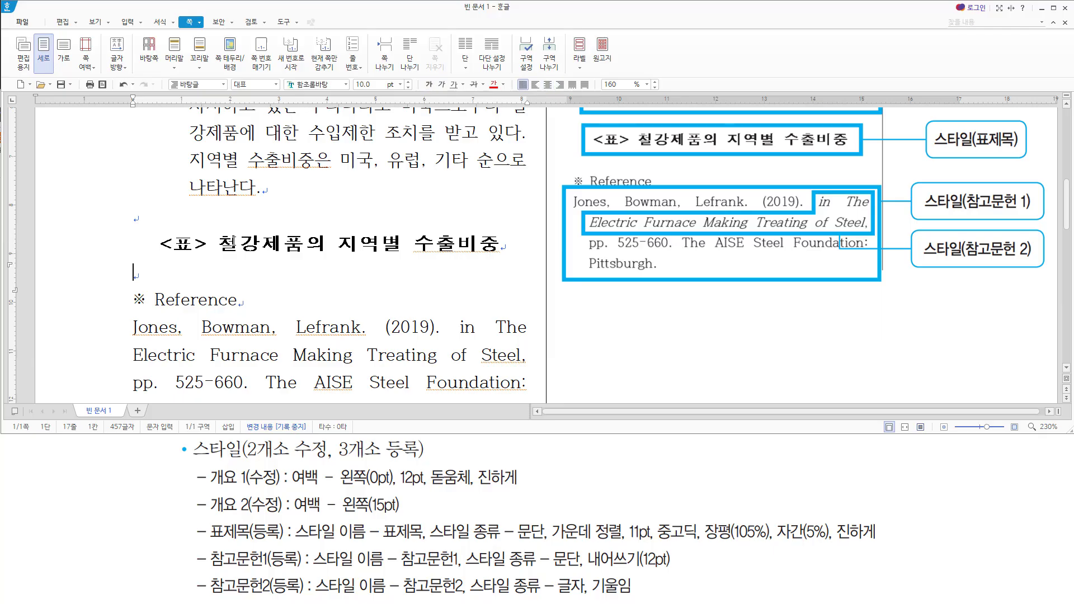
pyautogui.press('Down')
pyautogui.press('Down')
pyautogui.hotkey('ctrl', 'shift', 'pagedown')
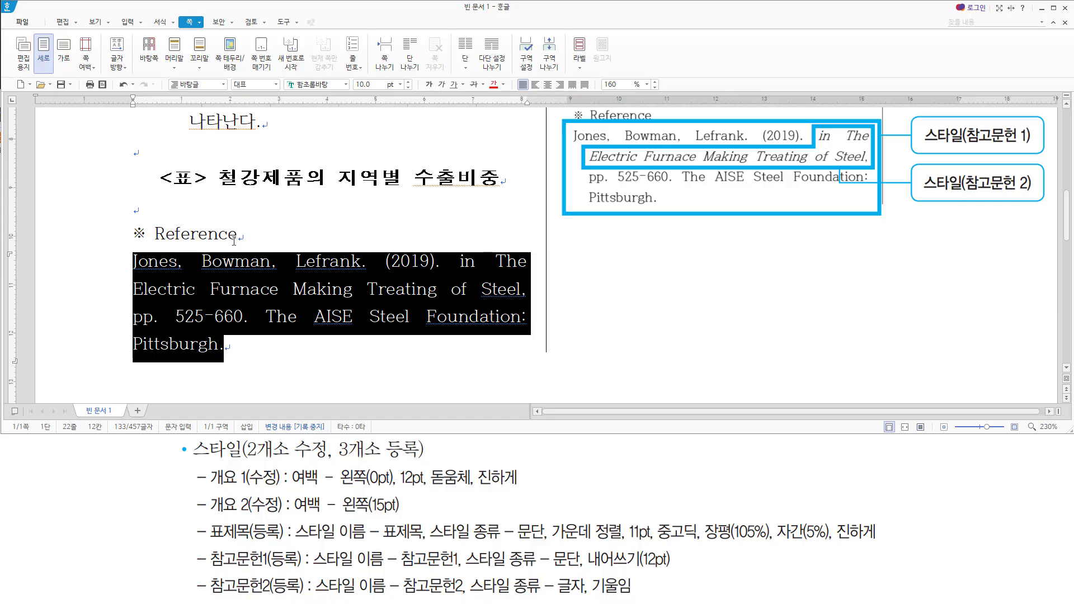
# Step: Add a new style named 참고문헌1 with the style type 문단
pyautogui.press('F6')
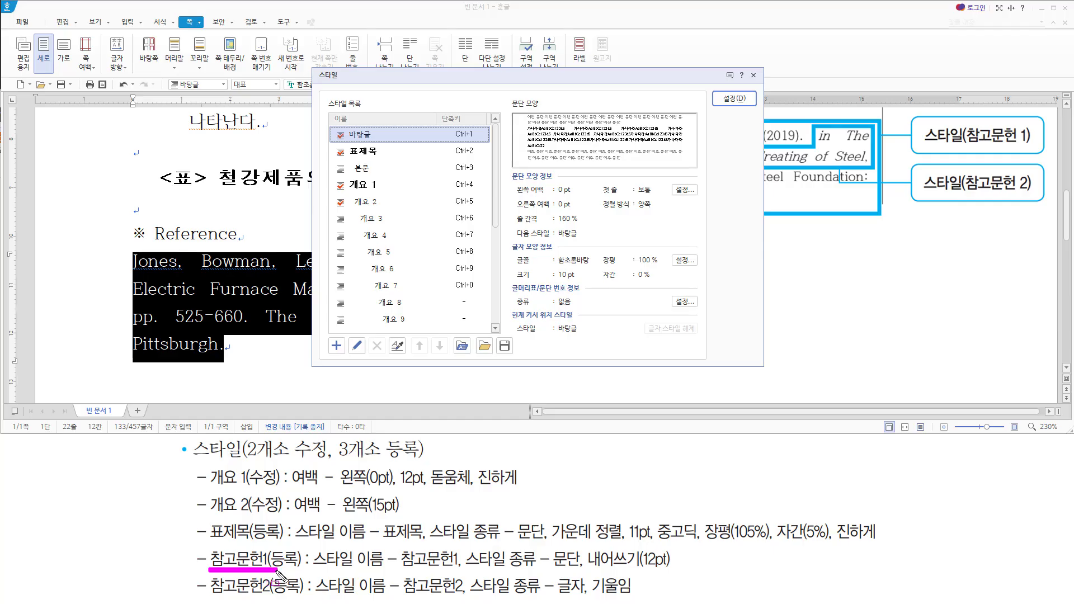
pyautogui.moveTo(272, 572); pyautogui.dragTo(304, 575)
pyautogui.moveTo(328, 335); pyautogui.dragTo(347, 356)
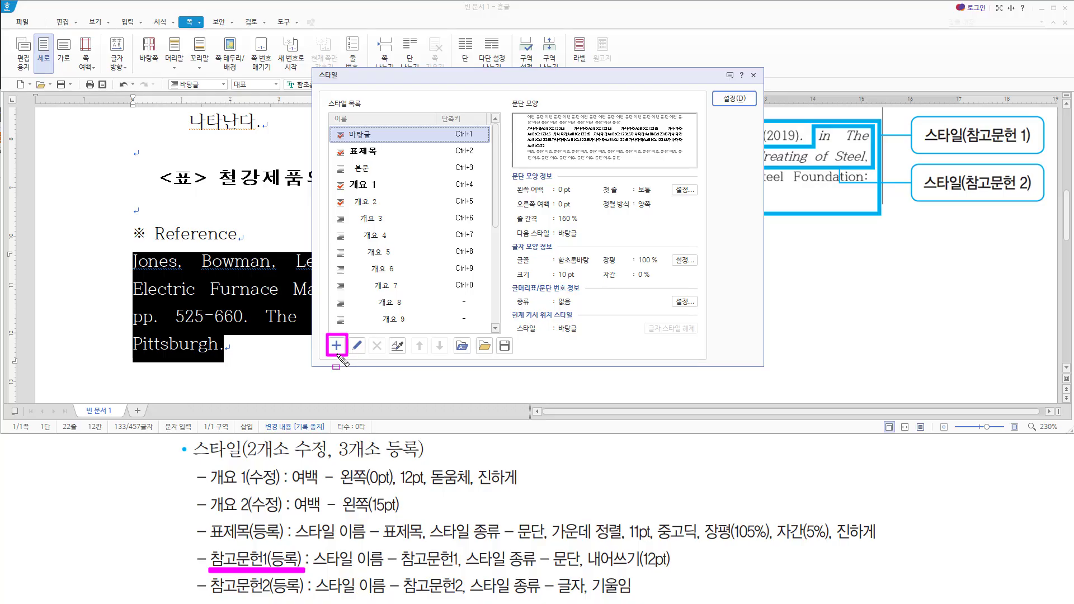
pyautogui.press('Escape')
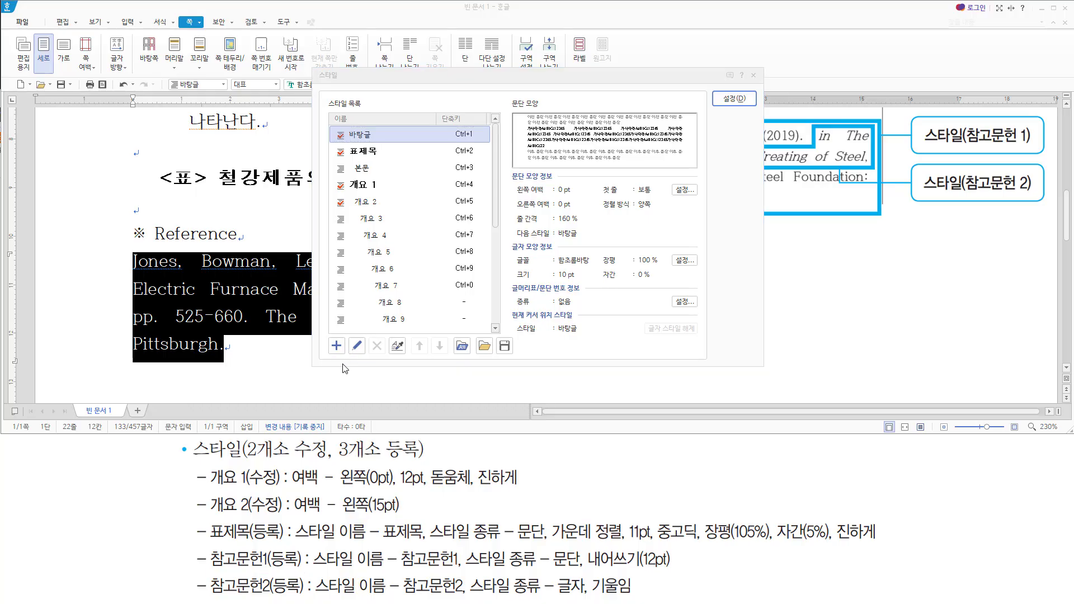
pyautogui.press('alt')
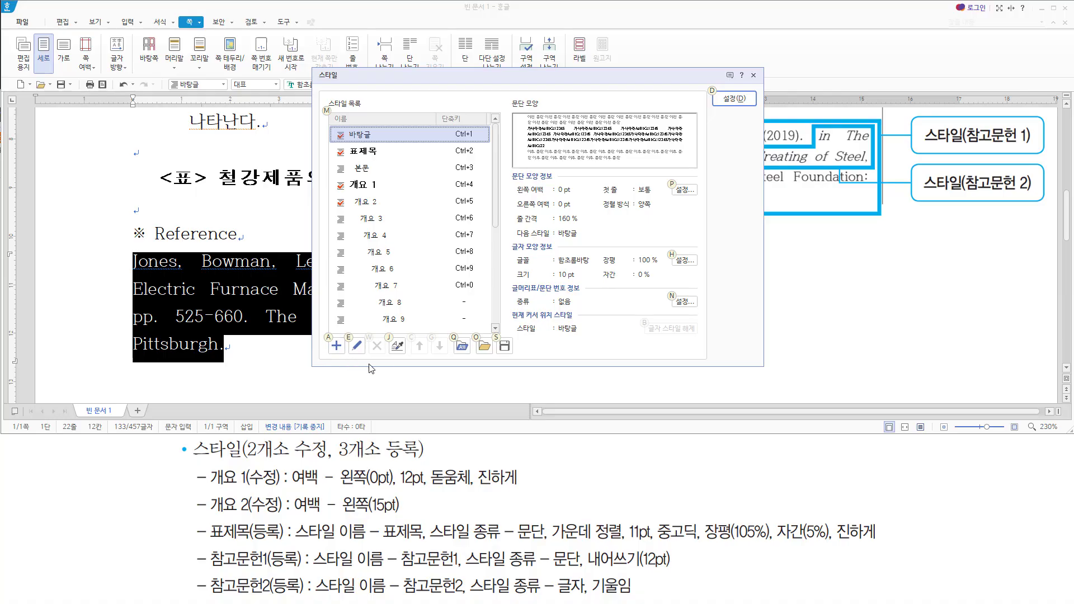
pyautogui.press('a')
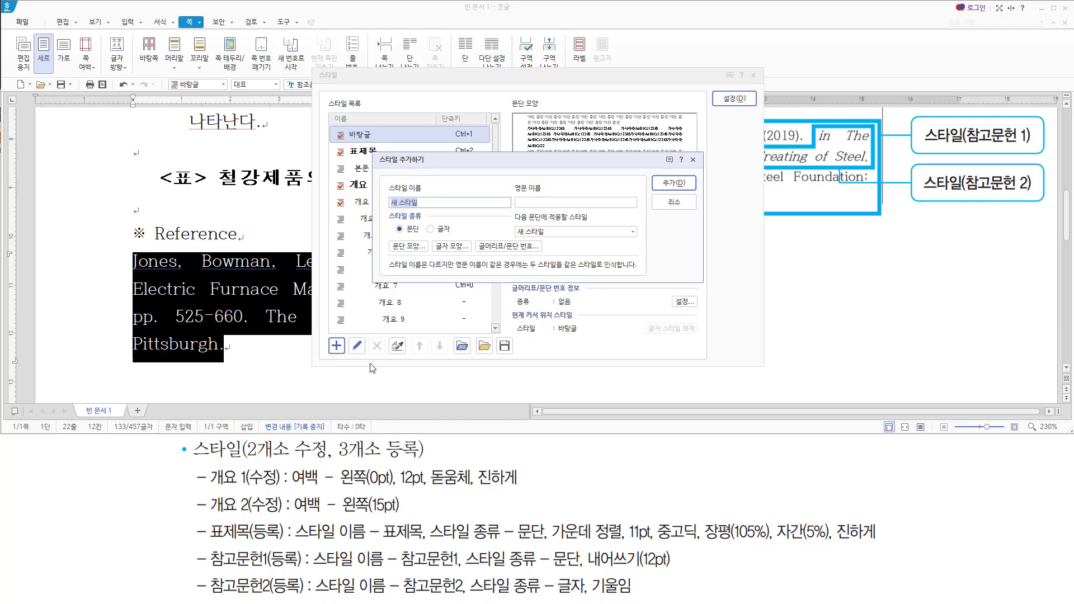
pyautogui.write('참ㄱ')
pyautogui.write('문헌1')
pyautogui.moveTo(315, 567); pyautogui.dragTo(583, 575)
pyautogui.moveTo(394, 223); pyautogui.dragTo(419, 235)
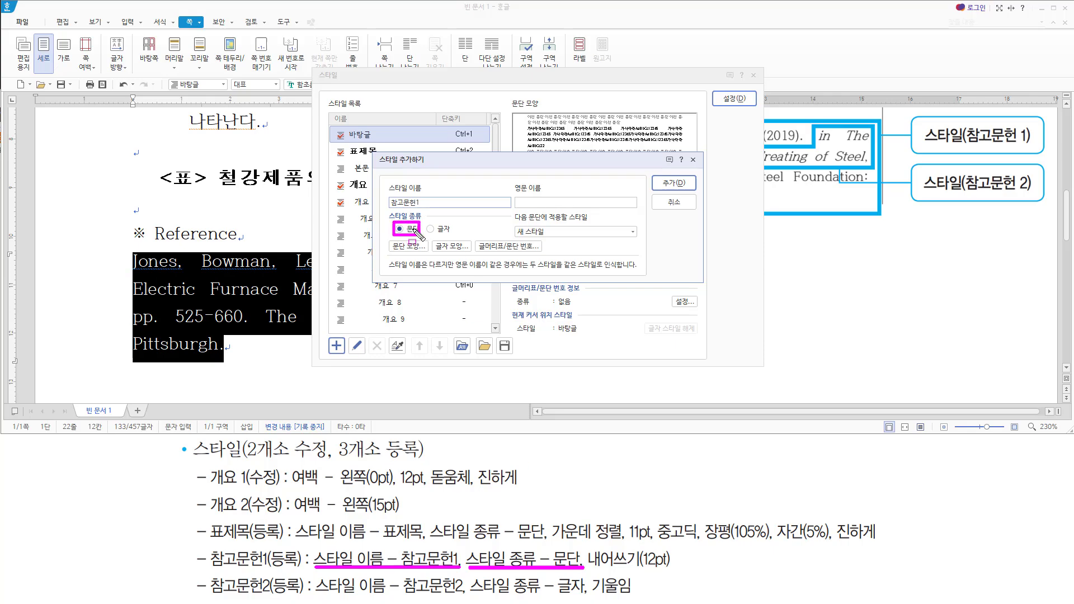
pyautogui.press('Escape')
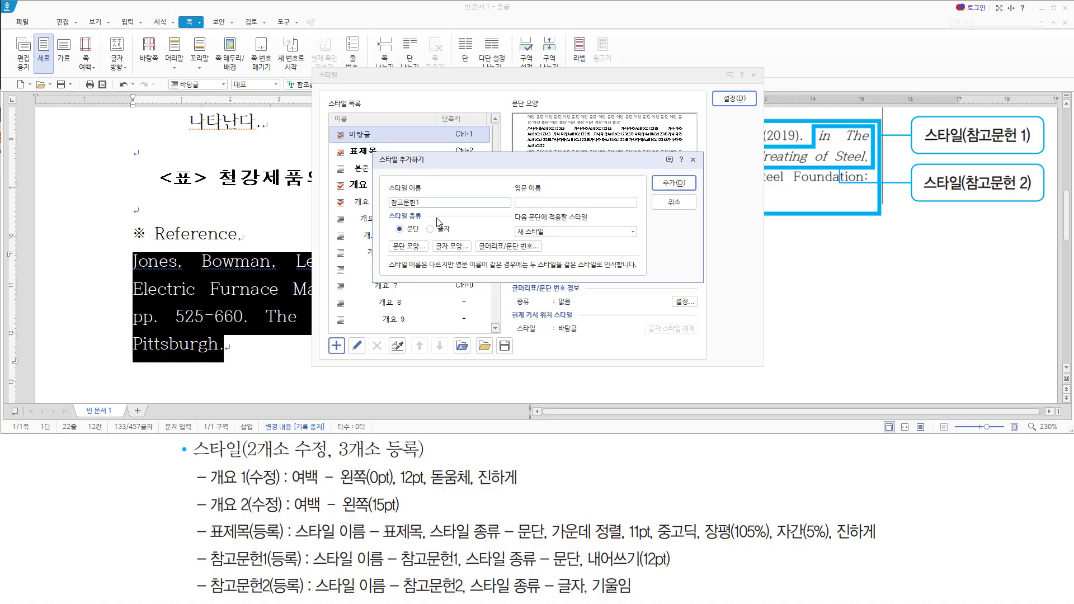
pyautogui.press('Return')
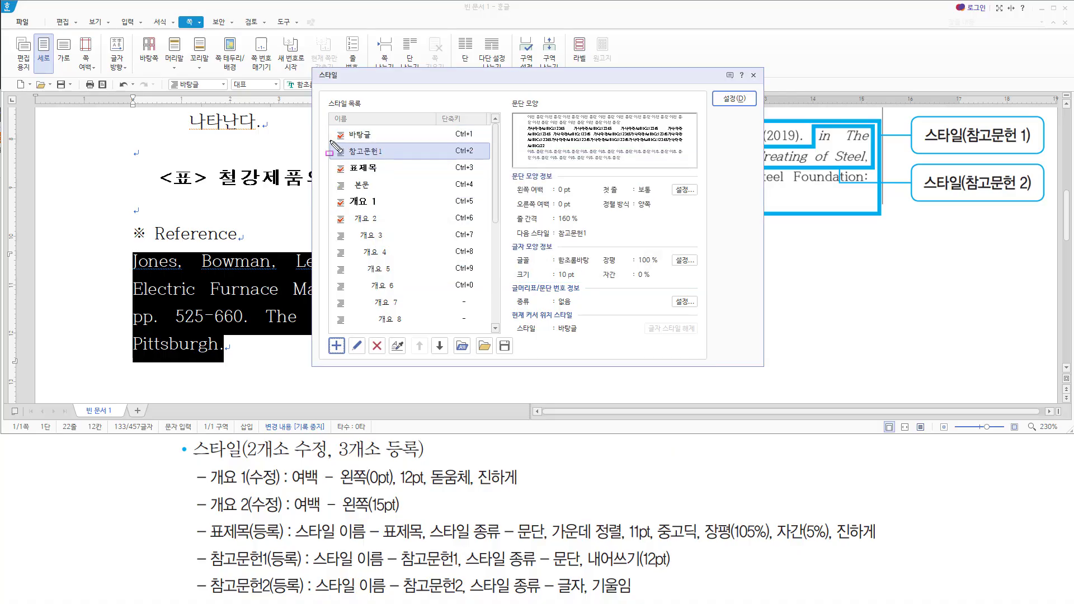
# Step: Open the 참고문헌1 style for editing and bring up its paragraph settings (문단 모양)
pyautogui.moveTo(330, 140); pyautogui.dragTo(397, 159)
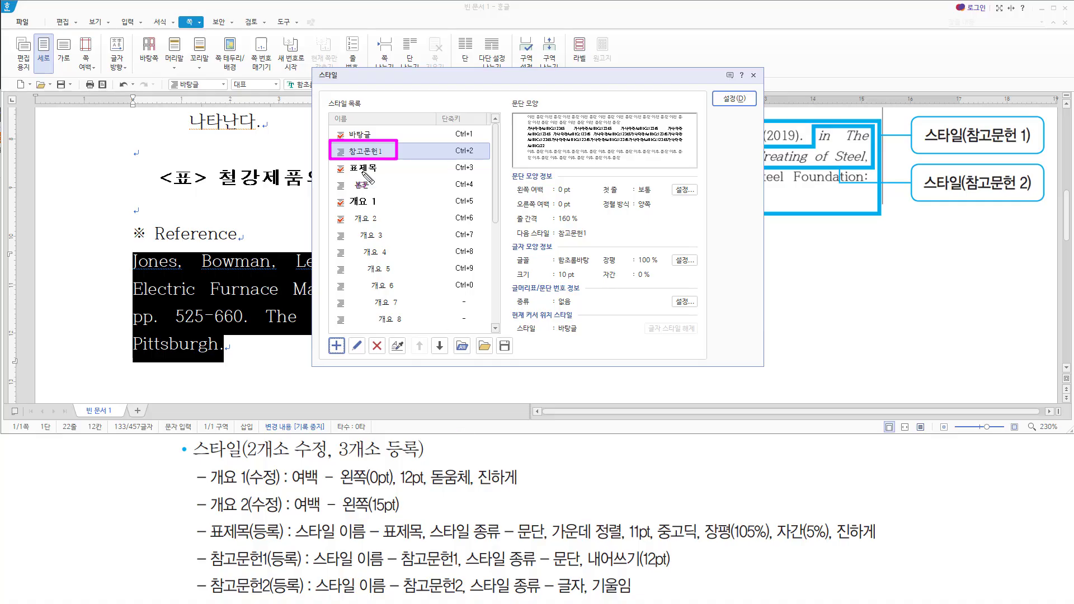
pyautogui.press('Escape')
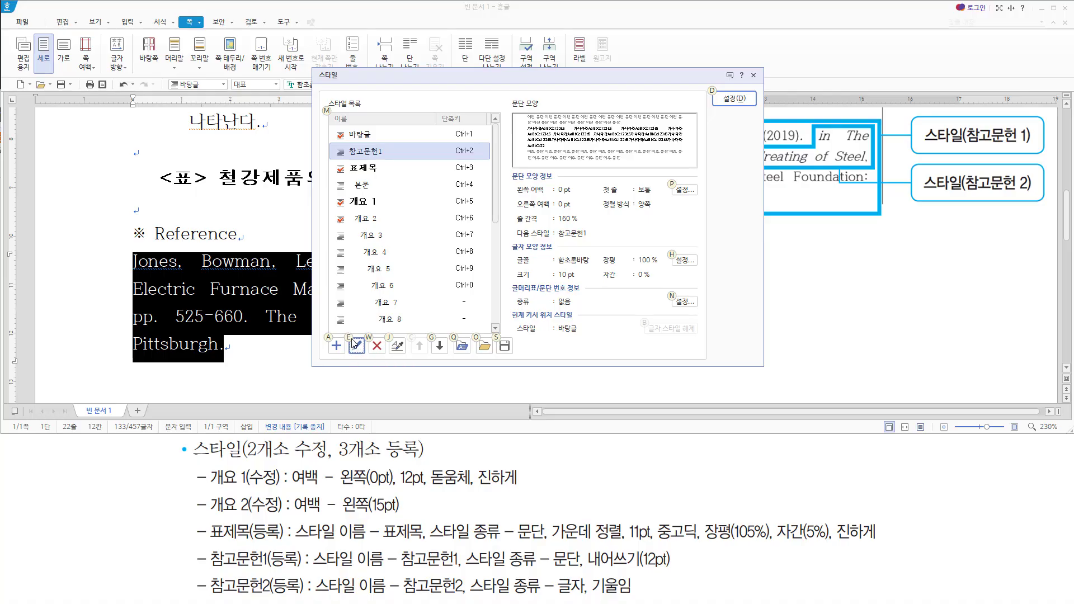
pyautogui.hotkey('alt', 'e')
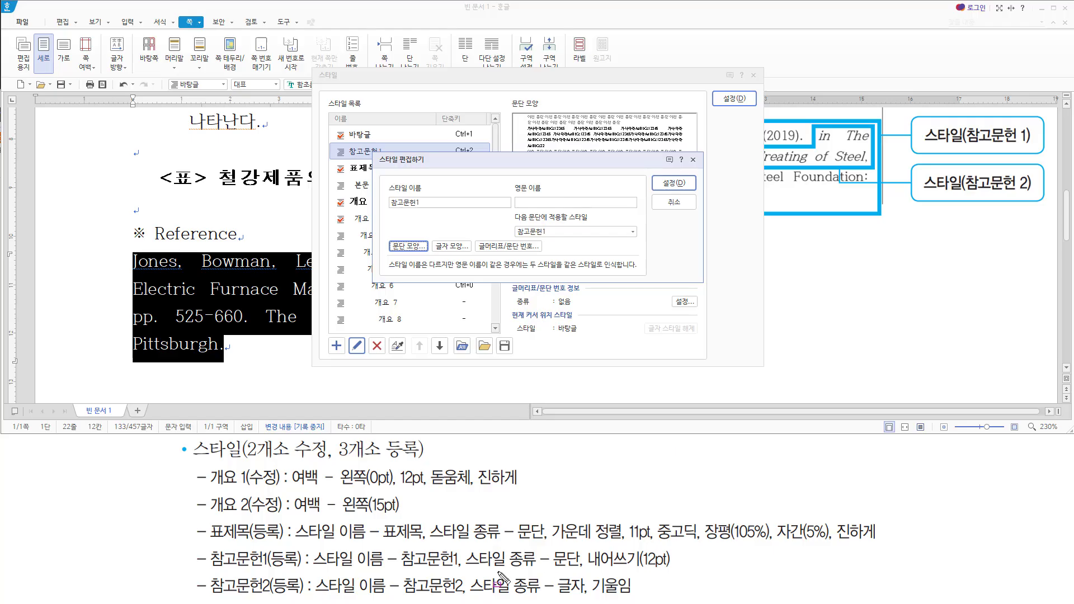
pyautogui.moveTo(585, 568); pyautogui.dragTo(671, 569)
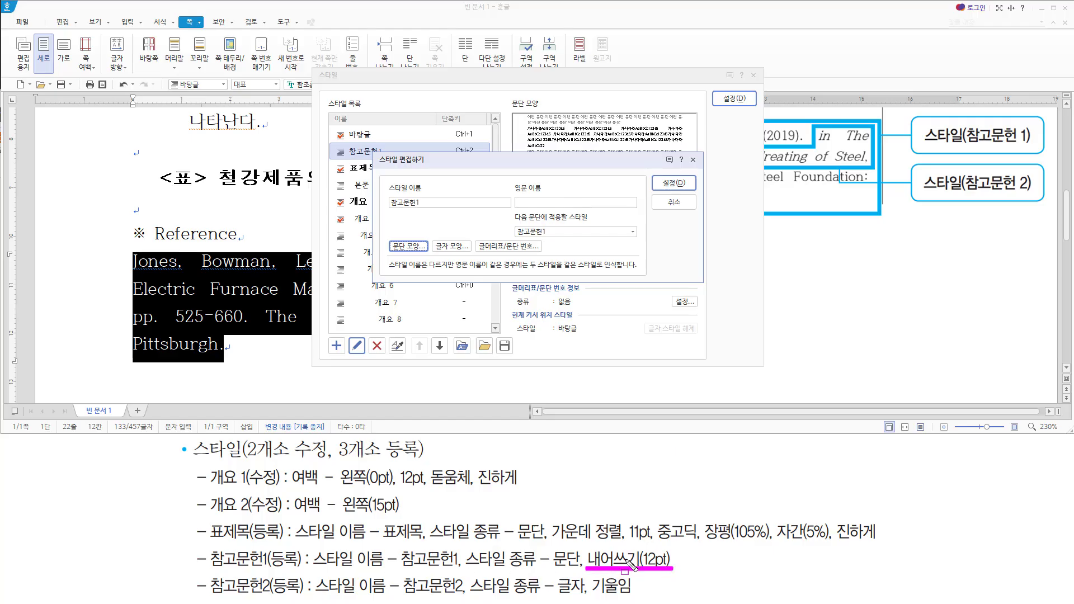
pyautogui.press('Escape')
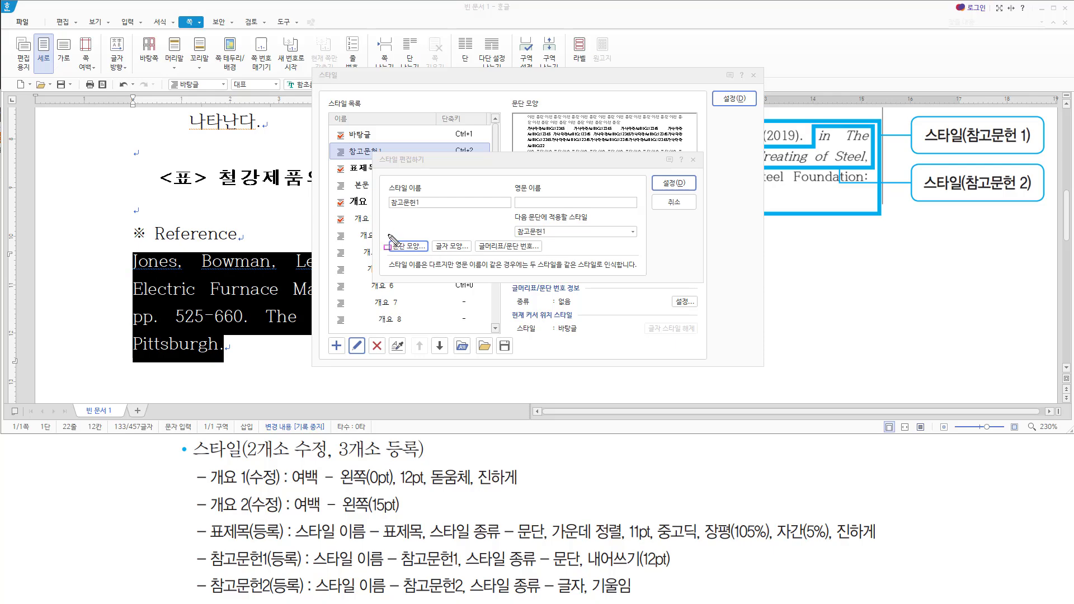
pyautogui.moveTo(388, 234); pyautogui.dragTo(424, 254)
pyautogui.press('Escape')
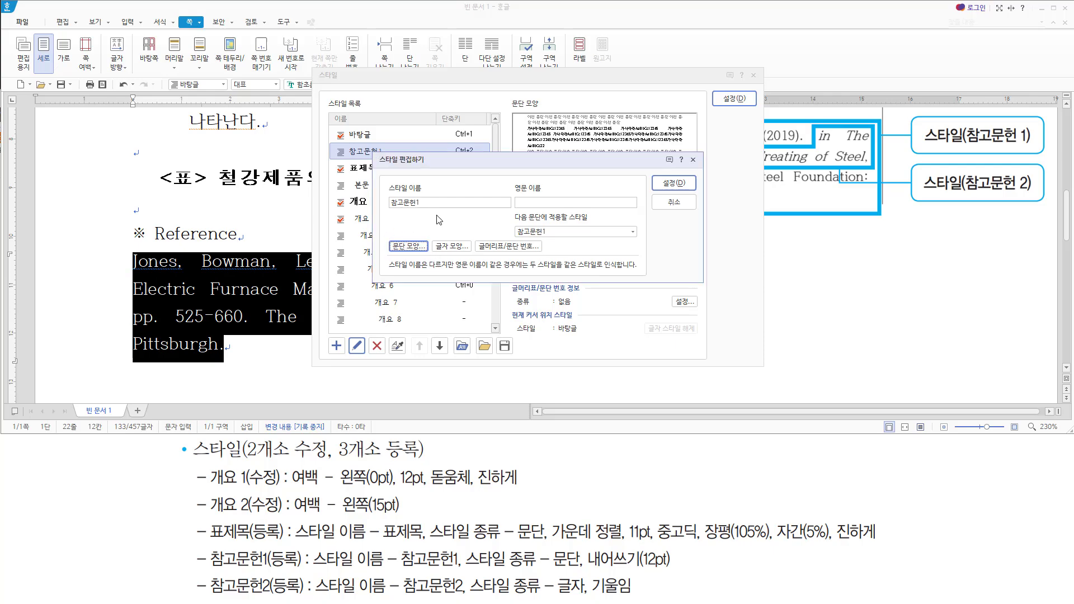
pyautogui.press('alt')
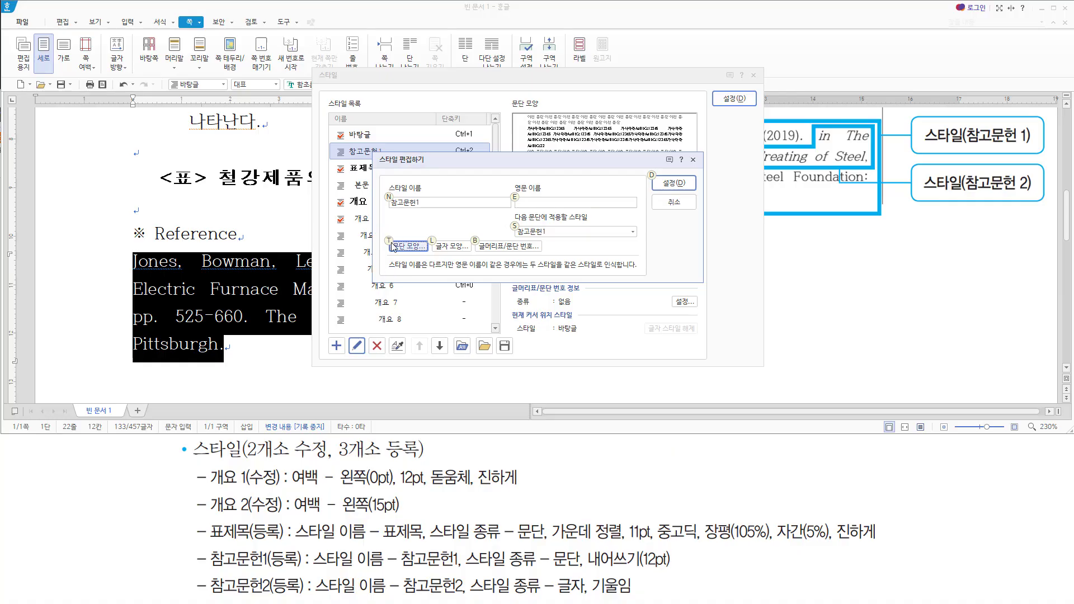
pyautogui.press('t')
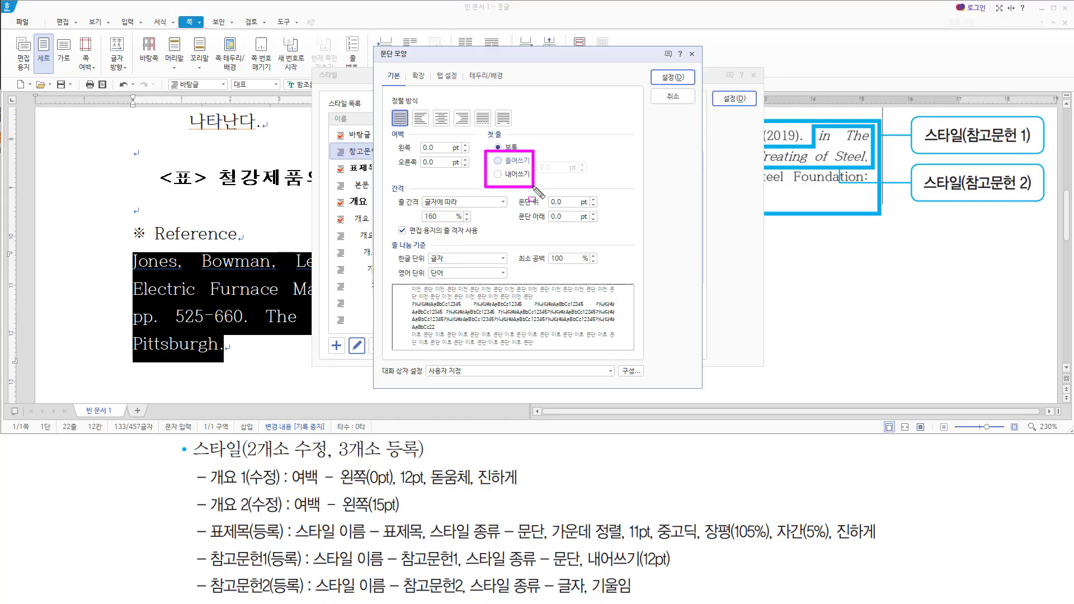
# Step: Set a 12 pt hanging indent (내어쓰기) for the 참고문헌1 style and apply the style to the selected bibliography paragraph
pyautogui.press('alt')
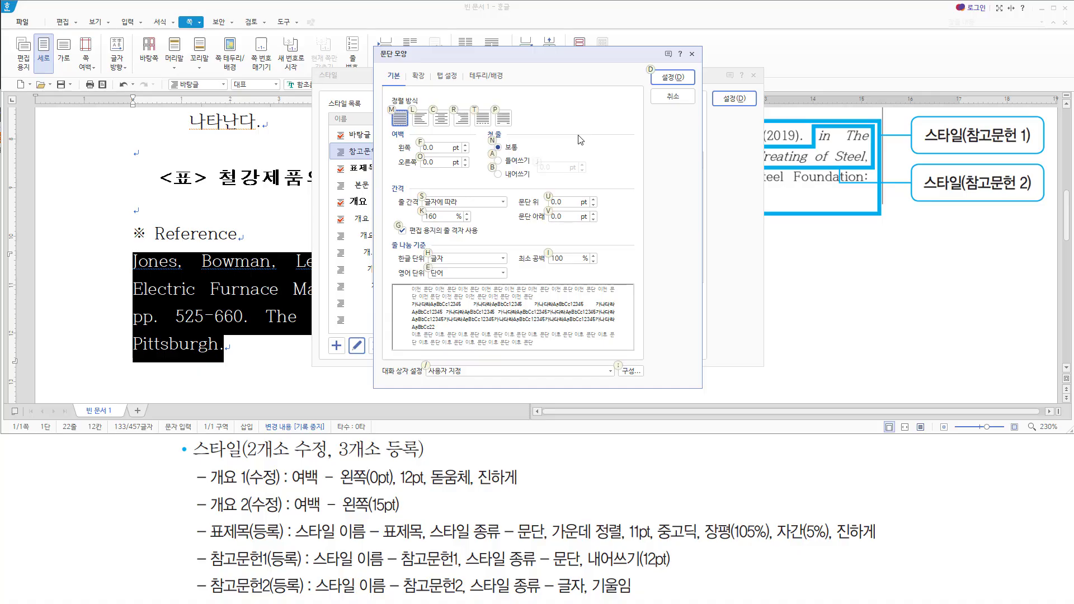
pyautogui.press('b')
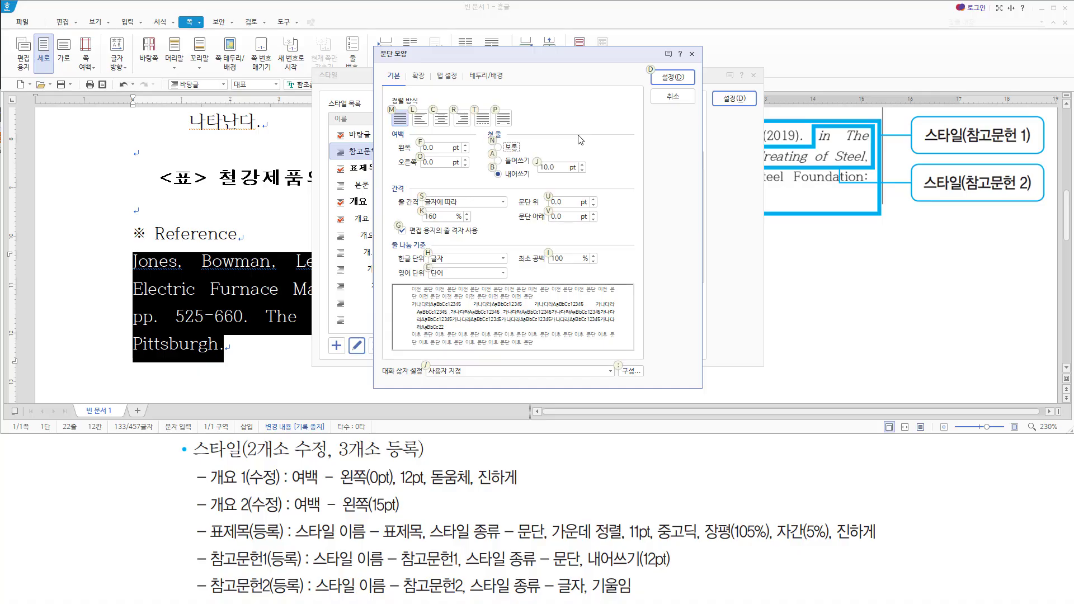
pyautogui.press('alt')
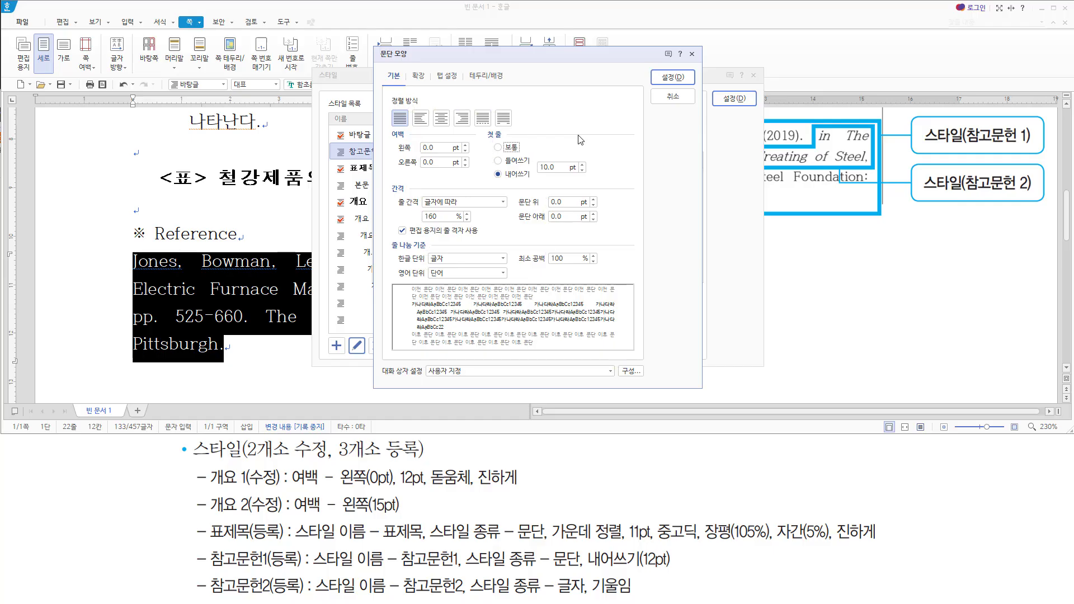
pyautogui.press('Tab')
pyautogui.hotkey('ctrl', 'alt', 'd')
pyautogui.moveTo(534, 154)
pyautogui.mouseDown()
pyautogui.moveTo(546, 178)
pyautogui.moveTo(569, 180)
pyautogui.mouseUp()
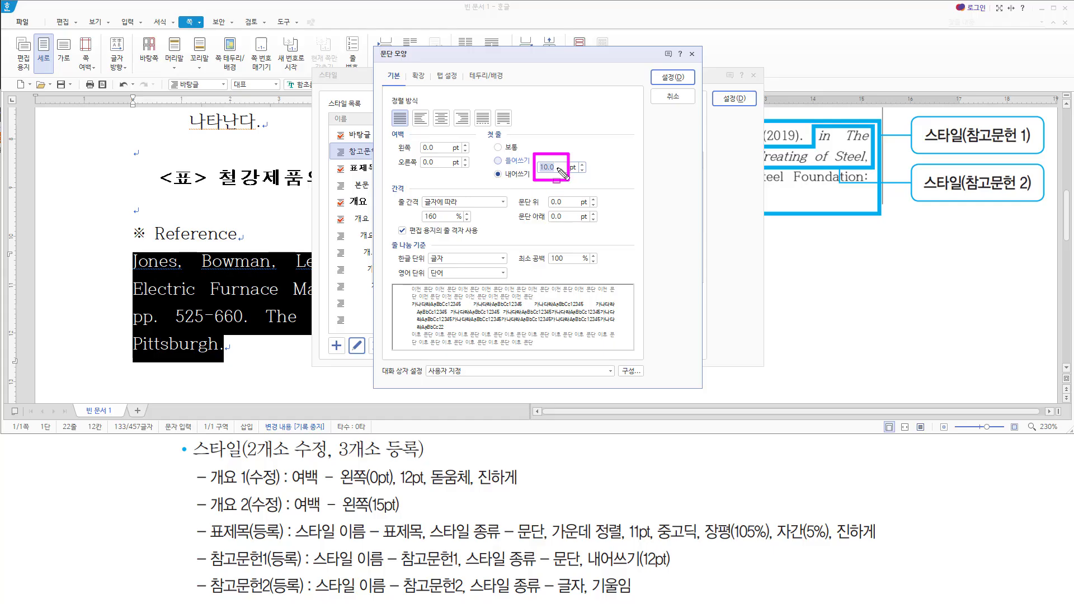
pyautogui.press('Escape')
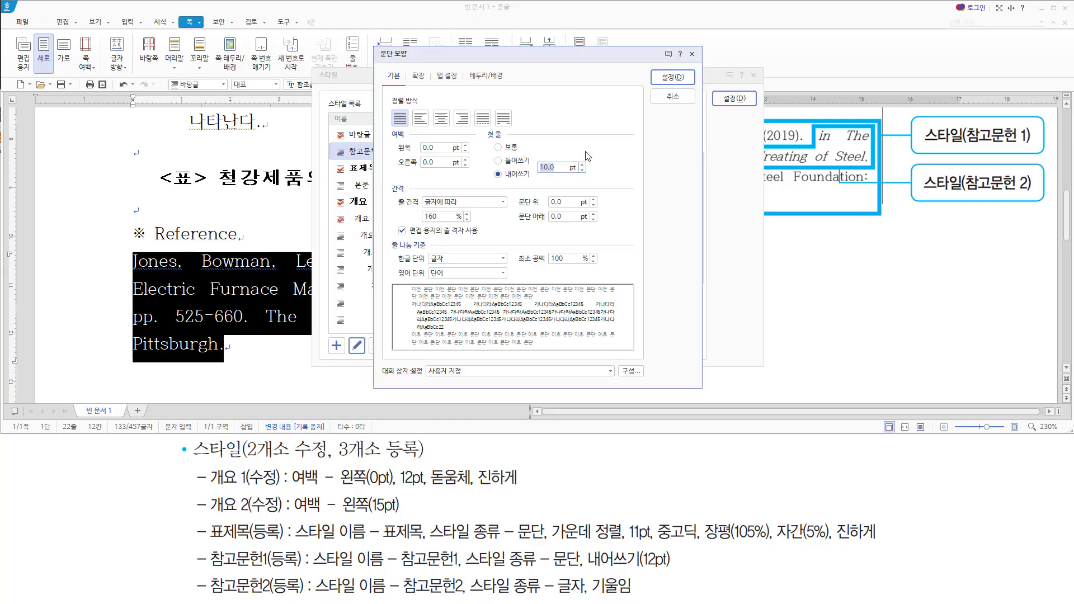
pyautogui.write('12')
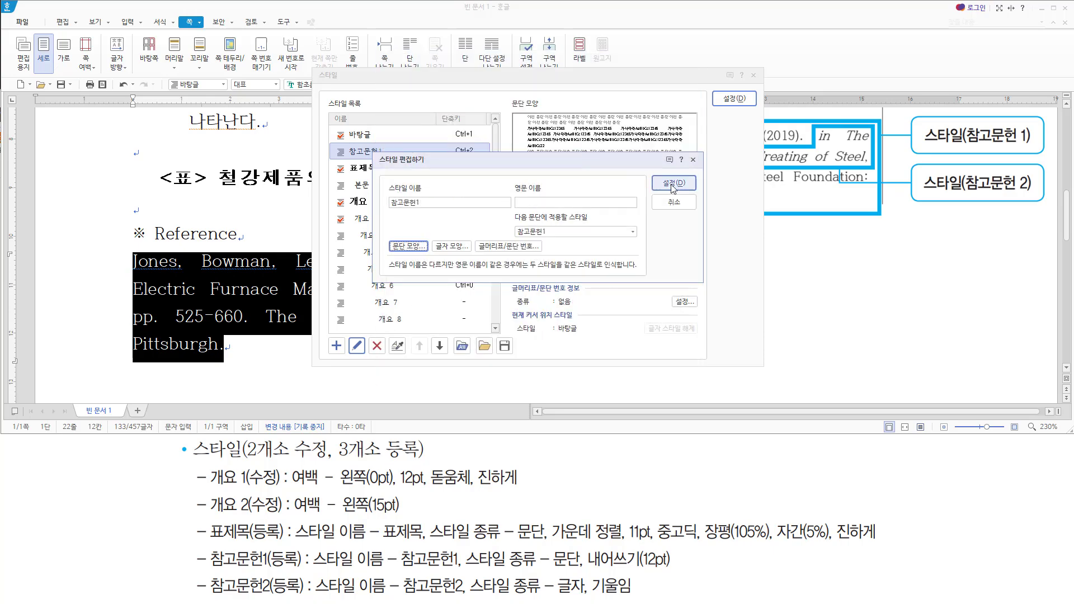
pyautogui.press('Return')
pyautogui.click(734, 99)
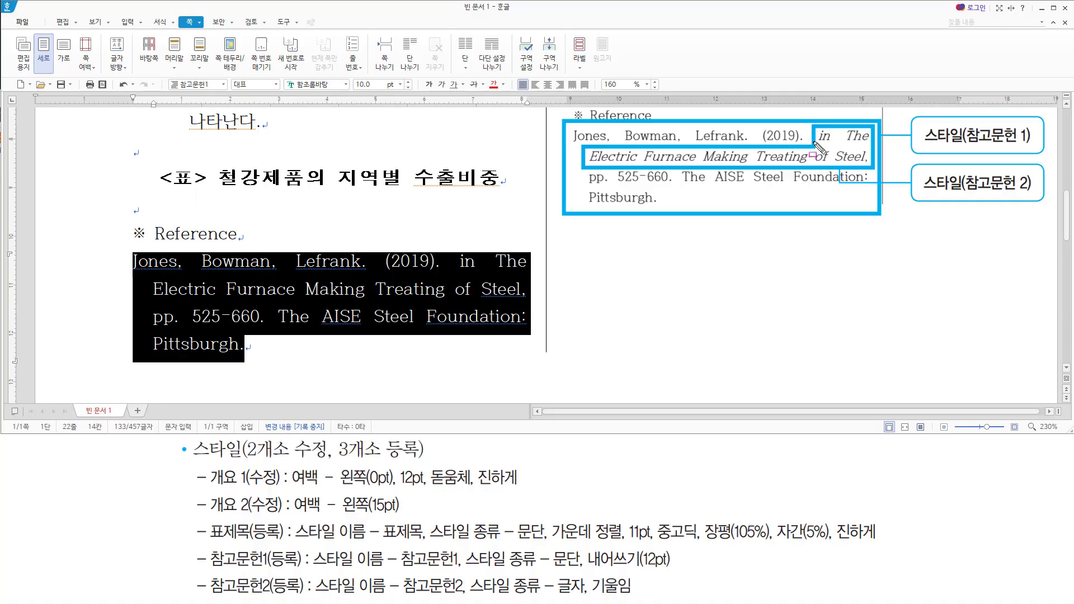
pyautogui.moveTo(816, 143)
pyautogui.mouseDown()
pyautogui.moveTo(891, 164)
pyautogui.moveTo(870, 164)
pyautogui.mouseUp()
pyautogui.moveTo(919, 192); pyautogui.dragTo(1035, 197)
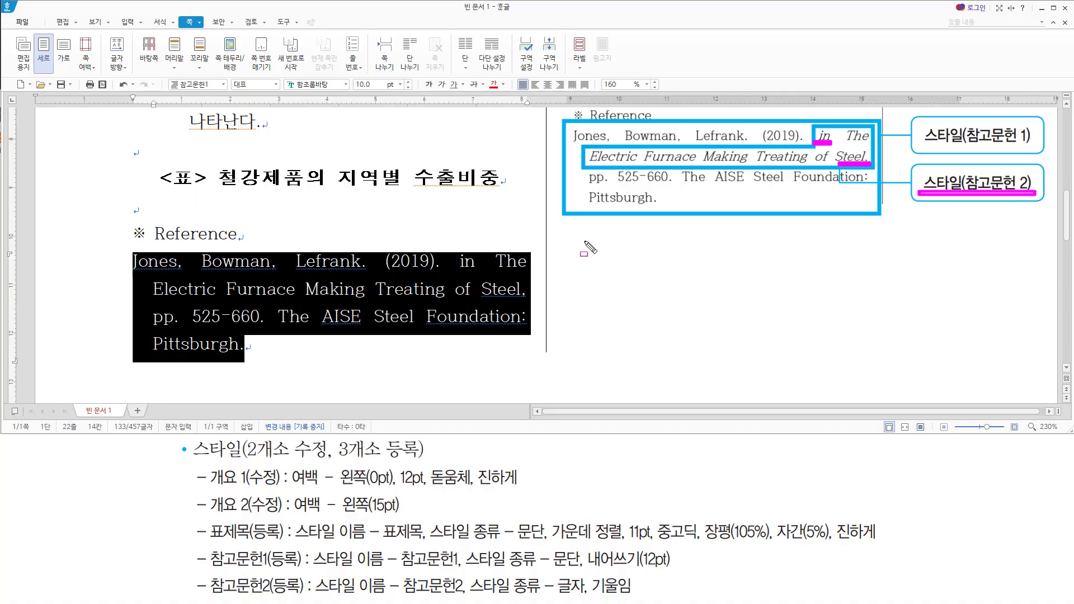
pyautogui.press('Escape')
# Step: Select the text "in The Electric Furnace Making Treating of Steel," in the bibliography entry
pyautogui.click(458, 271)
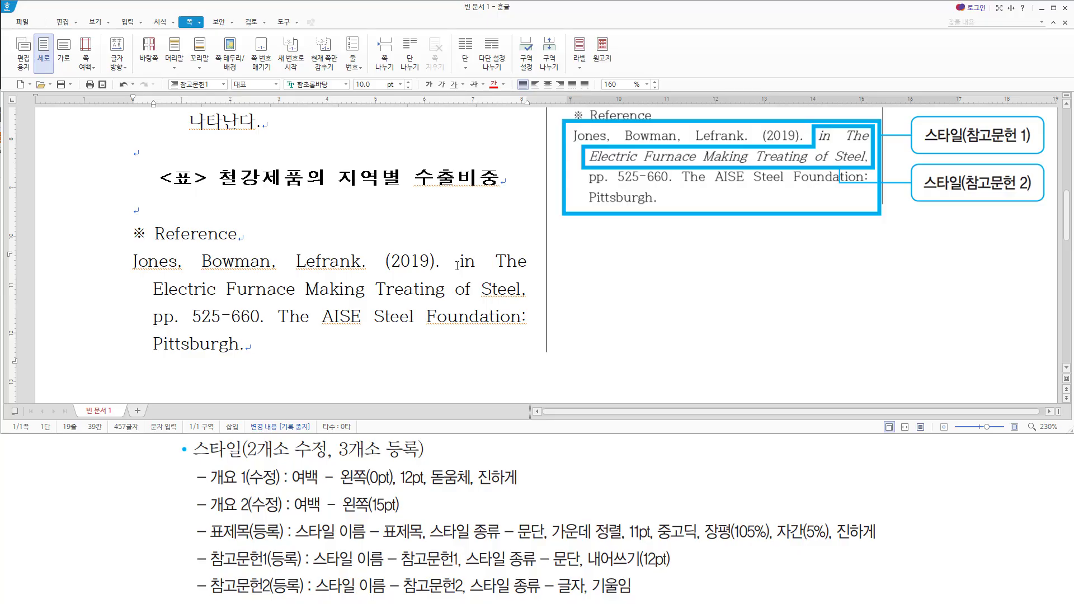
pyautogui.hotkey('shift', 'Down')
pyautogui.hotkey('shift', 'Right')
pyautogui.hotkey('shift', 'Right')
pyautogui.hotkey('shift', 'Right')
pyautogui.hotkey('shift', 'Right')
pyautogui.hotkey('shift', 'Right')
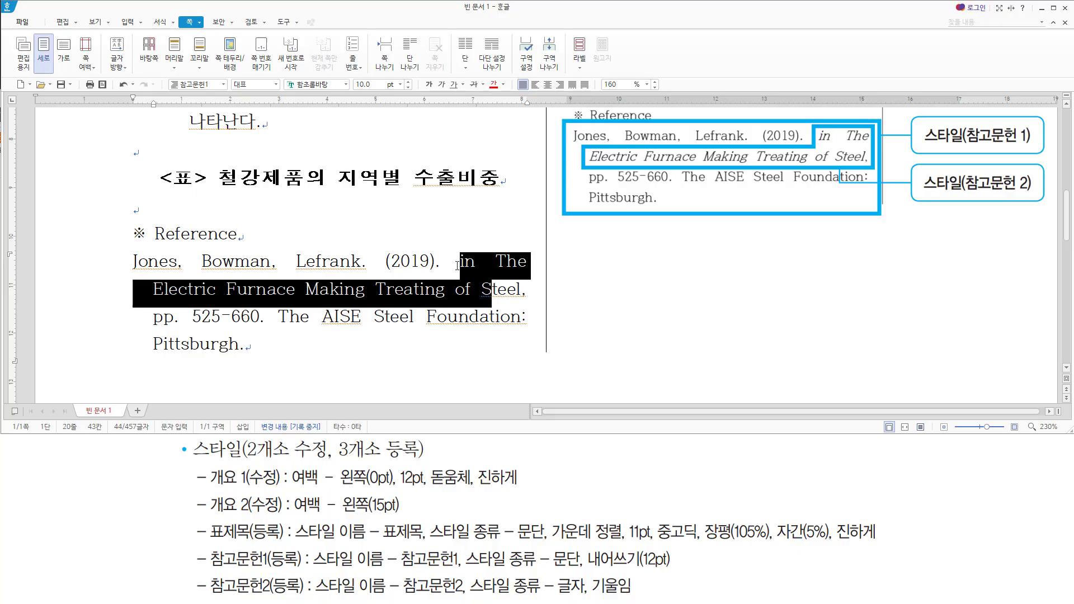
pyautogui.hotkey('shift', 'Right')
pyautogui.hotkey('shift', 'Right')
pyautogui.hotkey('shift', 'Right')
pyautogui.hotkey('shift', 'Right')
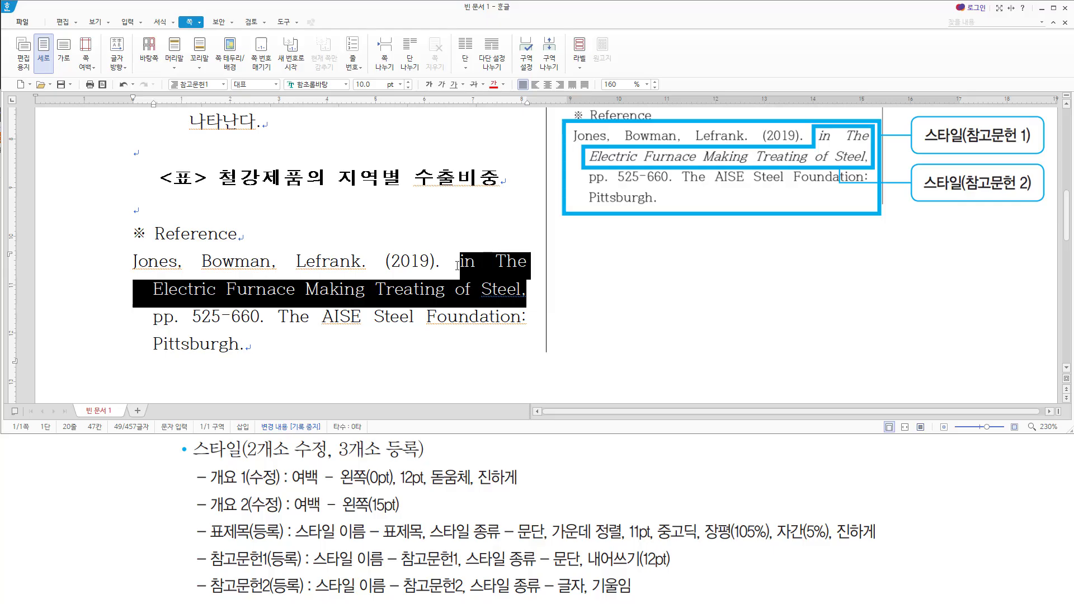
# Step: Add a new style named 참고문헌2 with the style type 글자
pyautogui.press('F6')
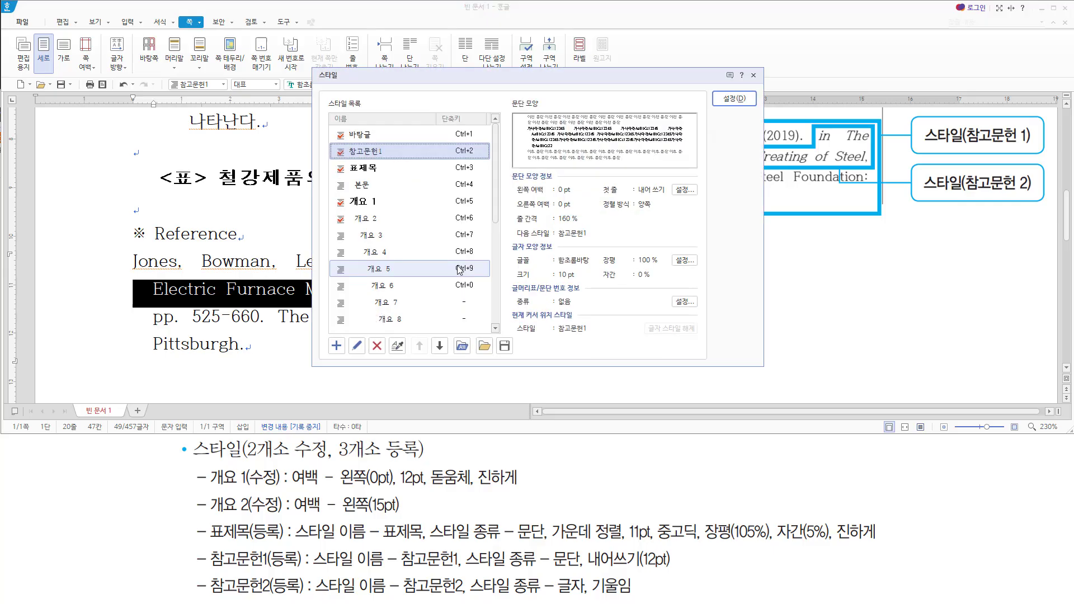
pyautogui.press('alt')
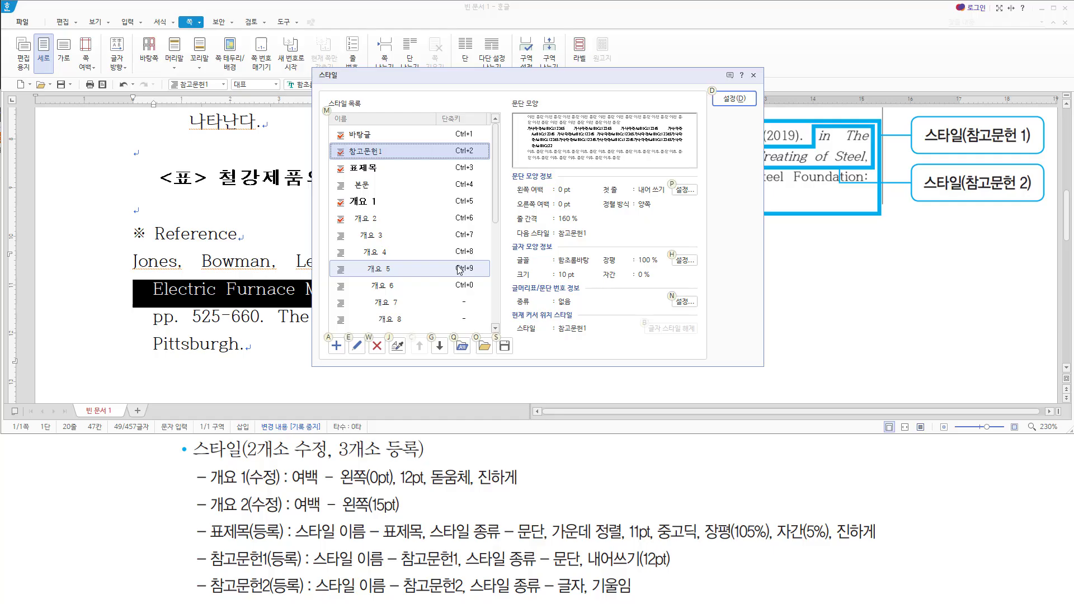
pyautogui.click(336, 347)
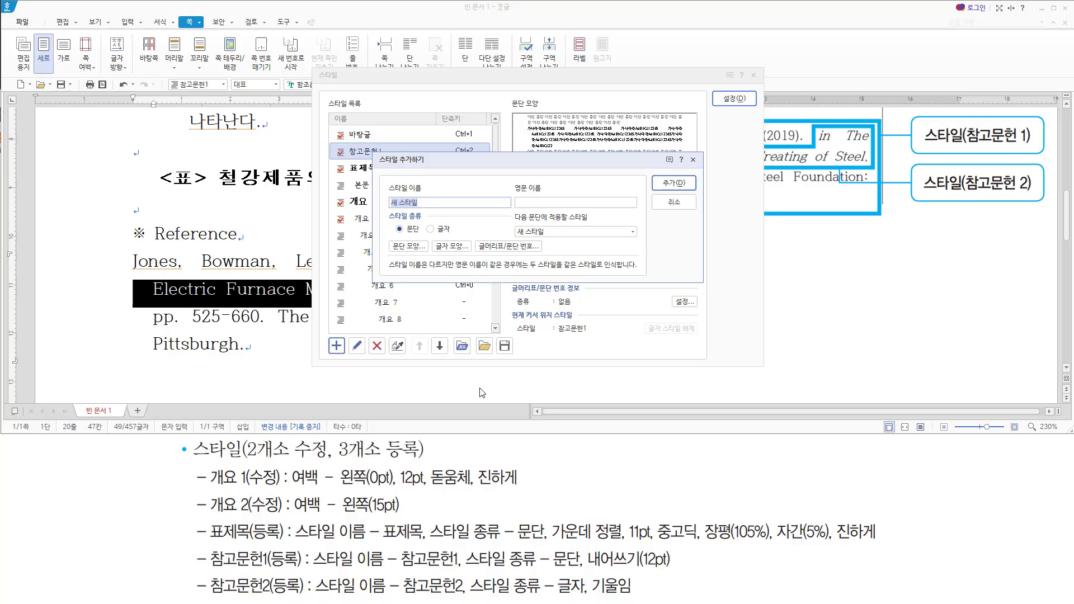
pyautogui.write('ㅊ')
pyautogui.write('고문헌')
pyautogui.write('2')
pyautogui.moveTo(313, 596)
pyautogui.mouseDown()
pyautogui.moveTo(466, 598)
pyautogui.moveTo(474, 581)
pyautogui.moveTo(587, 598)
pyautogui.mouseUp()
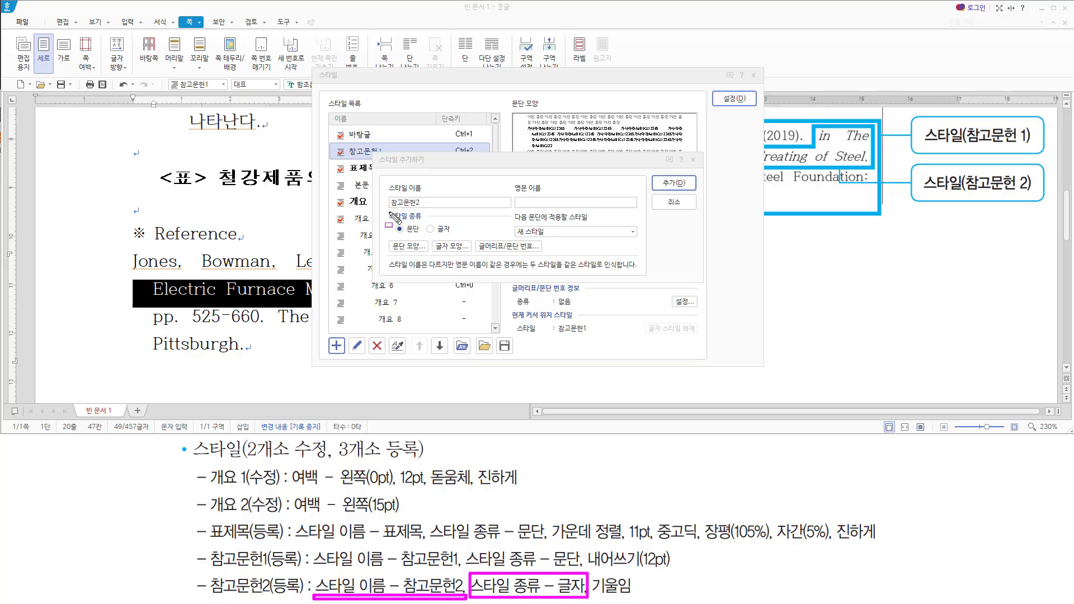
pyautogui.moveTo(383, 207)
pyautogui.mouseDown()
pyautogui.moveTo(454, 252)
pyautogui.moveTo(466, 240)
pyautogui.mouseUp()
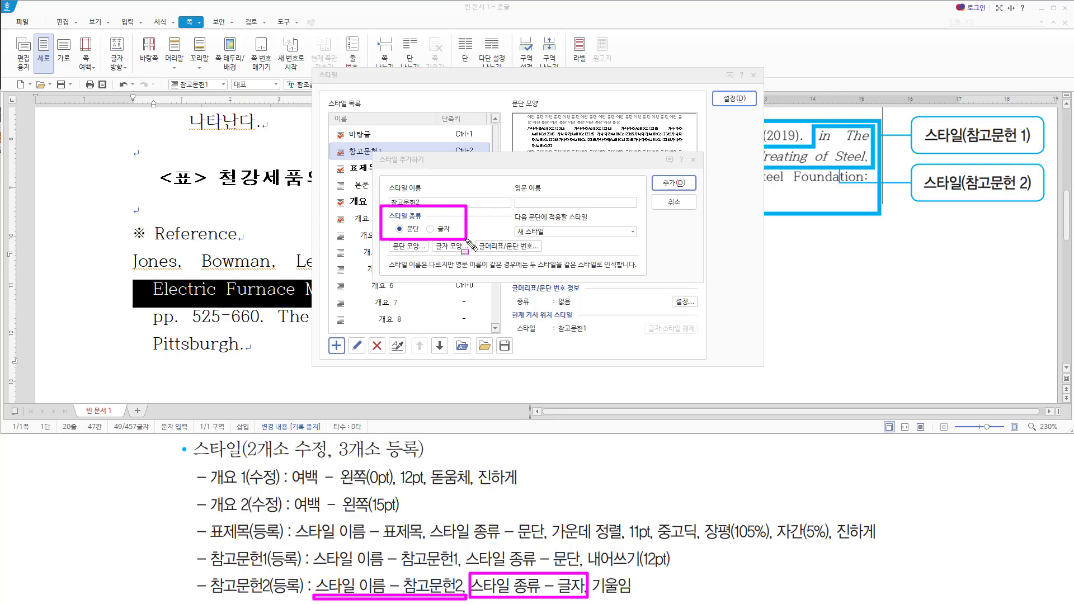
pyautogui.press('Escape')
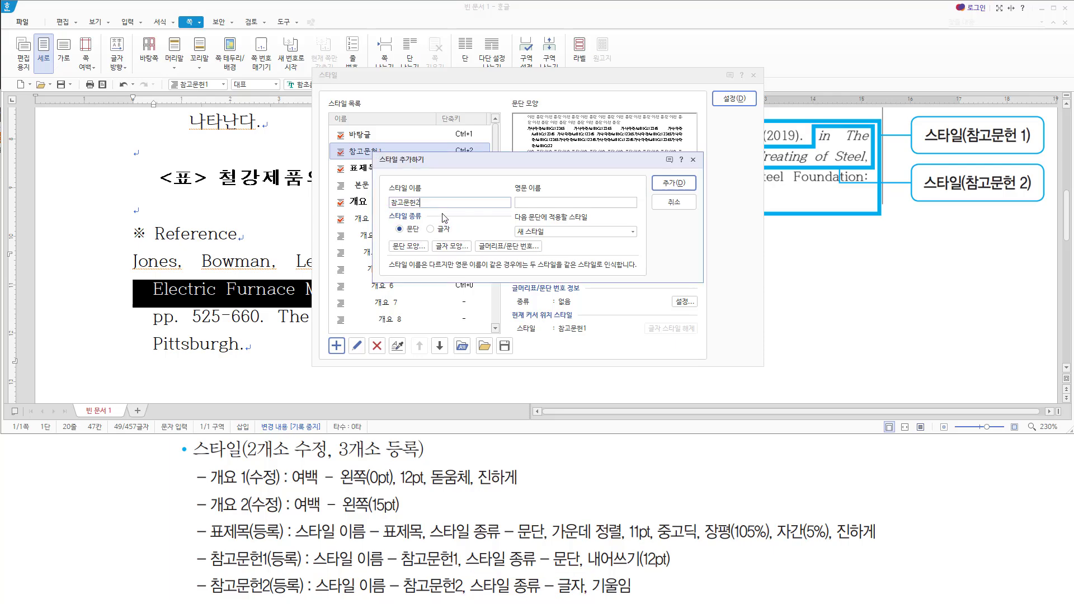
pyautogui.press('alt')
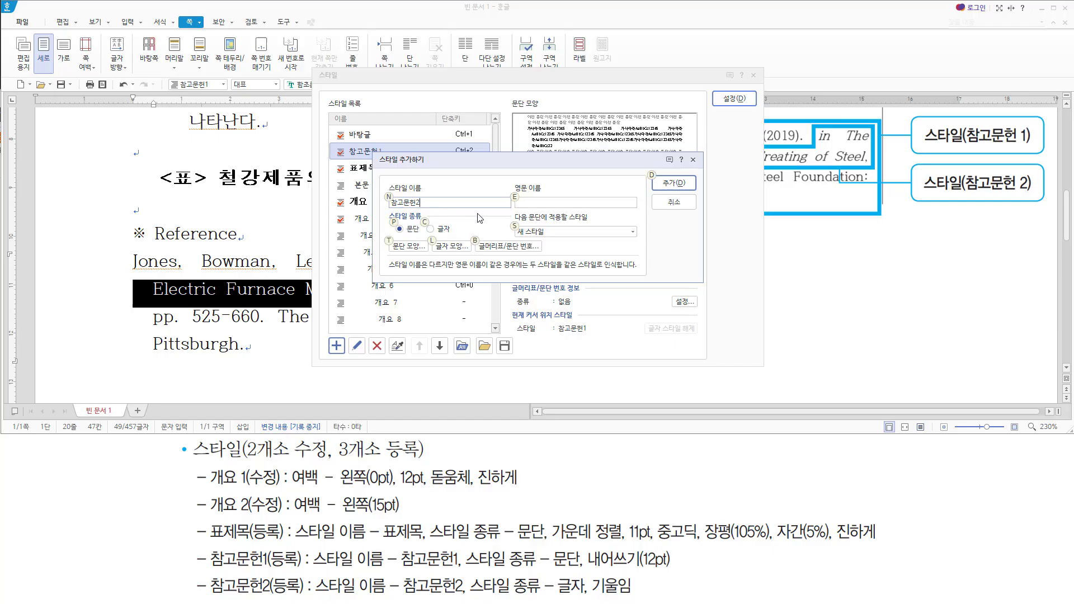
pyautogui.press('c')
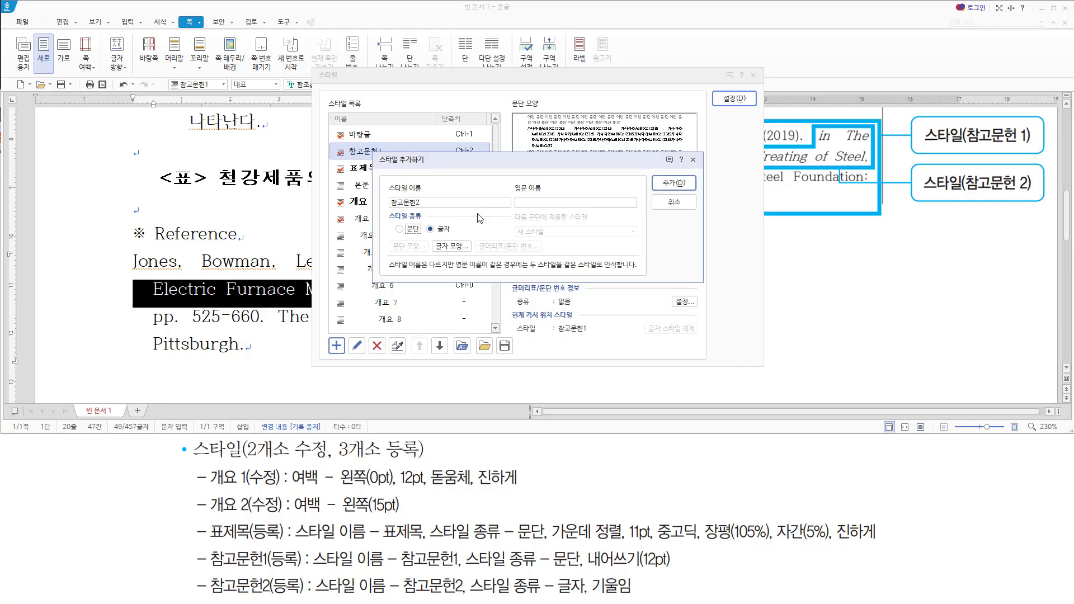
pyautogui.press('Return')
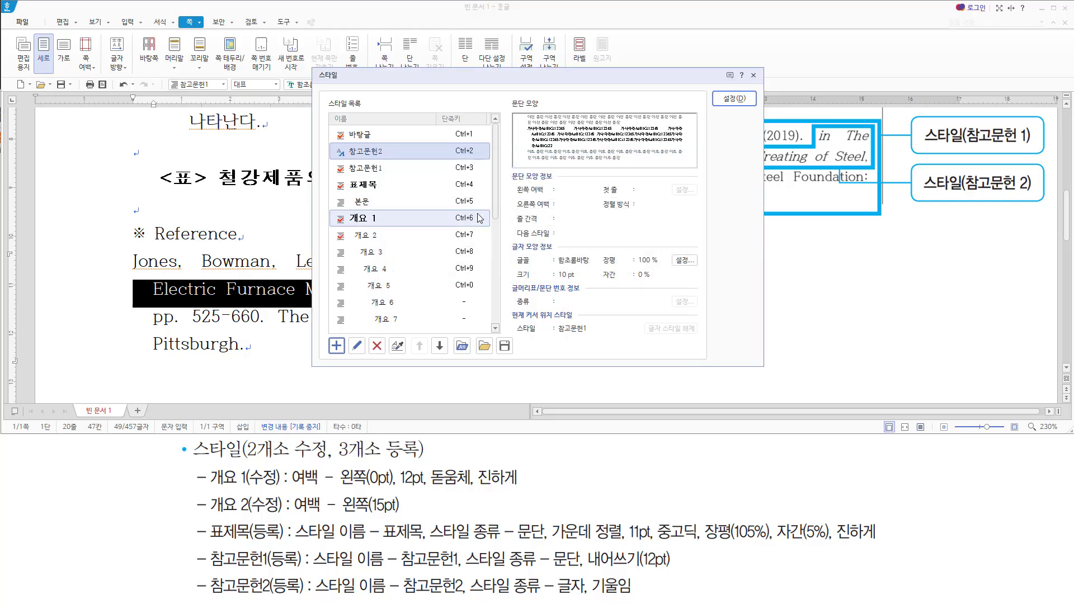
pyautogui.moveTo(340, 140); pyautogui.dragTo(390, 159)
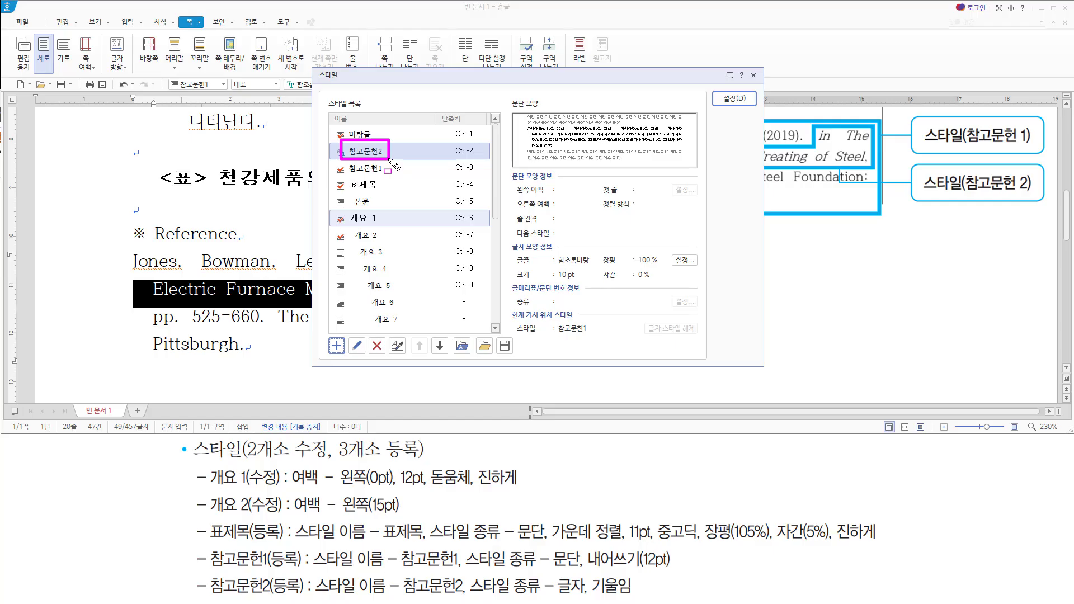
pyautogui.press('Escape')
pyautogui.hotkey('ctrl', '2')
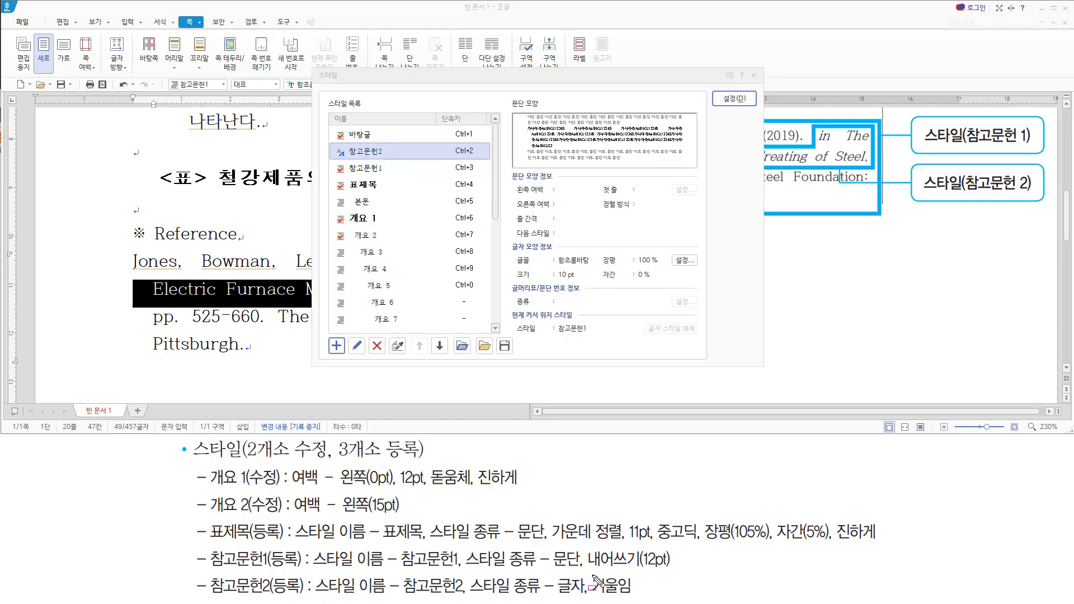
pyautogui.moveTo(594, 577); pyautogui.dragTo(646, 599)
pyautogui.press('Escape')
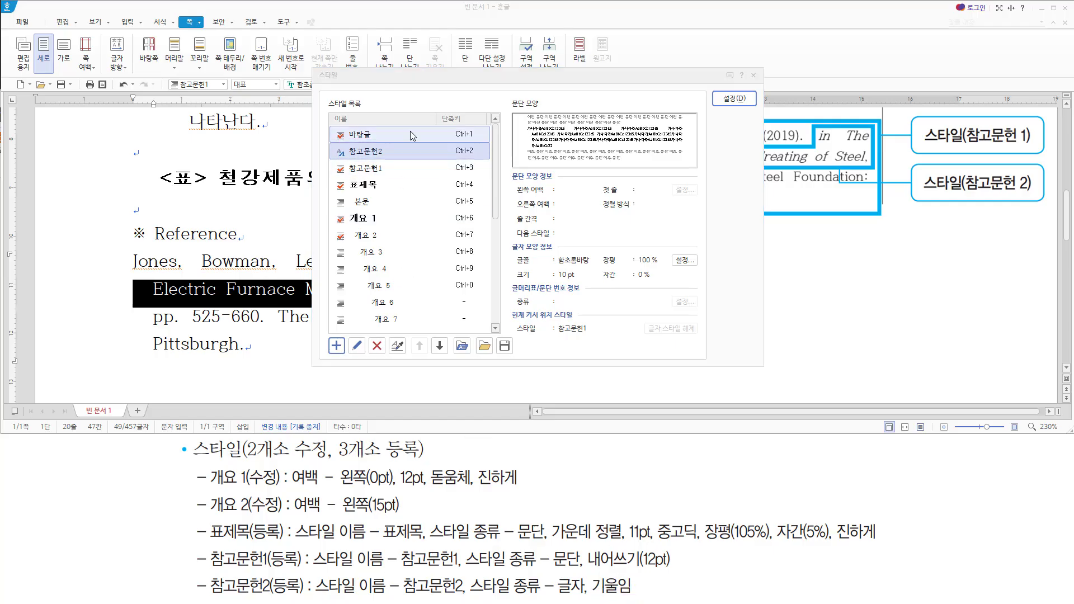
# Step: Turn on italic (기울임) in the 참고문헌2 style's character settings and apply the style to the selected text in the bibliography entry
pyautogui.click(401, 152)
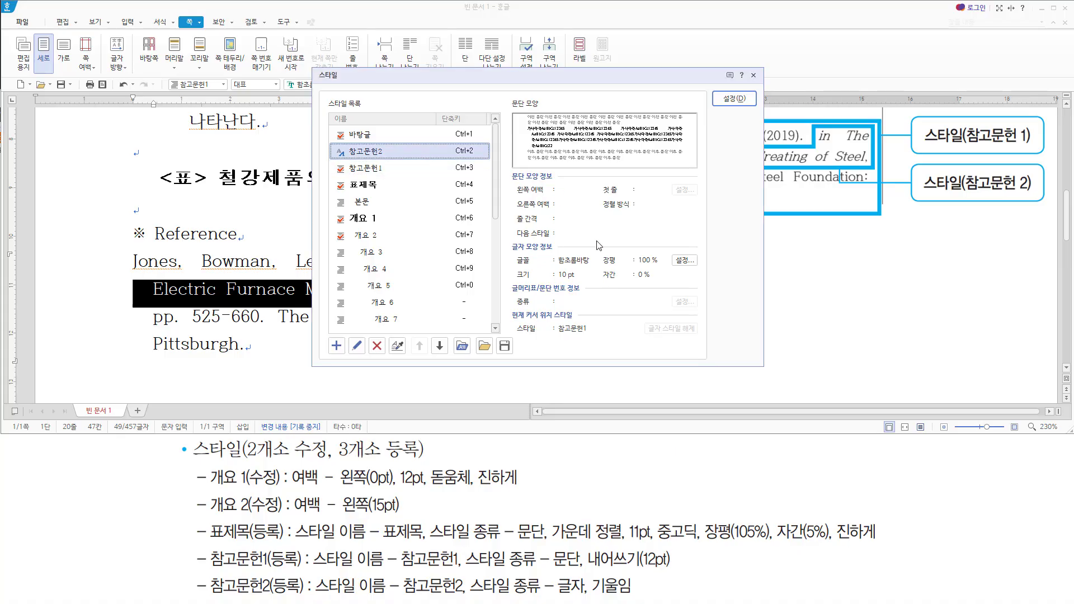
pyautogui.press('alt')
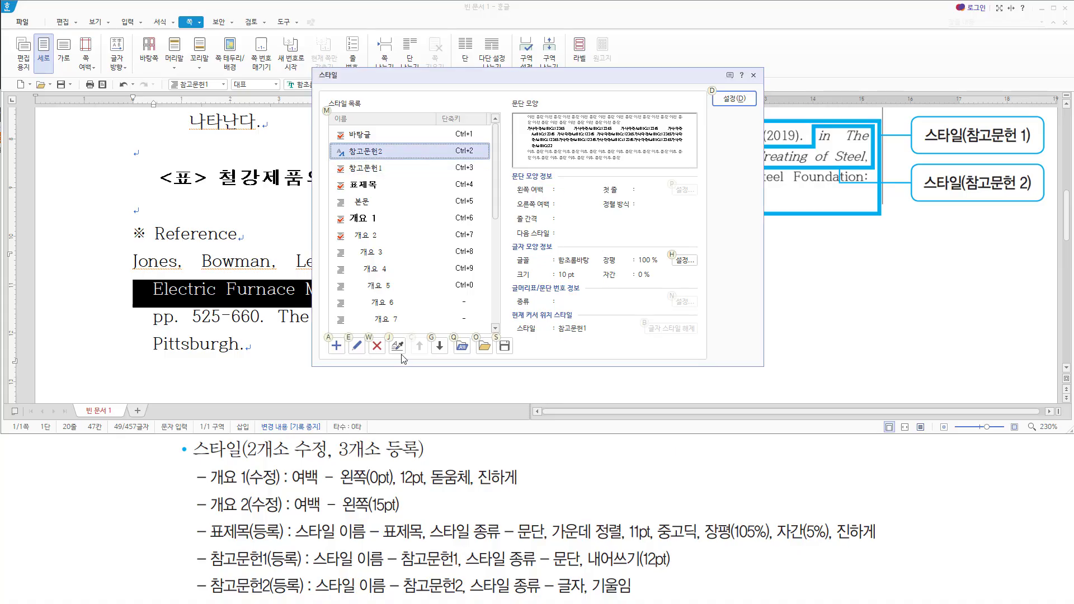
pyautogui.click(357, 345)
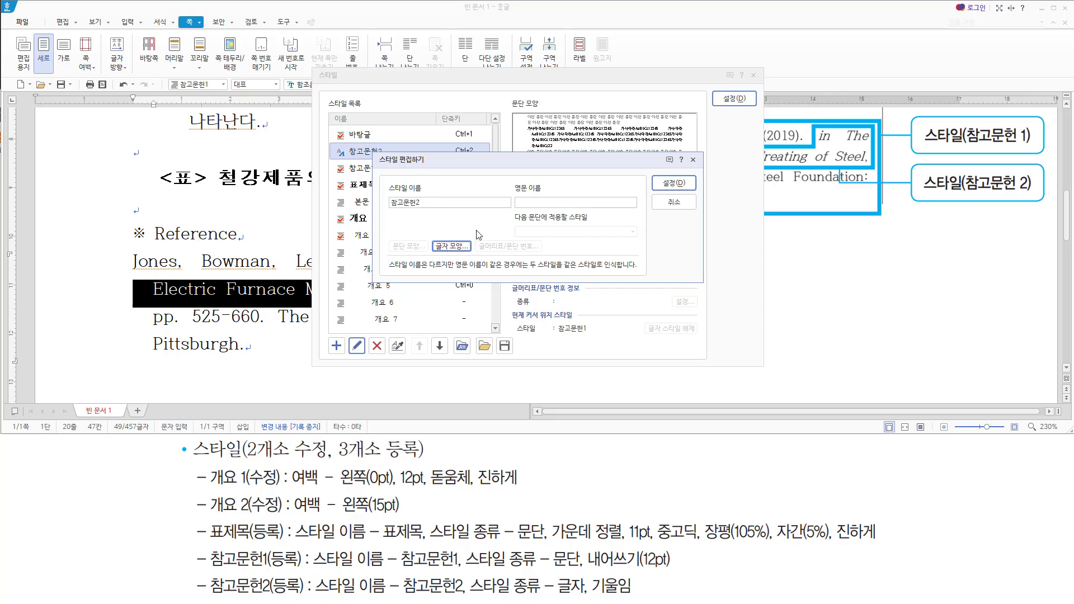
pyautogui.press('alt')
pyautogui.press('l')
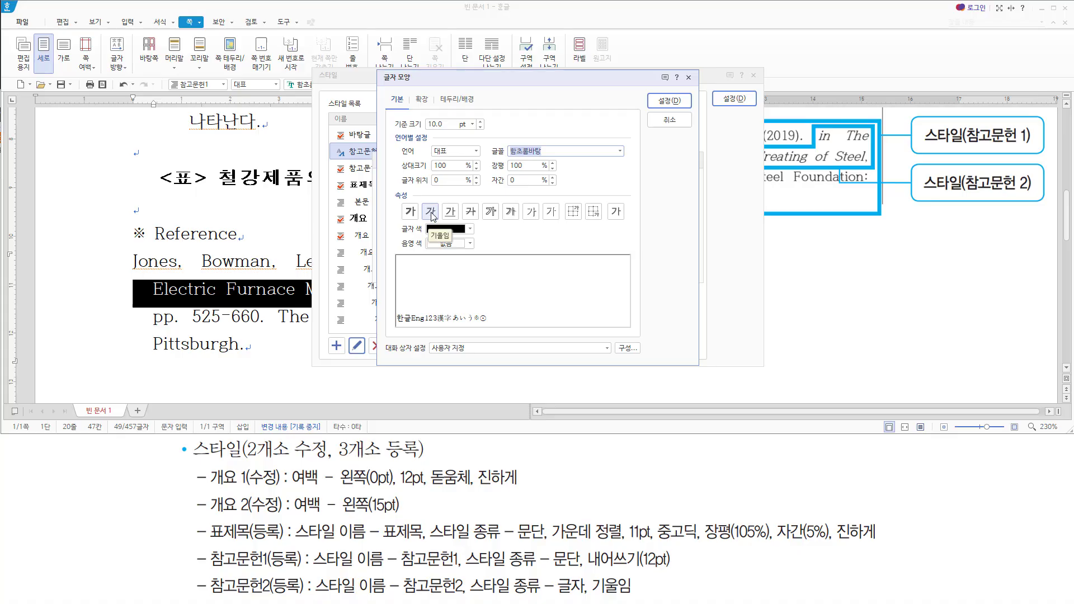
pyautogui.press('alt')
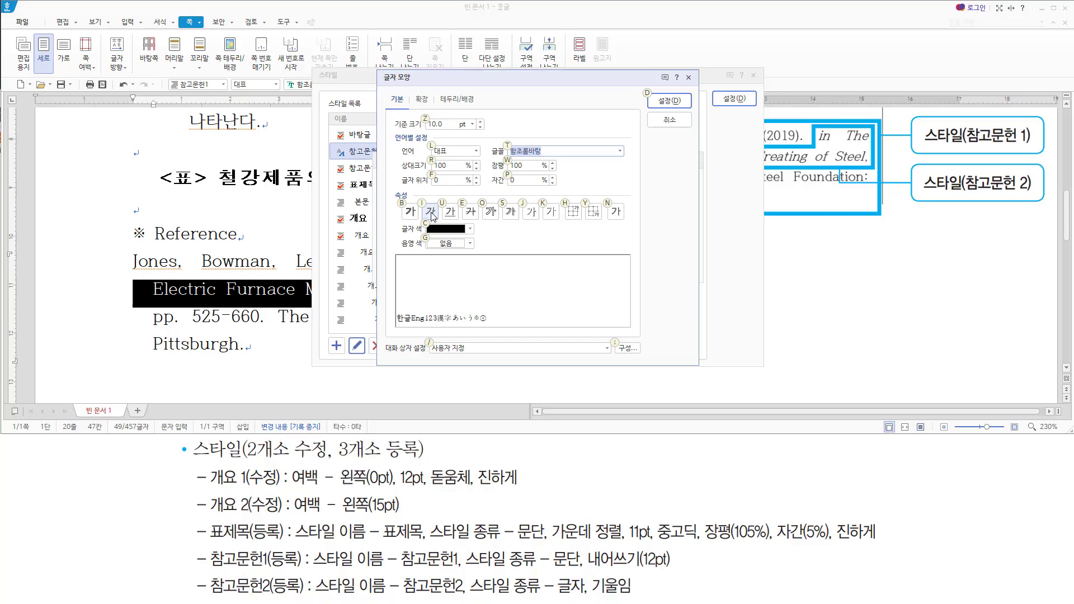
pyautogui.hotkey('alt', 'i')
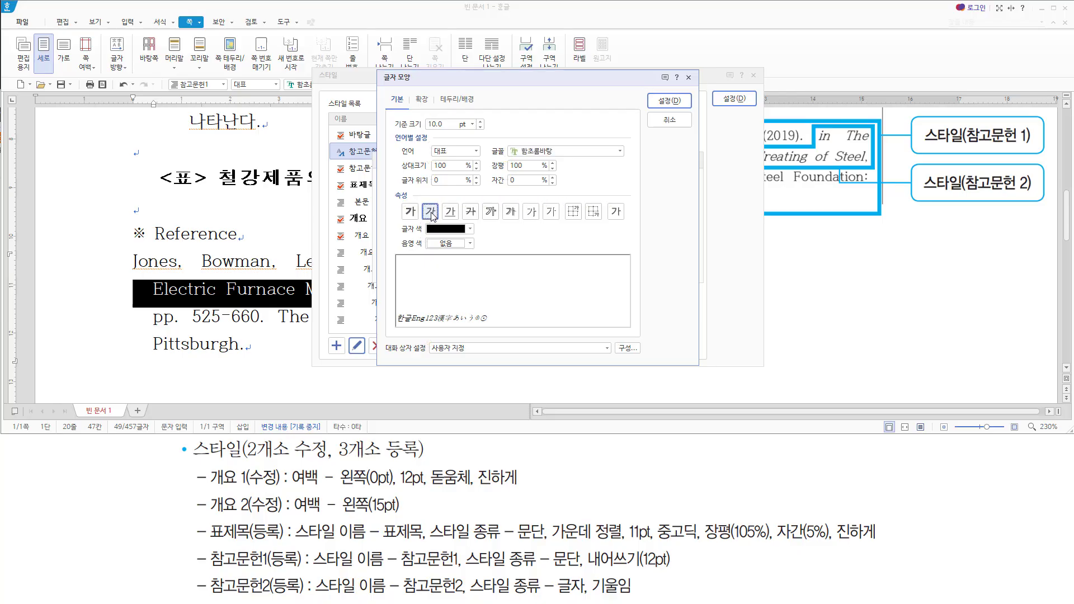
pyautogui.press('Return')
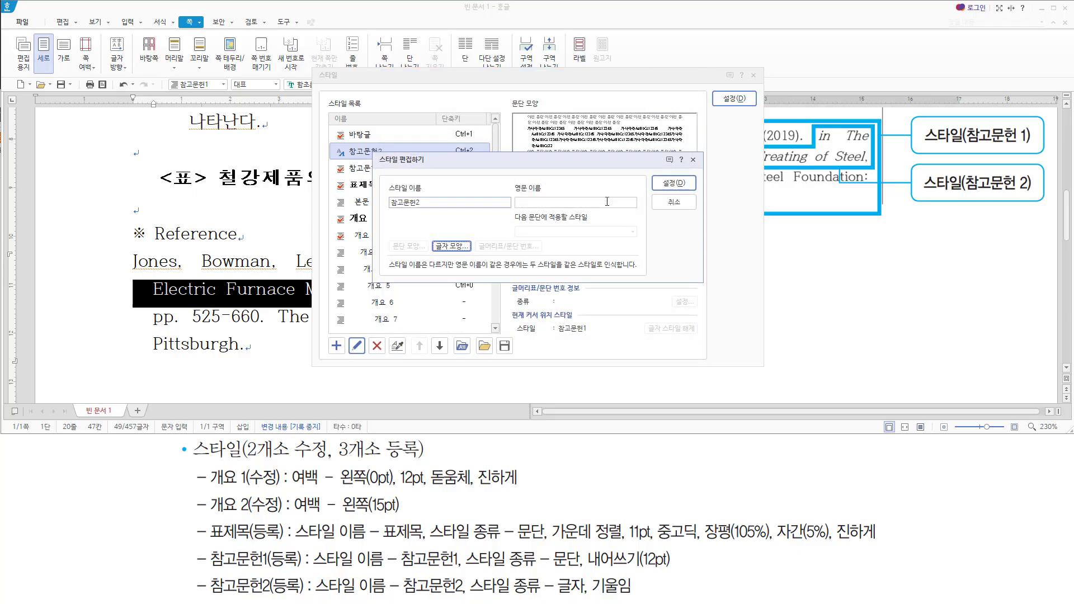
pyautogui.click(669, 182)
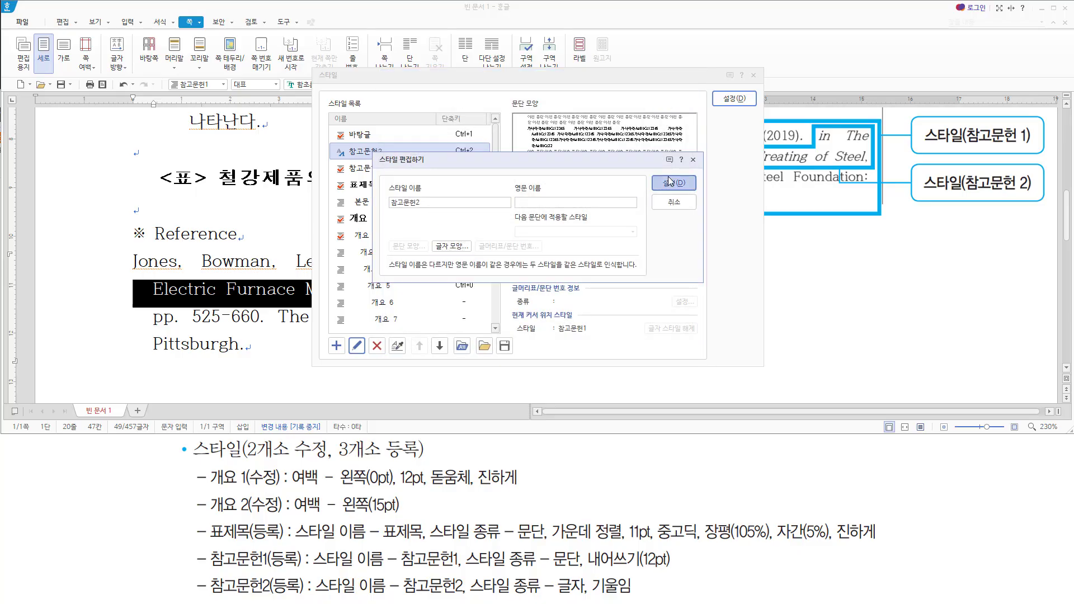
pyautogui.click(733, 99)
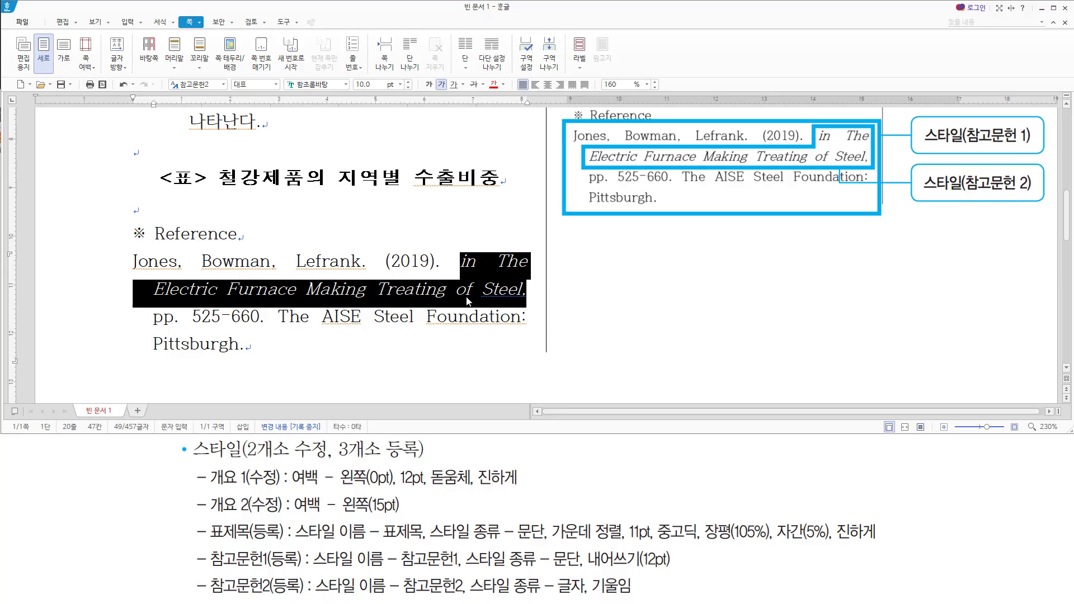
pyautogui.click(406, 346)
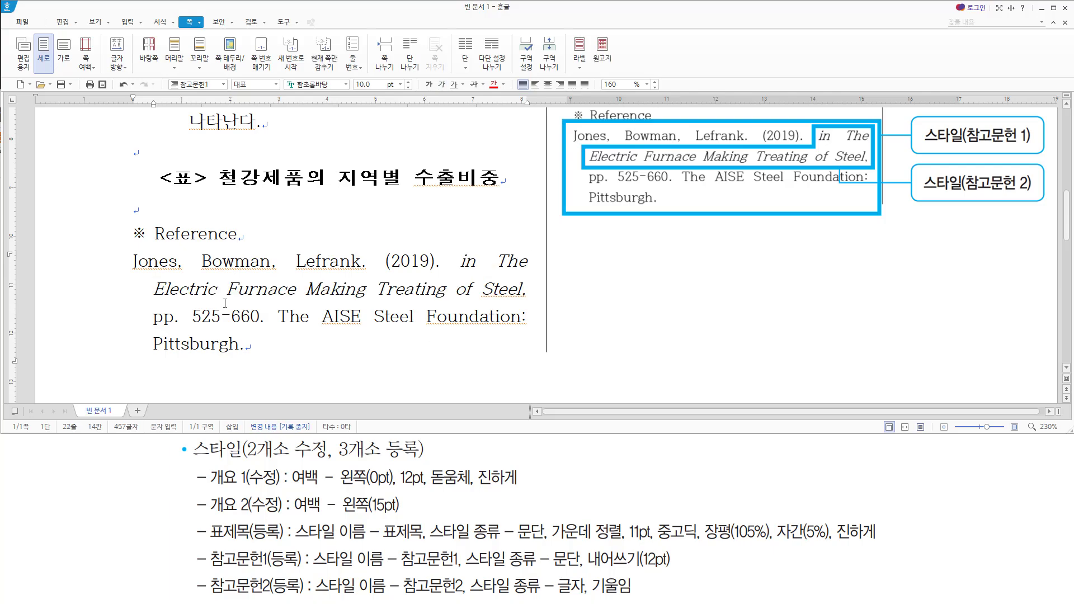
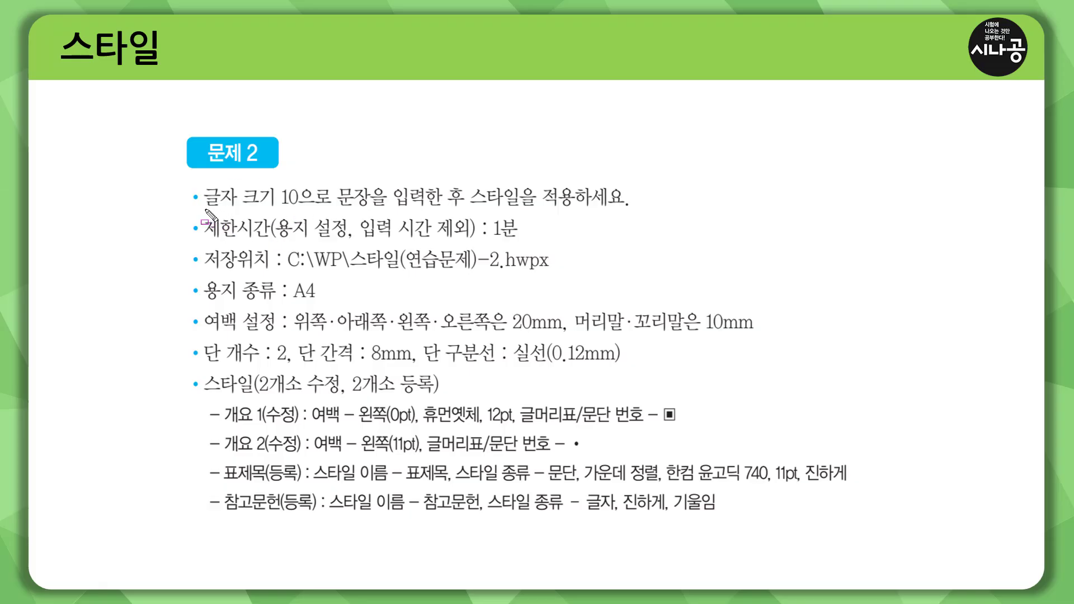
pyautogui.moveTo(206, 210); pyautogui.dragTo(627, 210)
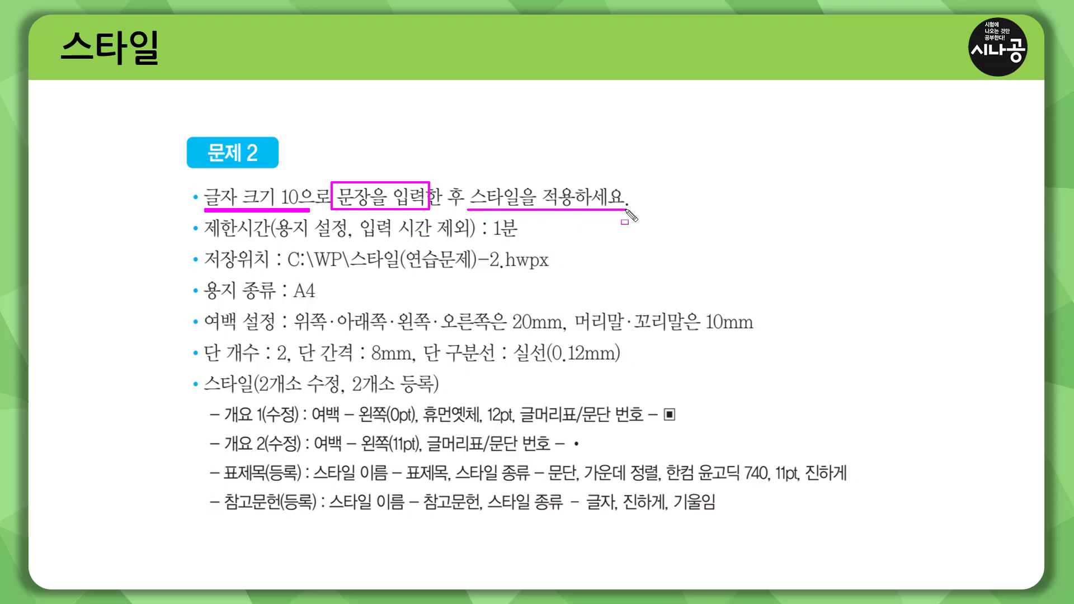
pyautogui.moveTo(204, 238)
pyautogui.mouseDown()
pyautogui.moveTo(524, 238)
pyautogui.moveTo(492, 230)
pyautogui.moveTo(524, 241)
pyautogui.mouseUp()
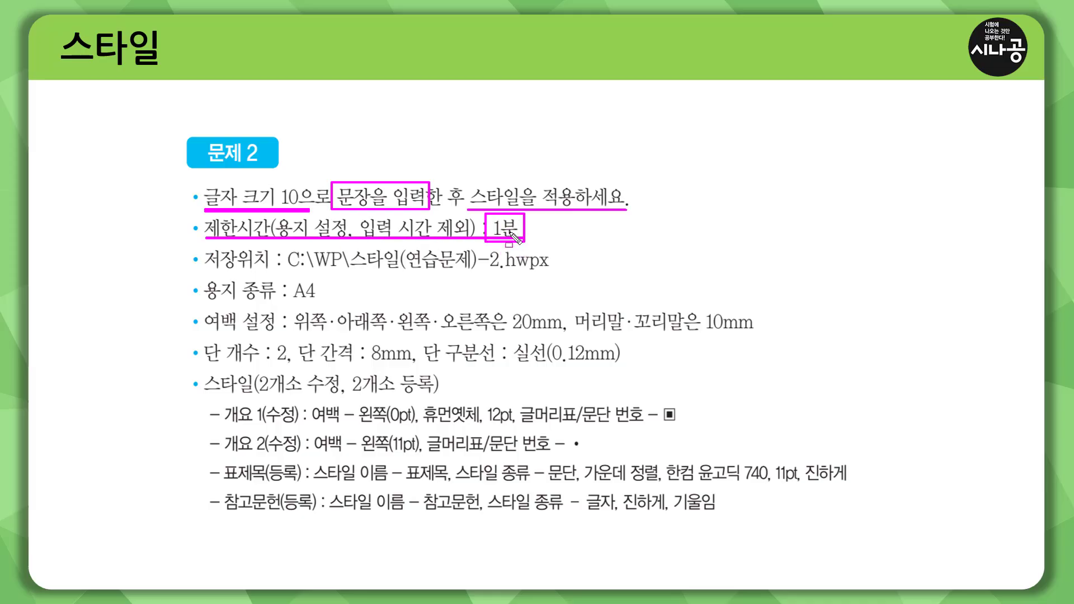
pyautogui.moveTo(185, 375); pyautogui.dragTo(859, 524)
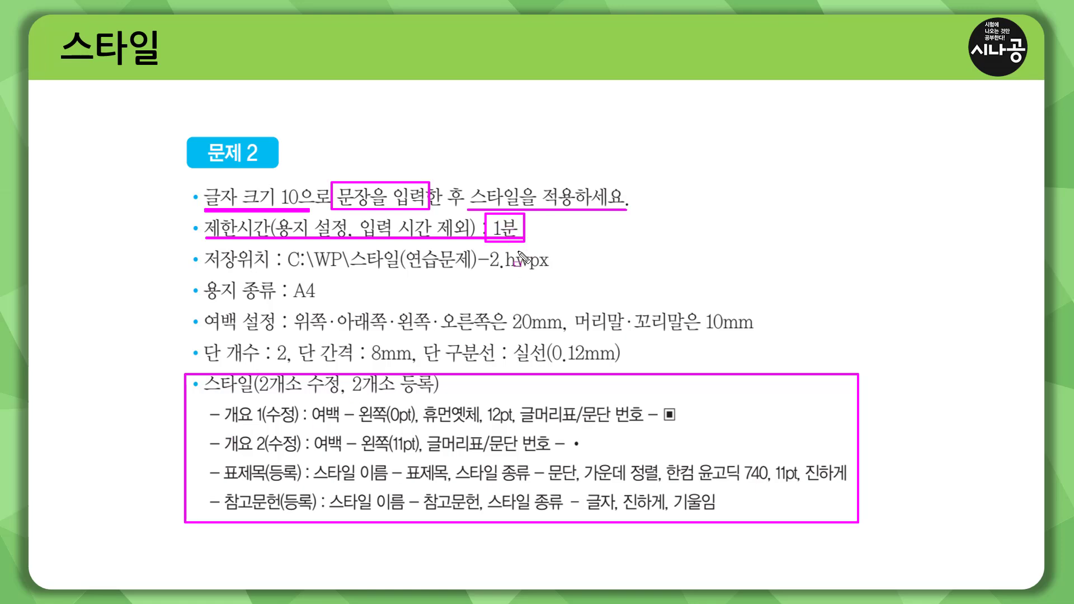
pyautogui.press('Escape')
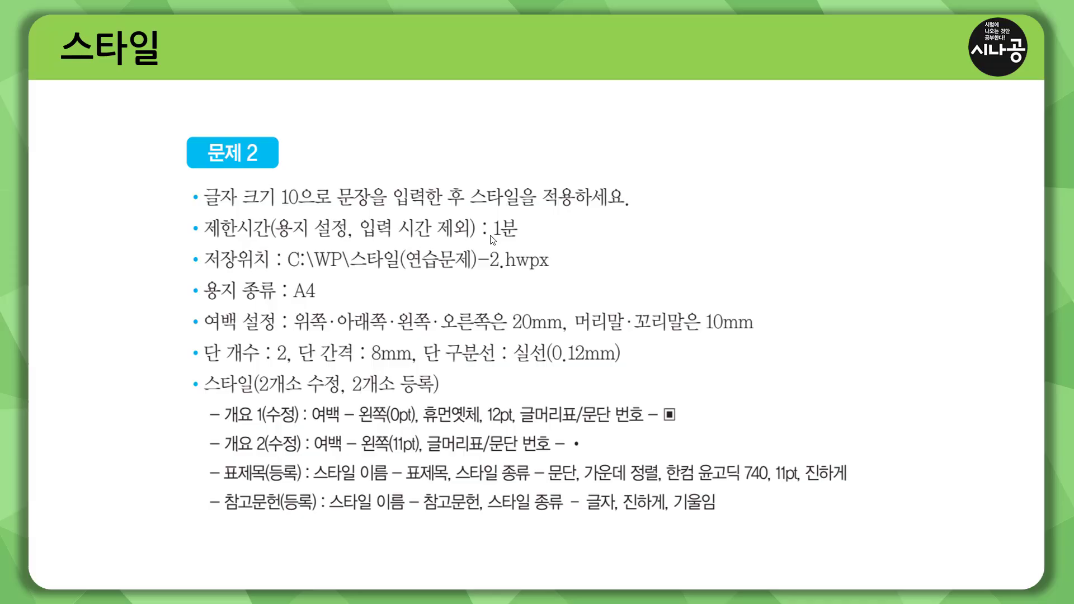
pyautogui.hotkey('ctrl', 'p')
pyautogui.moveTo(181, 367)
pyautogui.mouseDown()
pyautogui.moveTo(870, 534)
pyautogui.moveTo(883, 521)
pyautogui.mouseUp()
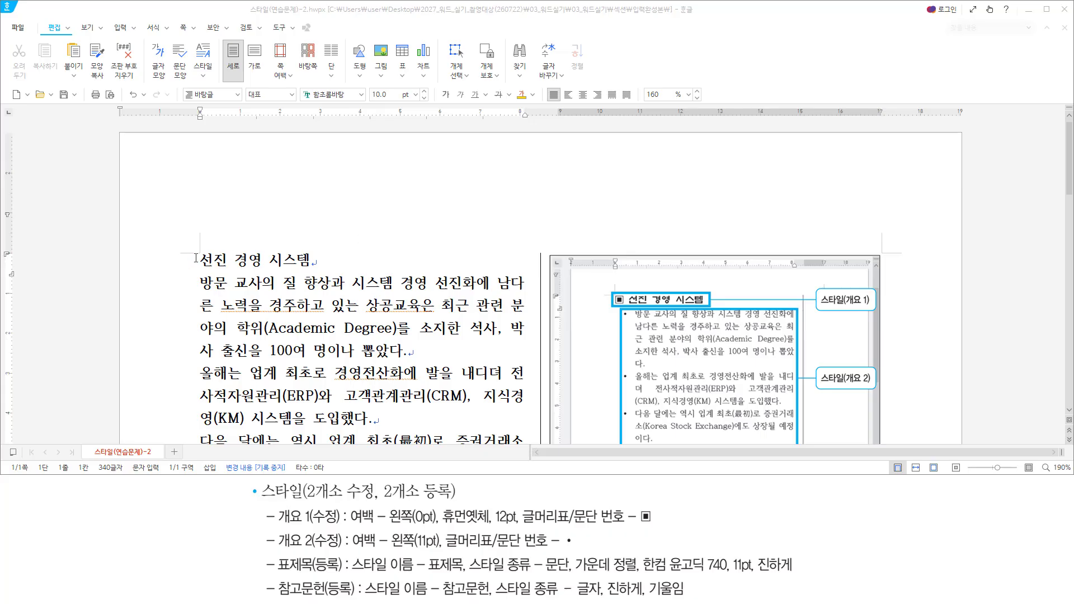
# Step: Examine the unformatted text and the sample beside it showing which style each paragraph needs
pyautogui.click(197, 259)
pyautogui.scroll(-4, 267, 260)
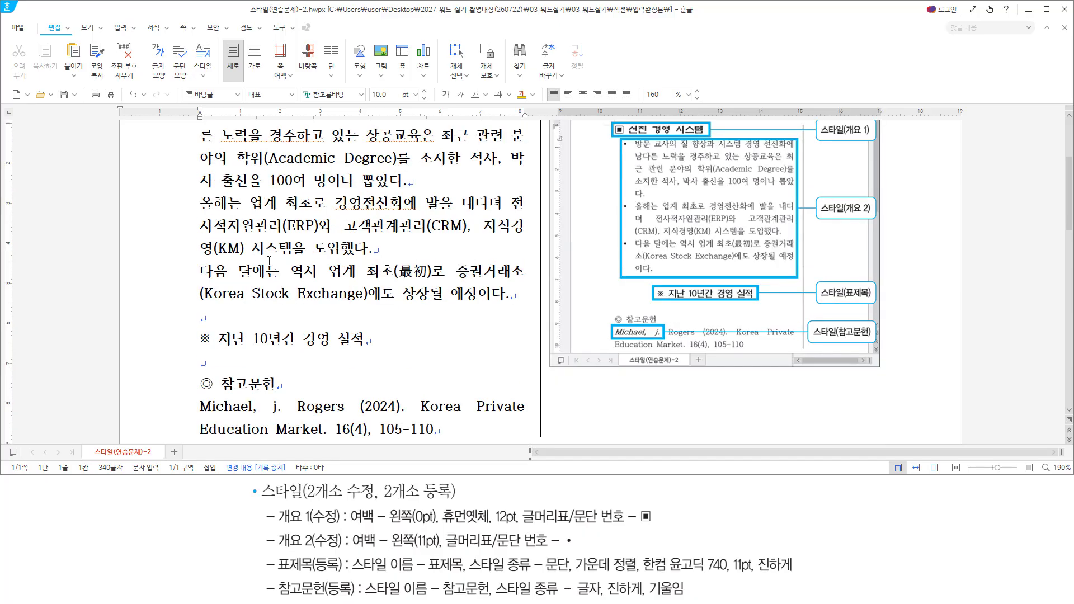
pyautogui.scroll(2, 269, 260)
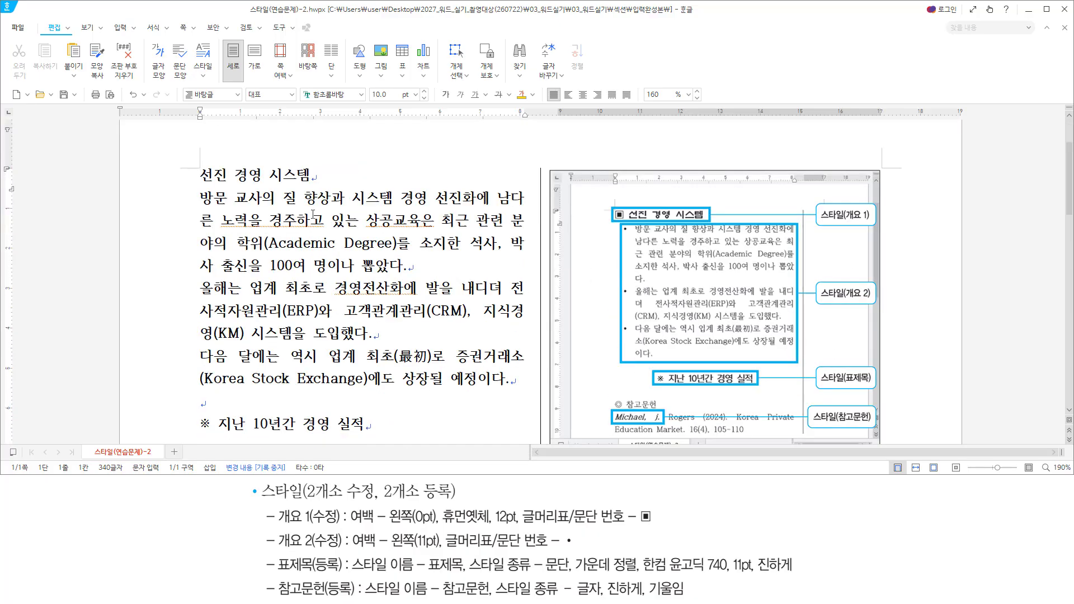
pyautogui.scroll(2, 379, 237)
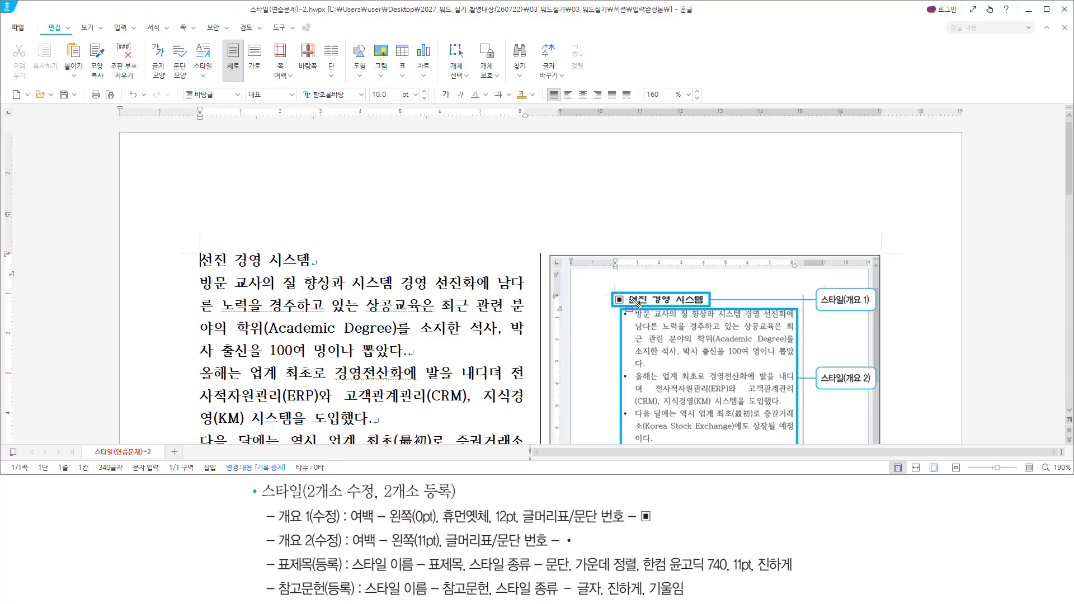
pyautogui.moveTo(613, 306); pyautogui.dragTo(716, 306)
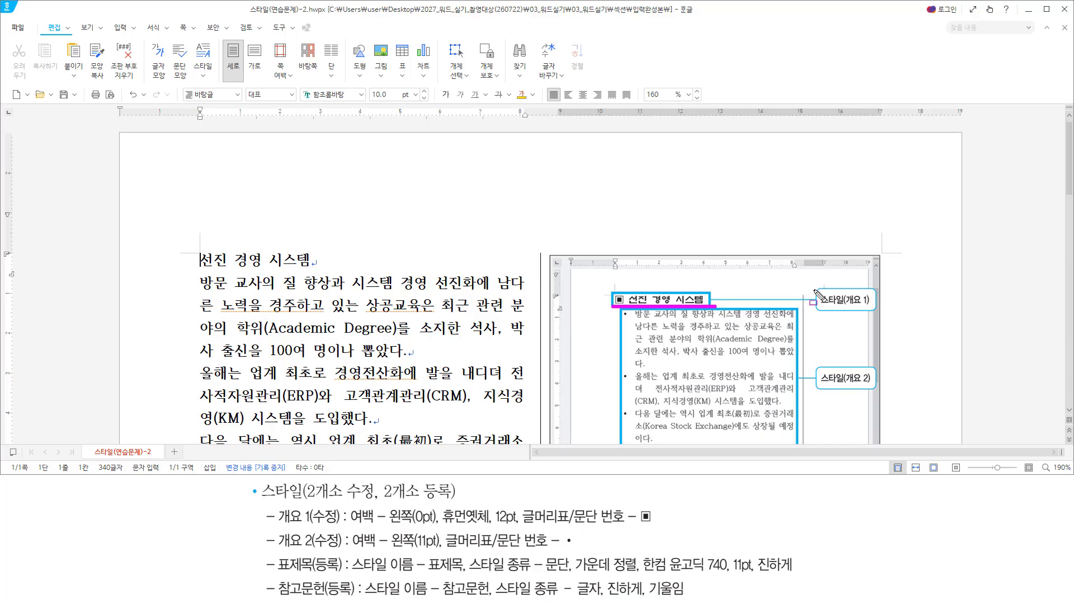
pyautogui.moveTo(811, 289); pyautogui.dragTo(880, 312)
pyautogui.press('Escape')
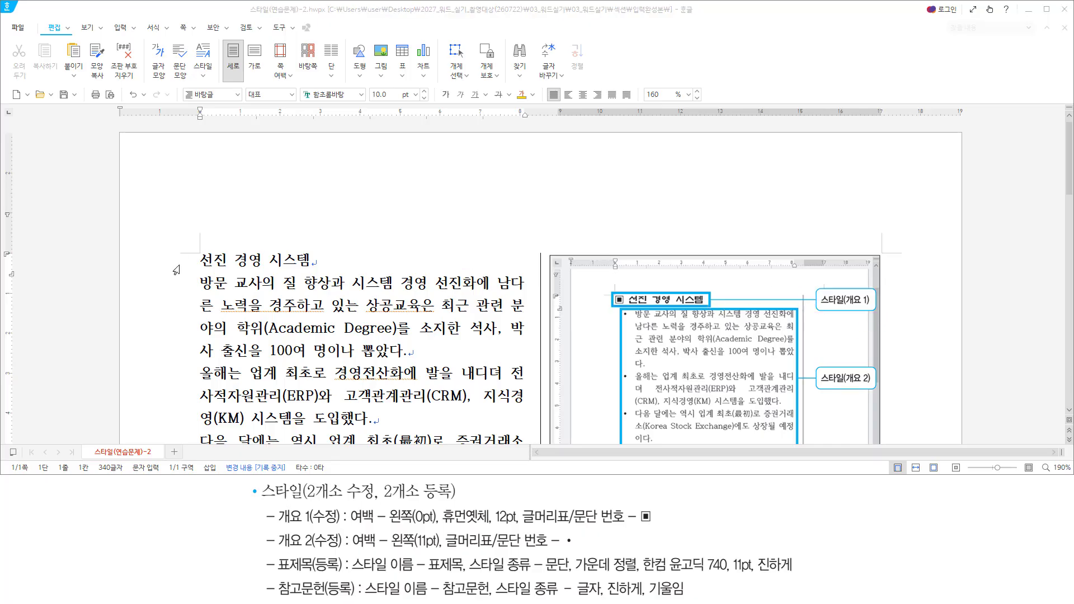
# Step: Place the cursor at the start of the heading "선진 경영 시스템" and open the style (스타일) settings
pyautogui.click(202, 260)
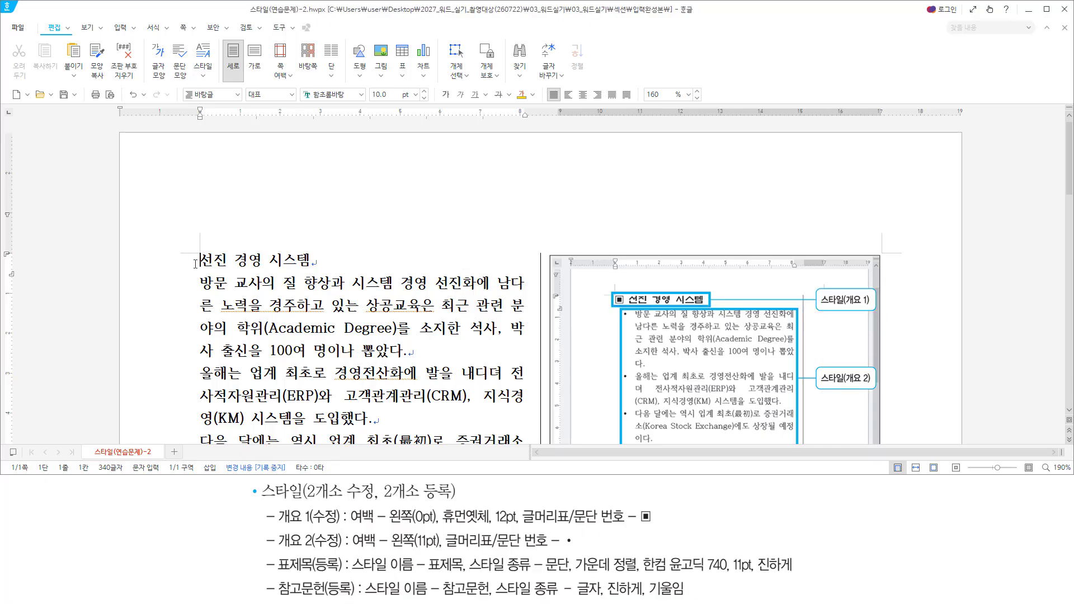
pyautogui.moveTo(192, 248); pyautogui.dragTo(207, 269)
pyautogui.press('Escape')
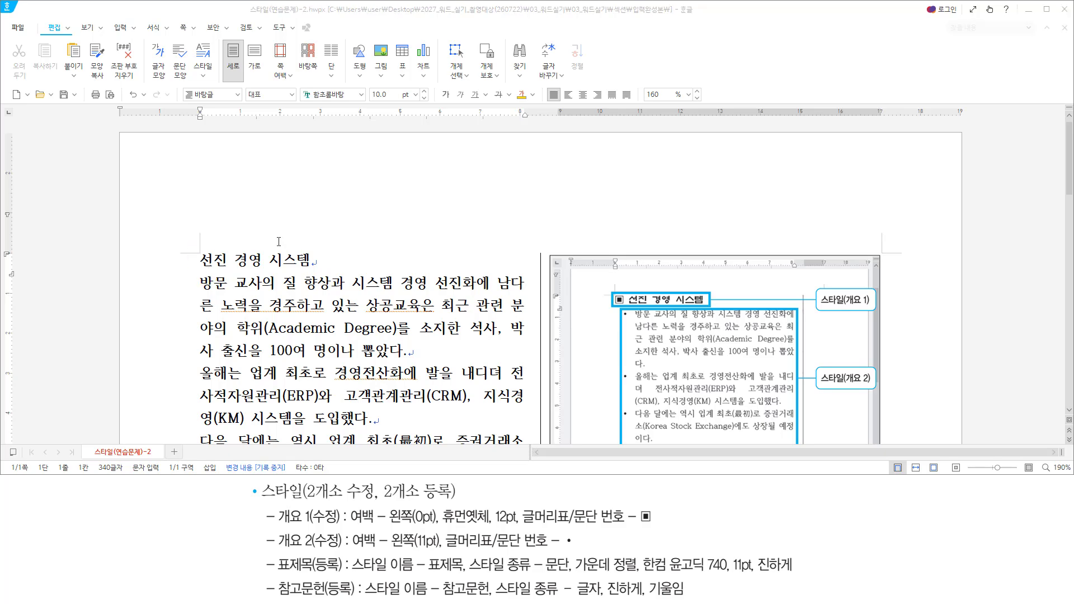
pyautogui.click(424, 27)
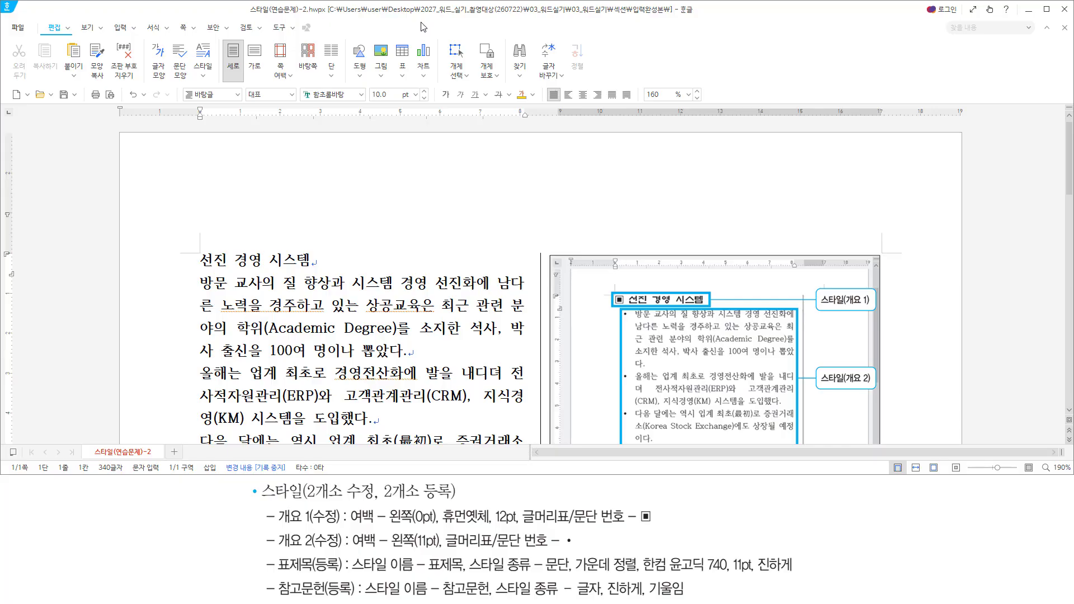
pyautogui.press('F6')
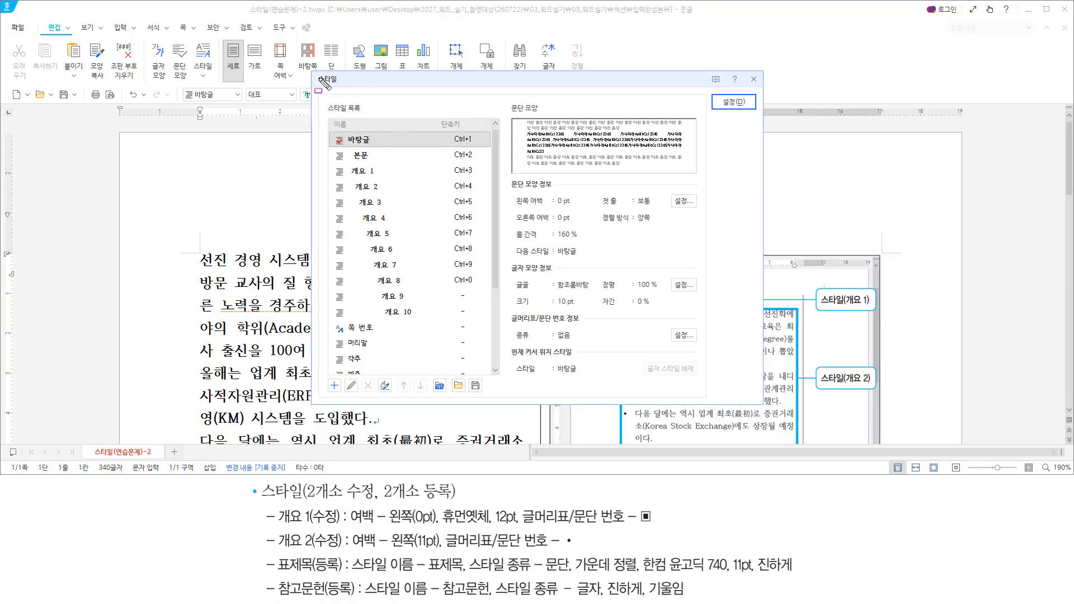
pyautogui.moveTo(314, 72)
pyautogui.mouseDown()
pyautogui.moveTo(318, 165)
pyautogui.moveTo(769, 410)
pyautogui.moveTo(762, 404)
pyautogui.mouseUp()
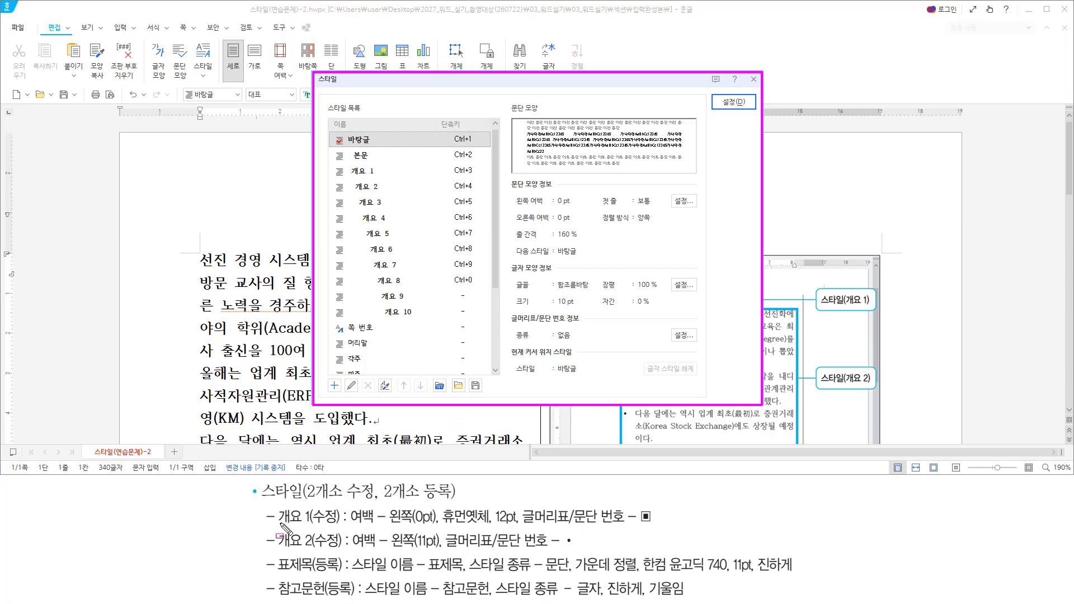
pyautogui.moveTo(279, 524); pyautogui.dragTo(314, 525)
pyautogui.moveTo(331, 162)
pyautogui.mouseDown()
pyautogui.moveTo(394, 187)
pyautogui.moveTo(396, 200)
pyautogui.mouseUp()
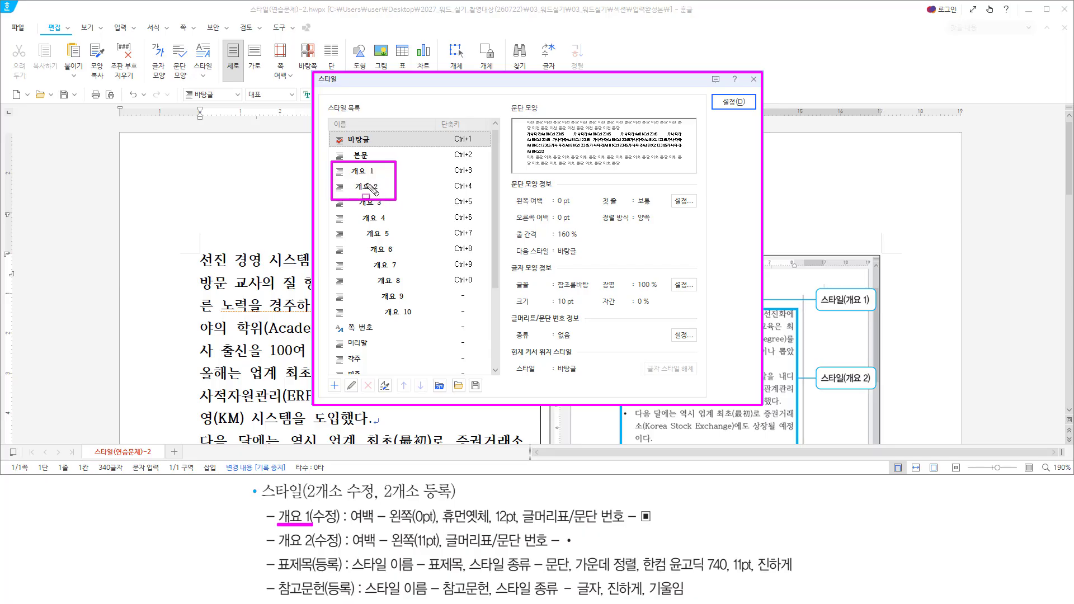
pyautogui.moveTo(278, 547); pyautogui.dragTo(311, 547)
pyautogui.moveTo(312, 505)
pyautogui.mouseDown()
pyautogui.moveTo(321, 546)
pyautogui.moveTo(341, 551)
pyautogui.mouseUp()
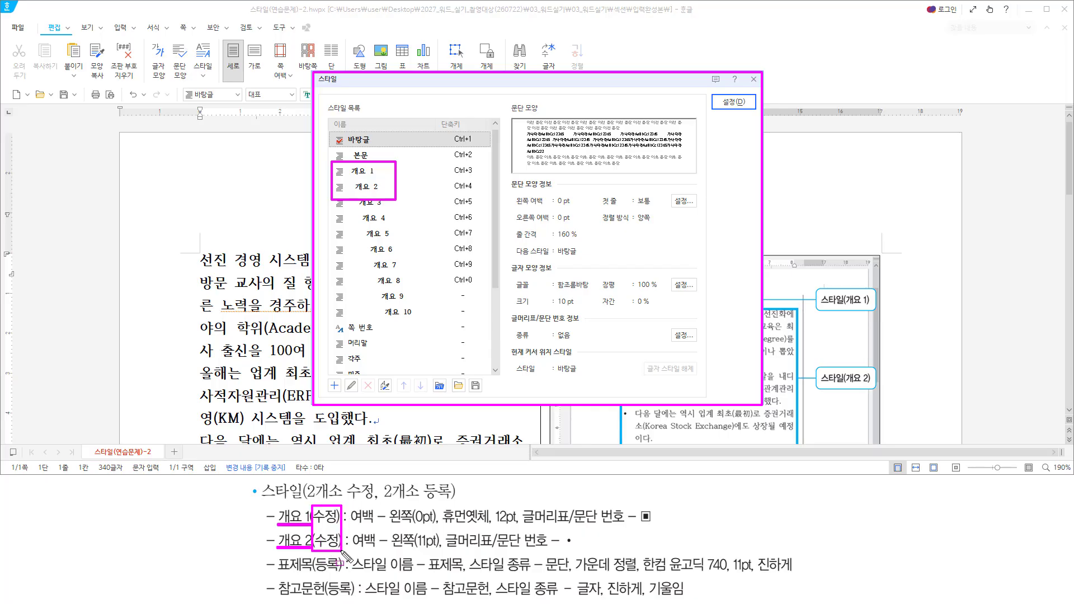
pyautogui.press('Escape')
pyautogui.click(423, 105)
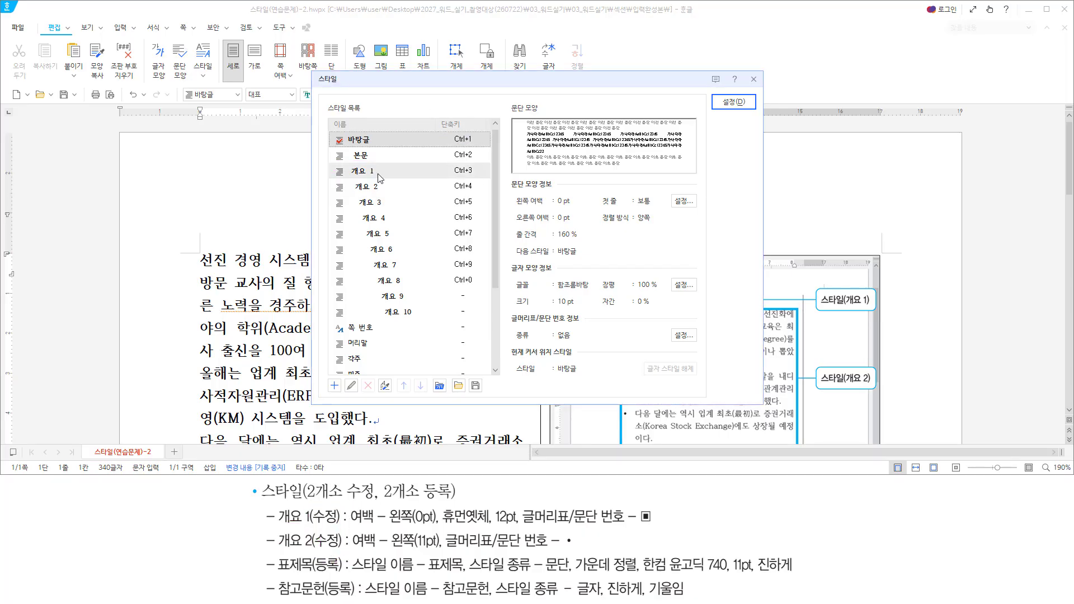
# Step: Select the 개요 1 style and open it for editing
pyautogui.click(379, 177)
pyautogui.moveTo(328, 163)
pyautogui.mouseDown()
pyautogui.moveTo(335, 174)
pyautogui.moveTo(399, 179)
pyautogui.mouseUp()
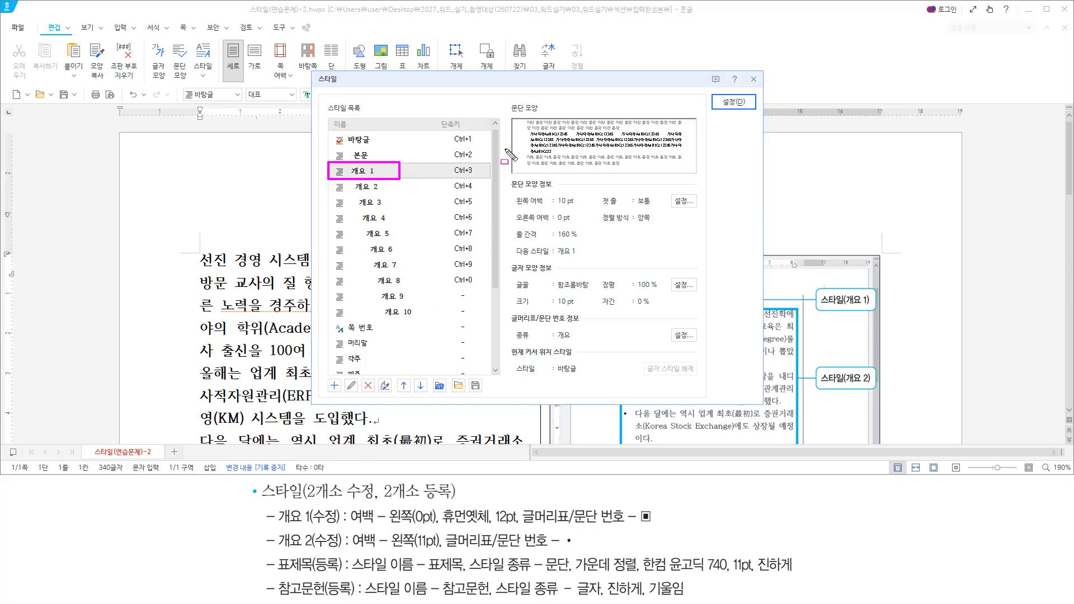
pyautogui.press('Escape')
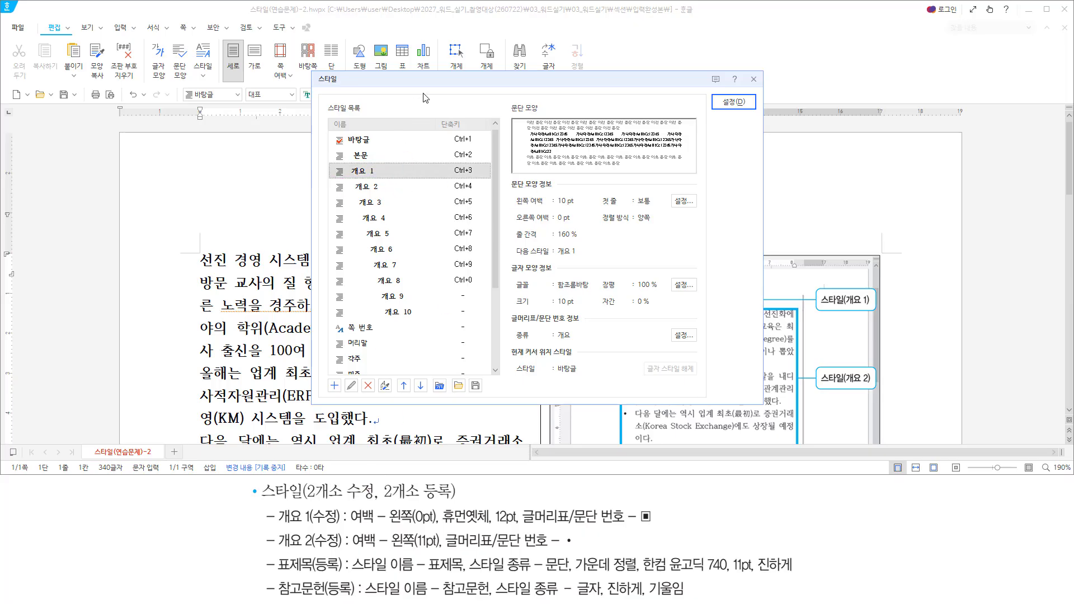
pyautogui.press('alt')
pyautogui.press('e')
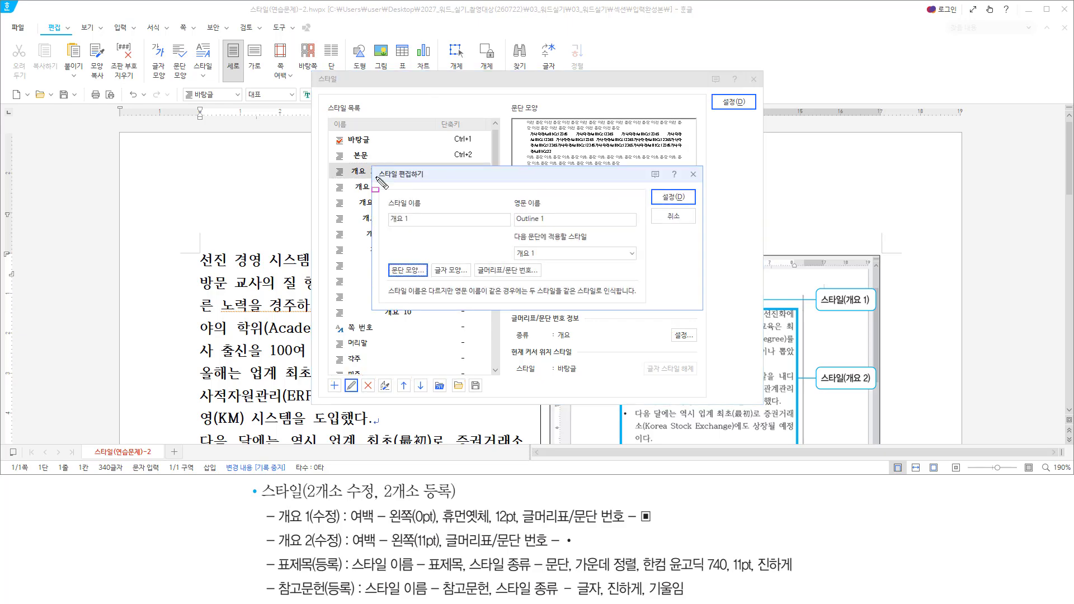
pyautogui.moveTo(373, 166)
pyautogui.mouseDown()
pyautogui.moveTo(435, 185)
pyautogui.moveTo(442, 283)
pyautogui.moveTo(714, 323)
pyautogui.moveTo(703, 310)
pyautogui.mouseUp()
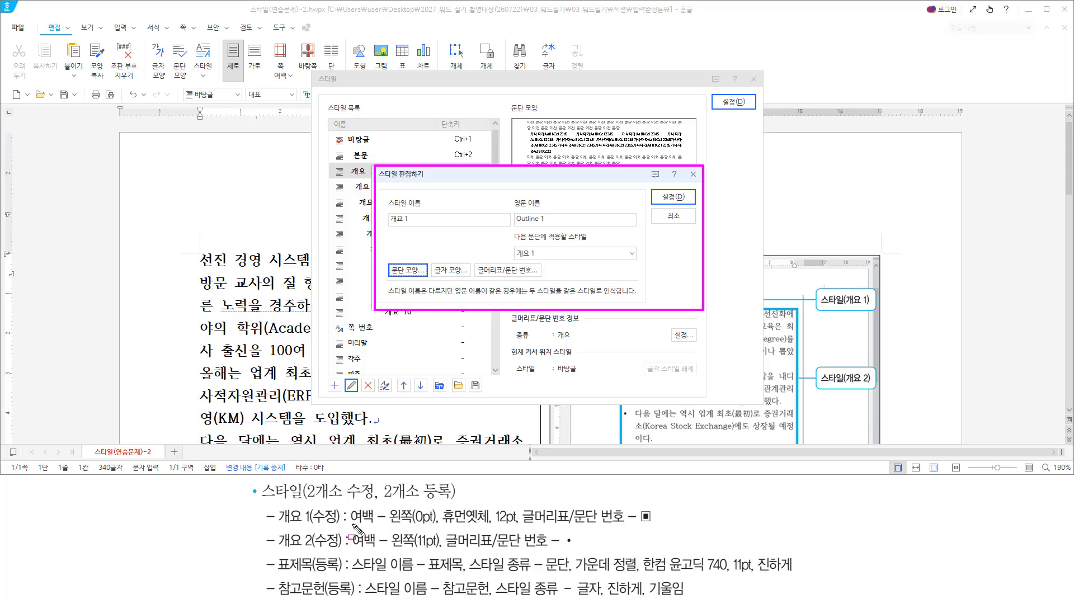
pyautogui.moveTo(349, 524); pyautogui.dragTo(436, 526)
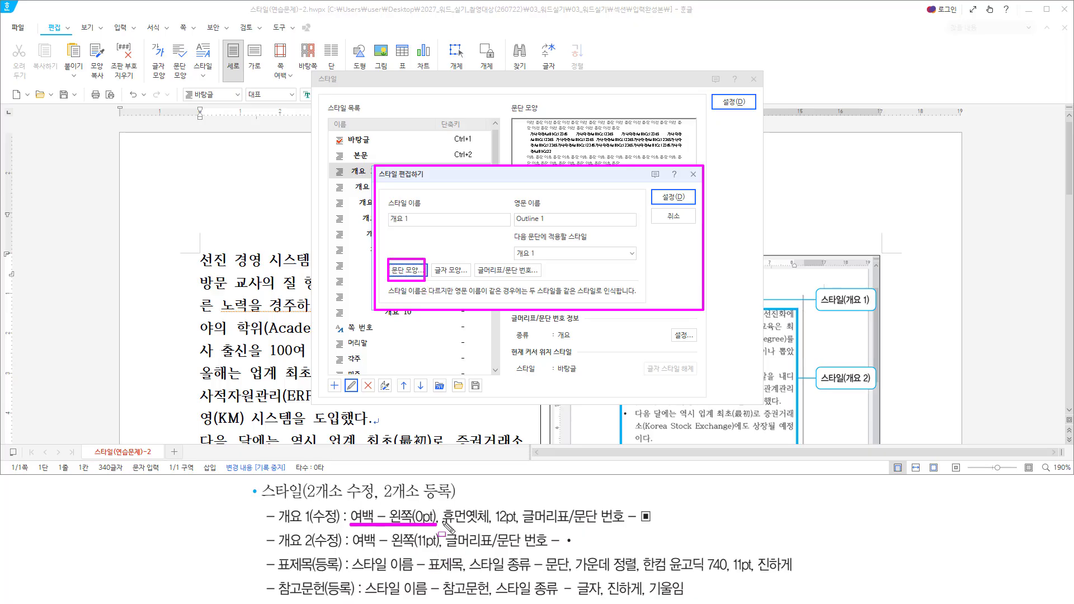
pyautogui.moveTo(440, 505)
pyautogui.mouseDown()
pyautogui.moveTo(456, 523)
pyautogui.moveTo(521, 527)
pyautogui.mouseUp()
pyautogui.moveTo(435, 258)
pyautogui.mouseDown()
pyautogui.moveTo(451, 278)
pyautogui.moveTo(468, 279)
pyautogui.mouseUp()
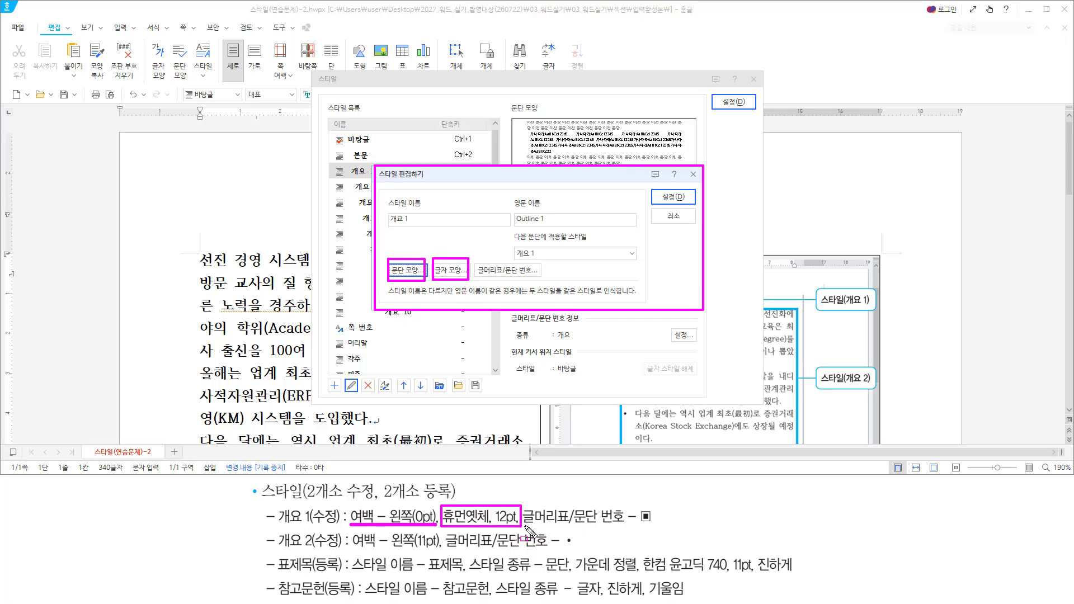
pyautogui.moveTo(523, 525); pyautogui.dragTo(656, 526)
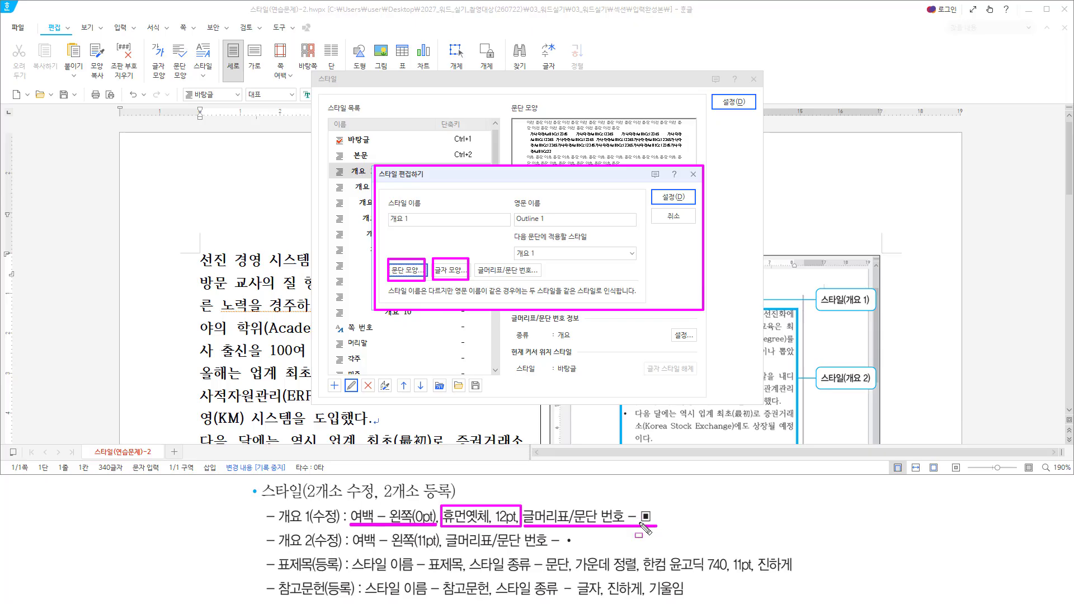
pyautogui.moveTo(474, 258)
pyautogui.mouseDown()
pyautogui.moveTo(486, 283)
pyautogui.moveTo(563, 277)
pyautogui.mouseUp()
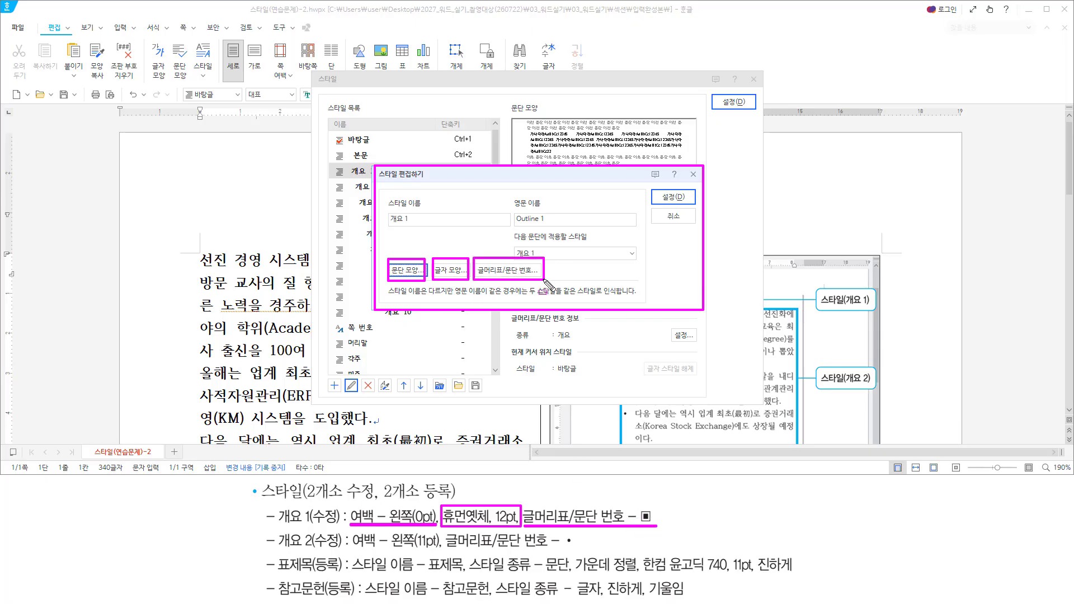
pyautogui.press('Escape')
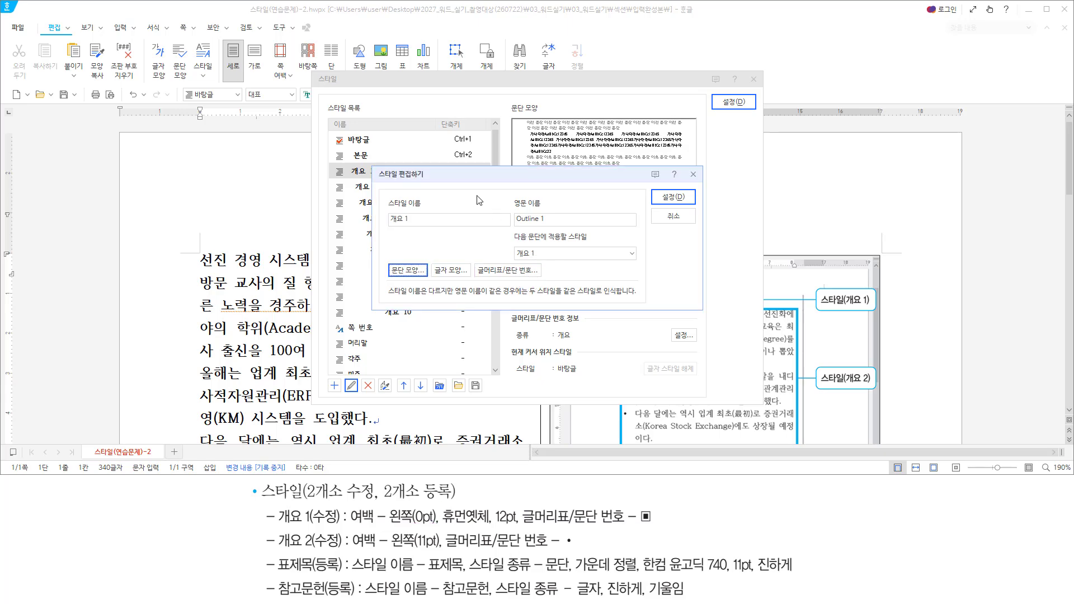
# Step: Set the left margin (왼쪽 여백) of the 개요 1 style to 0 pt in its paragraph settings
pyautogui.press('alt')
pyautogui.press('t')
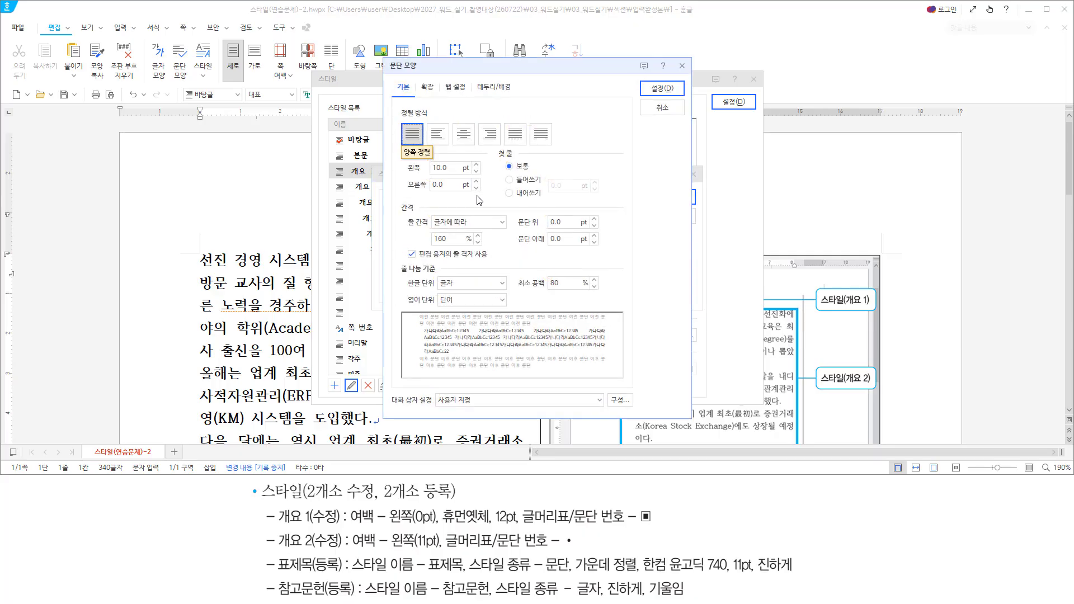
pyautogui.press('alt')
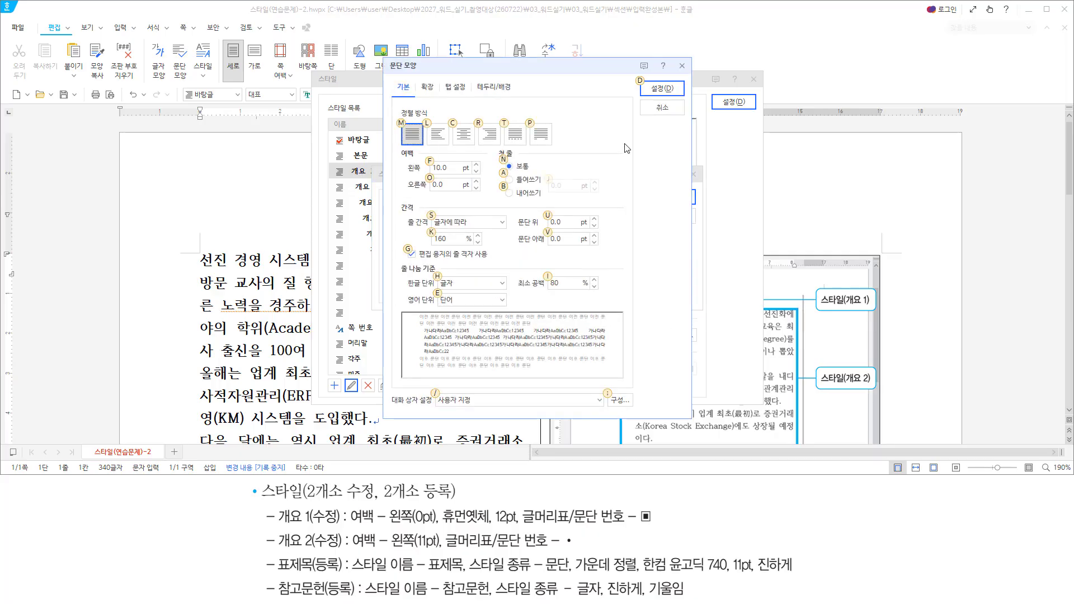
pyautogui.hotkey('alt', 'f')
pyautogui.write('0')
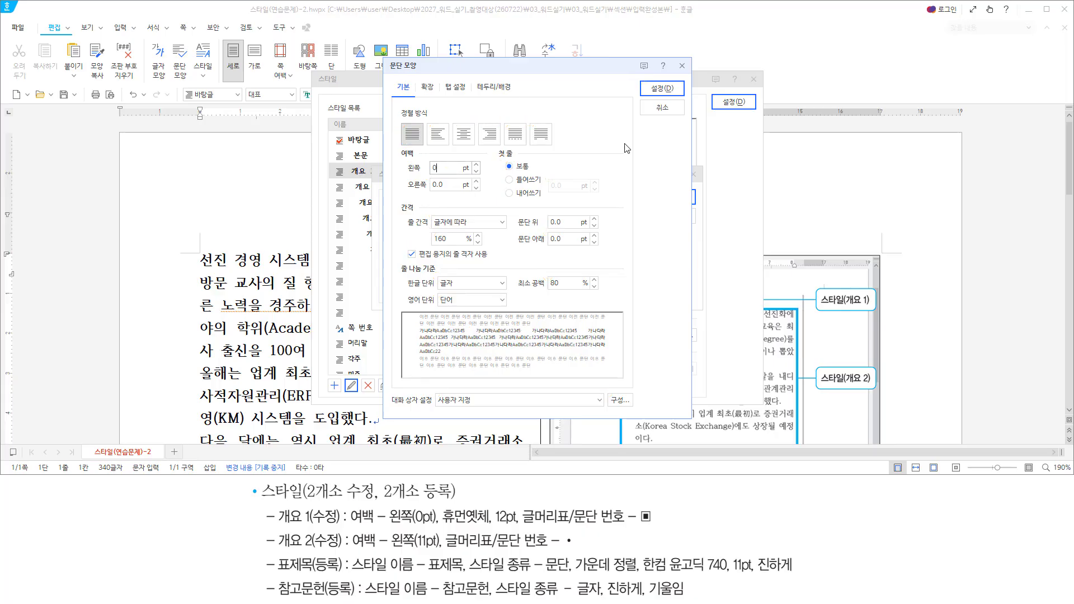
pyautogui.press('Return')
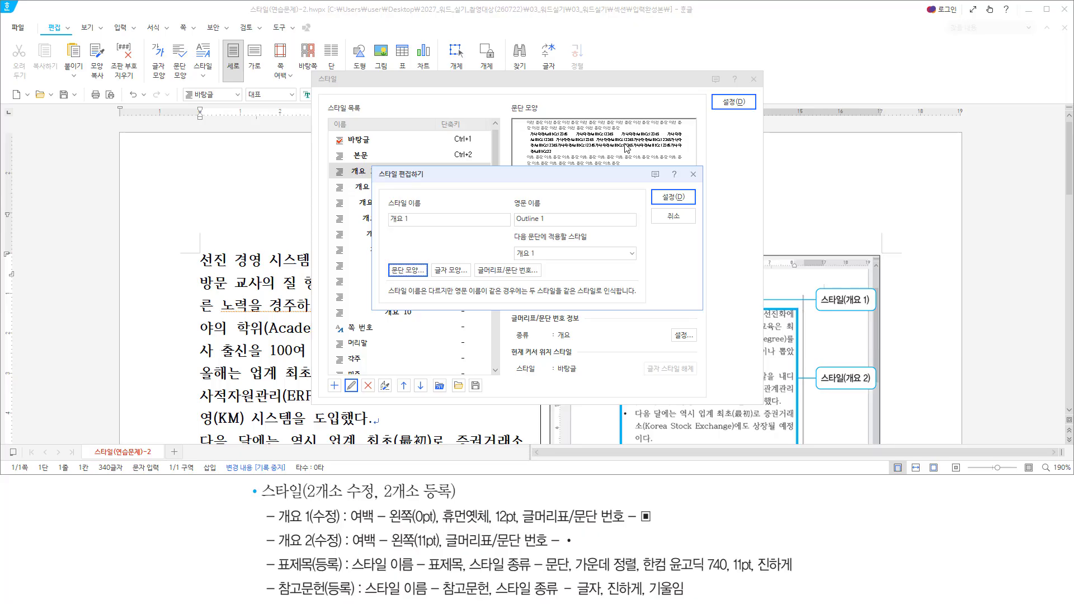
# Step: Set the font of the 개요 1 style to 휴먼옛체 at 12 pt in its character settings (글자 모양)
pyautogui.press('alt')
pyautogui.press('l')
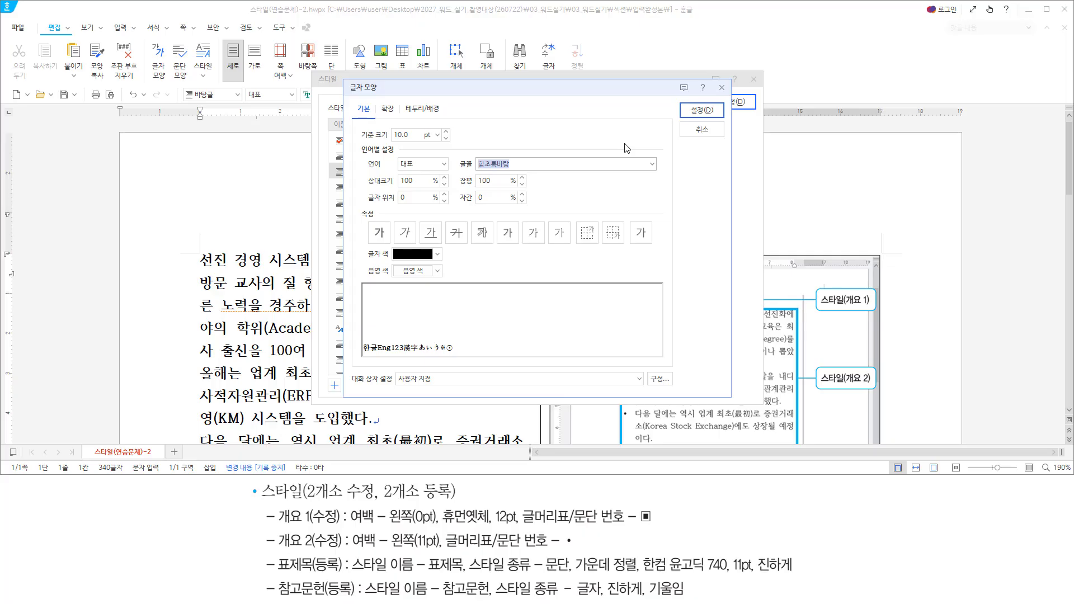
pyautogui.write('휴먼')
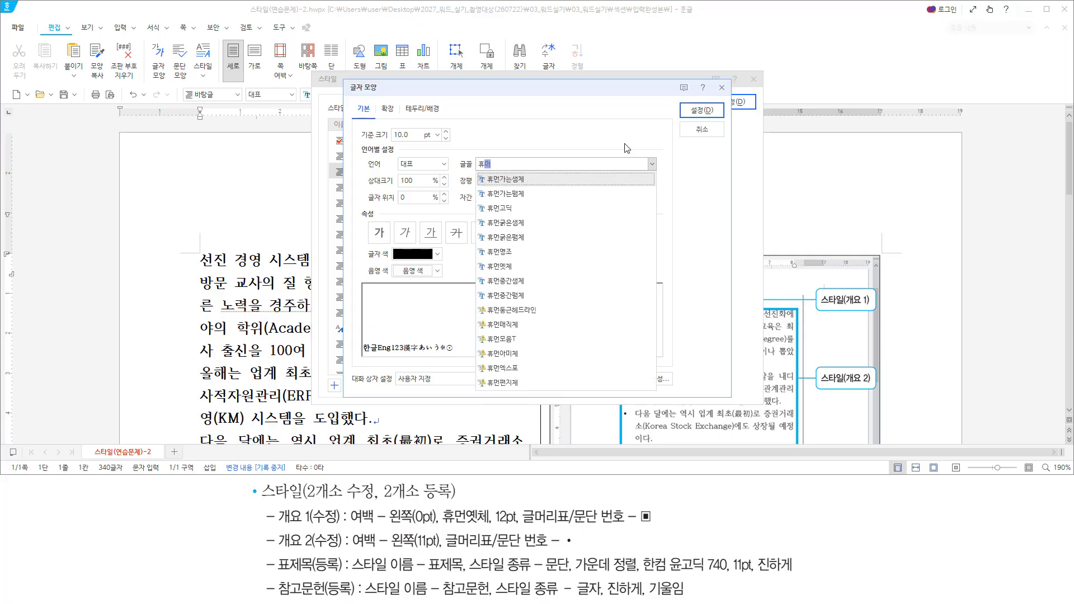
pyautogui.write('예')
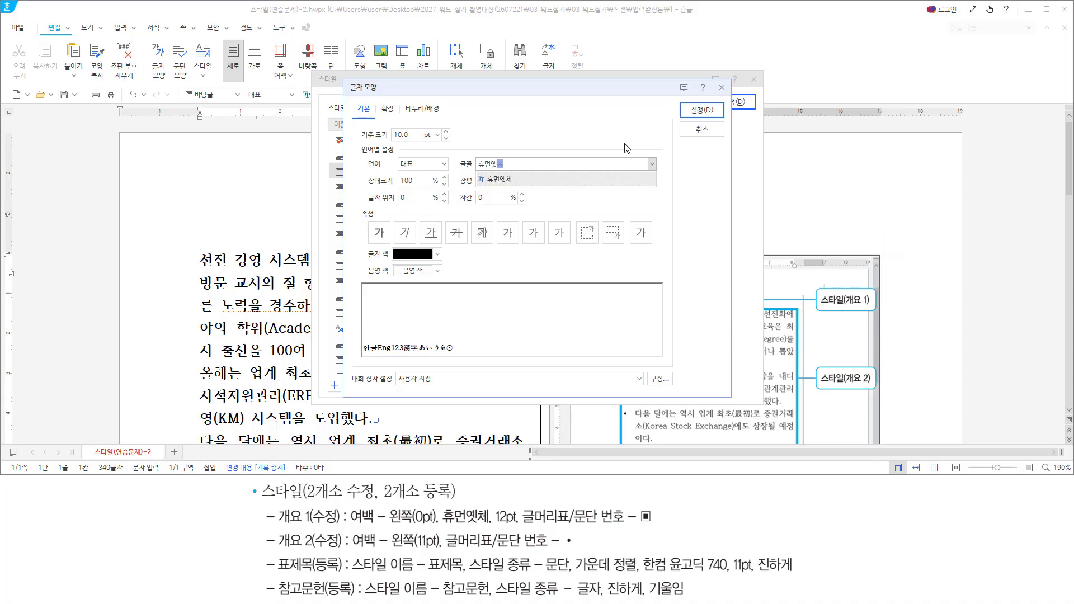
pyautogui.press('Return')
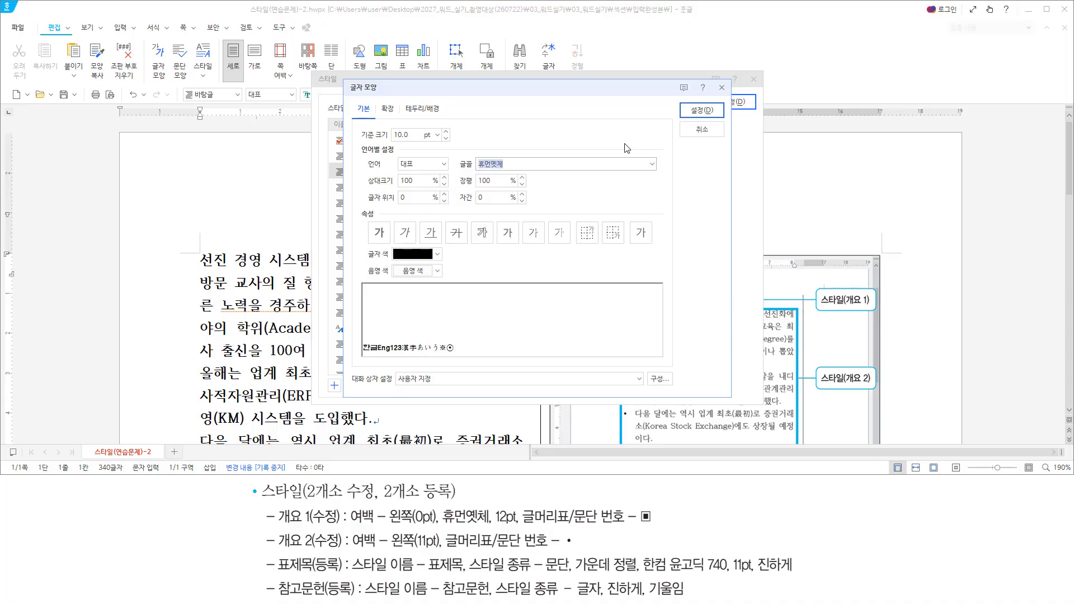
pyautogui.hotkey('alt', 'z')
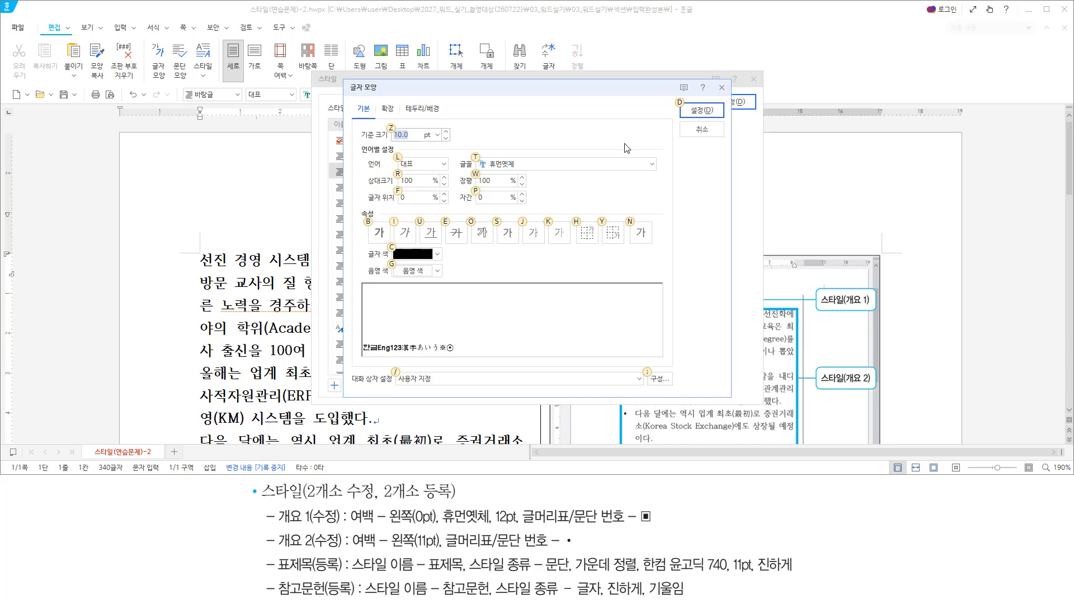
pyautogui.write('12')
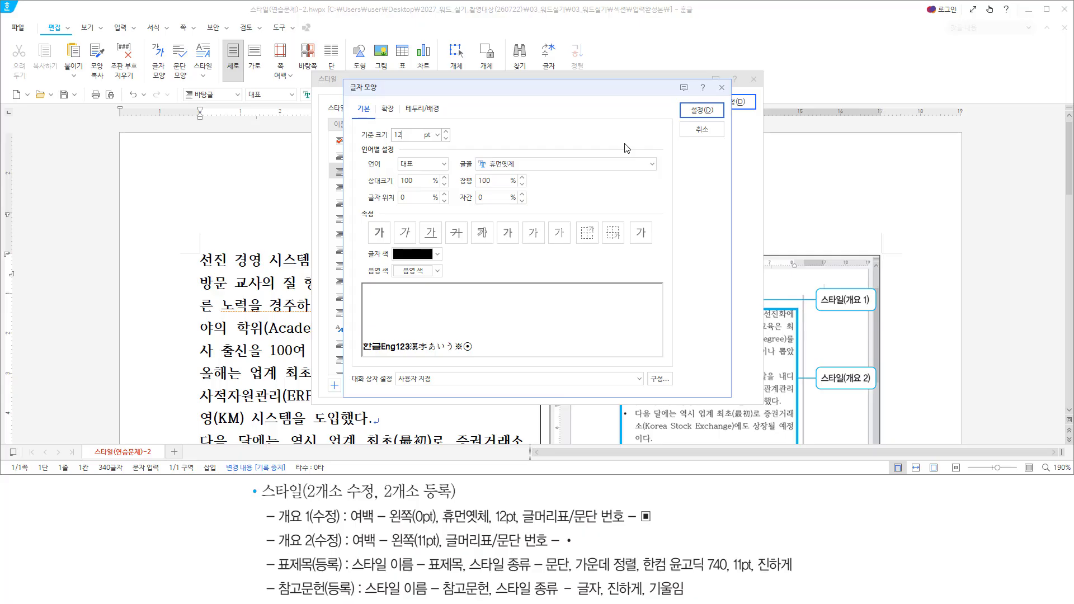
pyautogui.press('Return')
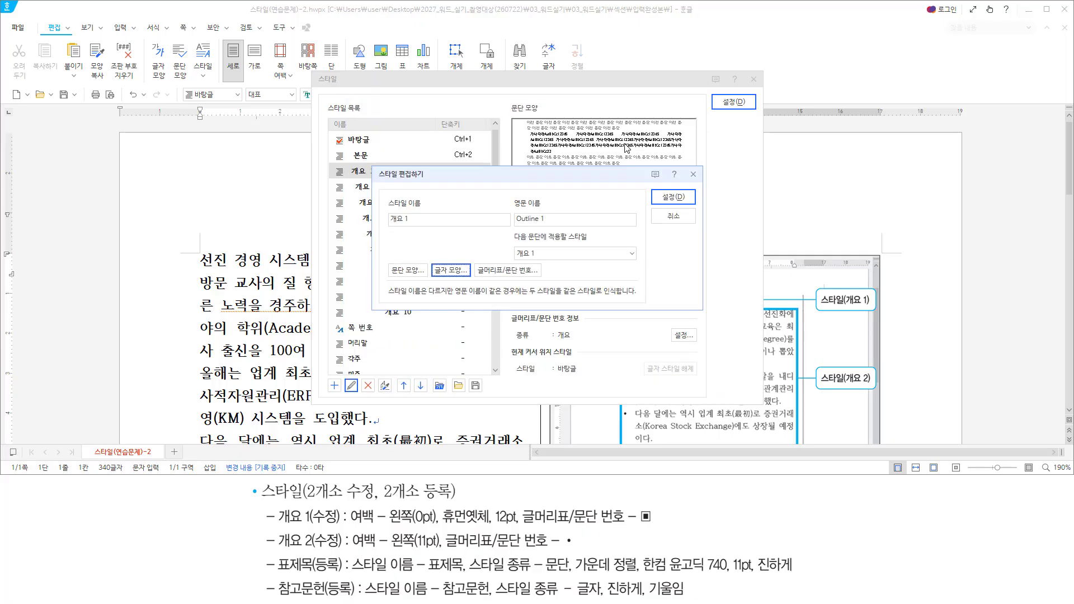
# Step: Choose the filled diamond bullet (글머리표) for the 개요 1 style and open its custom definition (사용자 정의)
pyautogui.press('alt')
pyautogui.press('b')
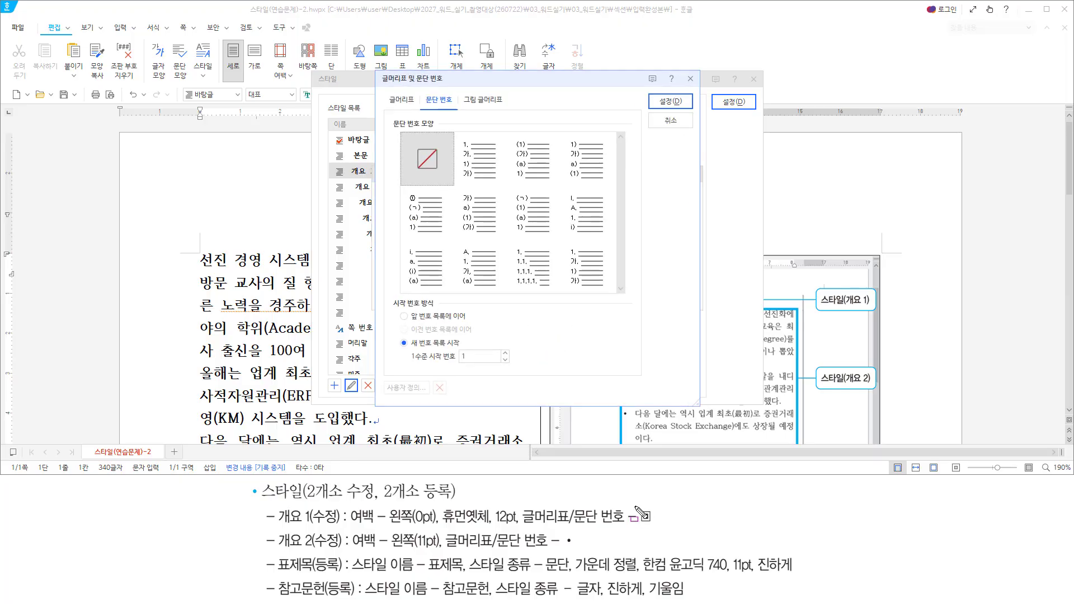
pyautogui.moveTo(635, 506); pyautogui.dragTo(658, 525)
pyautogui.click(410, 106)
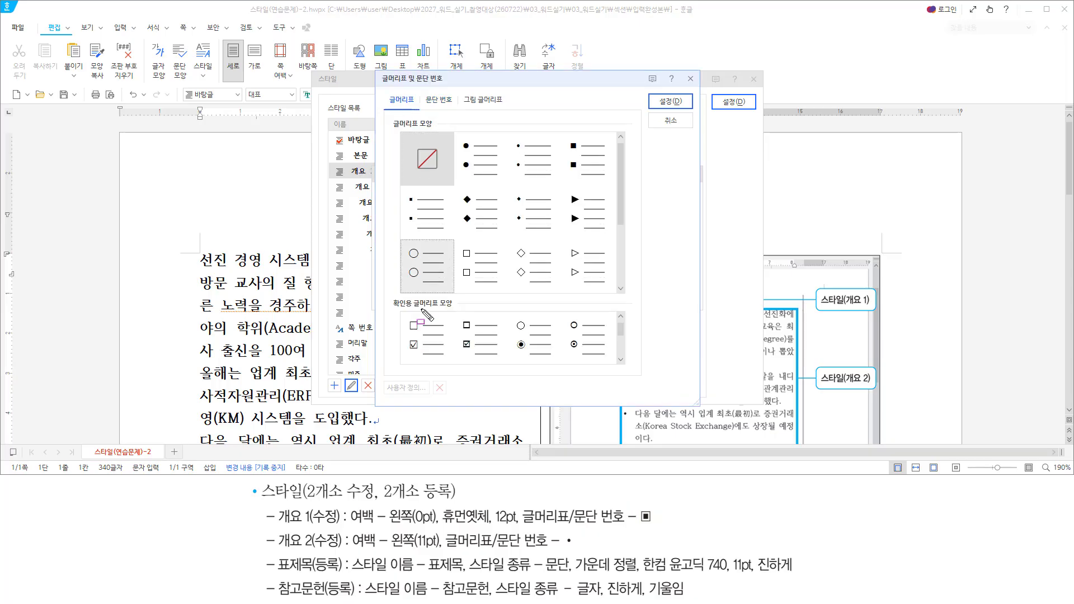
pyautogui.moveTo(394, 163); pyautogui.dragTo(400, 167)
pyautogui.moveTo(391, 126); pyautogui.dragTo(624, 317)
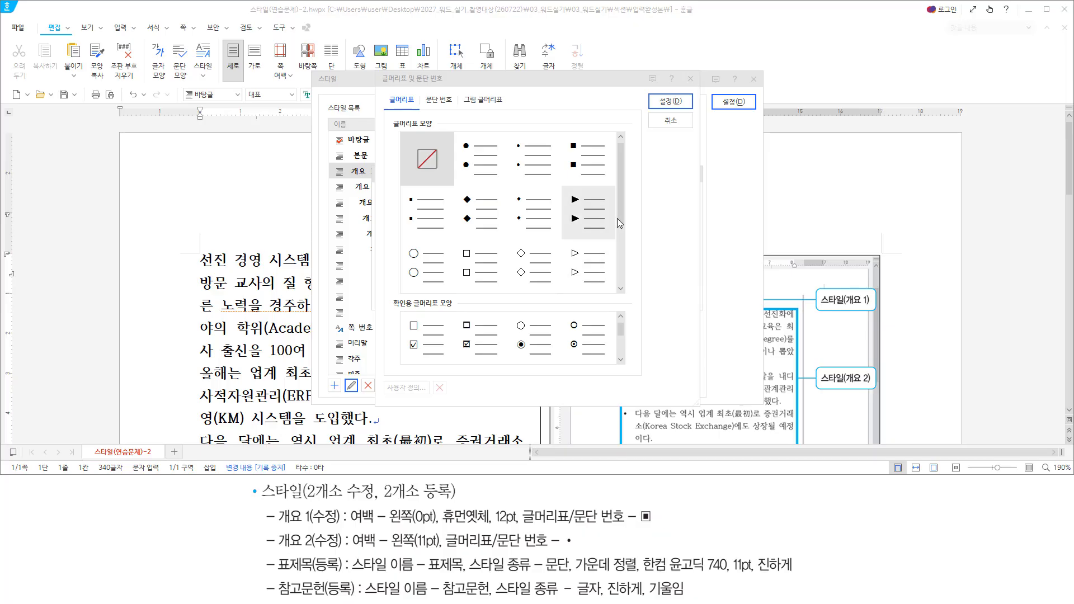
pyautogui.moveTo(616, 218); pyautogui.dragTo(625, 177)
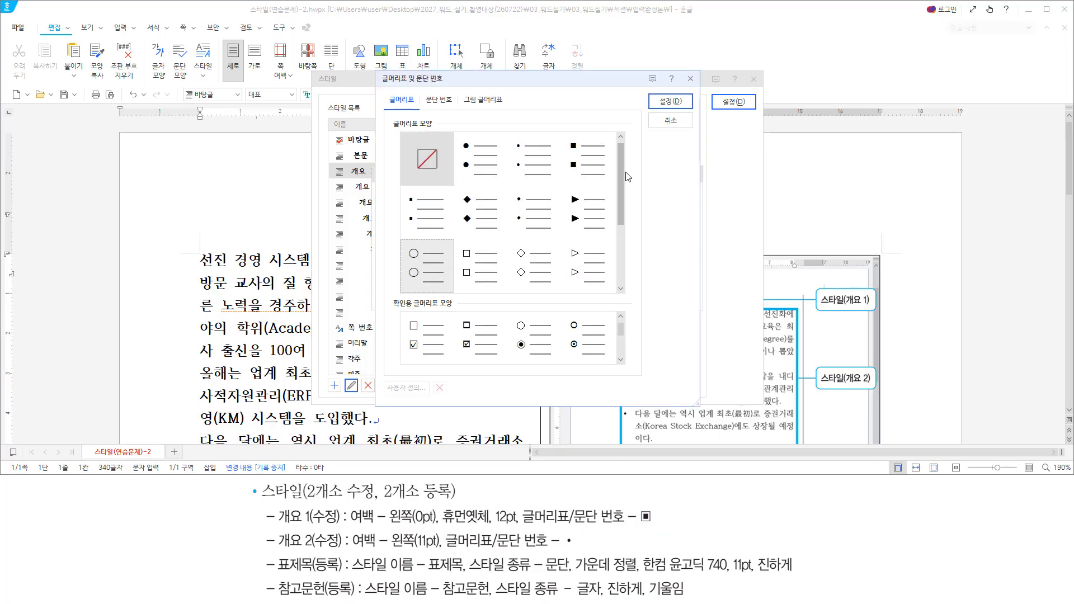
pyautogui.click(484, 223)
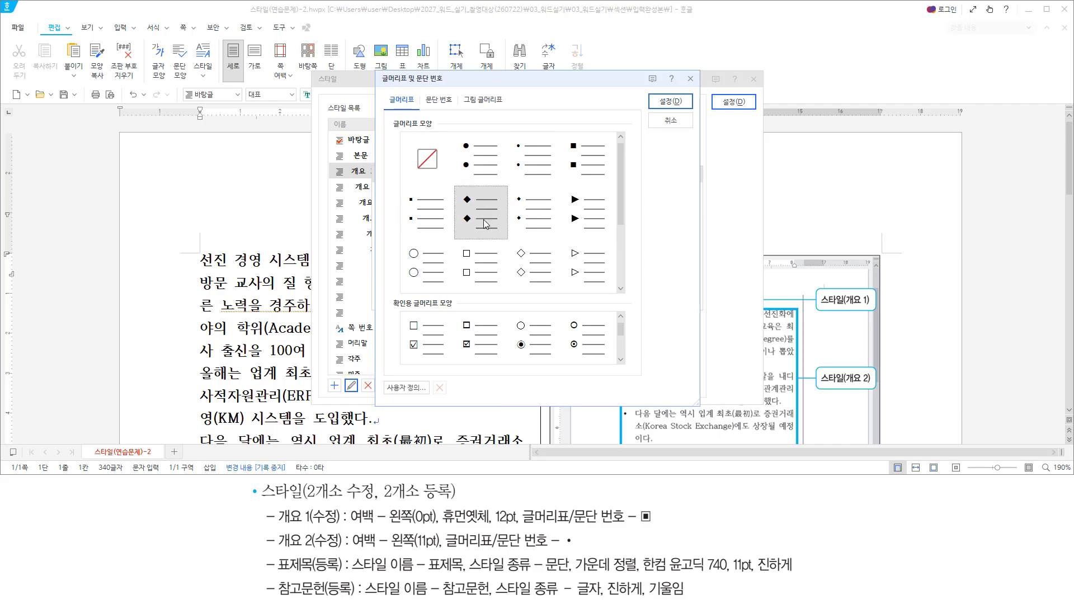
pyautogui.click(416, 390)
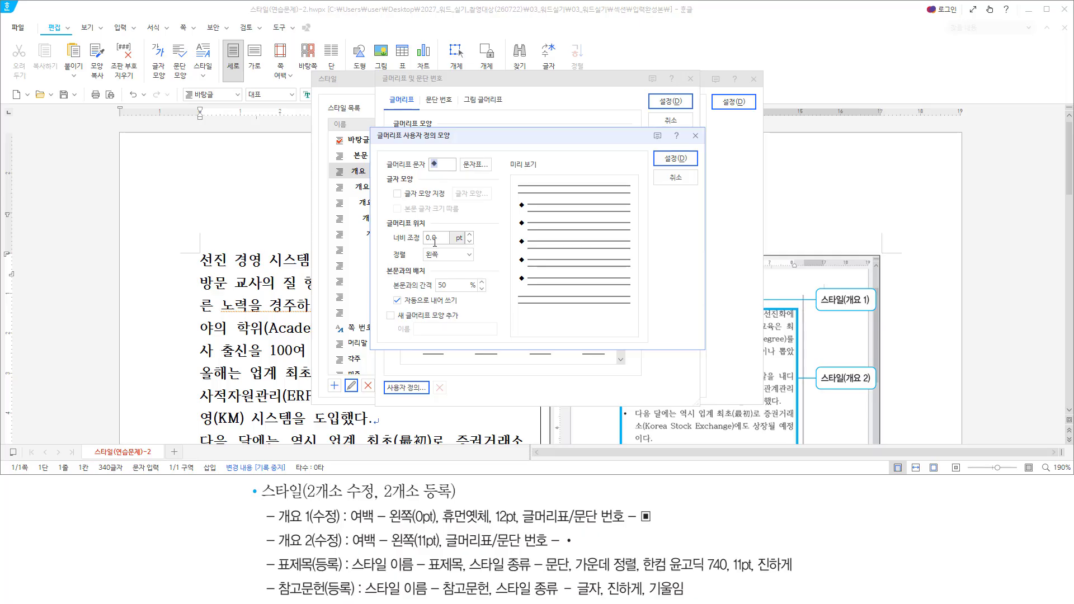
# Step: Open the character map (문자표) for the bullet character and show the user character set (사용자 문자표)
pyautogui.moveTo(383, 171); pyautogui.dragTo(447, 172)
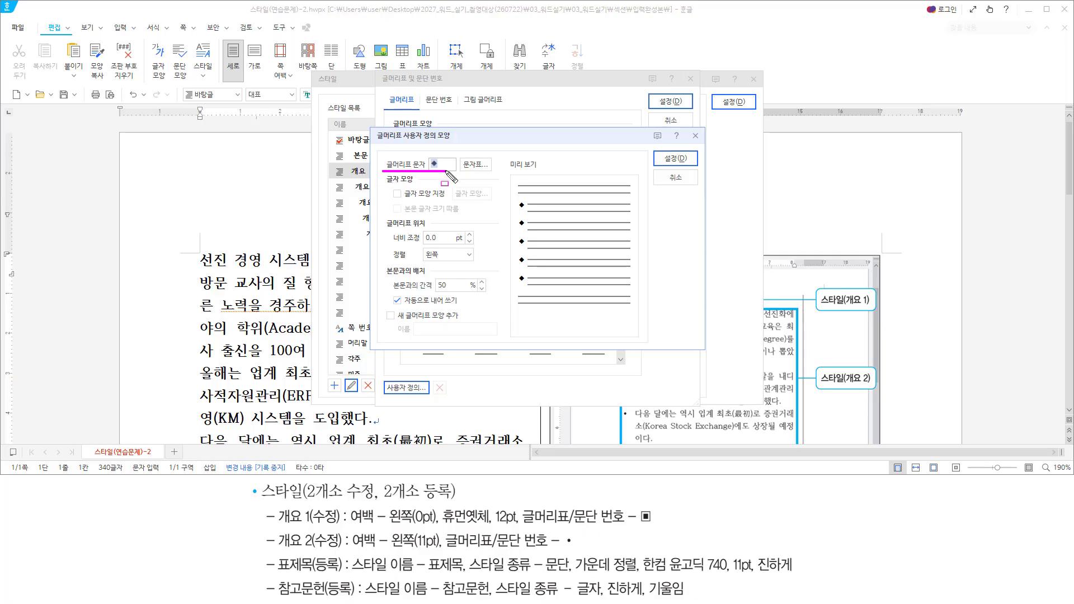
pyautogui.moveTo(431, 158); pyautogui.dragTo(492, 171)
pyautogui.press('Escape')
pyautogui.click(476, 164)
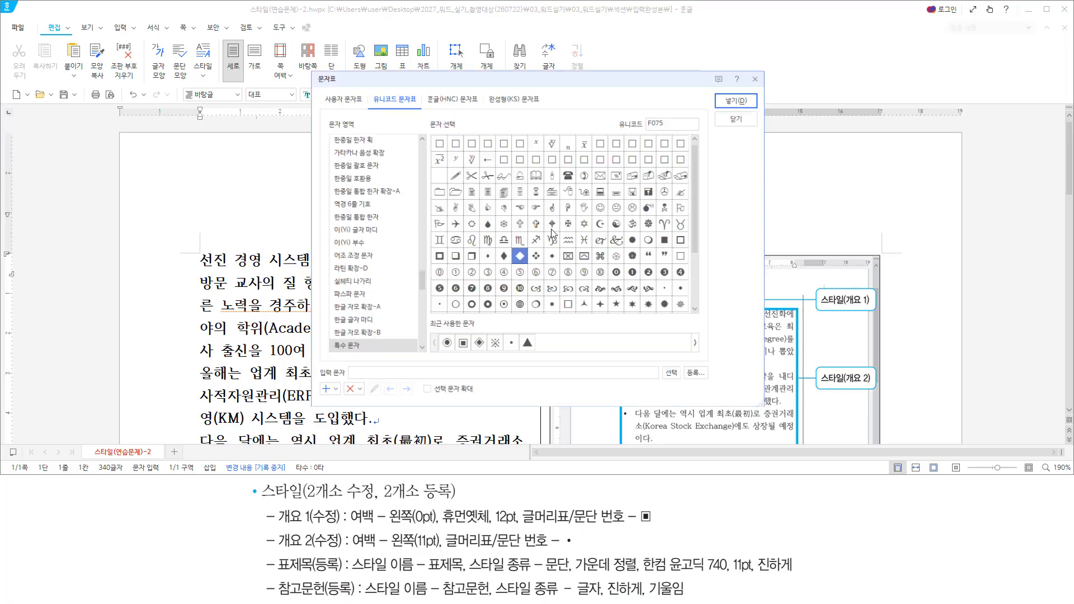
pyautogui.moveTo(311, 83); pyautogui.dragTo(360, 99)
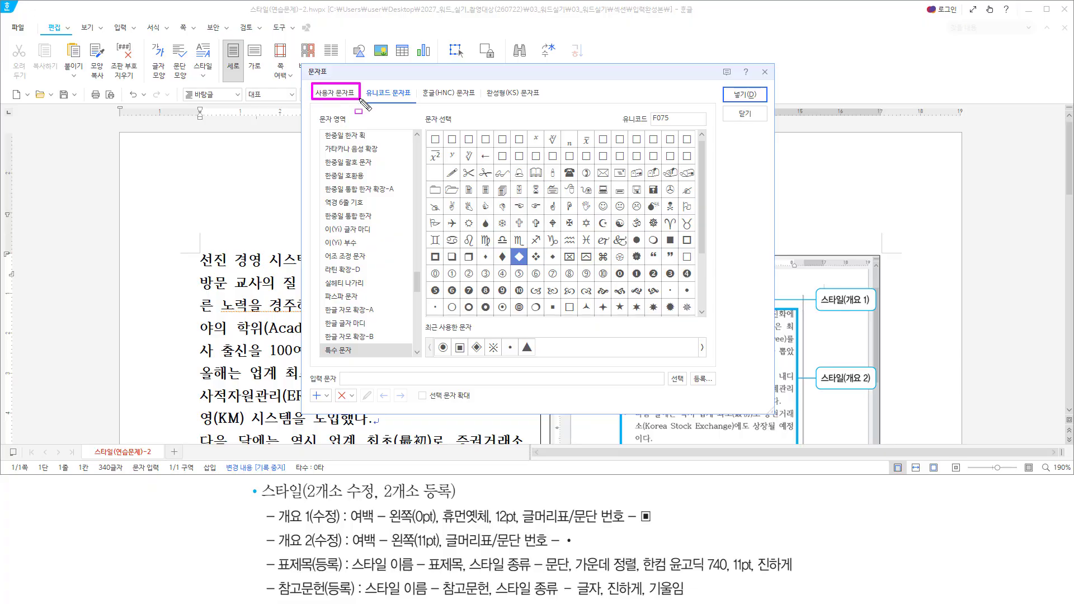
pyautogui.press('Escape')
pyautogui.click(339, 94)
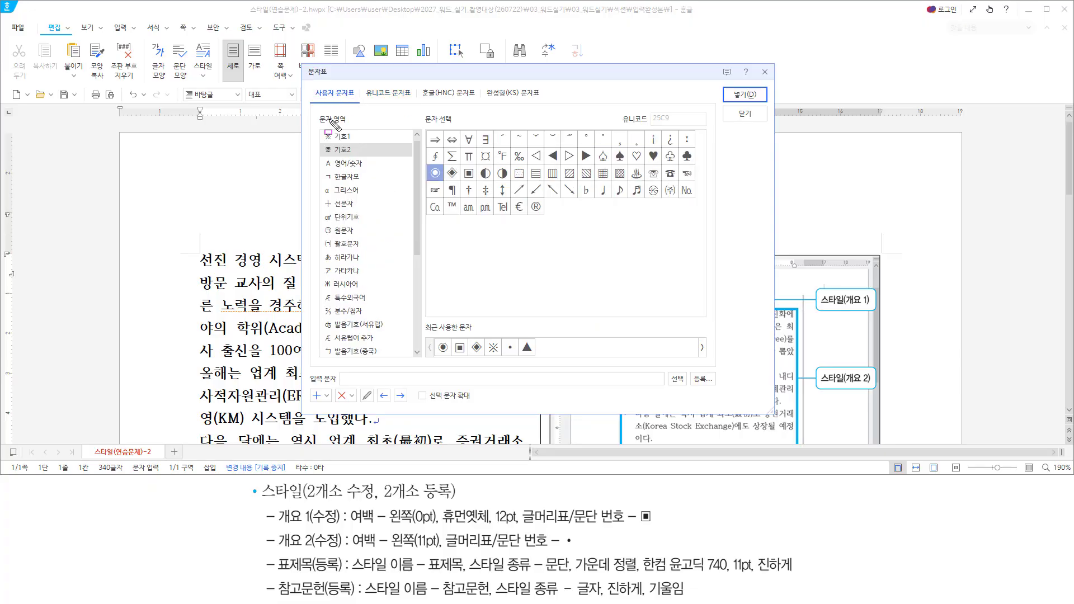
# Step: Insert the ▣ symbol from the 기호2 group as the bullet character
pyautogui.moveTo(633, 501); pyautogui.dragTo(659, 530)
pyautogui.moveTo(350, 132)
pyautogui.mouseDown()
pyautogui.moveTo(321, 144)
pyautogui.moveTo(361, 155)
pyautogui.mouseUp()
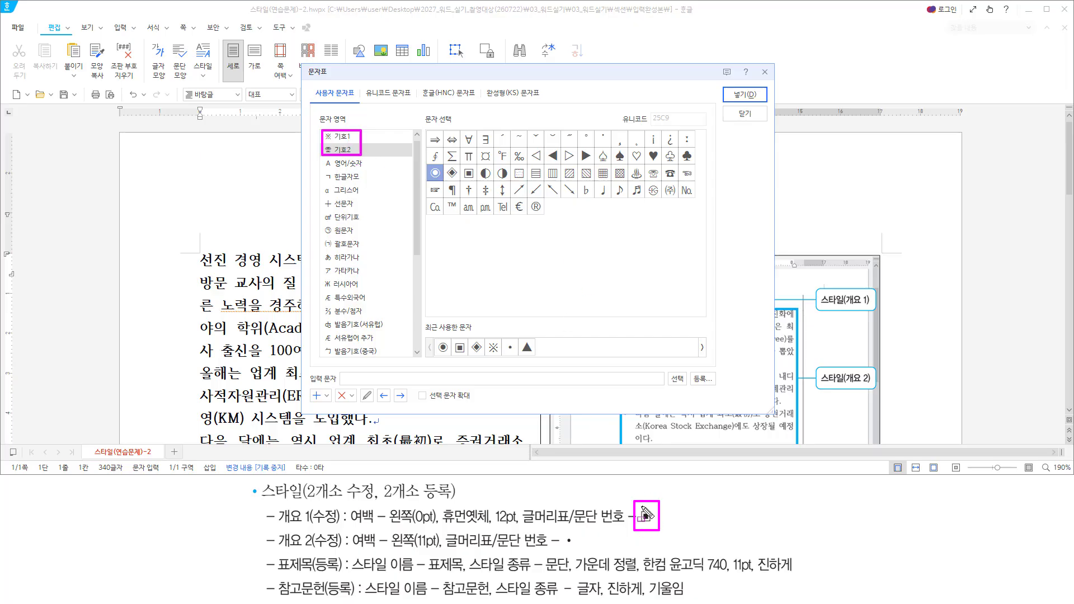
pyautogui.press('Escape')
pyautogui.hotkey('ctrl', '2')
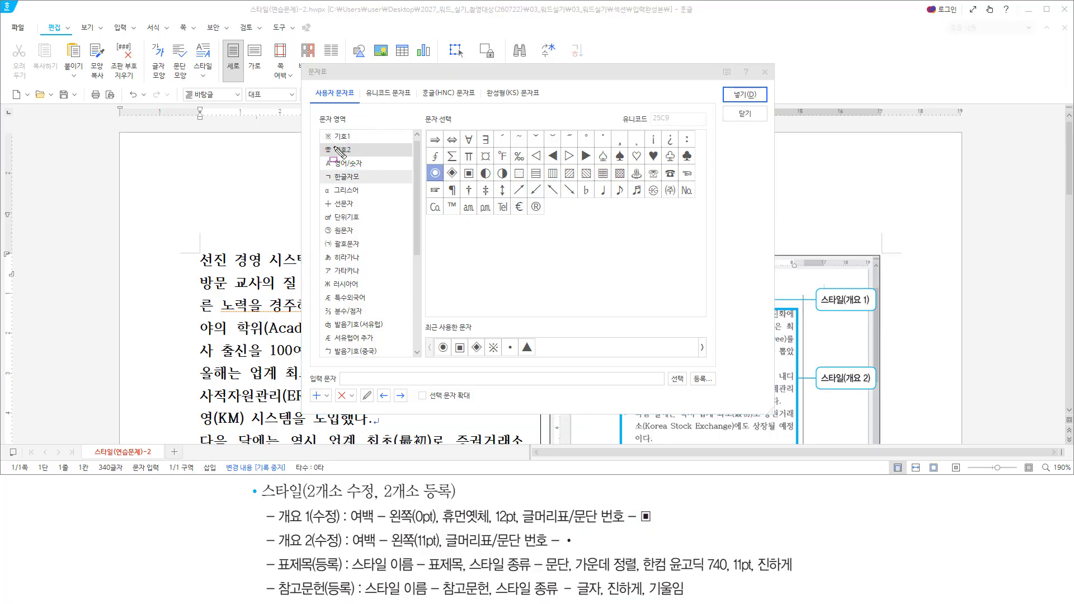
pyautogui.moveTo(333, 142); pyautogui.dragTo(358, 155)
pyautogui.moveTo(458, 164); pyautogui.dragTo(479, 184)
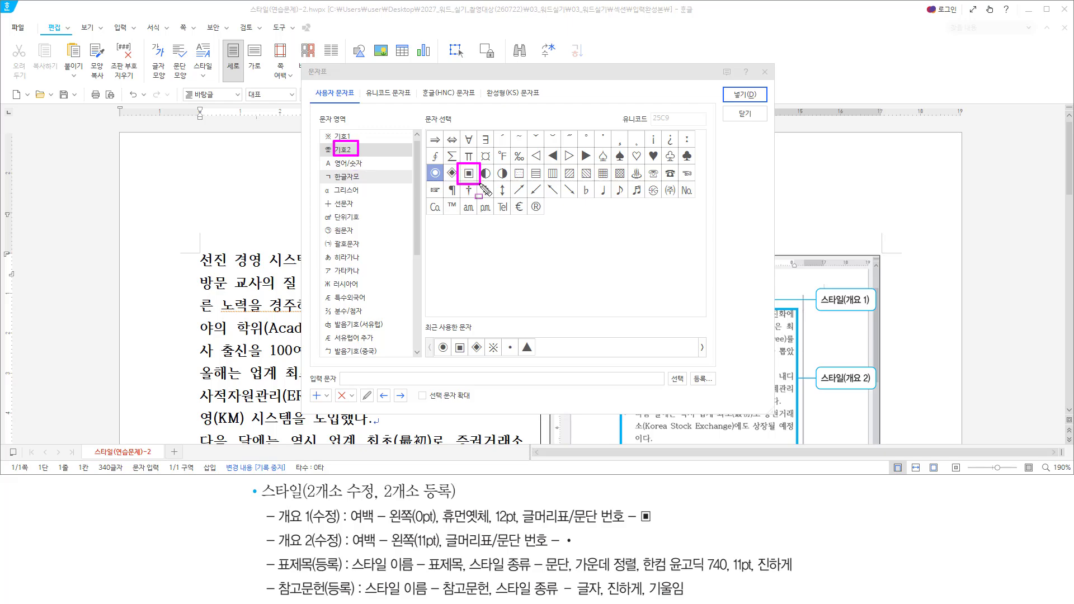
pyautogui.press('Escape')
pyautogui.click(473, 177)
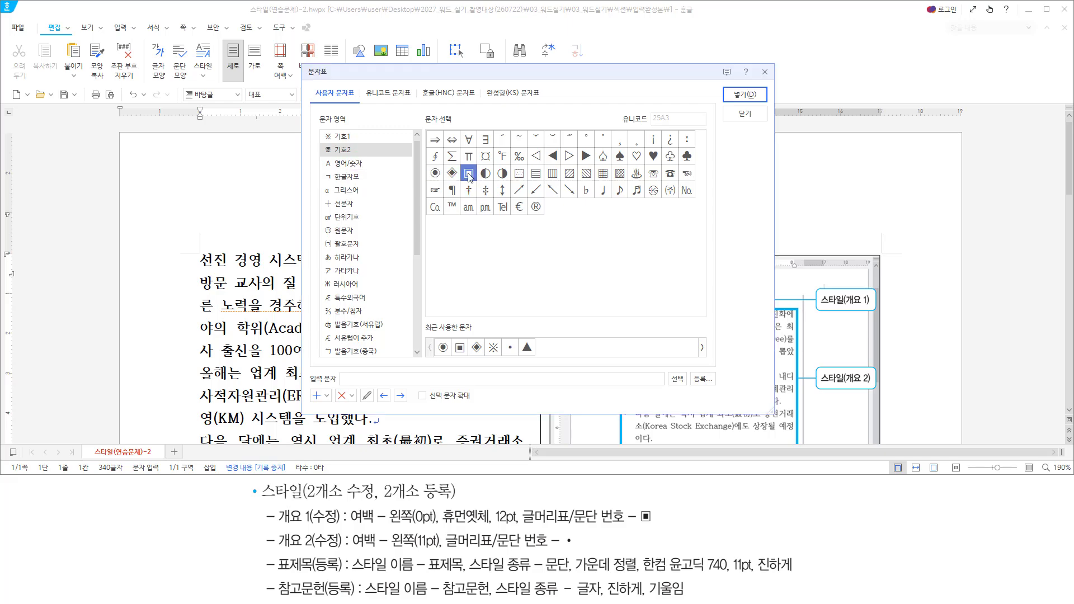
pyautogui.hotkey('ctrl', '2')
pyautogui.moveTo(729, 81); pyautogui.dragTo(762, 102)
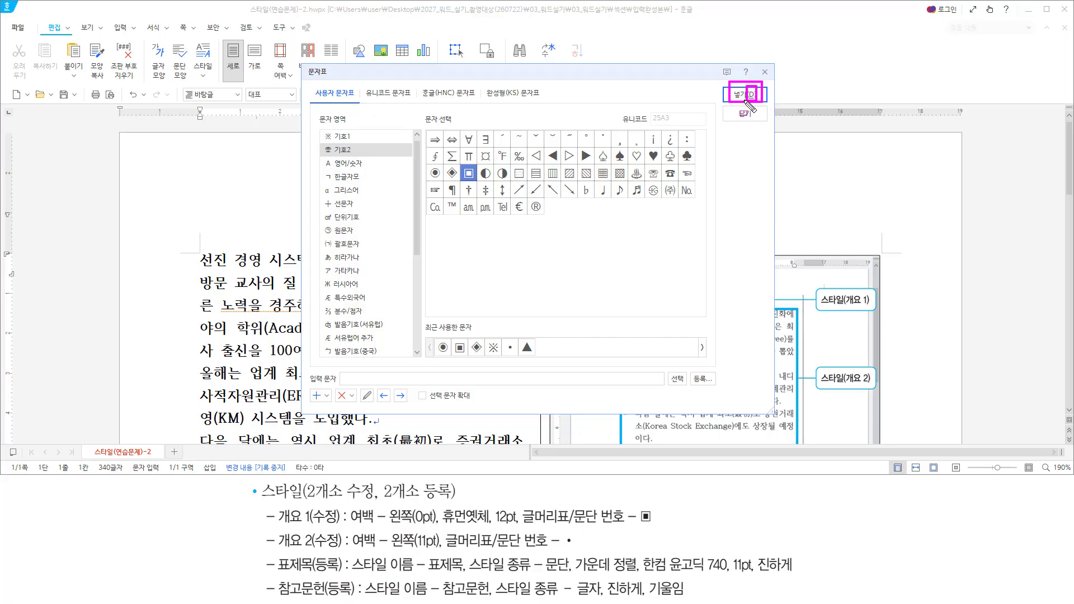
pyautogui.press('Escape')
pyautogui.press('alt')
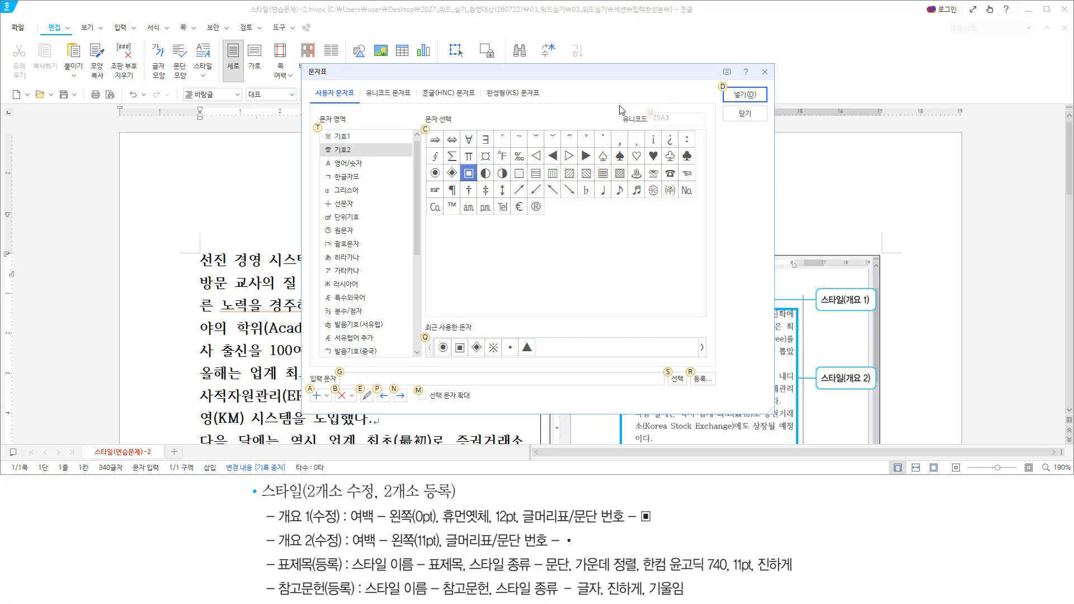
pyautogui.press('d')
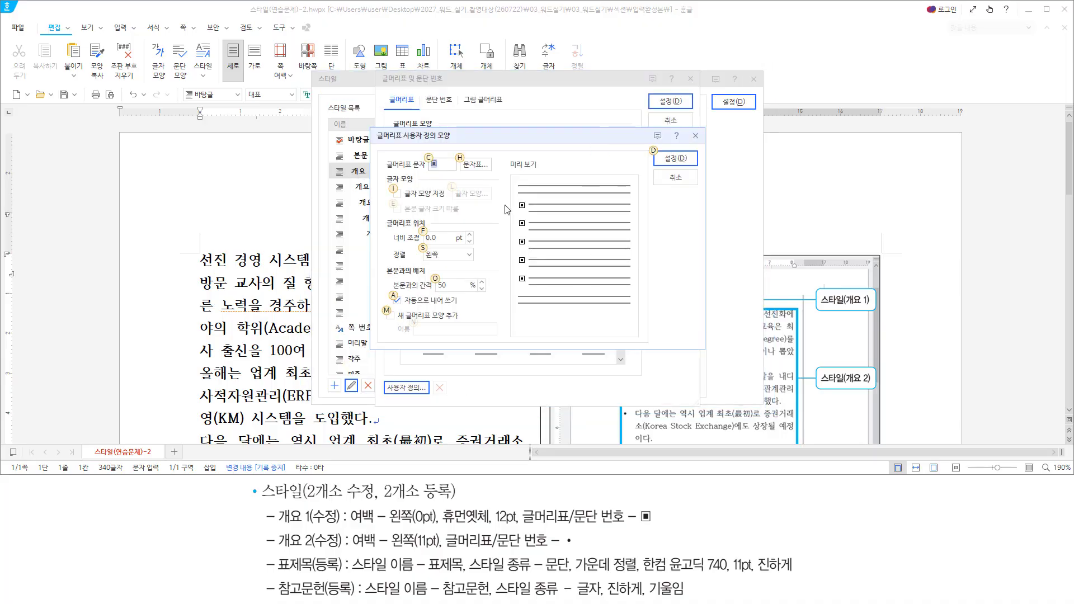
# Step: Confirm the custom ▣ bullet definition and assign that bullet to the 개요 1 style
pyautogui.hotkey('ctrl', '2')
pyautogui.moveTo(427, 157); pyautogui.dragTo(440, 172)
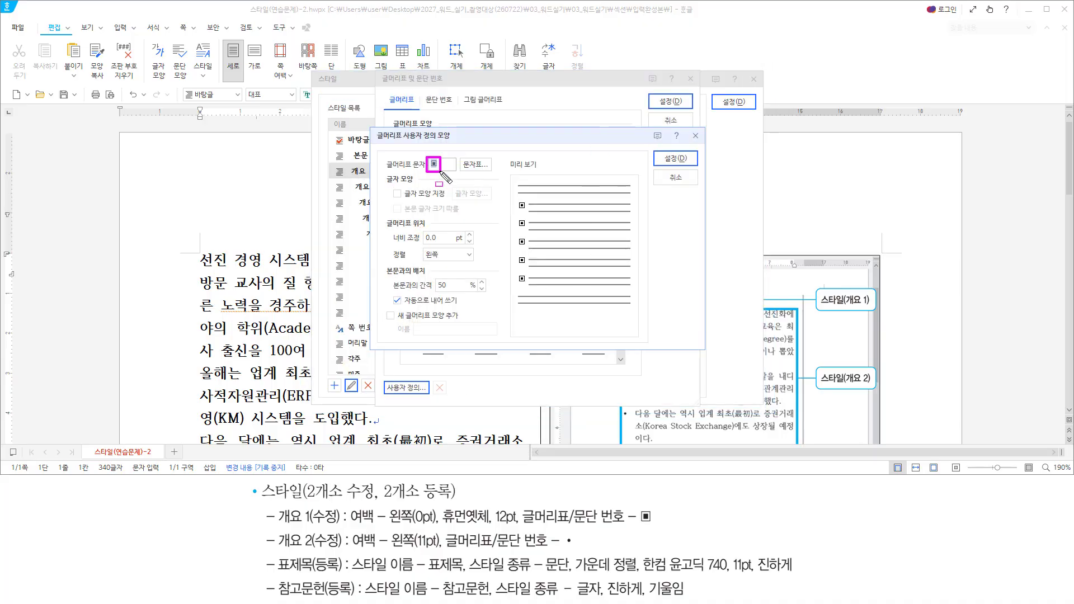
pyautogui.press('Escape')
pyautogui.press('alt')
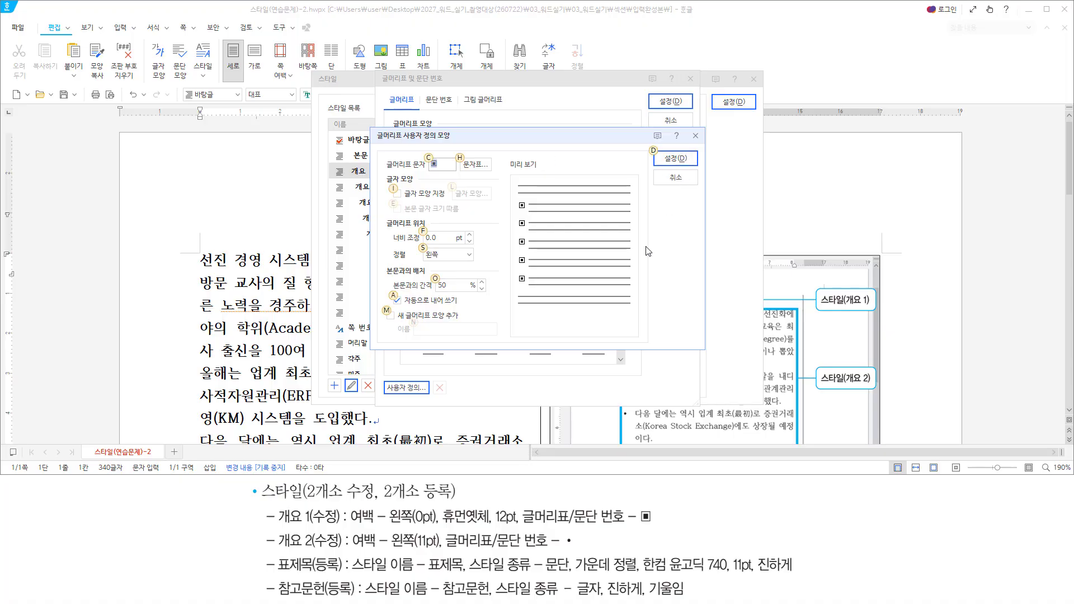
pyautogui.press('d')
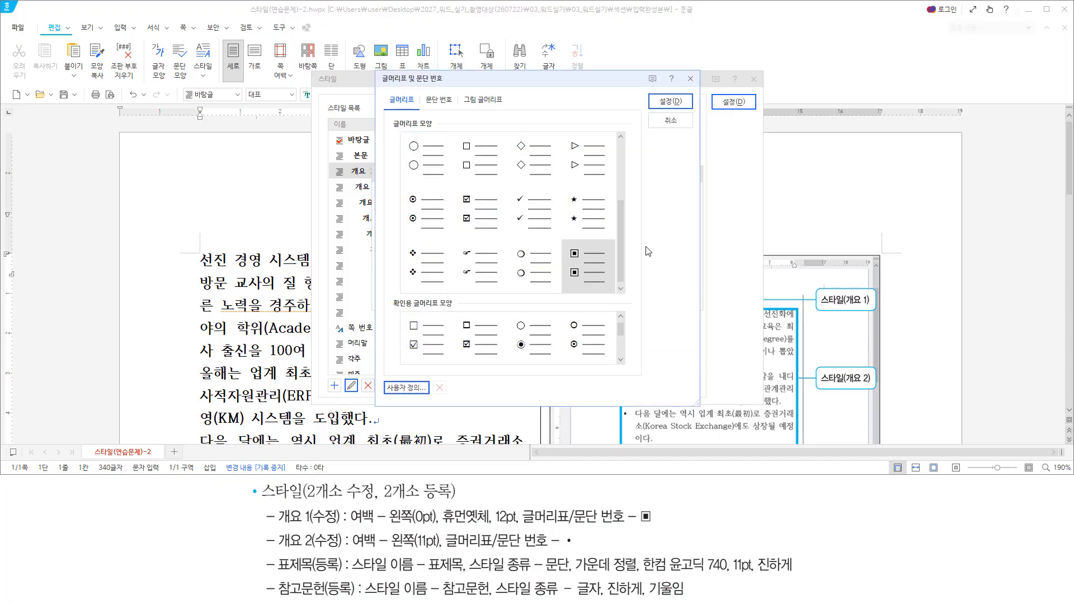
pyautogui.moveTo(565, 243)
pyautogui.mouseDown()
pyautogui.moveTo(578, 284)
pyautogui.moveTo(610, 290)
pyautogui.mouseUp()
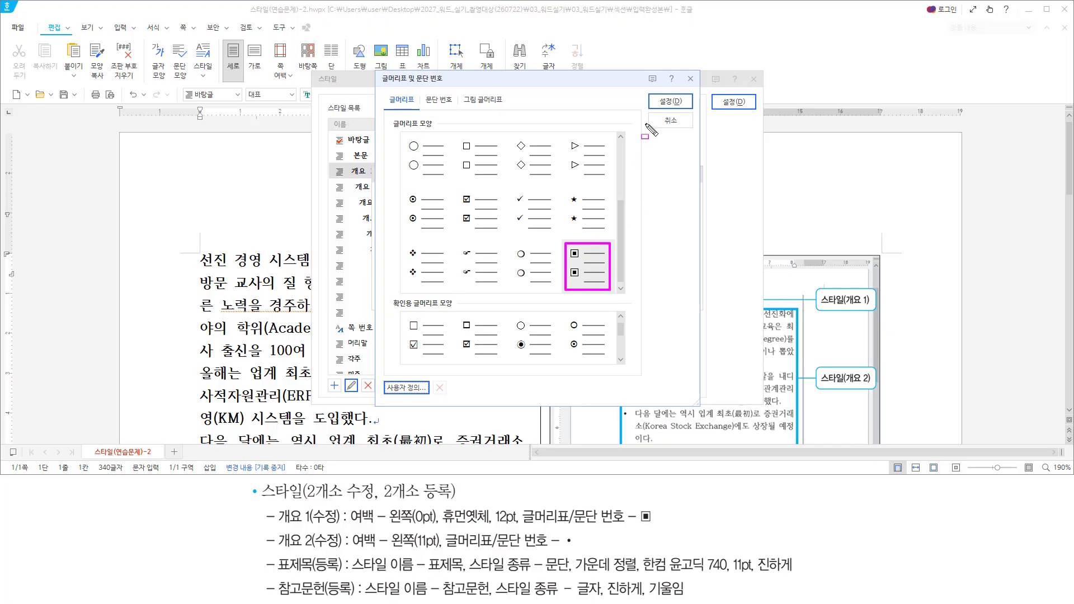
pyautogui.moveTo(655, 93); pyautogui.dragTo(687, 111)
pyautogui.press('Escape')
pyautogui.press('alt')
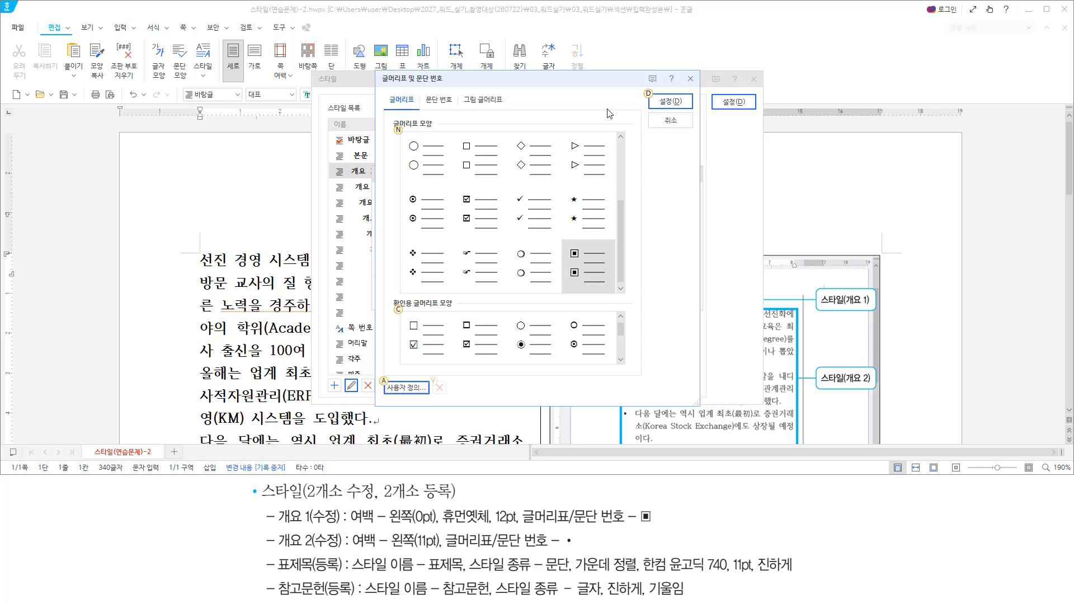
pyautogui.press('d')
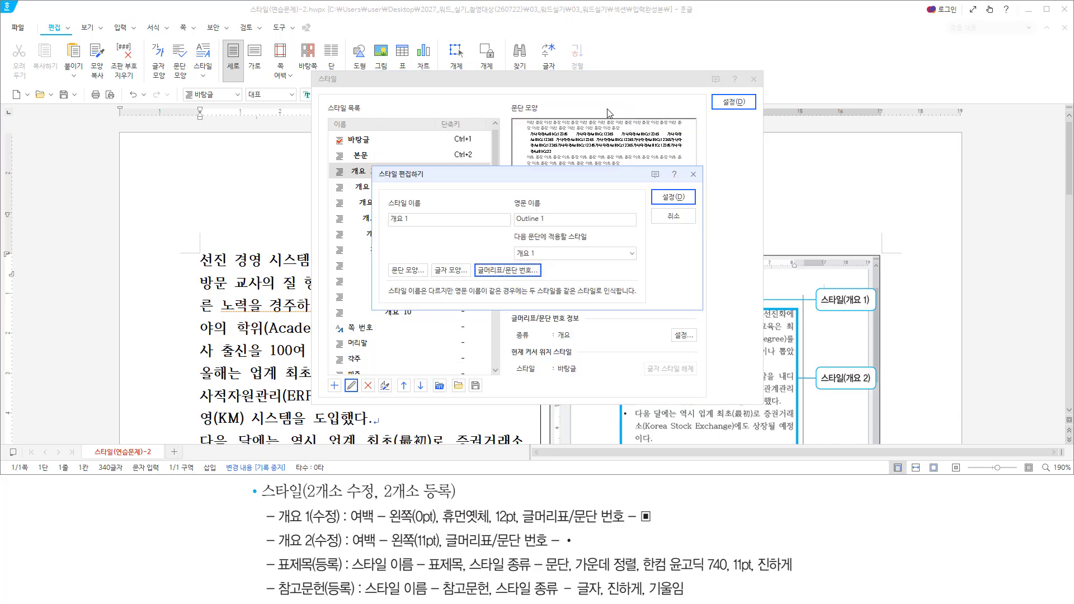
# Step: Save the edited 개요 1 style and apply it to the heading "선진 경영 시스템"
pyautogui.press('alt')
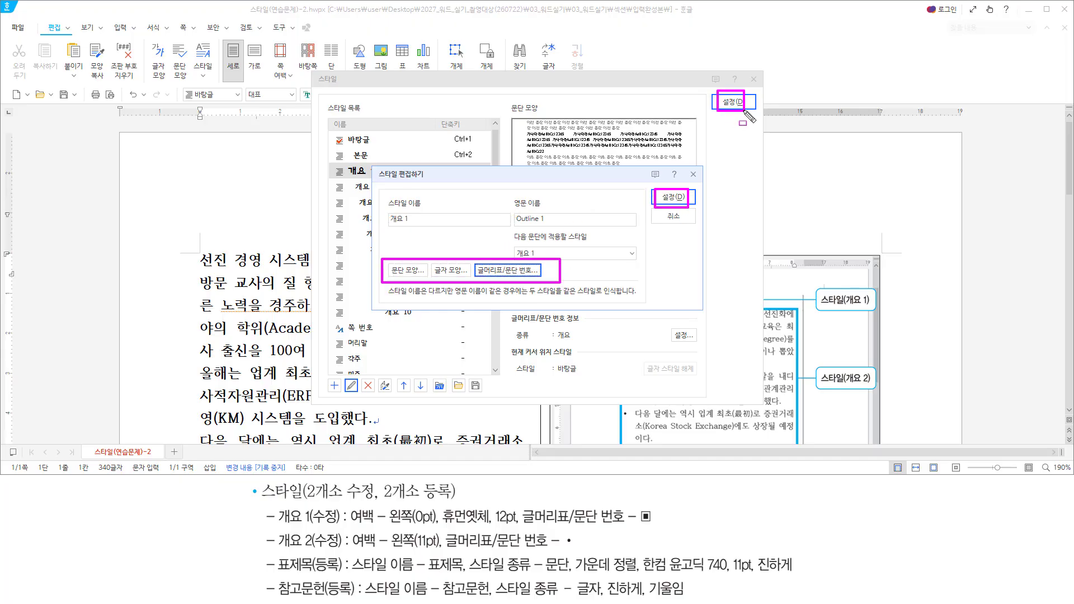
pyautogui.press('alt')
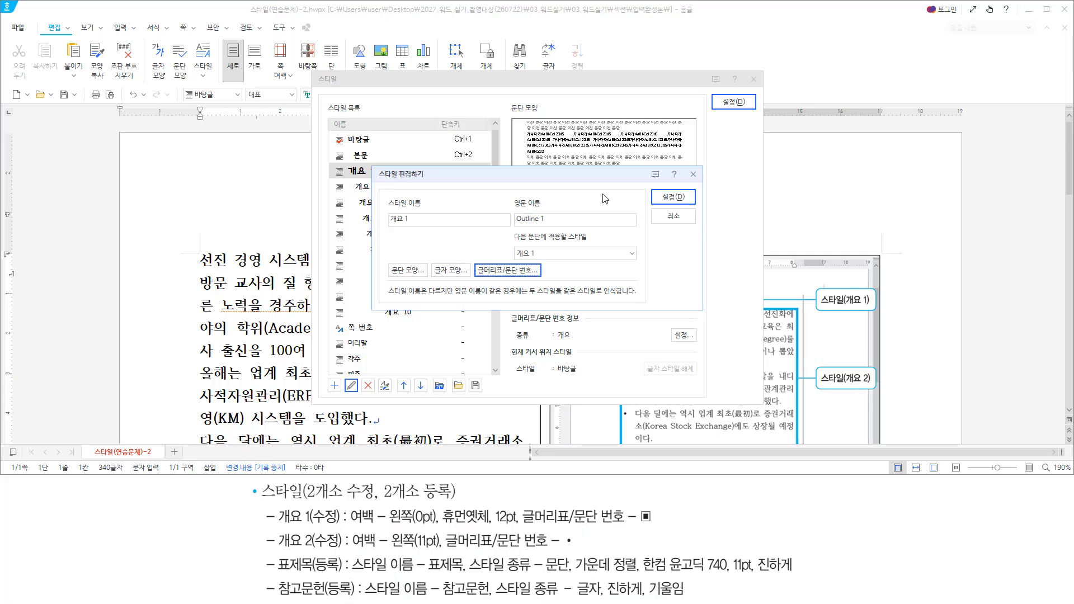
pyautogui.press('Return')
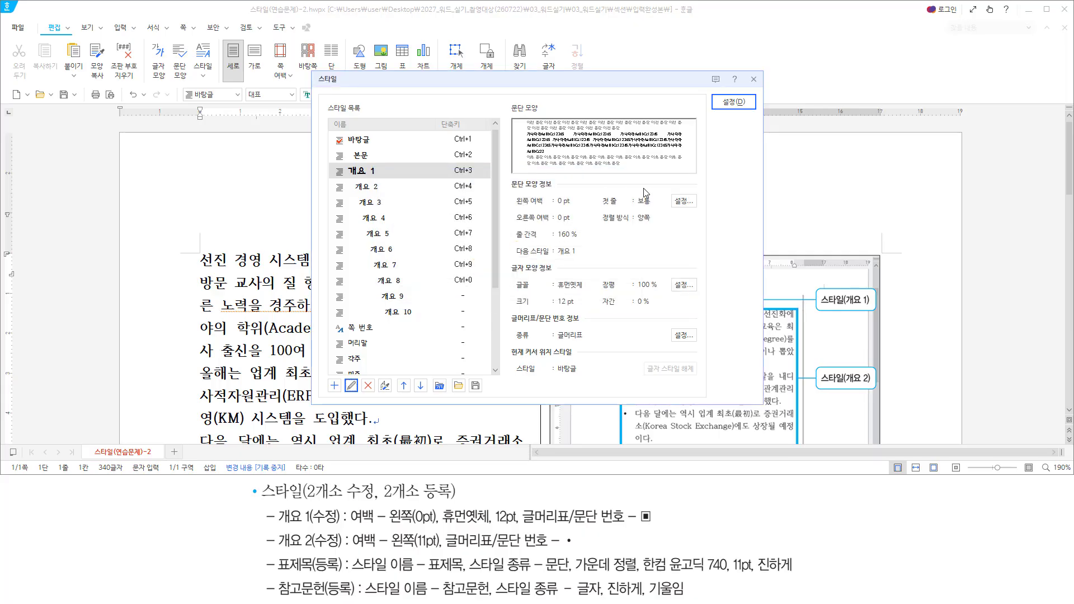
pyautogui.press('alt')
pyautogui.press('d')
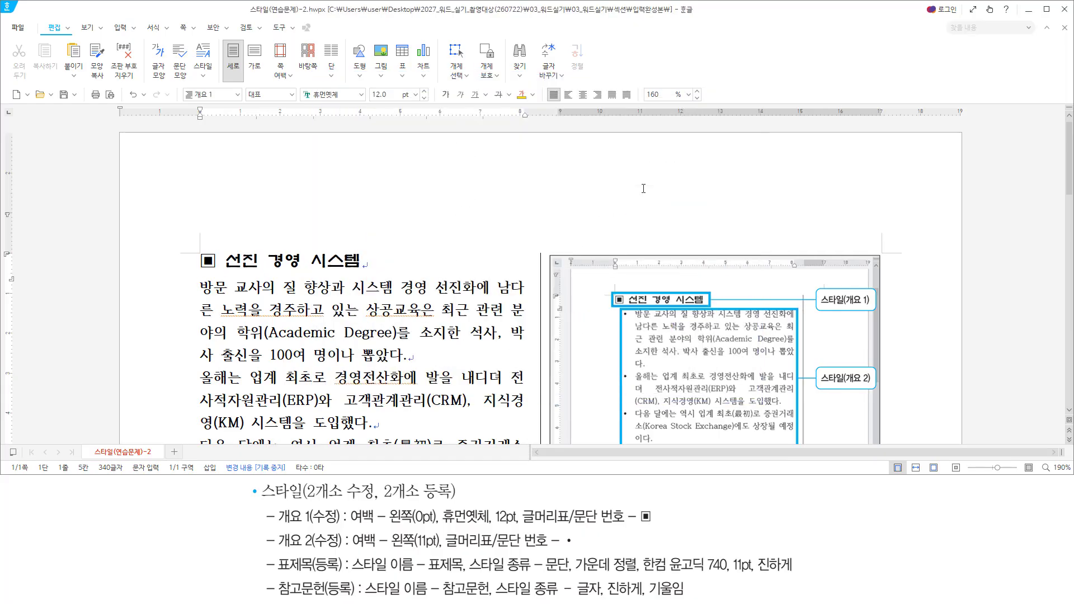
pyautogui.moveTo(193, 248); pyautogui.dragTo(370, 273)
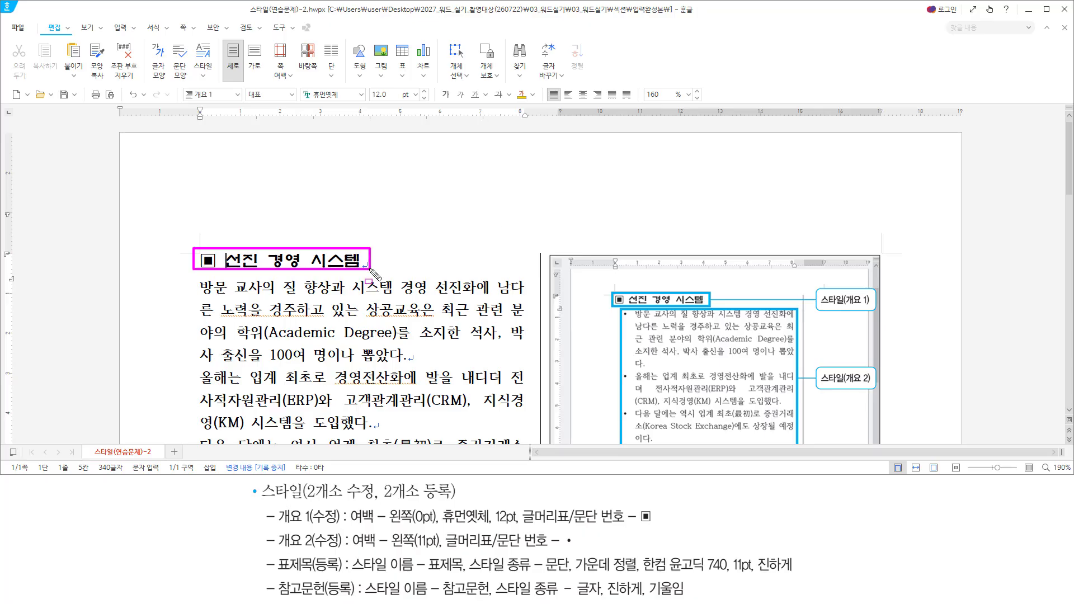
# Step: Examine the specification and the sample picture for where the 개요 1 and 개요 2 styles and their bullets are used
pyautogui.moveTo(271, 524); pyautogui.dragTo(655, 524)
pyautogui.moveTo(180, 83); pyautogui.dragTo(246, 103)
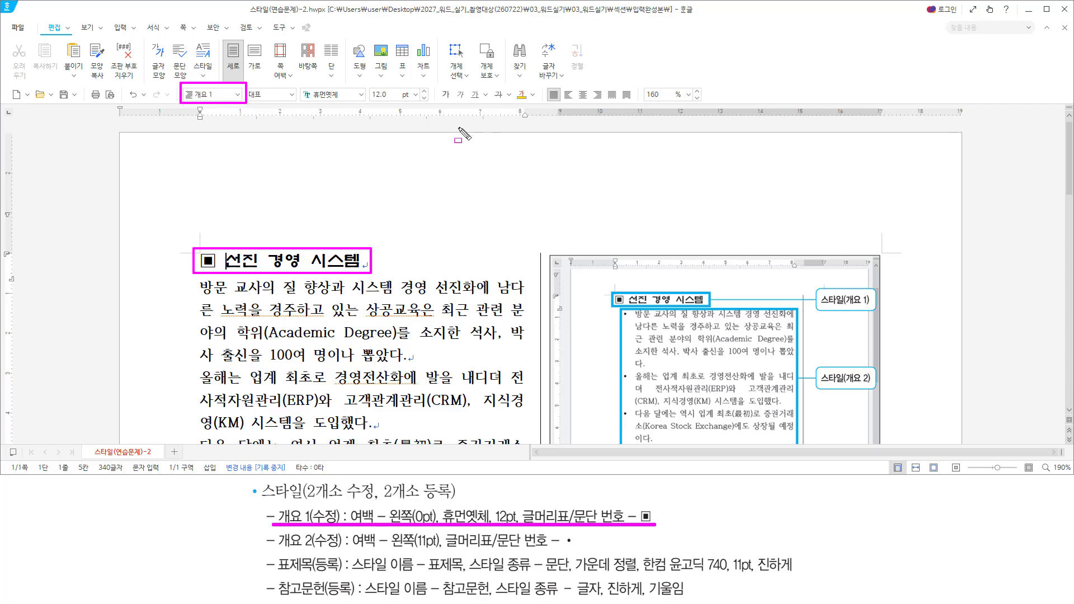
pyautogui.press('Escape')
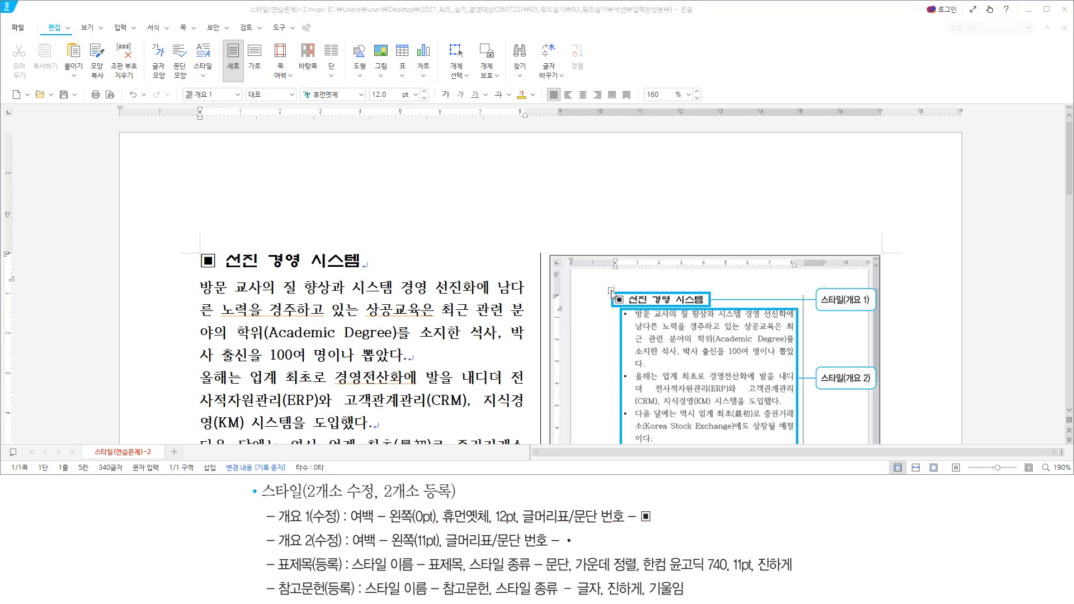
pyautogui.scroll(-3, 573, 257)
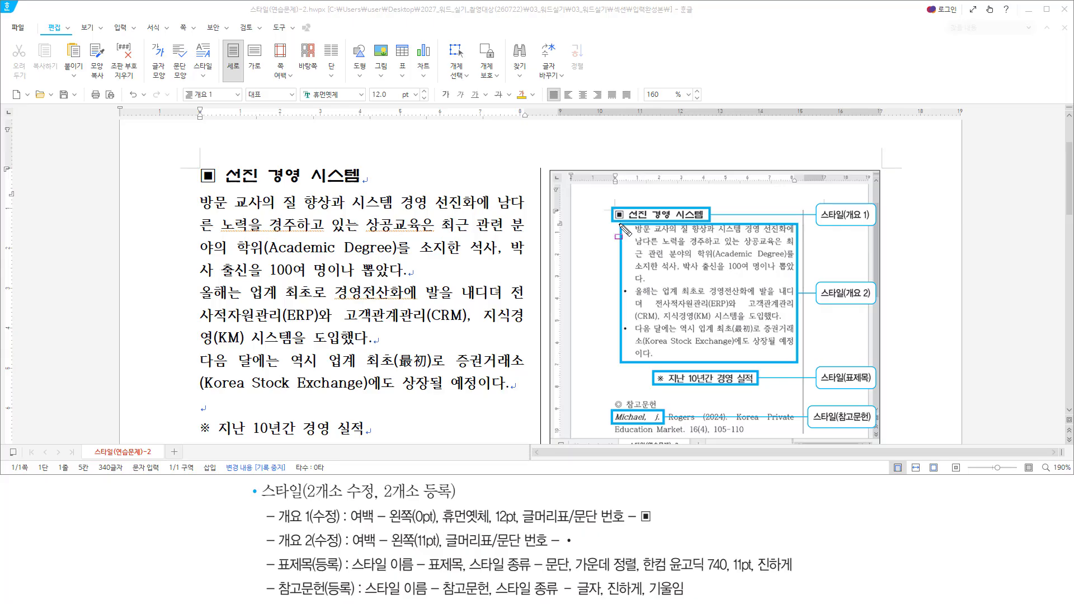
pyautogui.moveTo(620, 224); pyautogui.dragTo(634, 339)
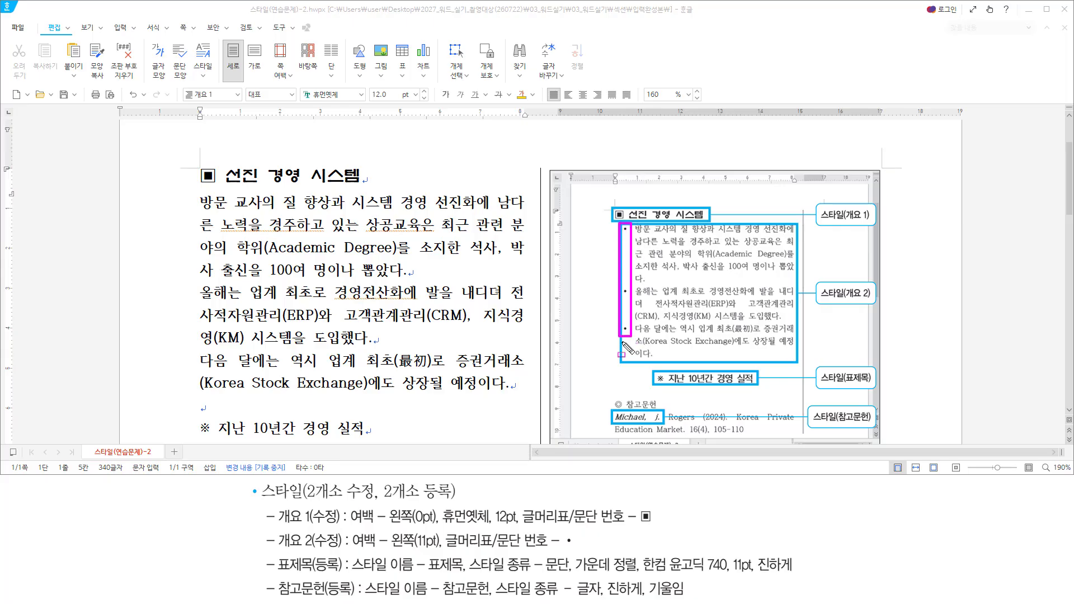
pyautogui.moveTo(817, 300); pyautogui.dragTo(870, 301)
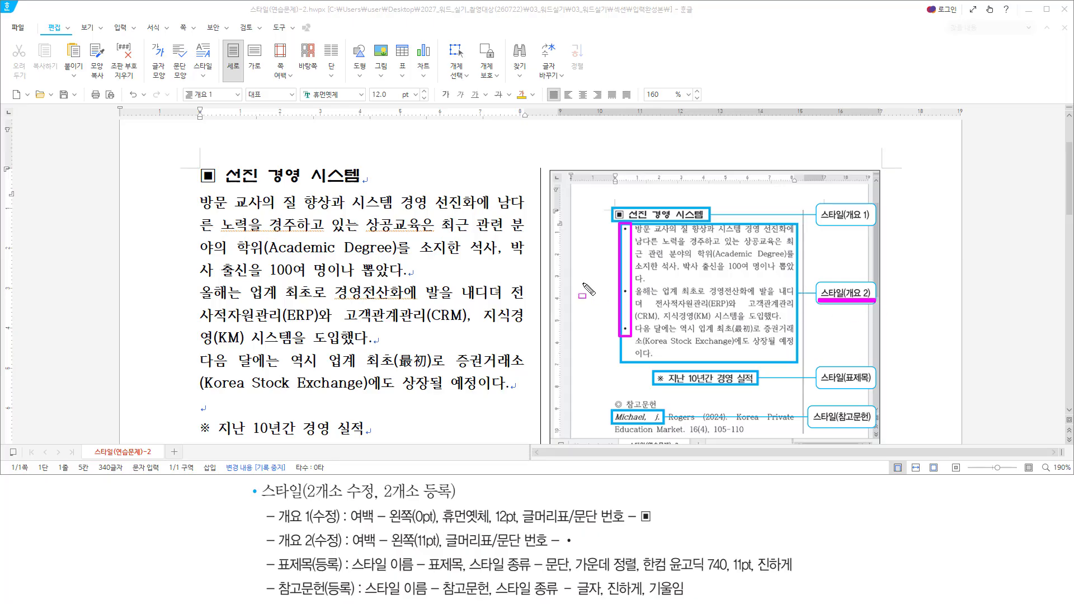
pyautogui.press('Escape')
pyautogui.moveTo(613, 208); pyautogui.dragTo(630, 236)
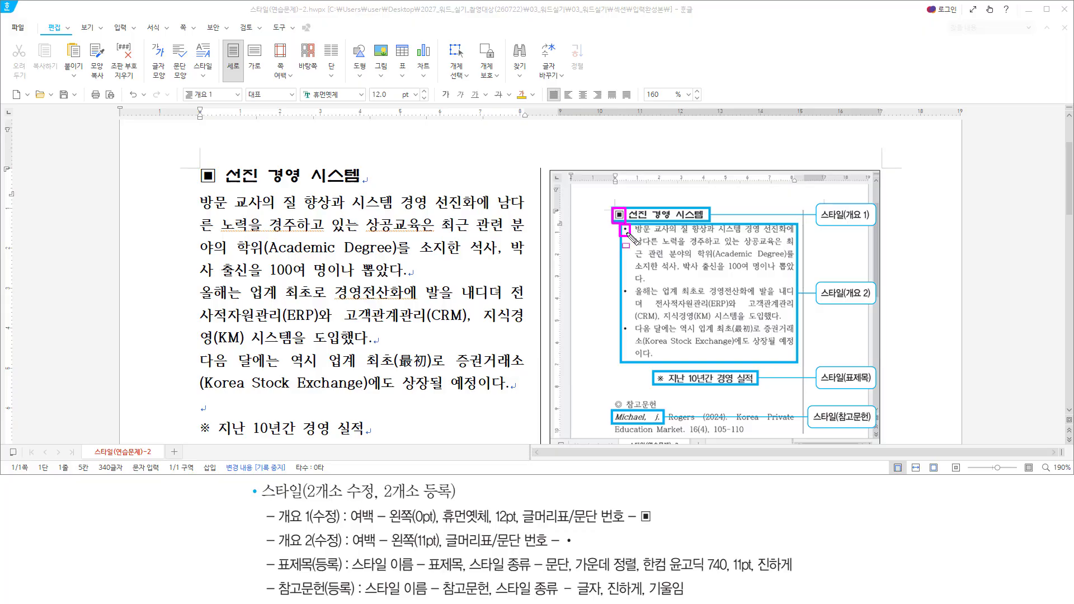
pyautogui.moveTo(619, 223); pyautogui.dragTo(632, 337)
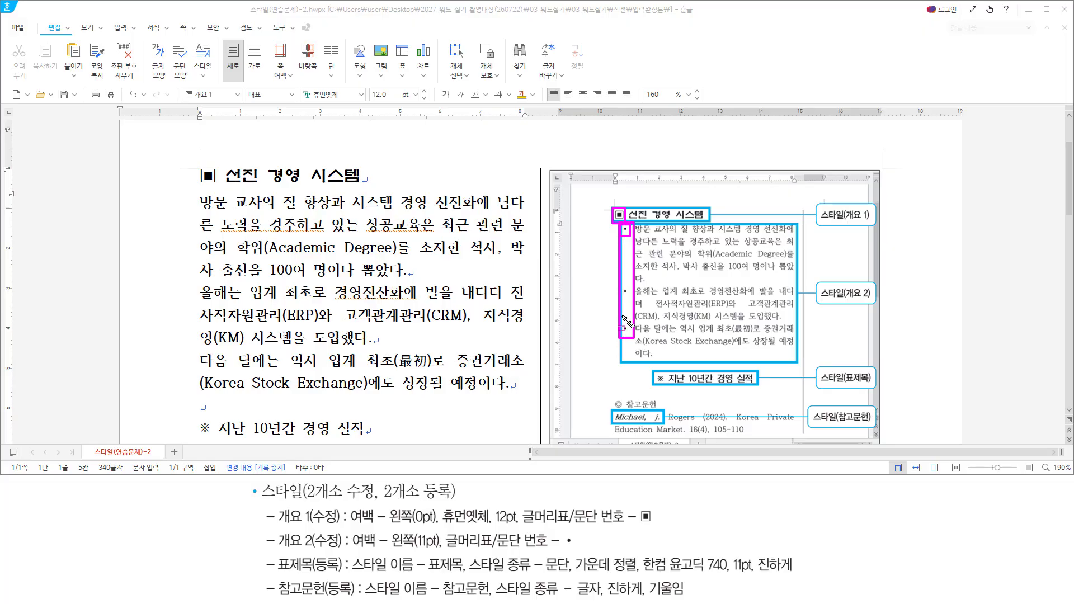
pyautogui.press('Escape')
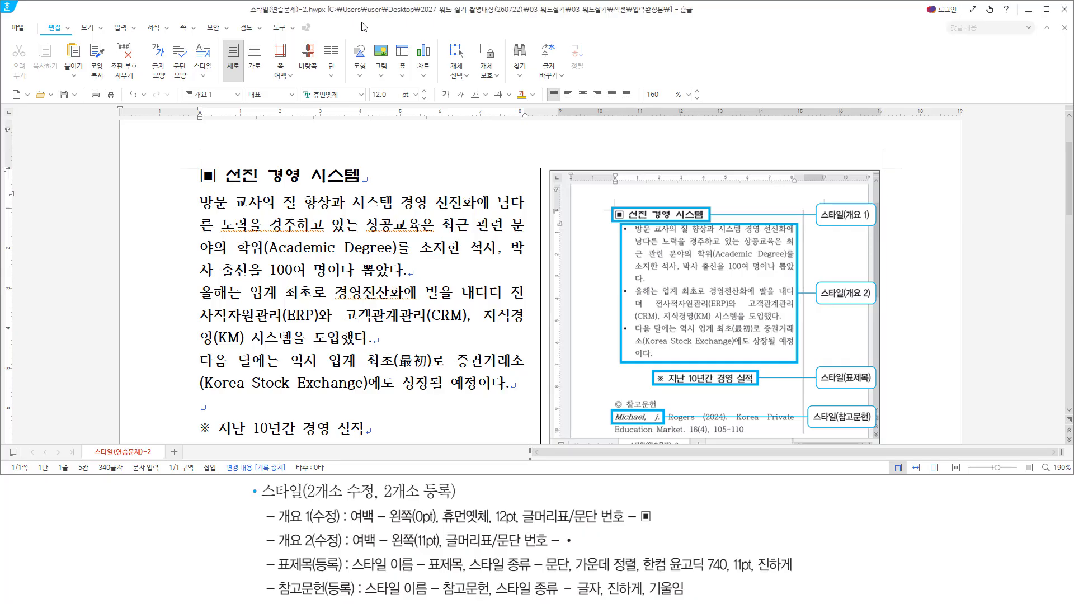
pyautogui.moveTo(217, 161); pyautogui.dragTo(237, 191)
pyautogui.press('Escape')
# Step: Select the three body paragraphs under the heading "선진 경영 시스템", from "방문 교사의" through "상장될 예정이다."
pyautogui.press('Down')
pyautogui.hotkey('shift', 'Down')
pyautogui.hotkey('shift', 'Down')
pyautogui.hotkey('shift', 'Down')
pyautogui.hotkey('shift', 'Down')
pyautogui.hotkey('shift', 'Down')
pyautogui.hotkey('shift', 'Down')
pyautogui.hotkey('shift', 'Down')
pyautogui.hotkey('shift', 'Down')
pyautogui.hotkey('shift', 'Down')
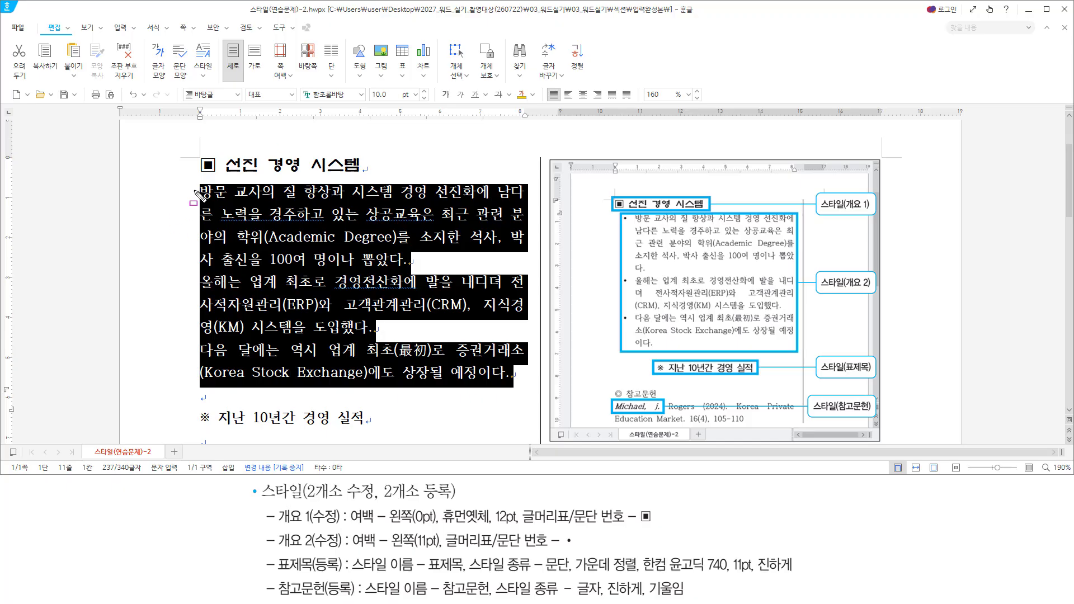
pyautogui.moveTo(187, 177)
pyautogui.mouseDown()
pyautogui.moveTo(219, 280)
pyautogui.moveTo(526, 396)
pyautogui.mouseUp()
pyautogui.press('Escape')
# Step: Open the style list for the selected paragraphs and choose the 개요 2 style
pyautogui.press('F6')
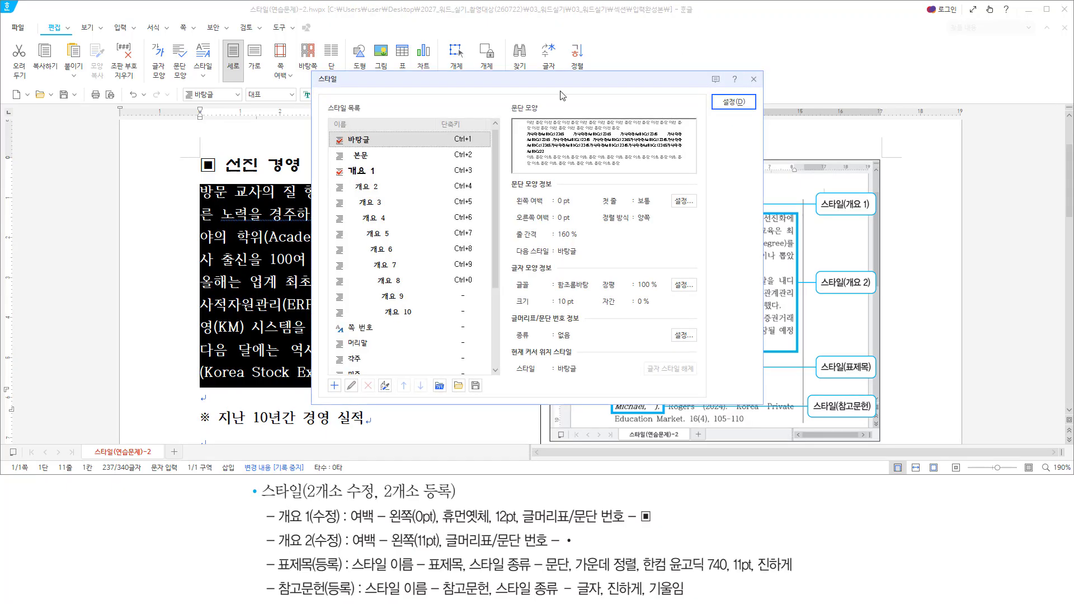
pyautogui.click(391, 188)
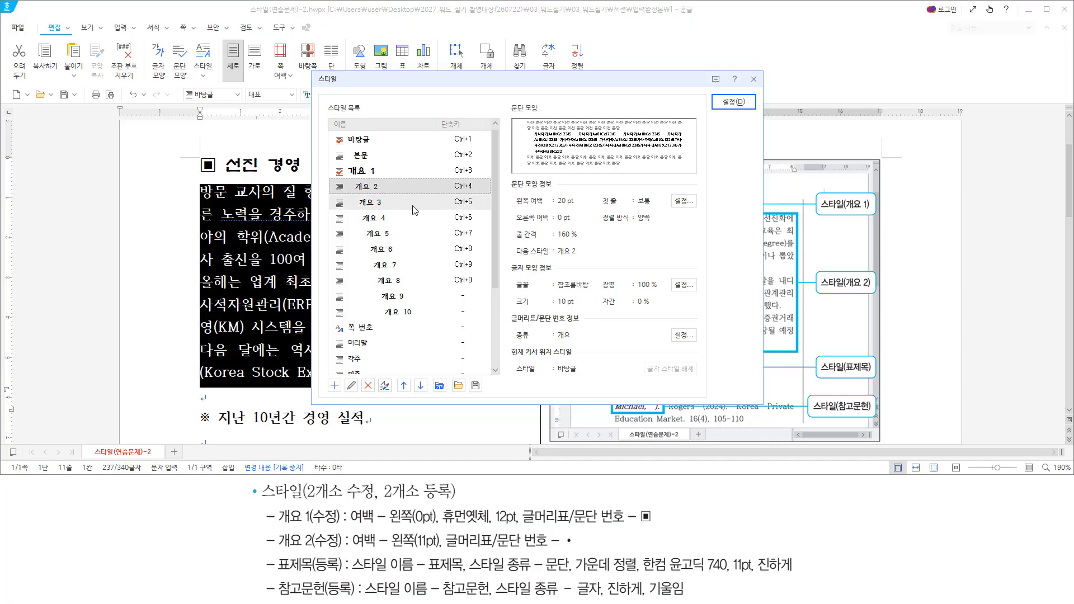
pyautogui.hotkey('ctrl', 'shift', 'd')
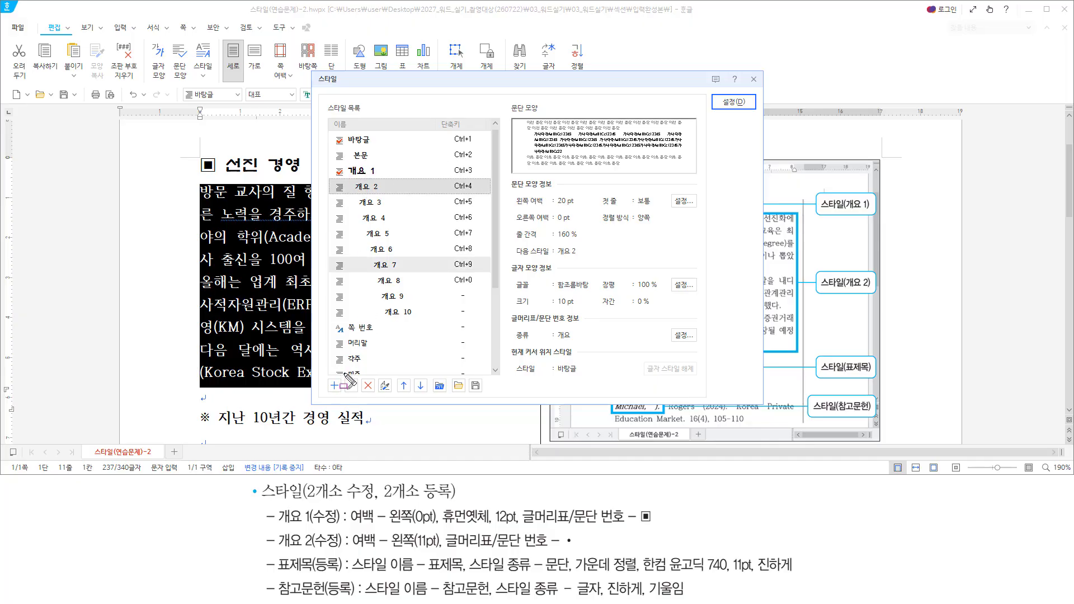
pyautogui.moveTo(342, 373); pyautogui.dragTo(361, 394)
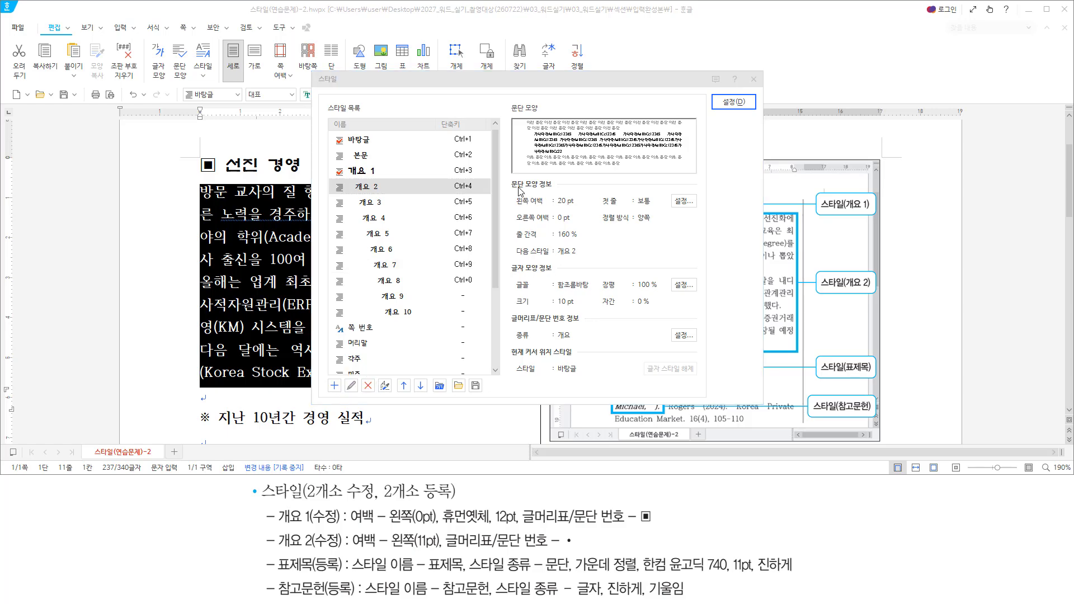
pyautogui.moveTo(508, 175)
pyautogui.mouseDown()
pyautogui.moveTo(689, 348)
pyautogui.moveTo(704, 343)
pyautogui.mouseUp()
pyautogui.press('Escape')
pyautogui.moveTo(277, 551); pyautogui.dragTo(447, 556)
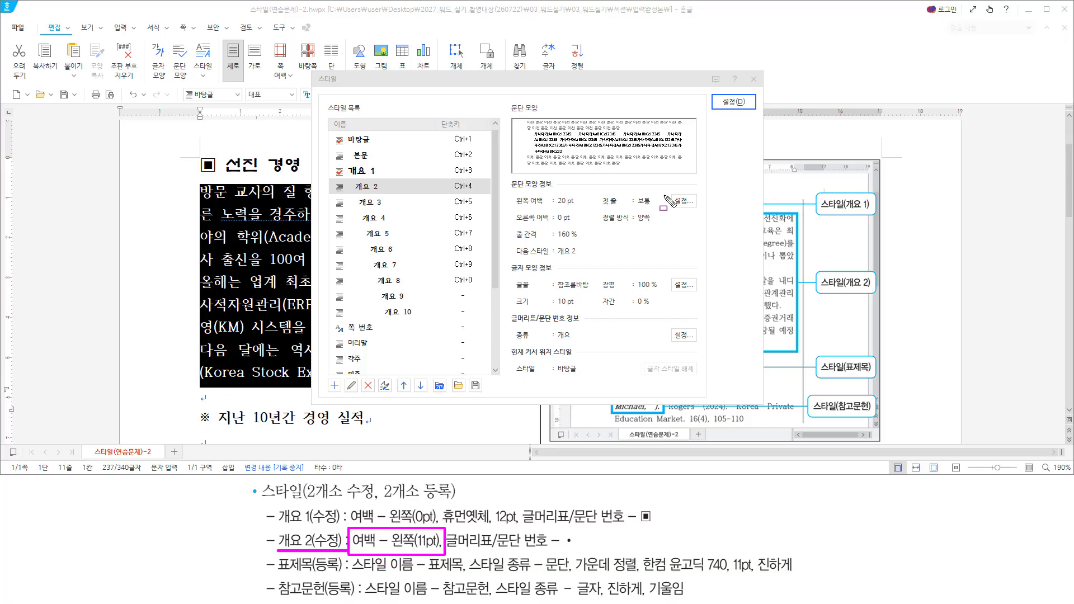
pyautogui.moveTo(505, 173)
pyautogui.mouseDown()
pyautogui.moveTo(711, 259)
pyautogui.moveTo(706, 250)
pyautogui.mouseUp()
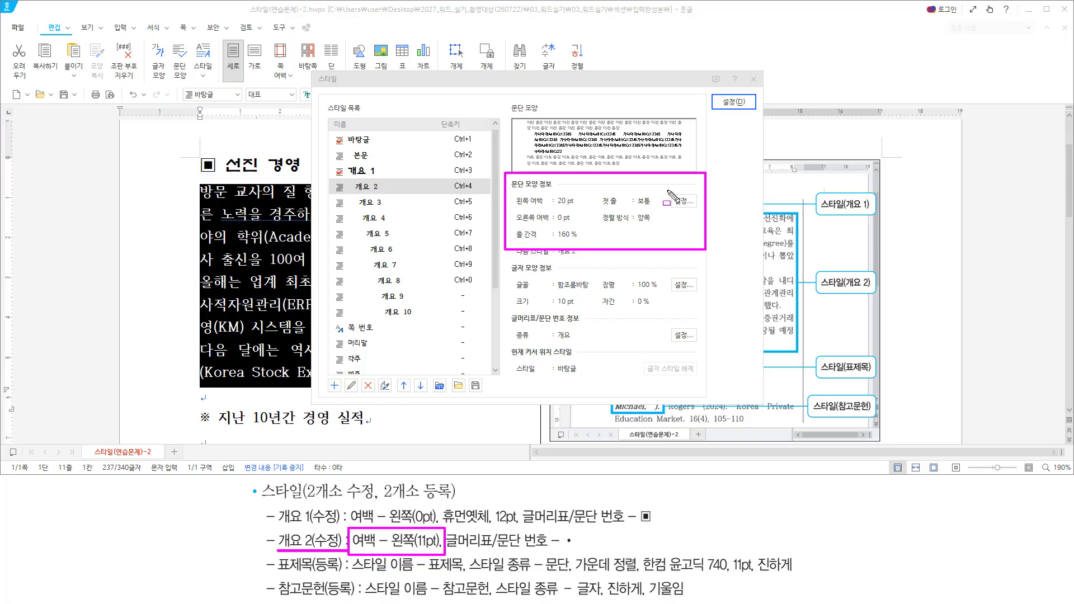
pyautogui.moveTo(667, 191); pyautogui.dragTo(696, 208)
pyautogui.moveTo(451, 550); pyautogui.dragTo(579, 549)
pyautogui.moveTo(510, 307)
pyautogui.mouseDown()
pyautogui.moveTo(710, 356)
pyautogui.moveTo(692, 340)
pyautogui.mouseUp()
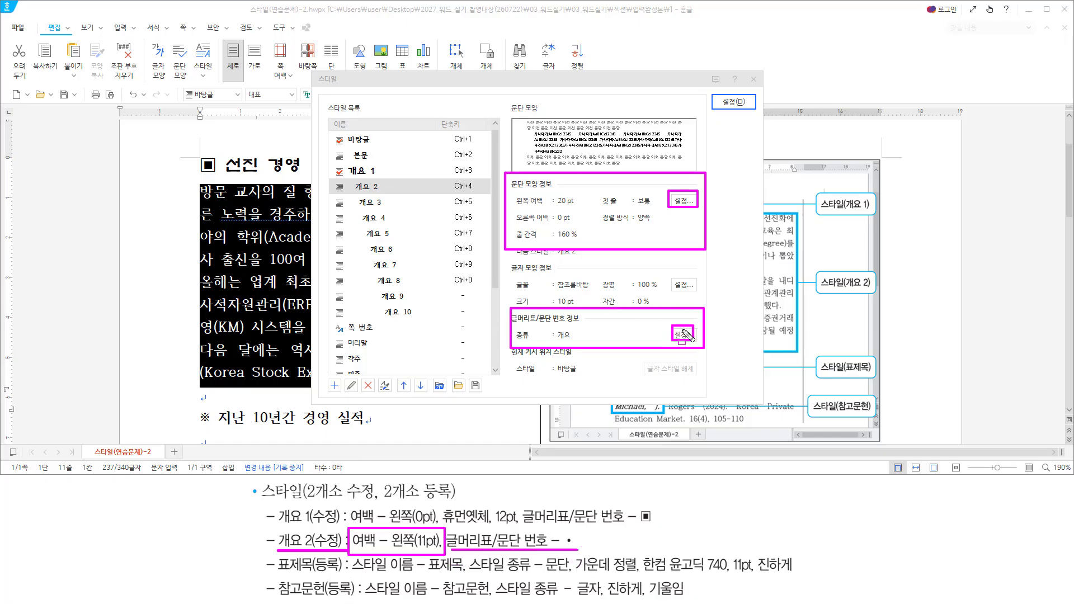
pyautogui.press('Escape')
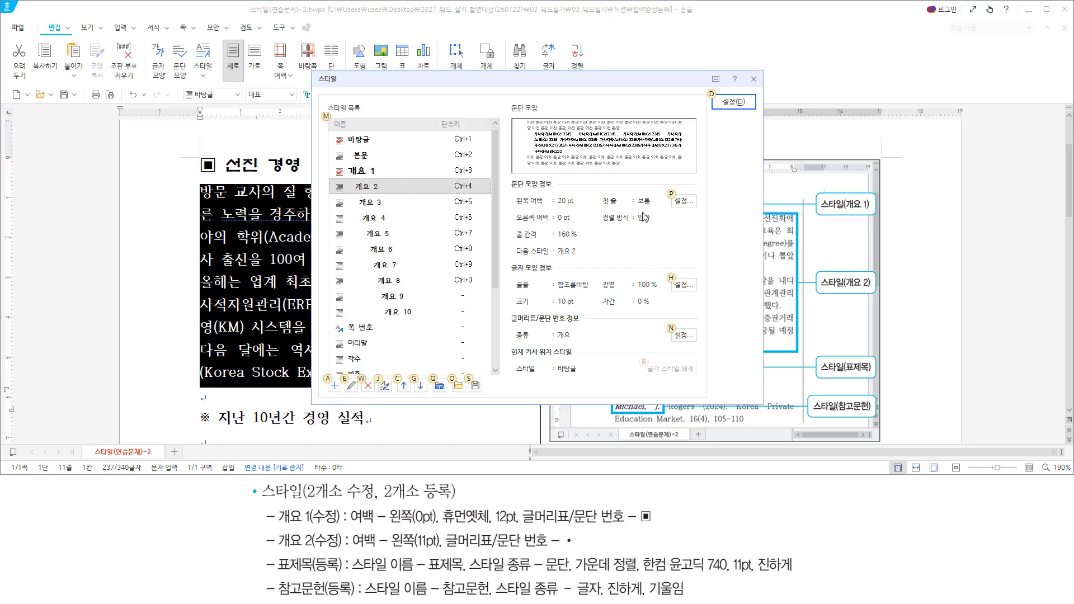
# Step: Set the left paragraph margin of the 개요 2 style to 11 pt
pyautogui.press('p')
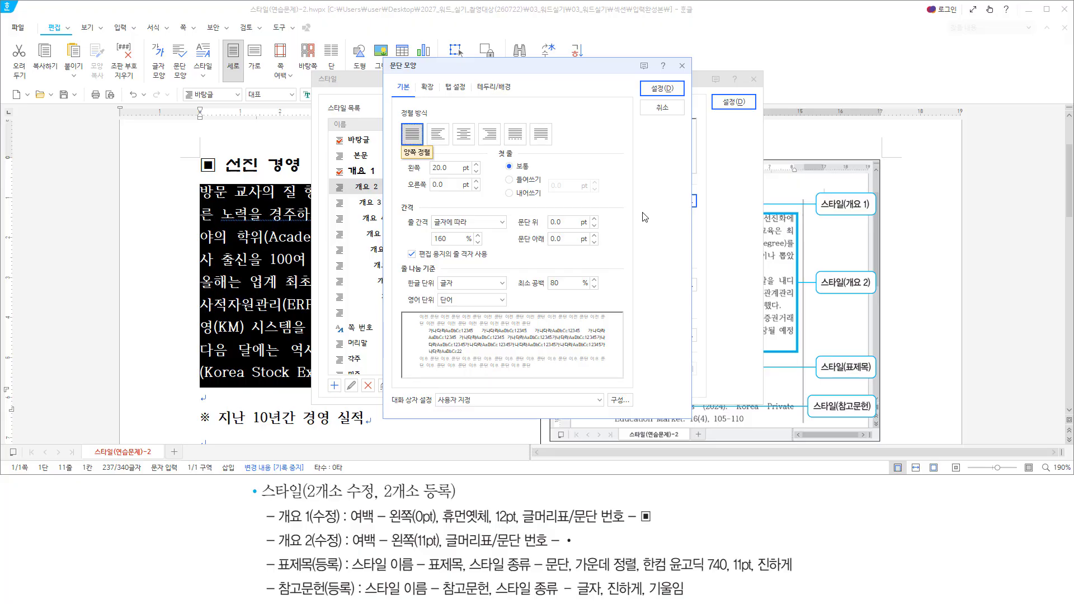
pyautogui.press('alt')
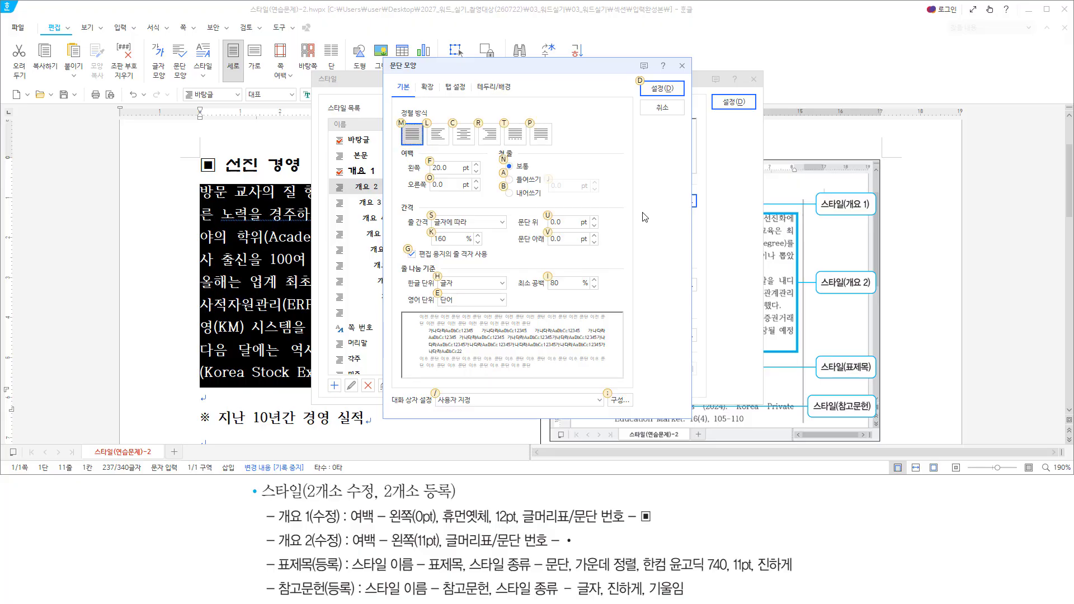
pyautogui.write('f11')
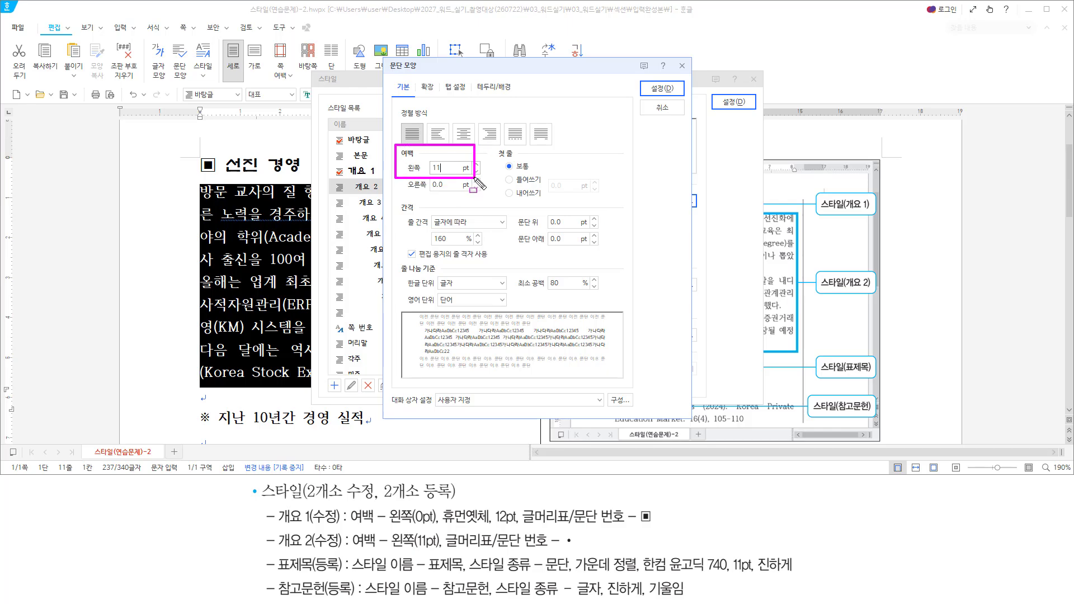
pyautogui.click(620, 173)
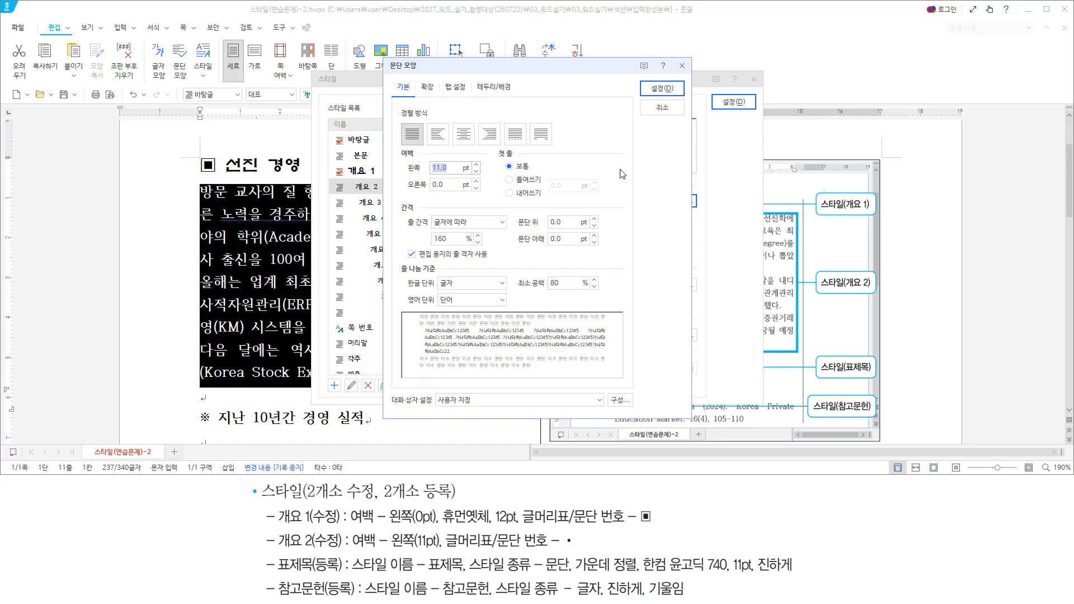
pyautogui.press('Return')
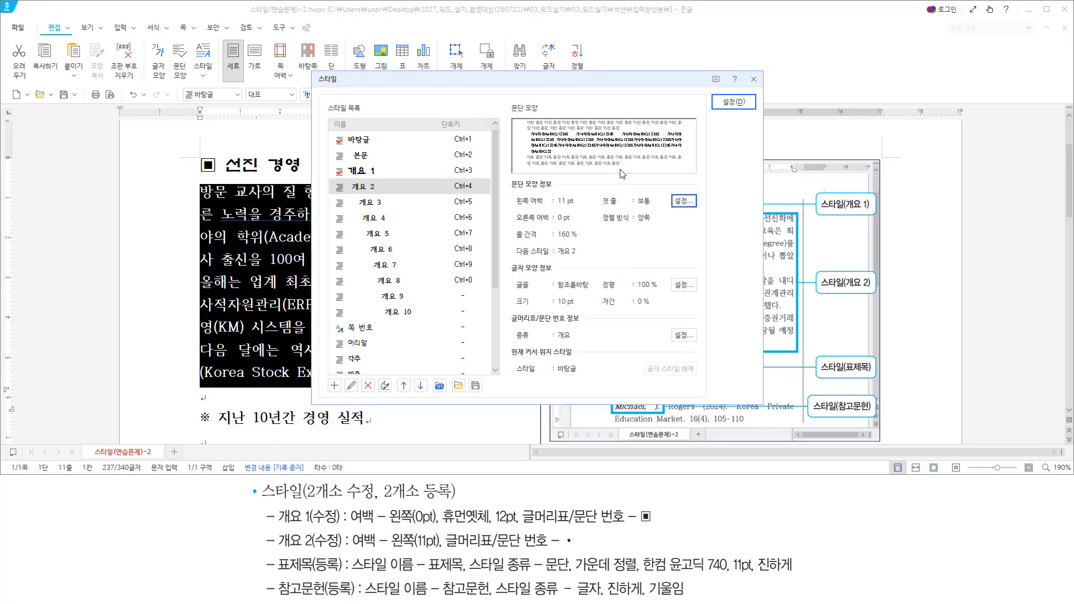
# Step: Replace the outline numbering of the 개요 2 style with the small filled round bullet (•)
pyautogui.press('alt')
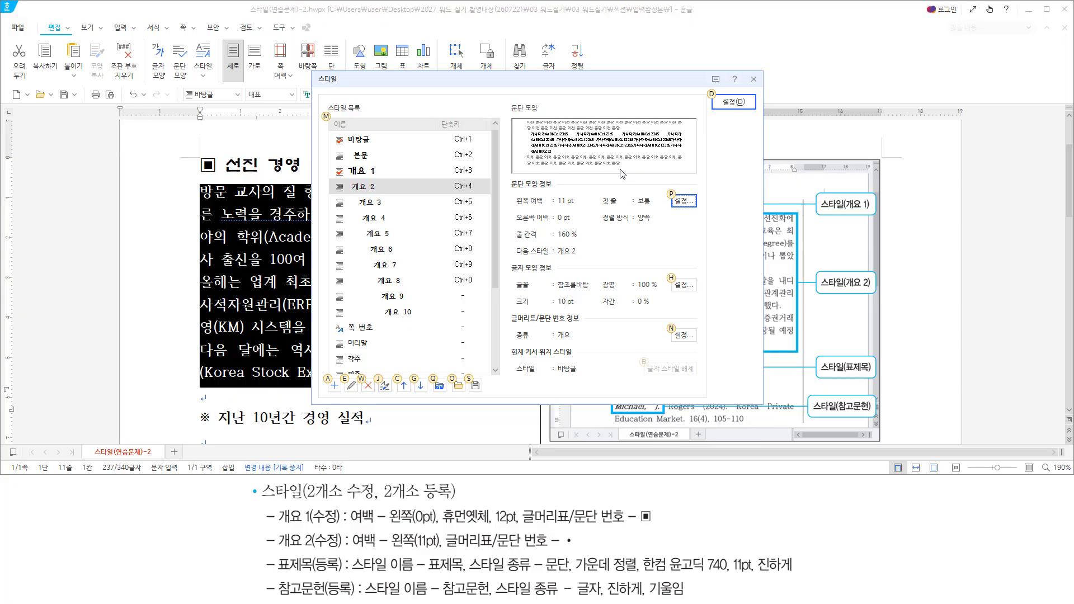
pyautogui.press('n')
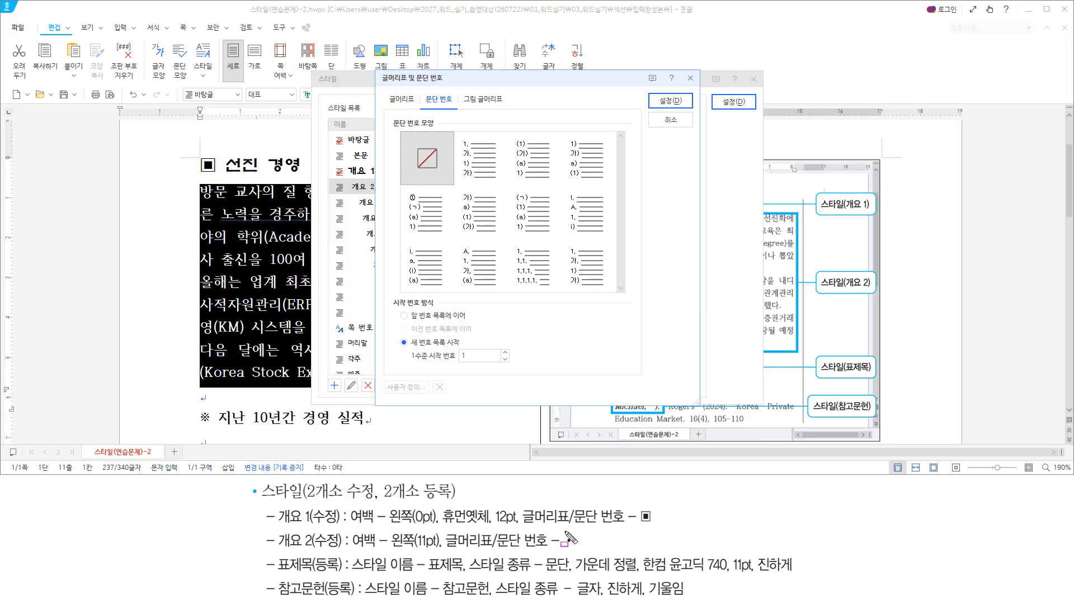
pyautogui.moveTo(561, 531); pyautogui.dragTo(579, 549)
pyautogui.moveTo(383, 93); pyautogui.dragTo(404, 102)
pyautogui.click(405, 101)
pyautogui.click(580, 147)
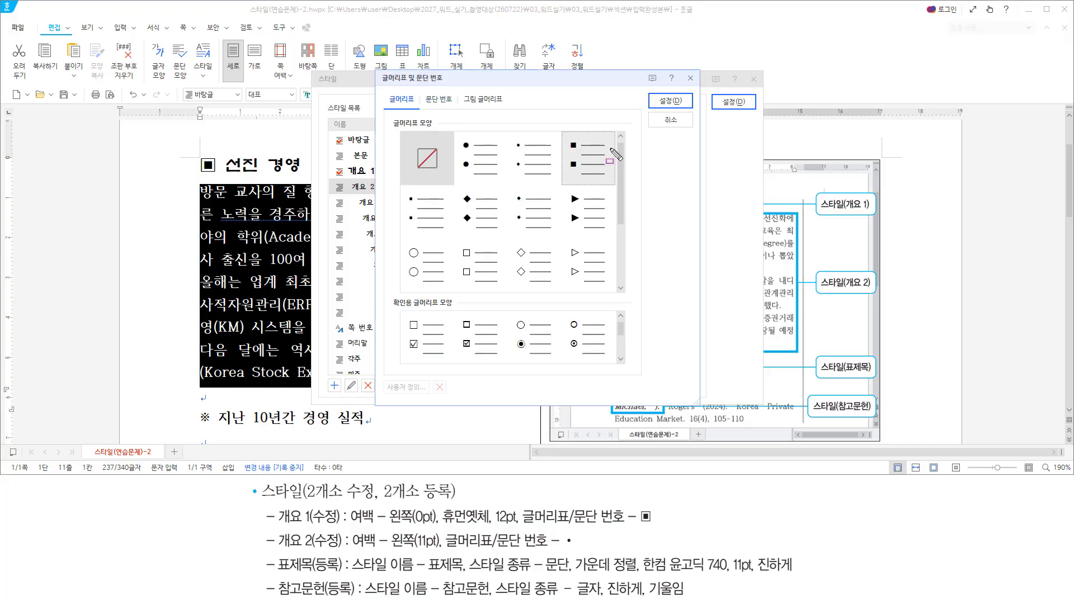
pyautogui.click(470, 148)
pyautogui.moveTo(458, 137); pyautogui.dragTo(476, 174)
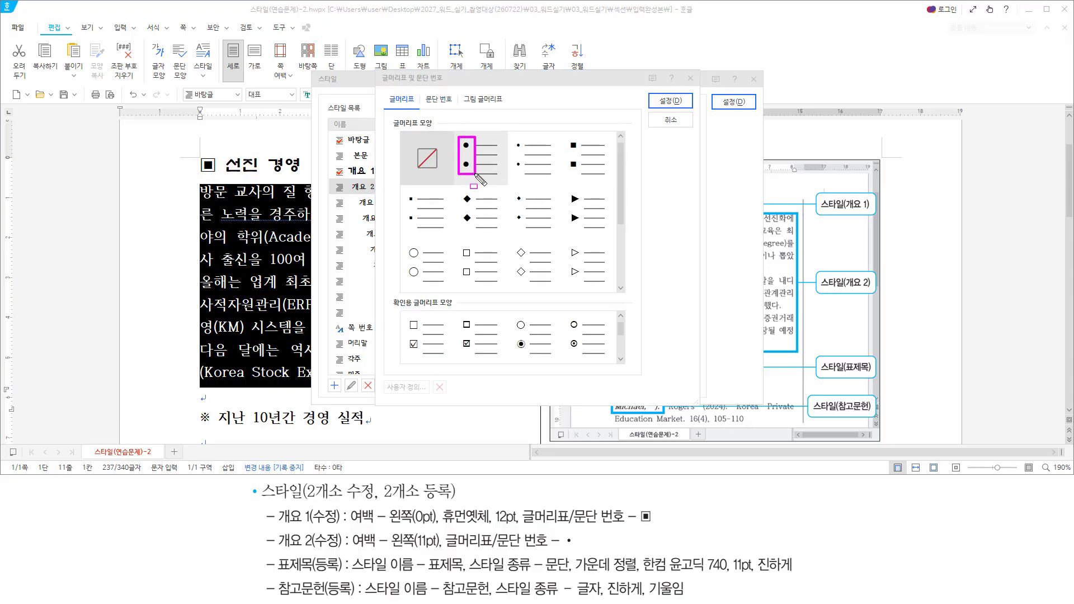
pyautogui.moveTo(511, 136); pyautogui.dragTo(524, 175)
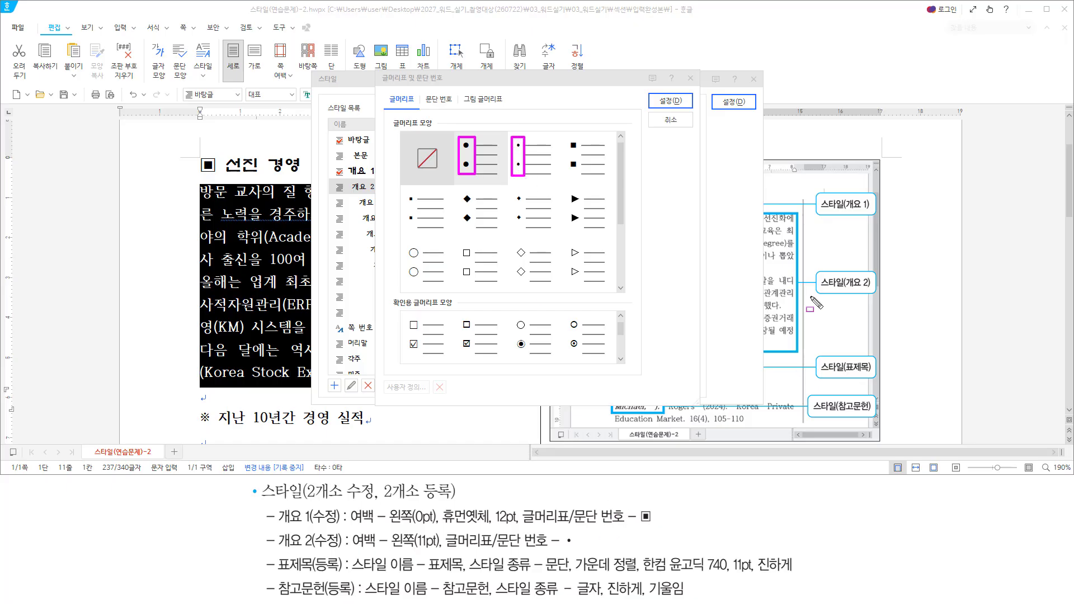
pyautogui.moveTo(565, 531); pyautogui.dragTo(577, 548)
pyautogui.click(538, 168)
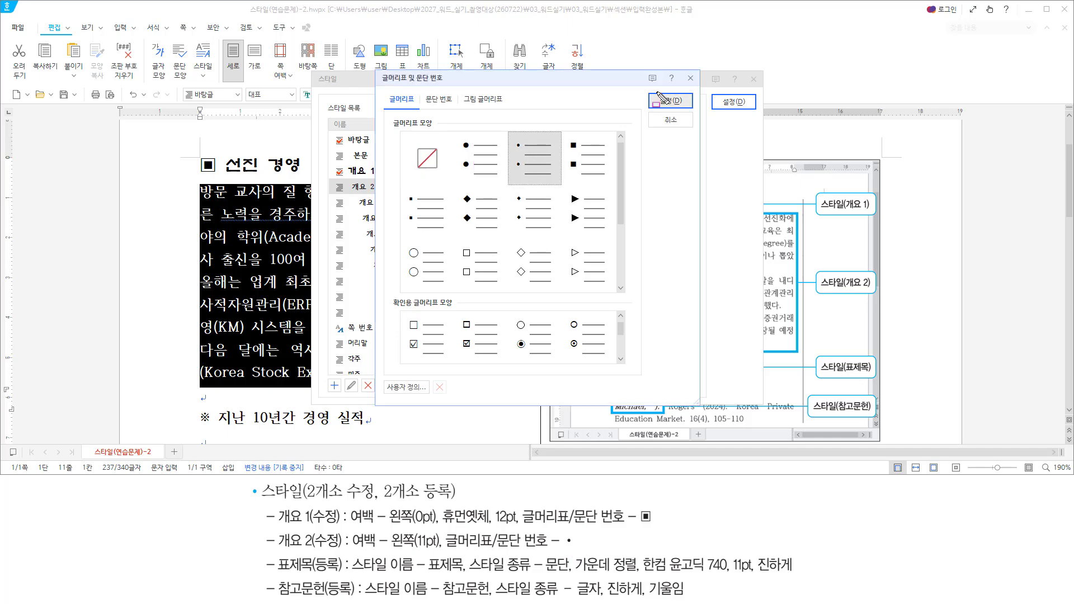
pyautogui.moveTo(656, 91); pyautogui.dragTo(688, 108)
pyautogui.press('Escape')
pyautogui.click(570, 91)
pyautogui.press('alt')
pyautogui.press('d')
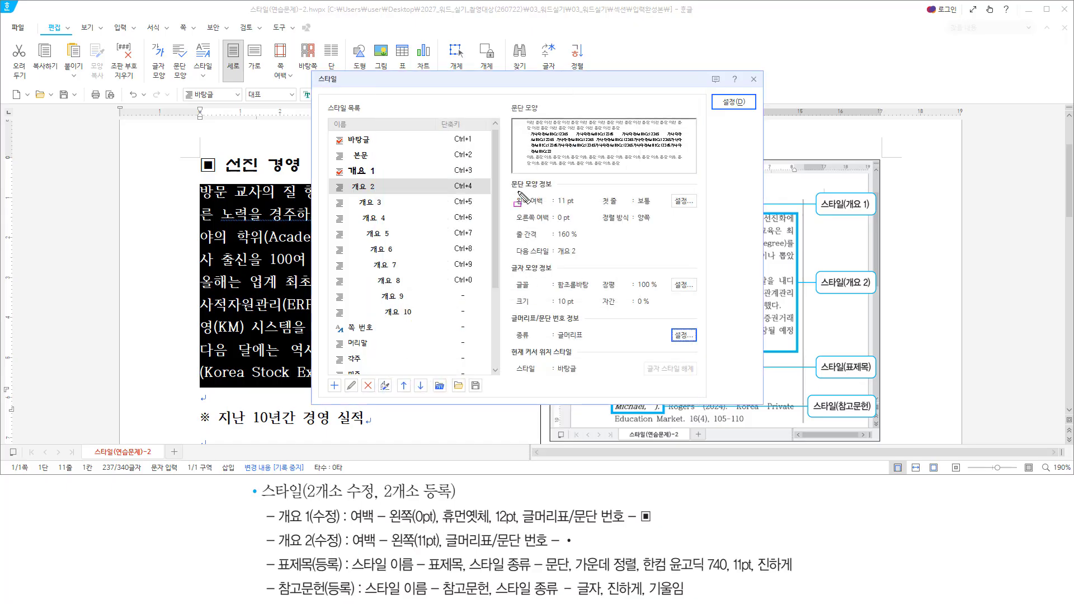
# Step: Confirm the edited 개요 2 style and apply it to the three selected body paragraphs
pyautogui.hotkey('ctrl', '2')
pyautogui.moveTo(508, 176); pyautogui.dragTo(699, 245)
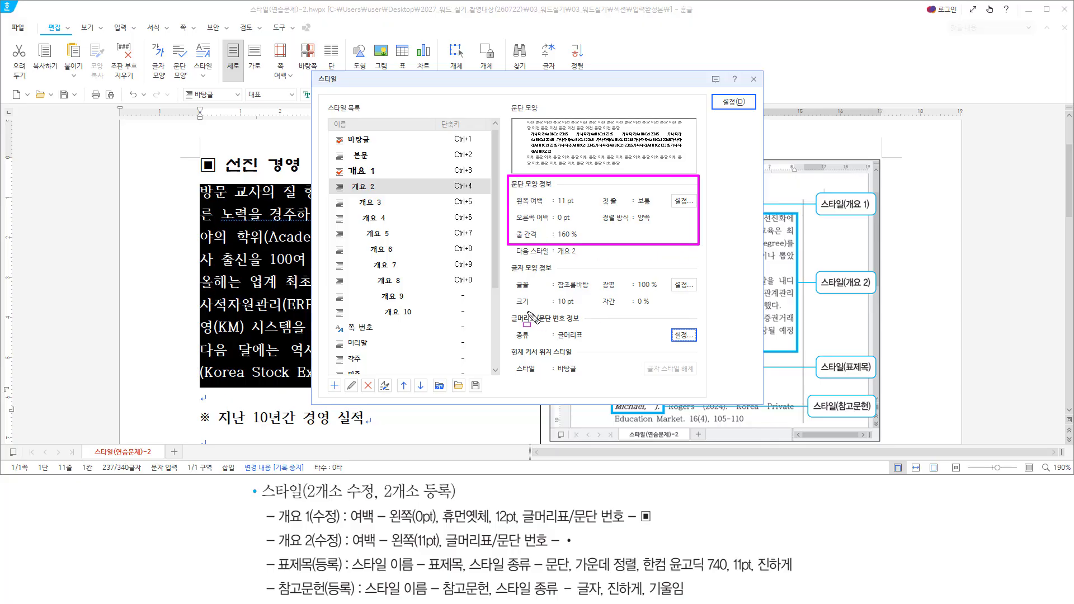
pyautogui.moveTo(508, 311); pyautogui.dragTo(707, 347)
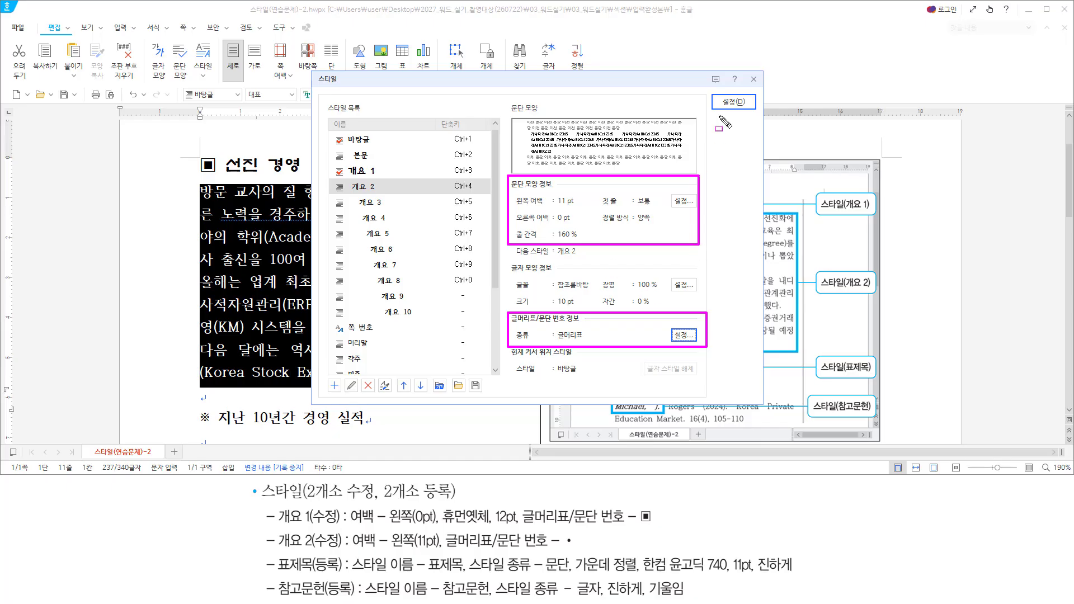
pyautogui.press('Escape')
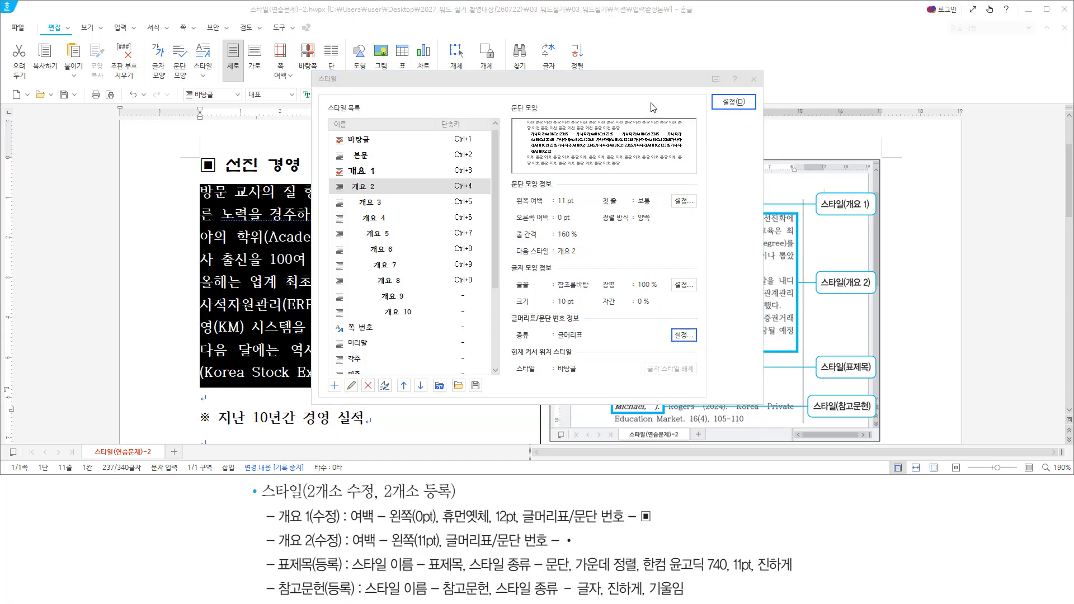
pyautogui.press('alt')
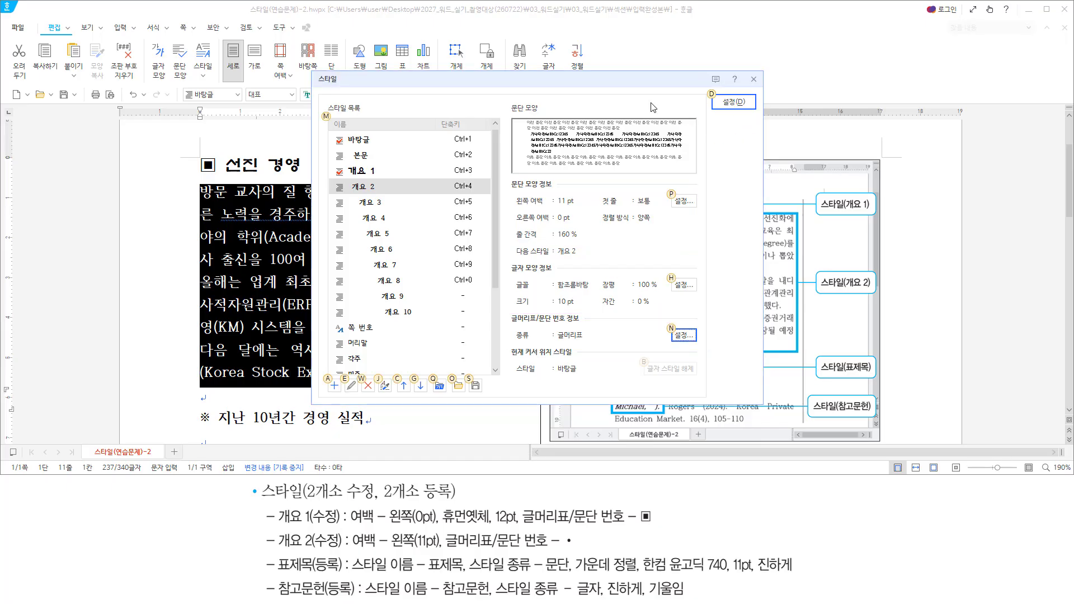
pyautogui.press('d')
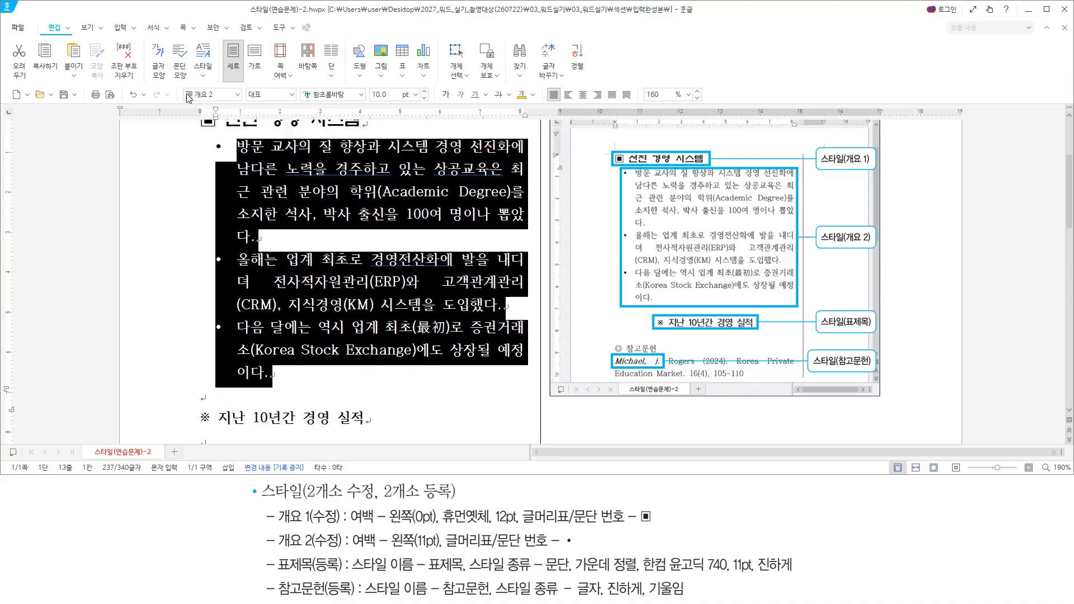
pyautogui.hotkey('ctrl', 'shift', 'd')
pyautogui.moveTo(183, 84)
pyautogui.mouseDown()
pyautogui.moveTo(254, 118)
pyautogui.moveTo(244, 106)
pyautogui.mouseUp()
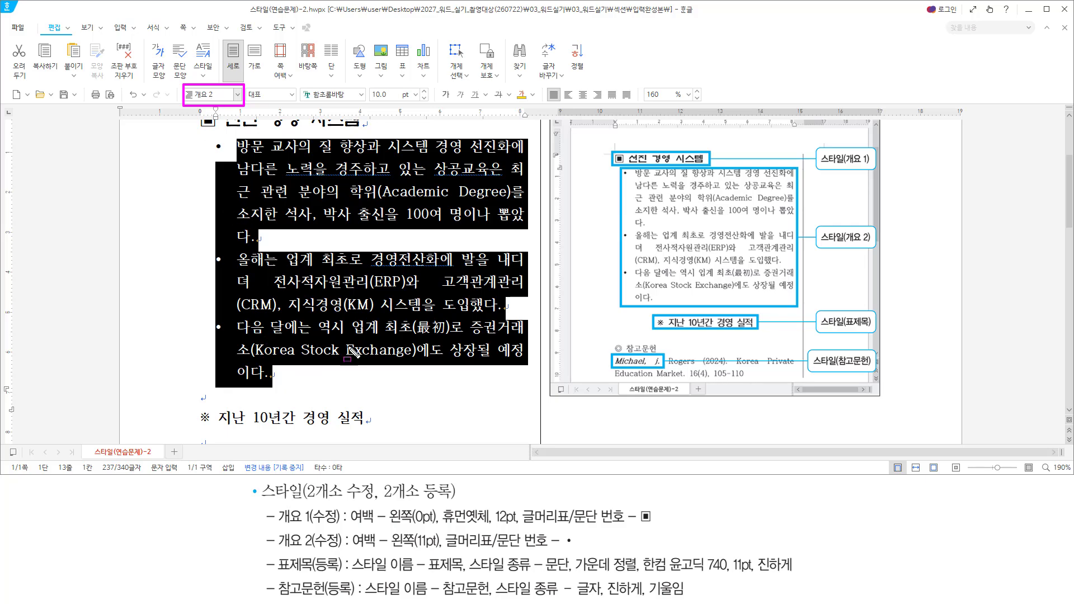
# Step: Place the cursor in the "※ 지난 10년간 경영 실적" line below the bulleted paragraphs
pyautogui.moveTo(652, 313)
pyautogui.mouseDown()
pyautogui.moveTo(668, 332)
pyautogui.moveTo(876, 328)
pyautogui.mouseUp()
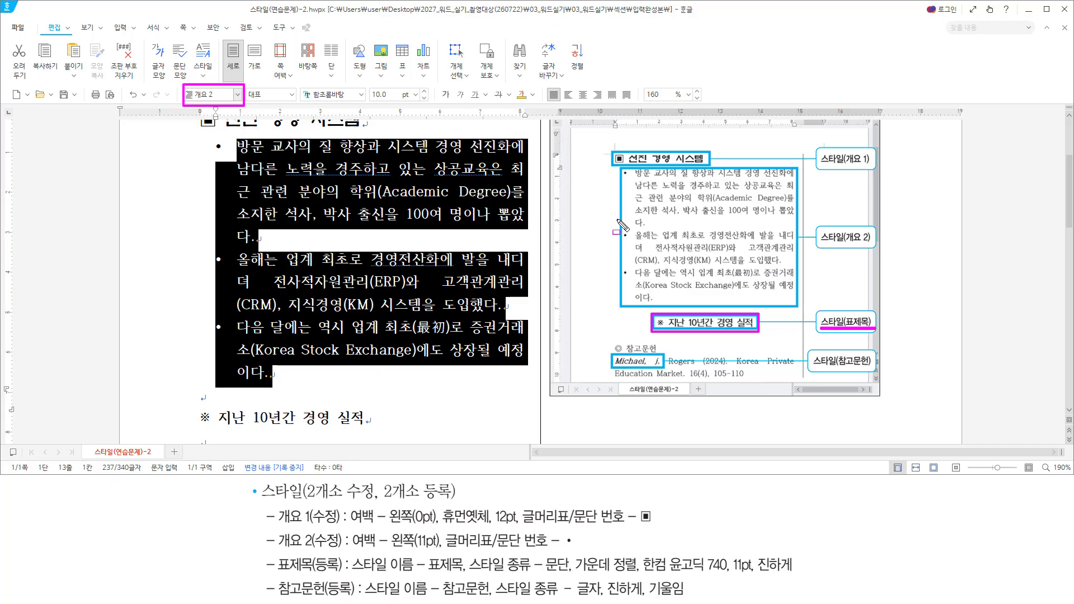
pyautogui.press('Escape')
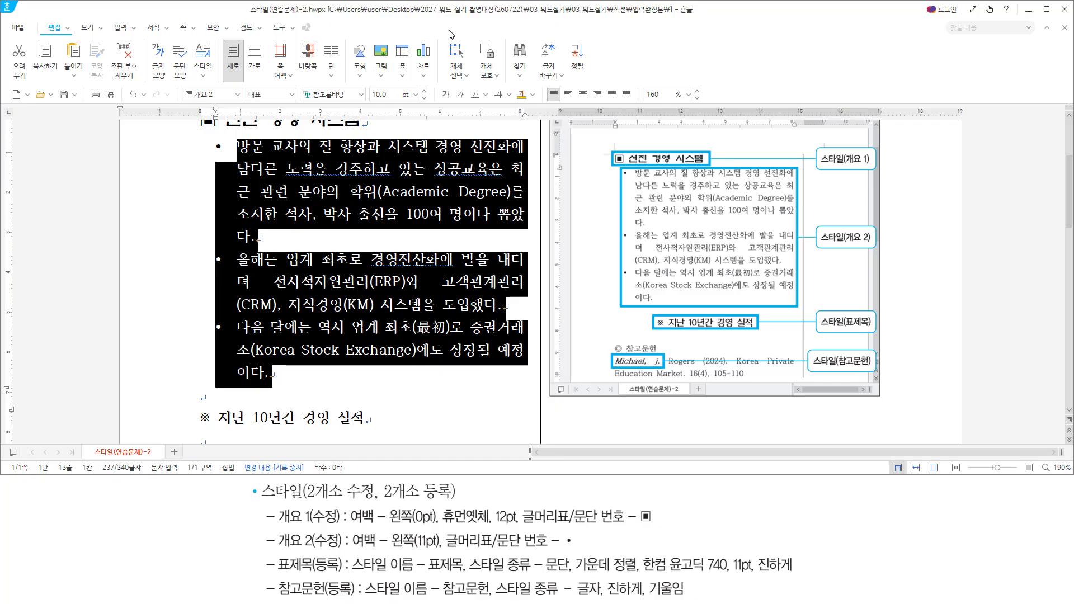
pyautogui.press('Down')
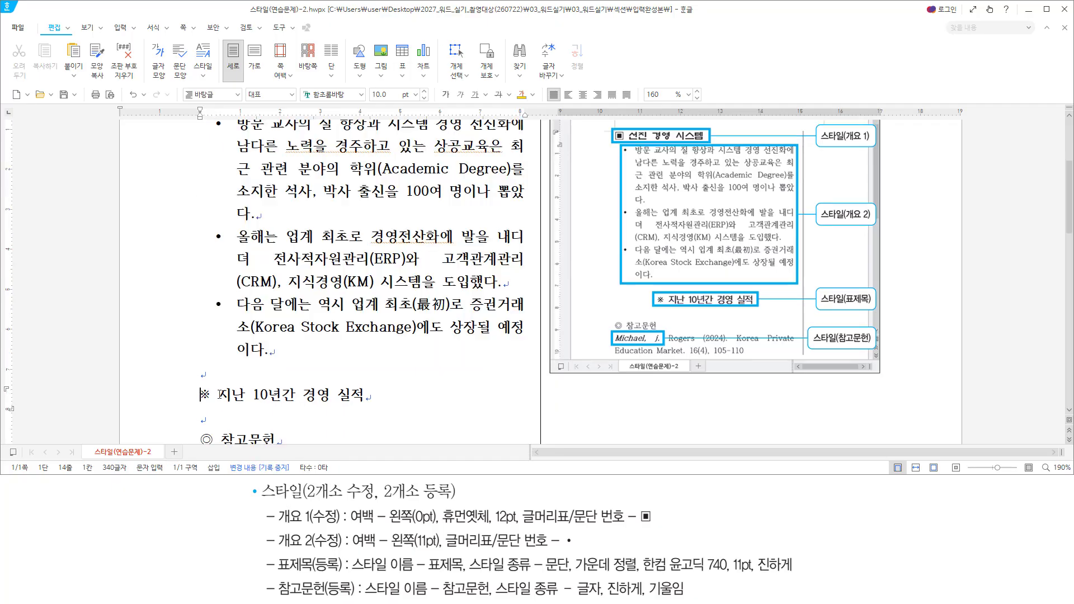
pyautogui.moveTo(184, 402); pyautogui.dragTo(364, 402)
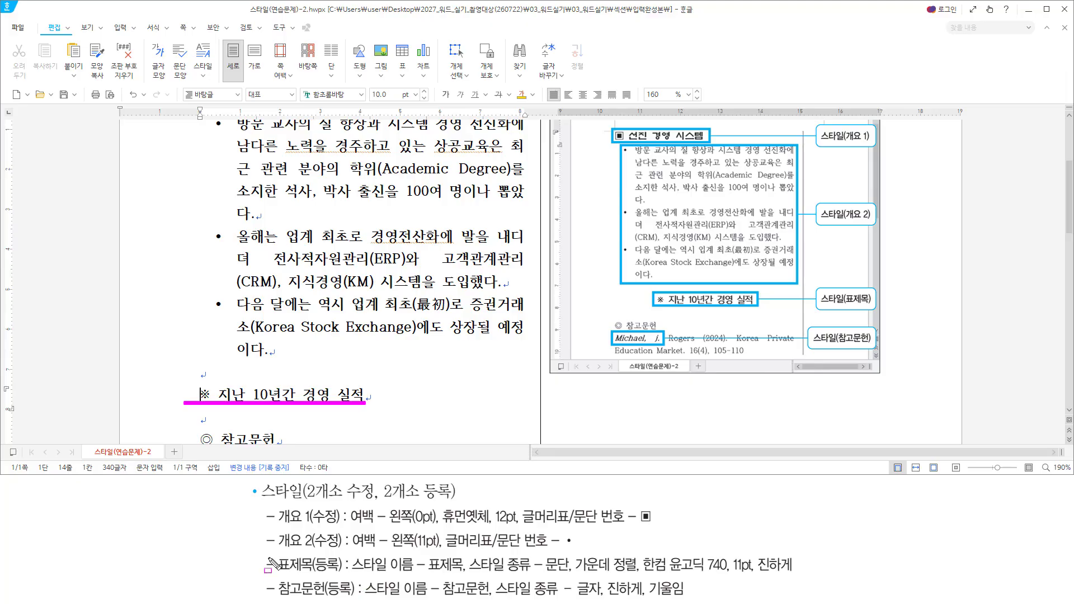
pyautogui.moveTo(275, 554)
pyautogui.mouseDown()
pyautogui.moveTo(284, 571)
pyautogui.moveTo(350, 572)
pyautogui.mouseUp()
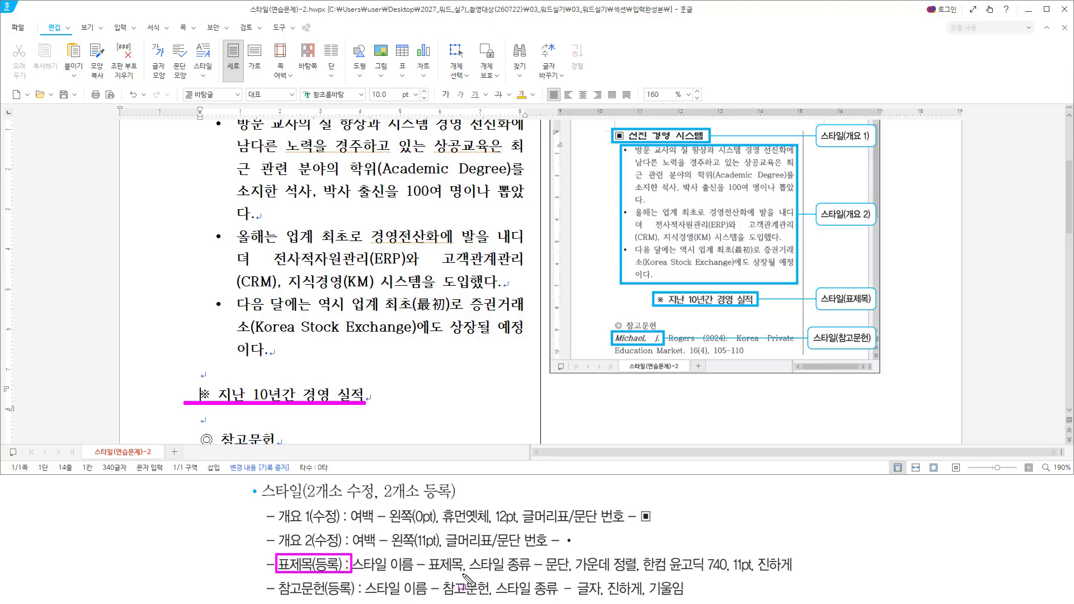
pyautogui.moveTo(462, 573)
pyautogui.mouseDown()
pyautogui.moveTo(583, 572)
pyautogui.moveTo(559, 573)
pyautogui.moveTo(573, 574)
pyautogui.mouseUp()
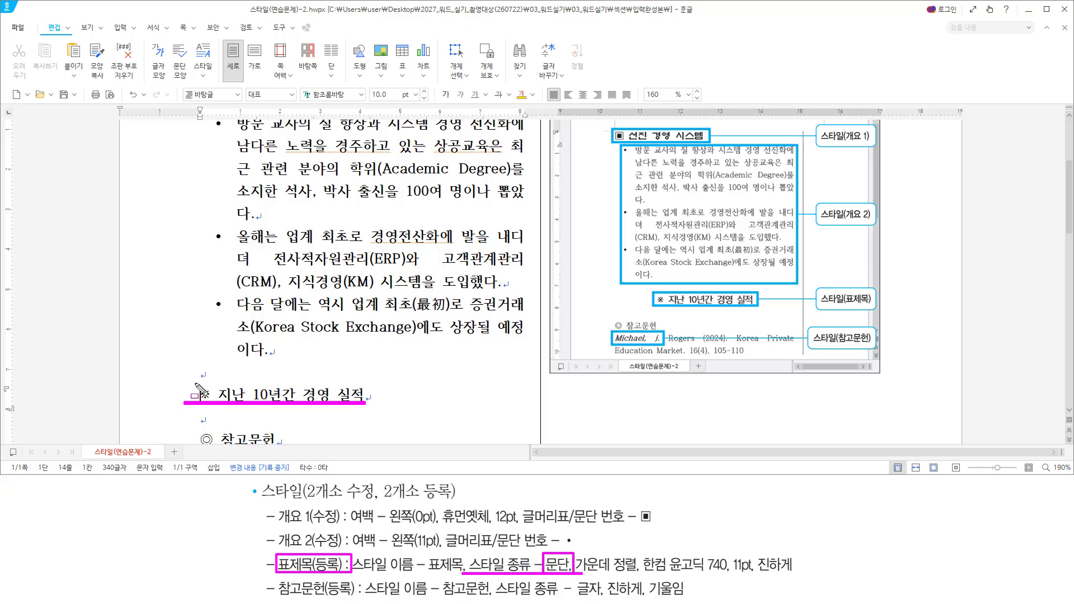
pyautogui.moveTo(196, 384)
pyautogui.mouseDown()
pyautogui.moveTo(205, 402)
pyautogui.moveTo(365, 402)
pyautogui.mouseUp()
pyautogui.press('Escape')
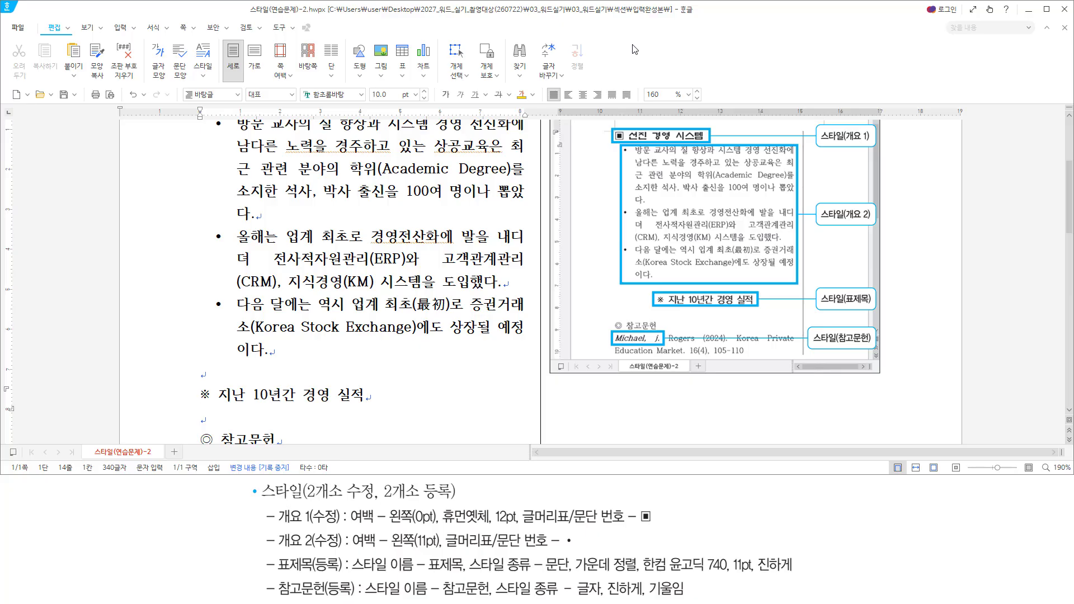
# Step: Open the style list for the "※ 지난 10년간 경영 실적" paragraph and start adding a new style
pyautogui.press('F6')
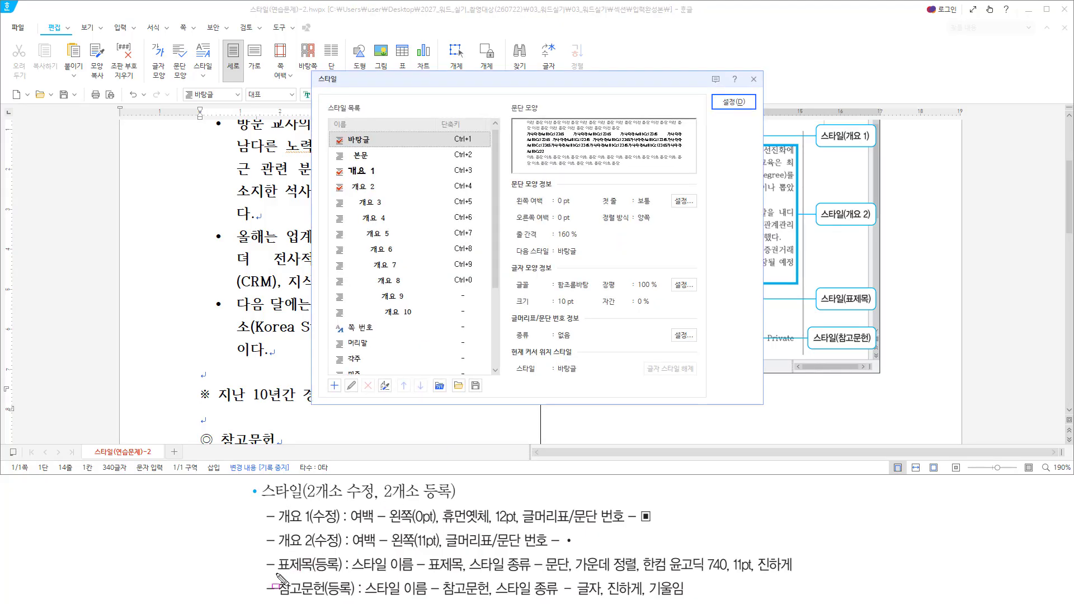
pyautogui.moveTo(276, 573); pyautogui.dragTo(341, 576)
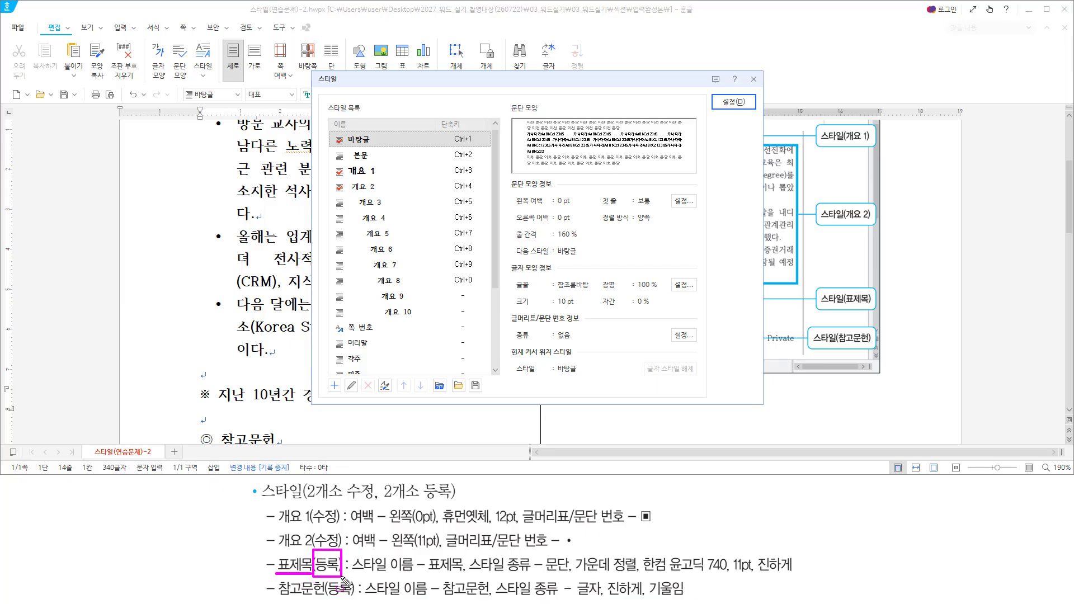
pyautogui.moveTo(328, 126); pyautogui.dragTo(412, 372)
pyautogui.press('Escape')
pyautogui.click(484, 94)
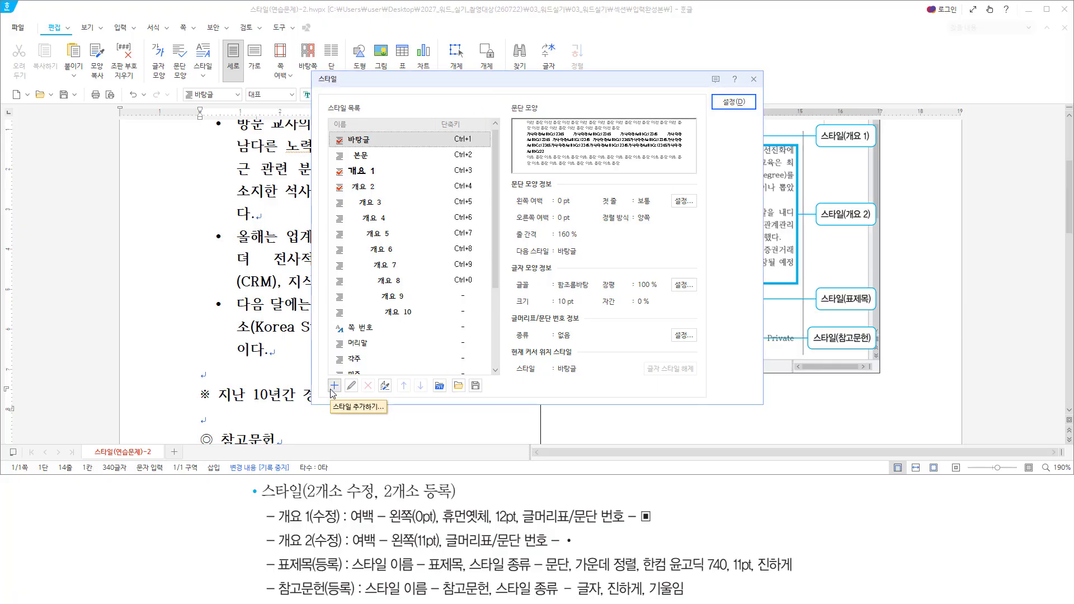
pyautogui.press('alt')
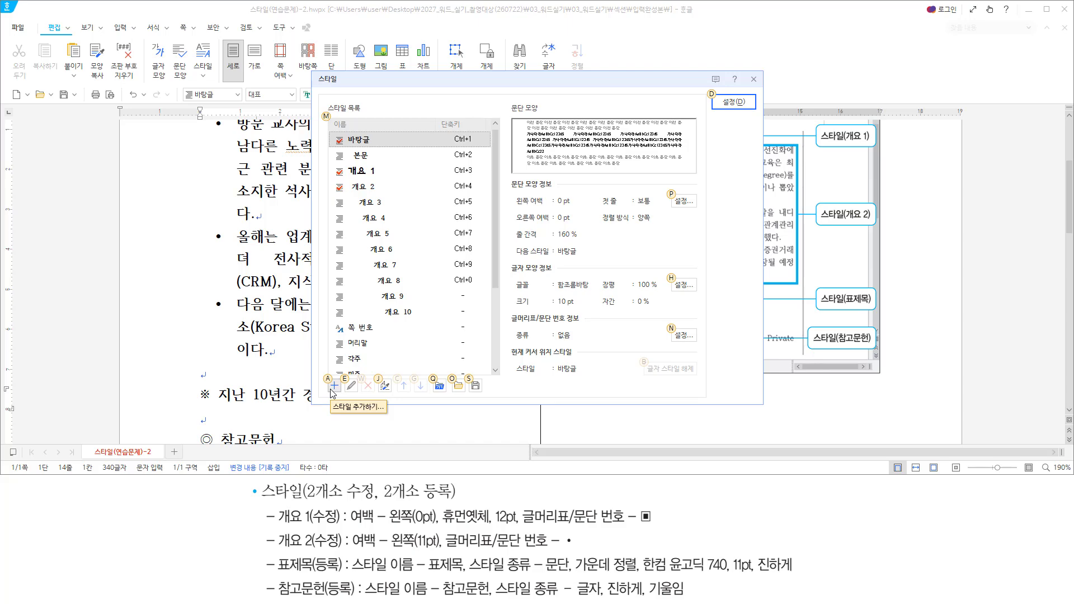
pyautogui.press('a')
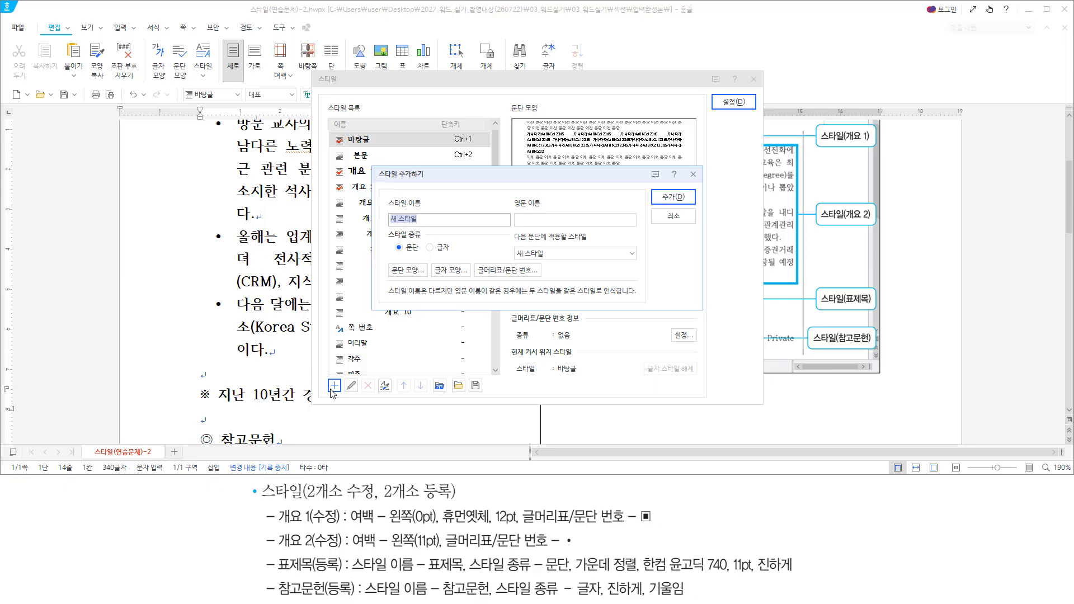
# Step: Name the new style 표제목 with the 문단 style type and add it to the style list
pyautogui.moveTo(375, 167); pyautogui.dragTo(702, 309)
pyautogui.moveTo(385, 196)
pyautogui.mouseDown()
pyautogui.moveTo(429, 224)
pyautogui.moveTo(399, 245)
pyautogui.moveTo(425, 255)
pyautogui.mouseUp()
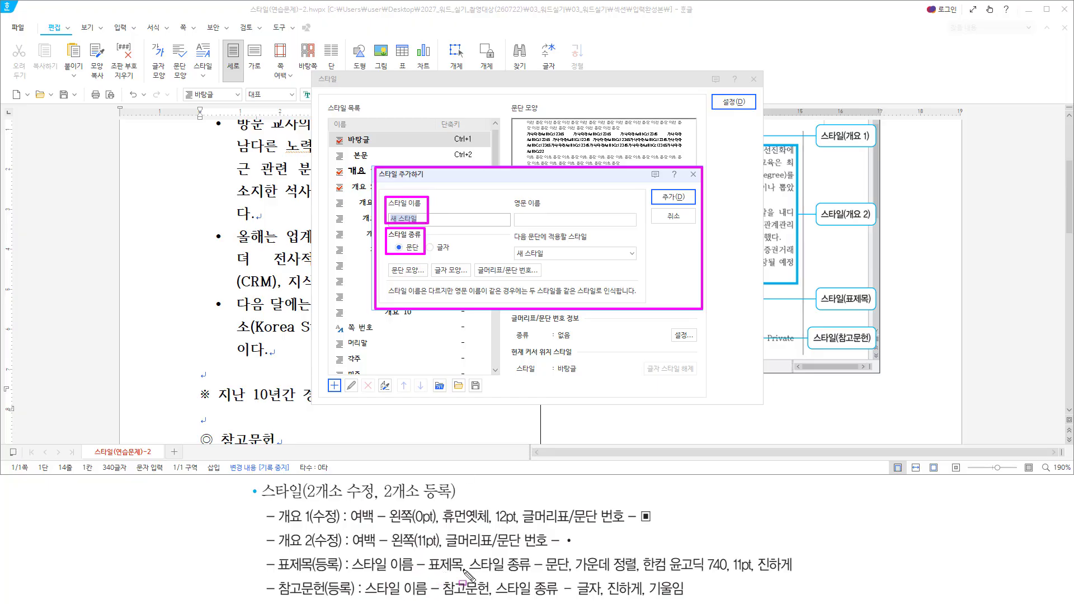
pyautogui.moveTo(468, 572); pyautogui.dragTo(576, 572)
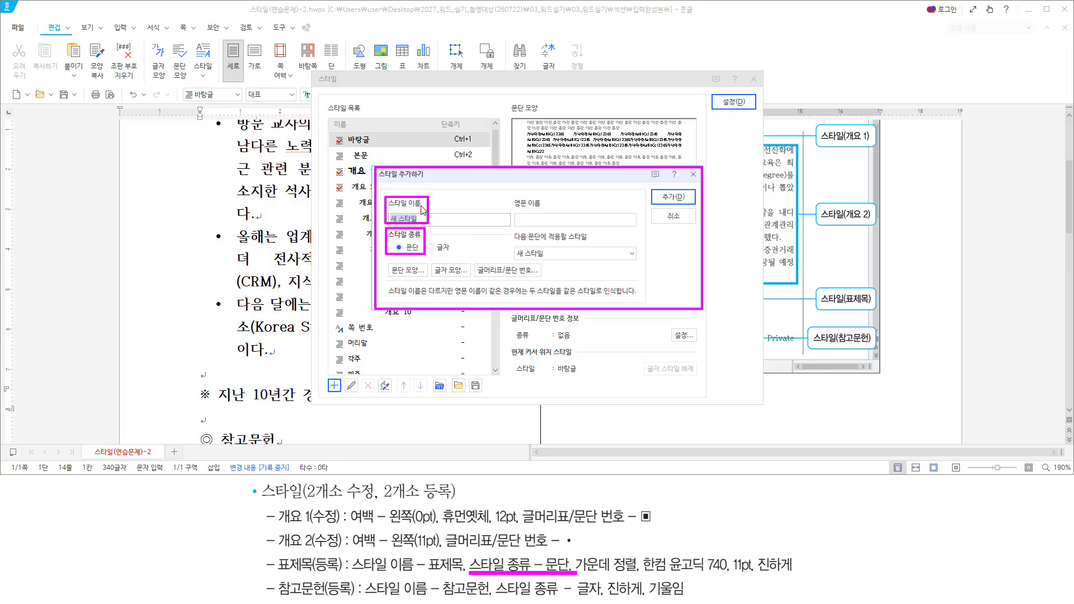
pyautogui.hotkey('ctrl', '2')
pyautogui.moveTo(385, 196); pyautogui.dragTo(433, 232)
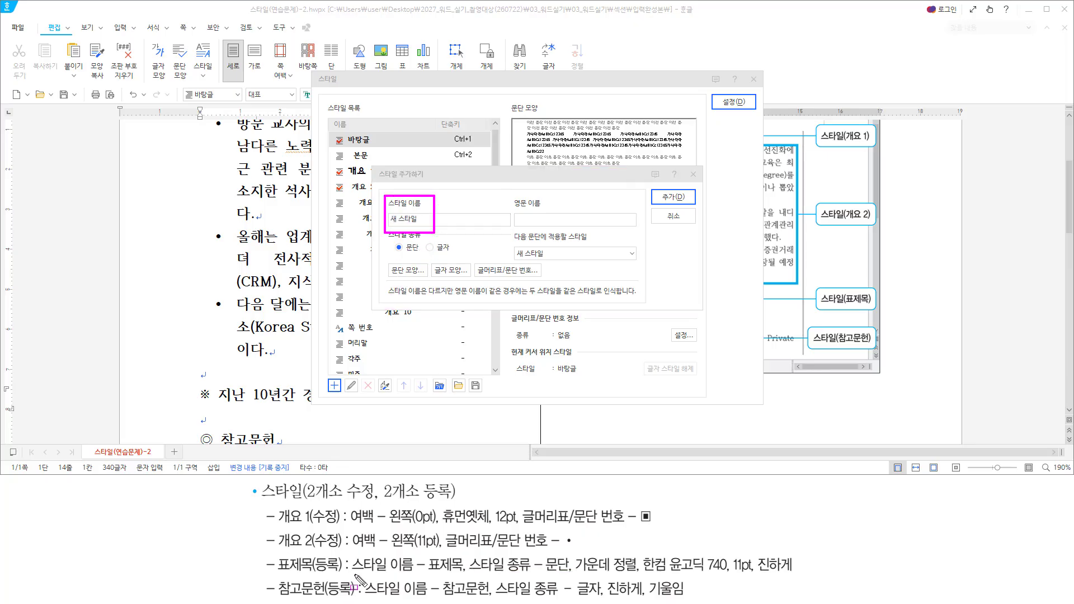
pyautogui.moveTo(351, 574); pyautogui.dragTo(467, 574)
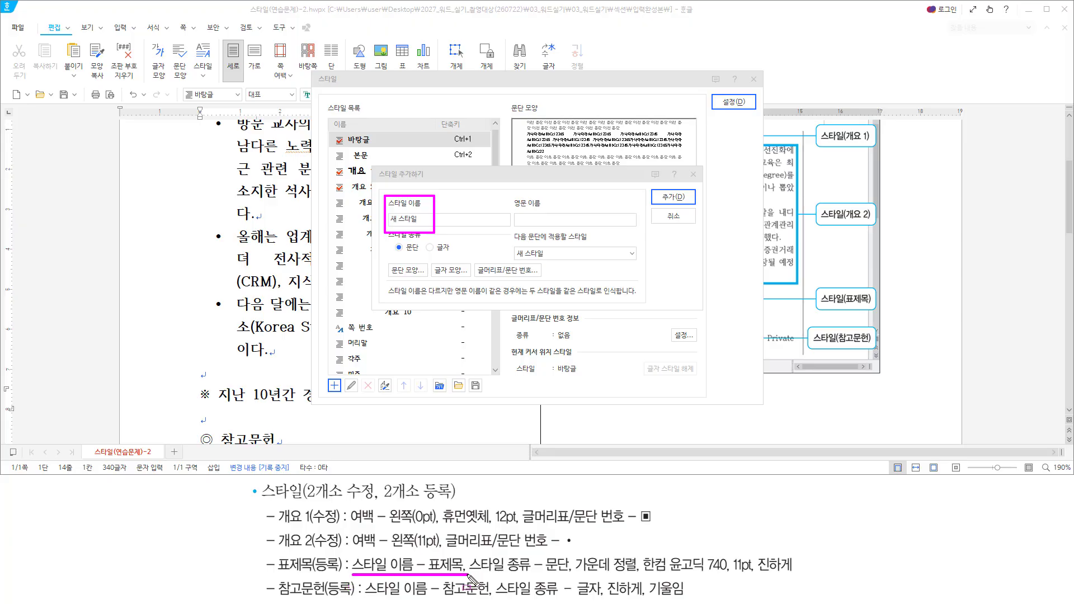
pyautogui.moveTo(426, 553); pyautogui.dragTo(465, 574)
pyautogui.moveTo(277, 570); pyautogui.dragTo(312, 571)
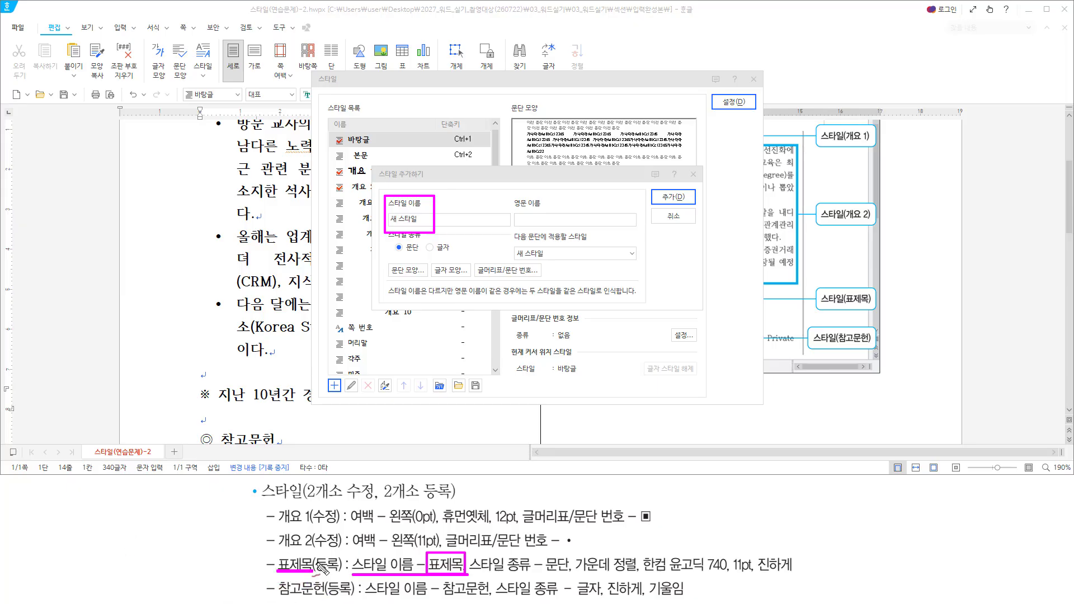
pyautogui.moveTo(290, 549); pyautogui.dragTo(313, 537)
pyautogui.moveTo(441, 545)
pyautogui.mouseDown()
pyautogui.moveTo(448, 557)
pyautogui.moveTo(464, 536)
pyautogui.mouseUp()
pyautogui.press('Escape')
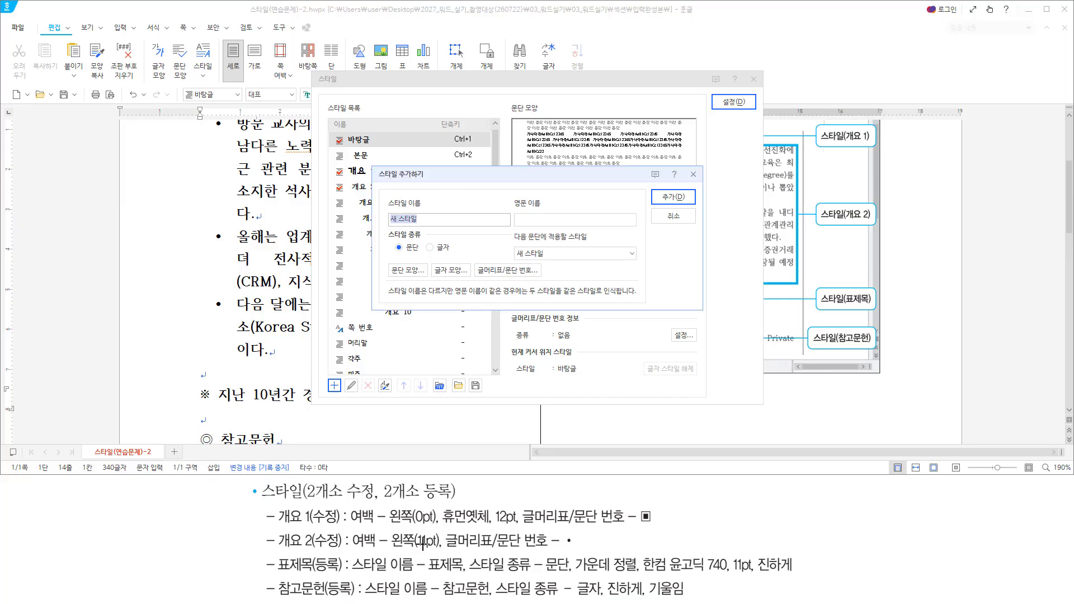
pyautogui.moveTo(353, 574); pyautogui.dragTo(468, 574)
pyautogui.press('Escape')
pyautogui.write('표제목')
pyautogui.press('Return')
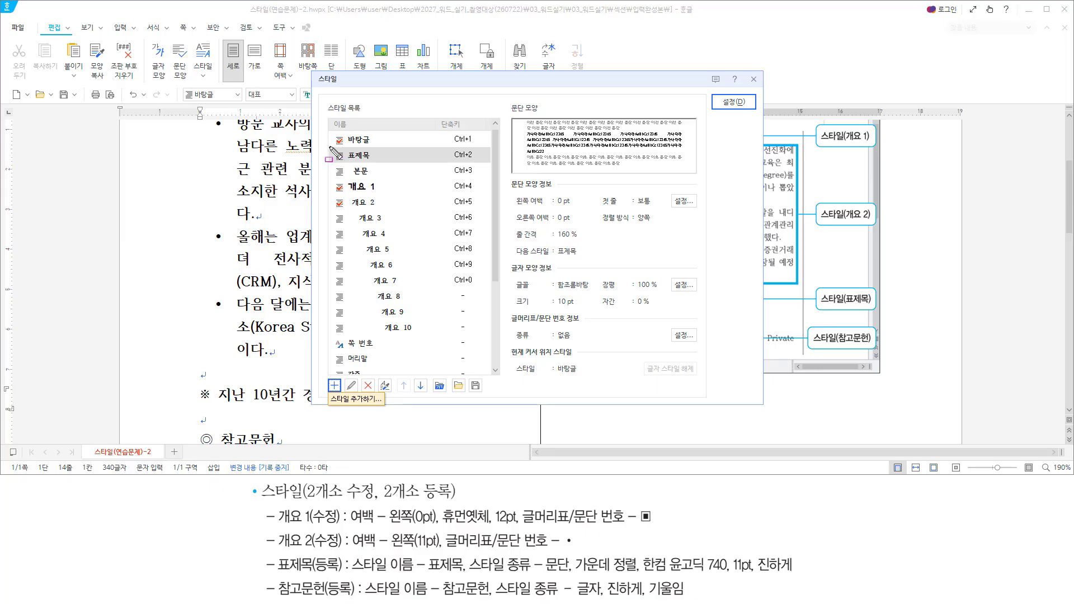
# Step: Edit the 표제목 style and set its paragraph alignment to 가운데 정렬
pyautogui.moveTo(328, 147)
pyautogui.mouseDown()
pyautogui.moveTo(347, 166)
pyautogui.moveTo(494, 166)
pyautogui.mouseUp()
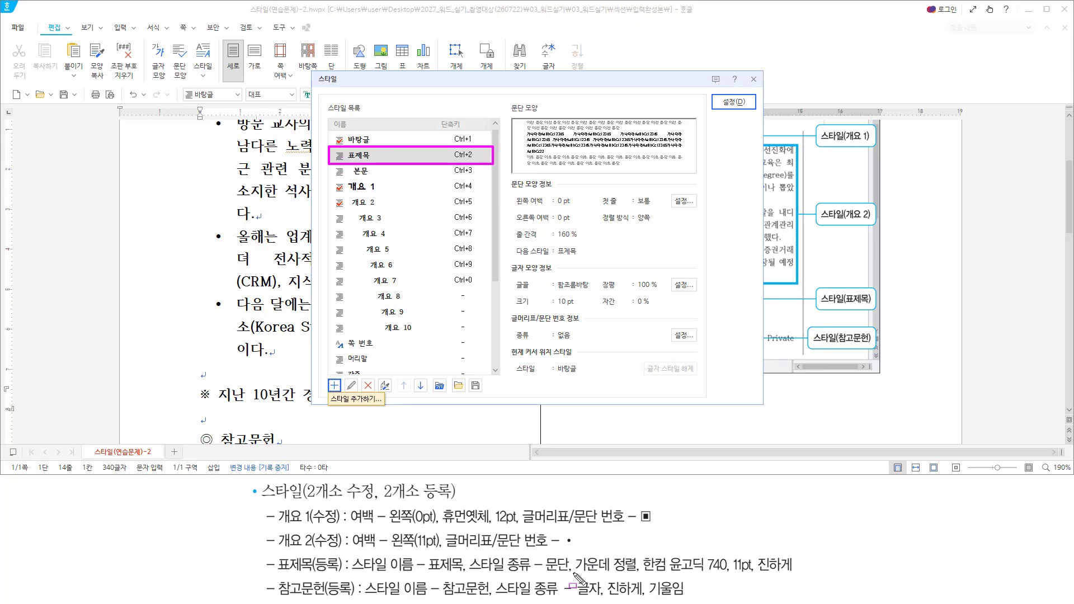
pyautogui.moveTo(574, 573); pyautogui.dragTo(636, 573)
pyautogui.moveTo(640, 548)
pyautogui.mouseDown()
pyautogui.moveTo(651, 569)
pyautogui.moveTo(743, 588)
pyautogui.moveTo(729, 579)
pyautogui.moveTo(808, 576)
pyautogui.mouseUp()
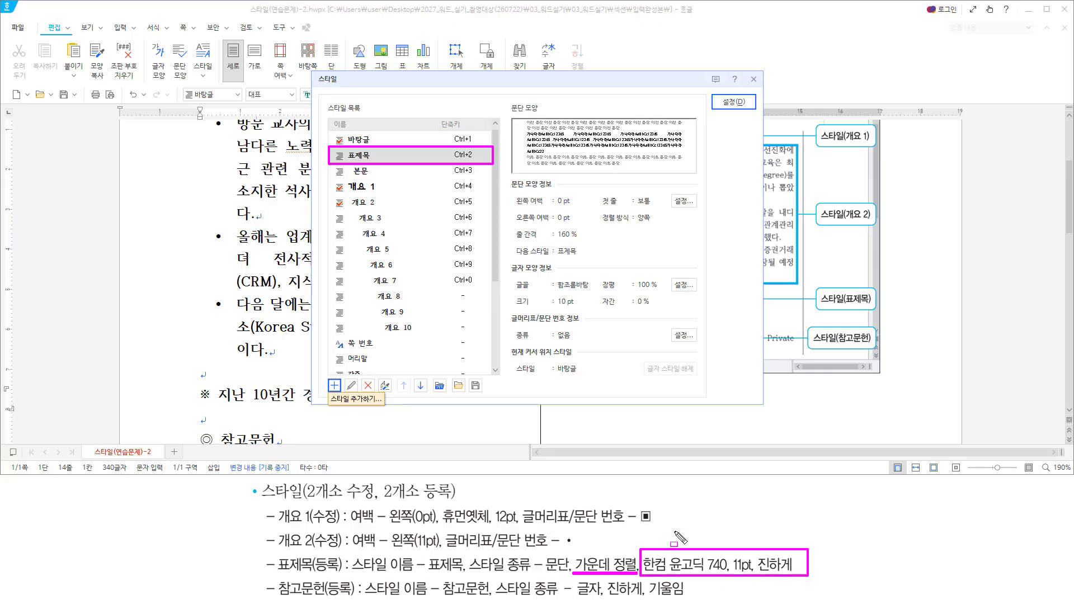
pyautogui.press('Escape')
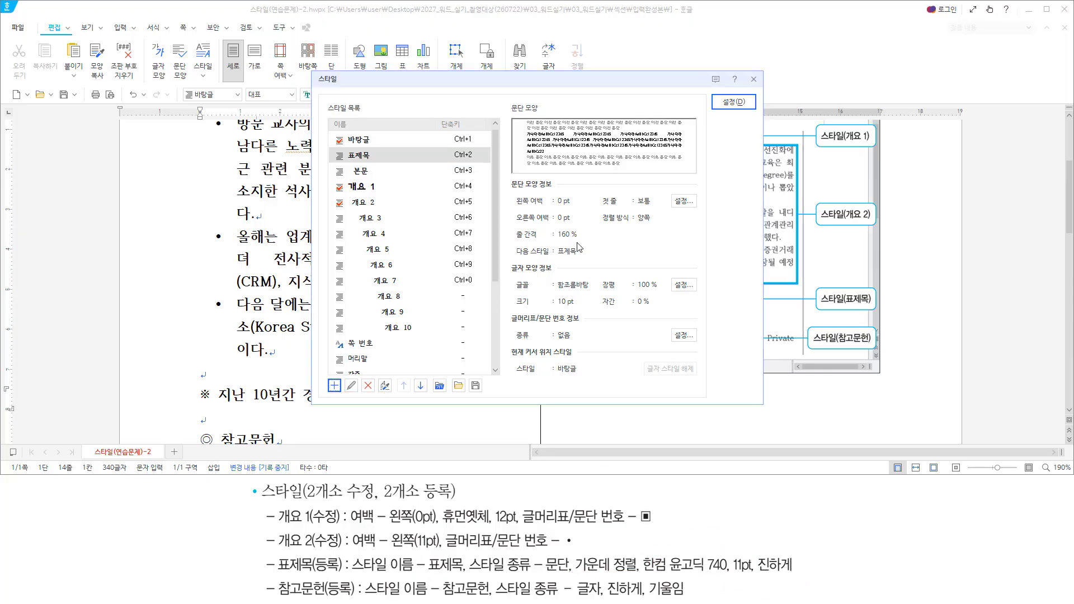
pyautogui.press('alt')
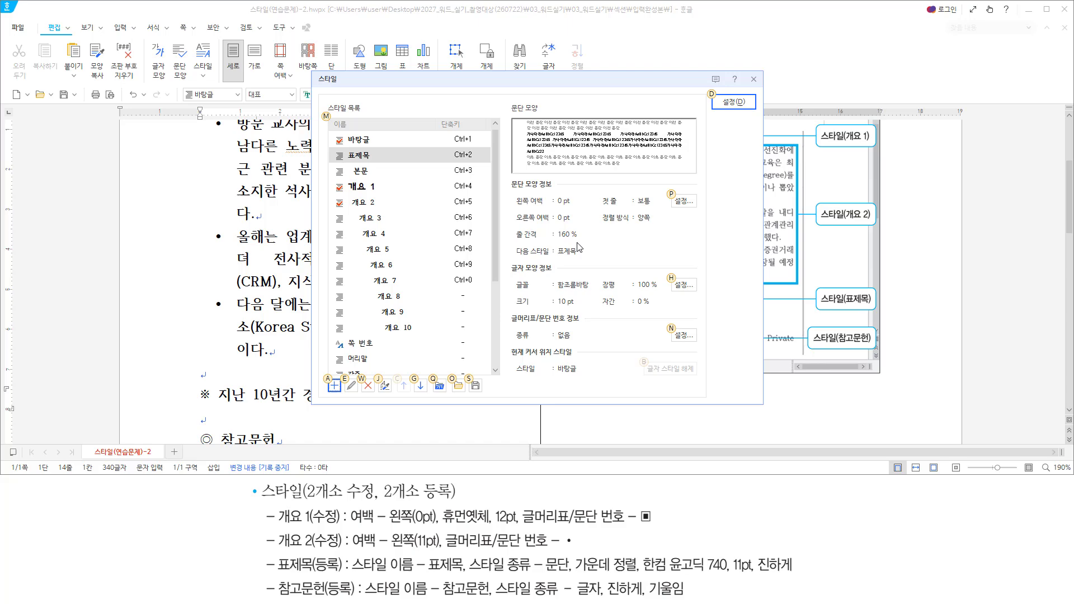
pyautogui.click(352, 386)
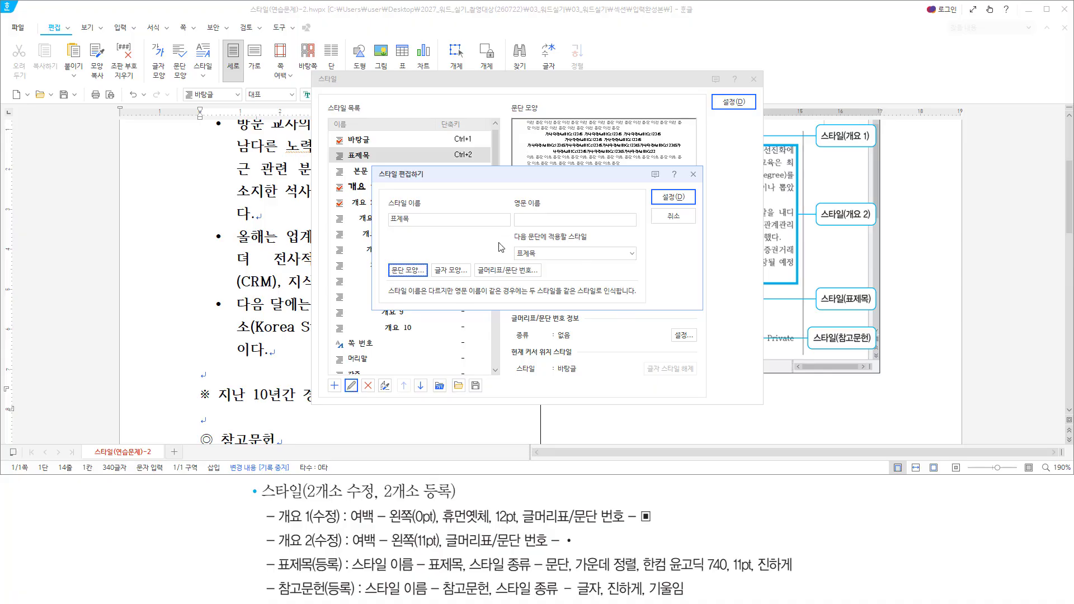
pyautogui.press('alt')
pyautogui.press('t')
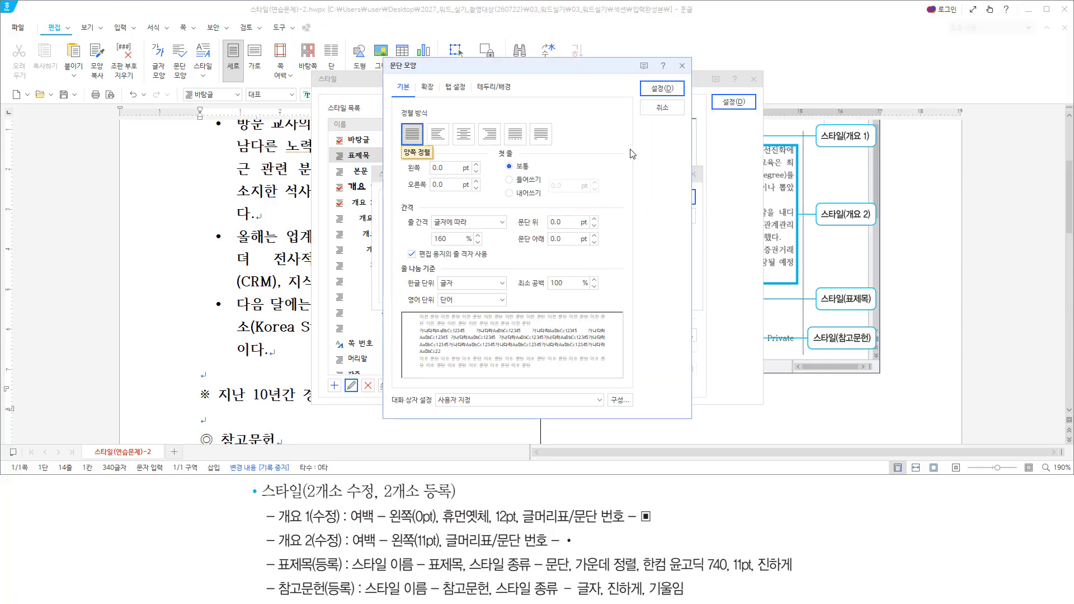
pyautogui.press('alt')
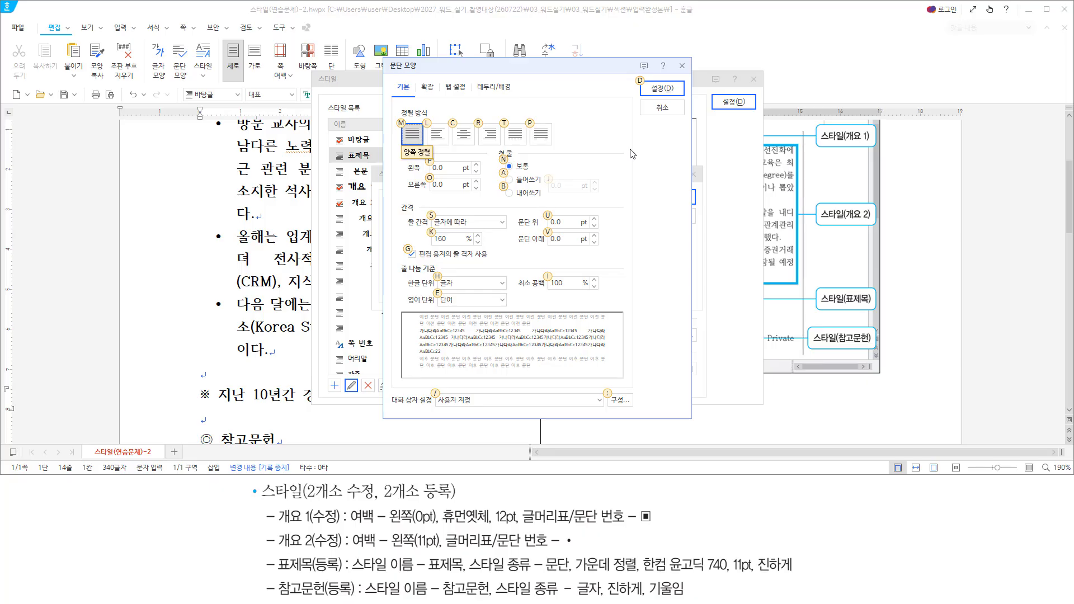
pyautogui.press('c')
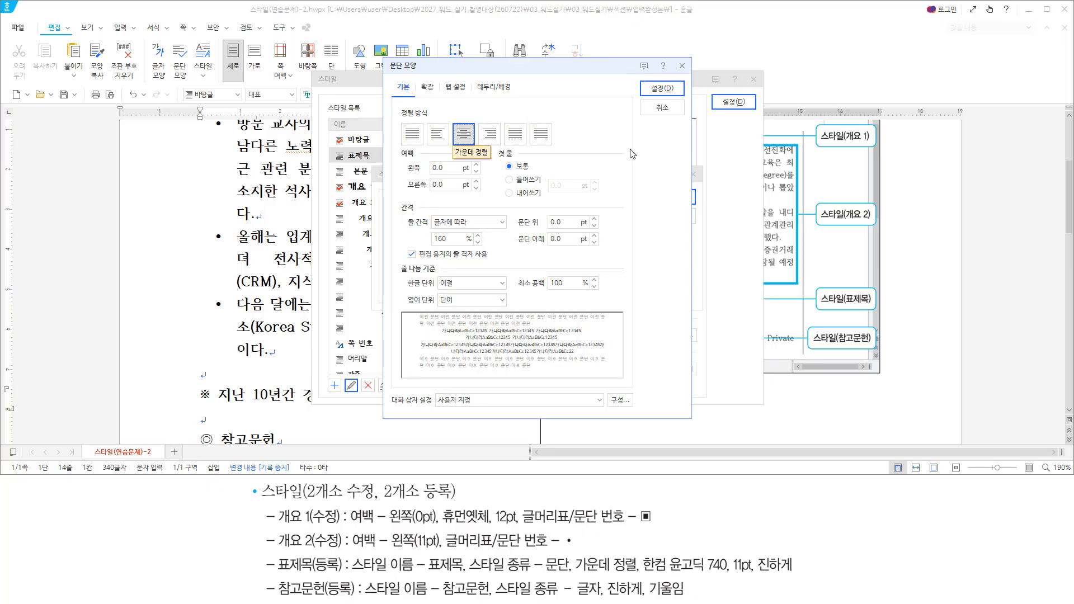
pyautogui.hotkey('alt', 'd')
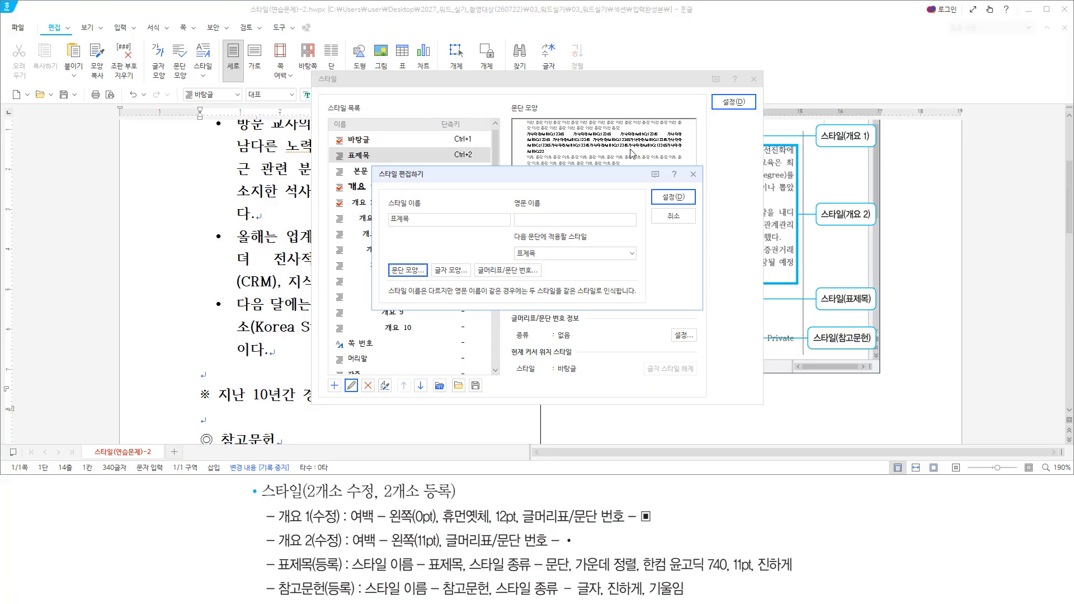
# Step: Set the 표제목 style's font to 한컴 윤고딕 740 in its character shape settings
pyautogui.moveTo(642, 573); pyautogui.dragTo(792, 573)
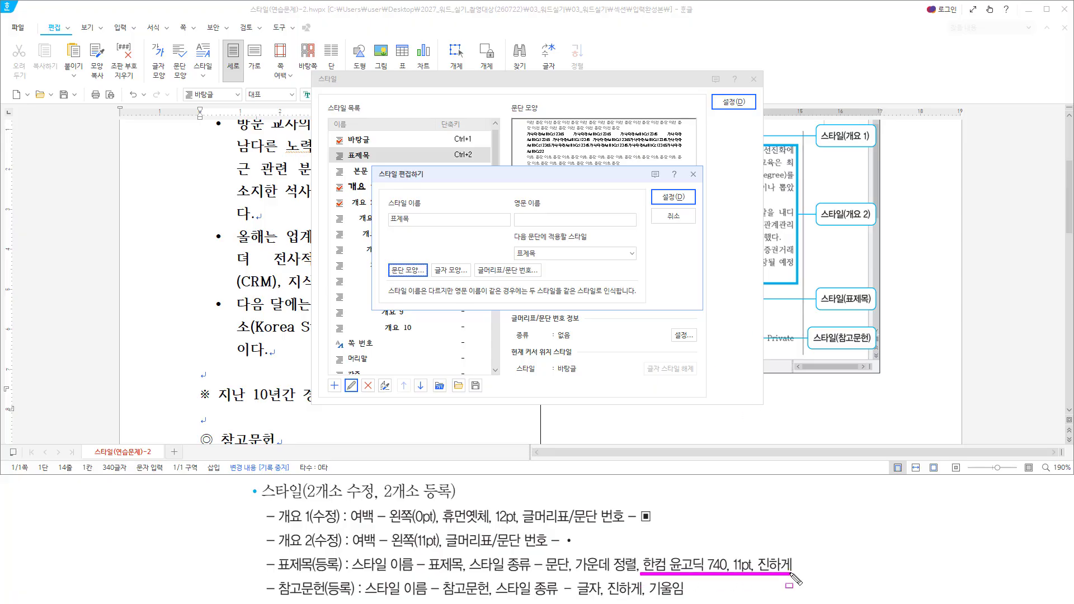
pyautogui.press('Escape')
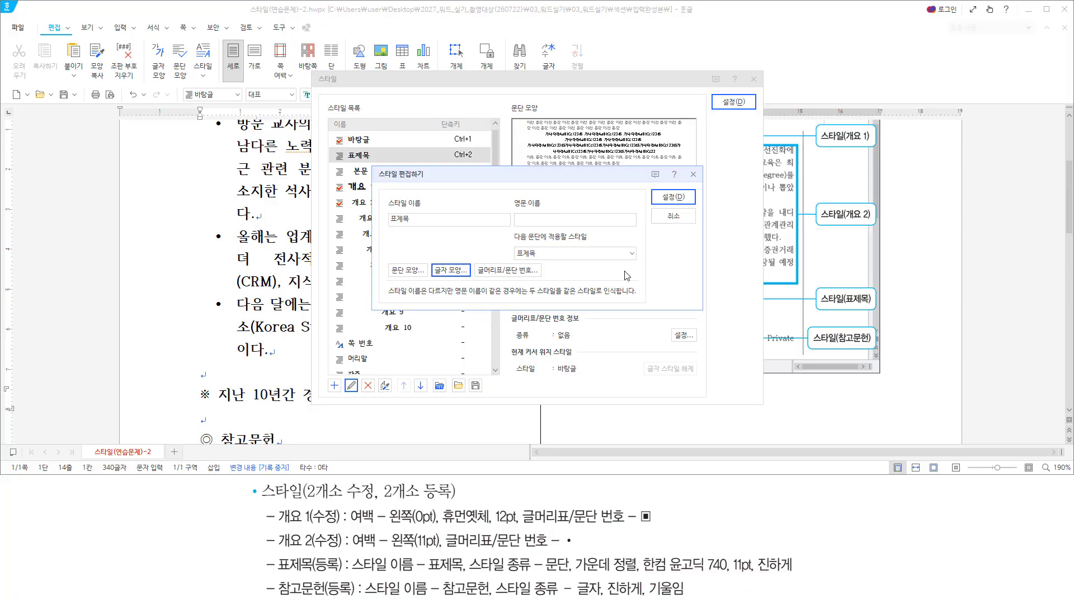
pyautogui.hotkey('alt', 'l')
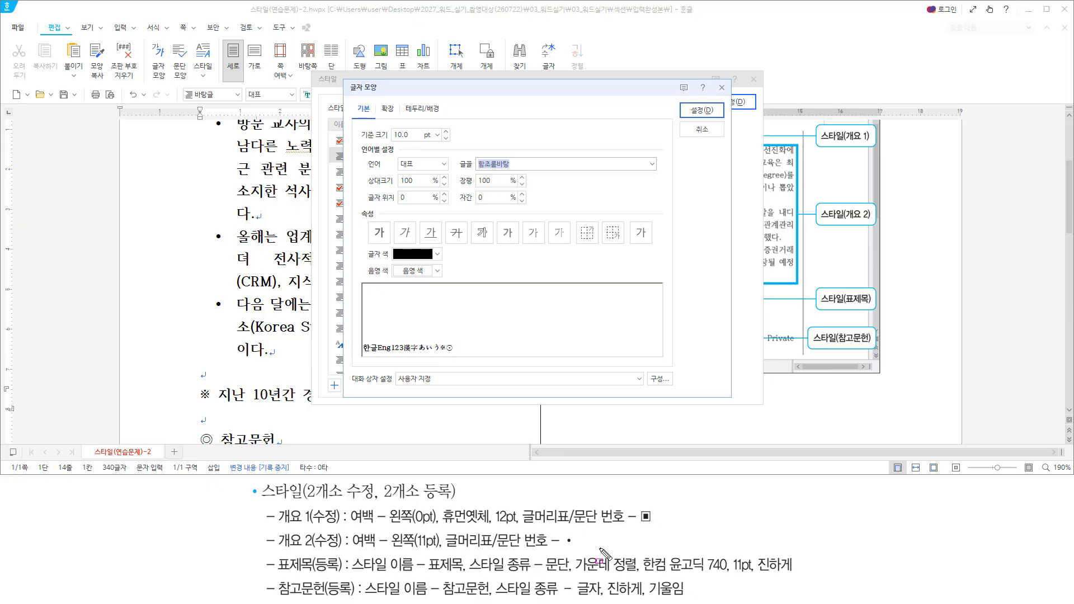
pyautogui.hotkey('ctrl', '2')
pyautogui.moveTo(668, 566); pyautogui.dragTo(707, 571)
pyautogui.press('Escape')
pyautogui.write('한')
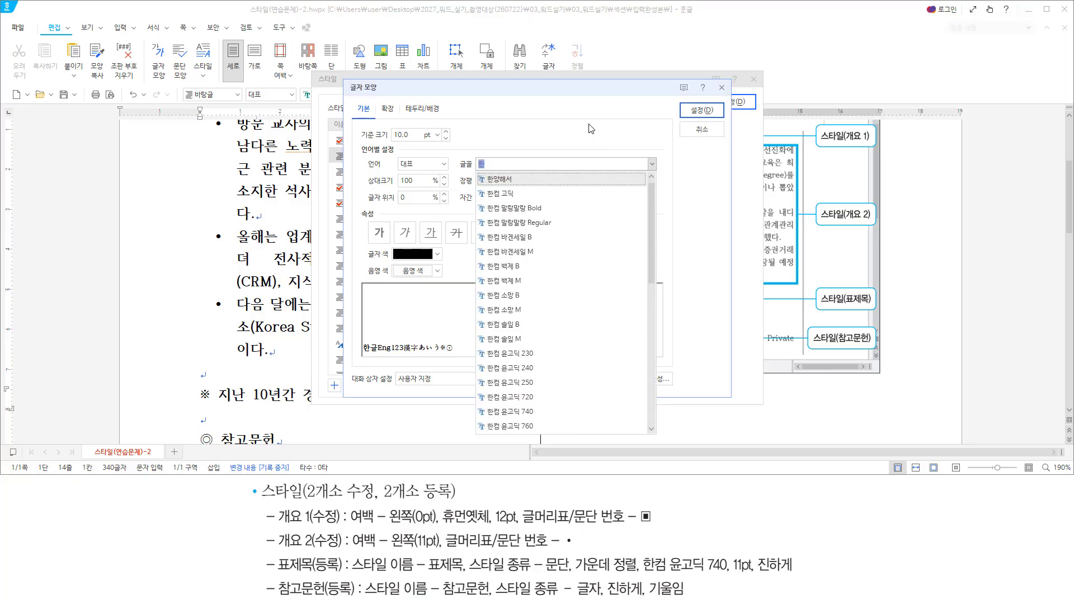
pyautogui.write('컴 윤고')
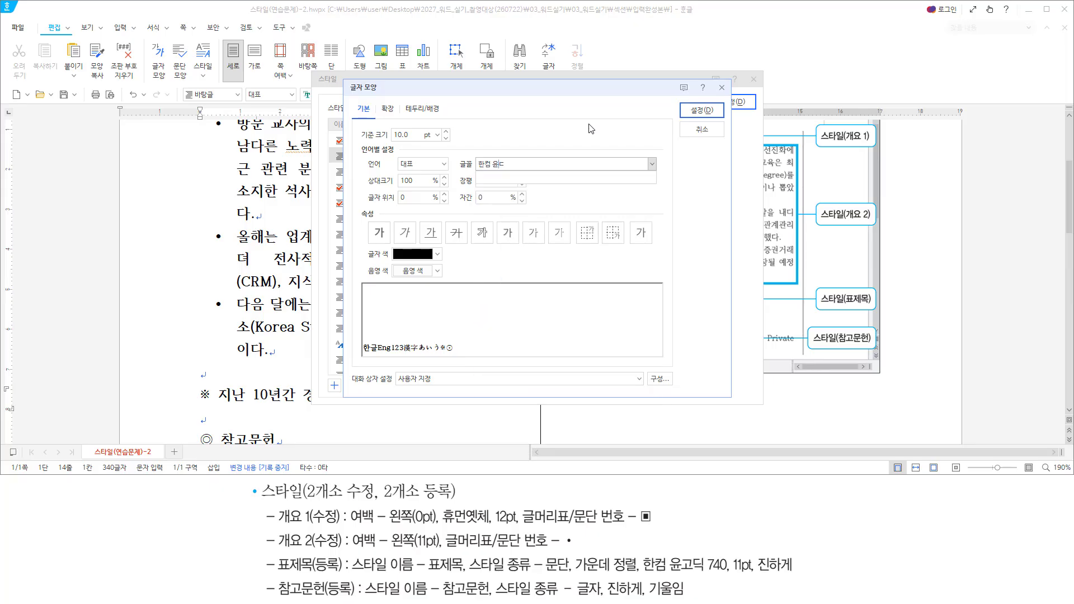
pyautogui.write('딕')
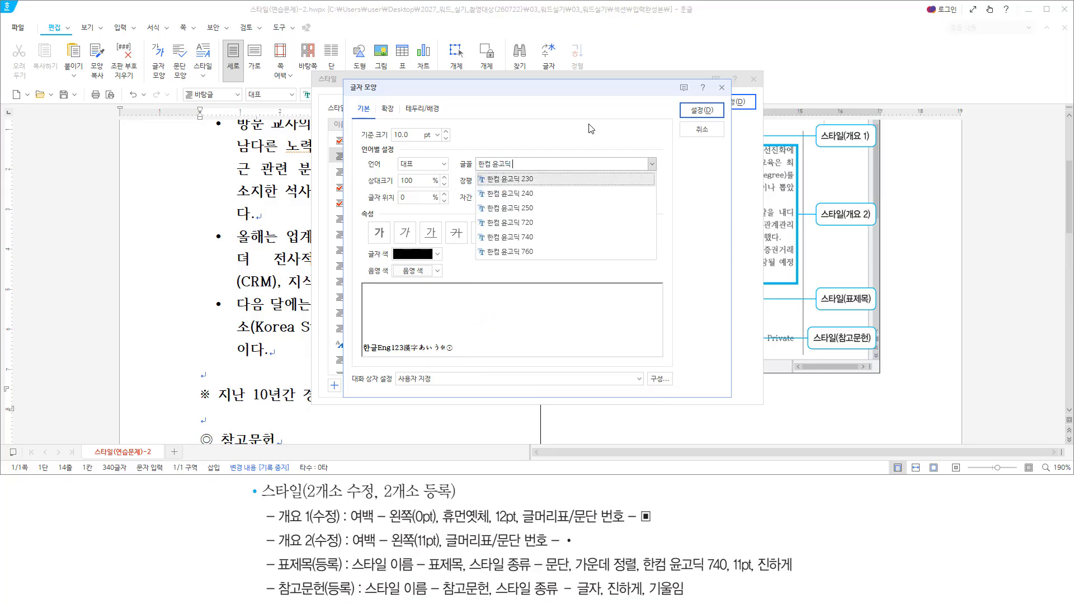
pyautogui.write(' 740')
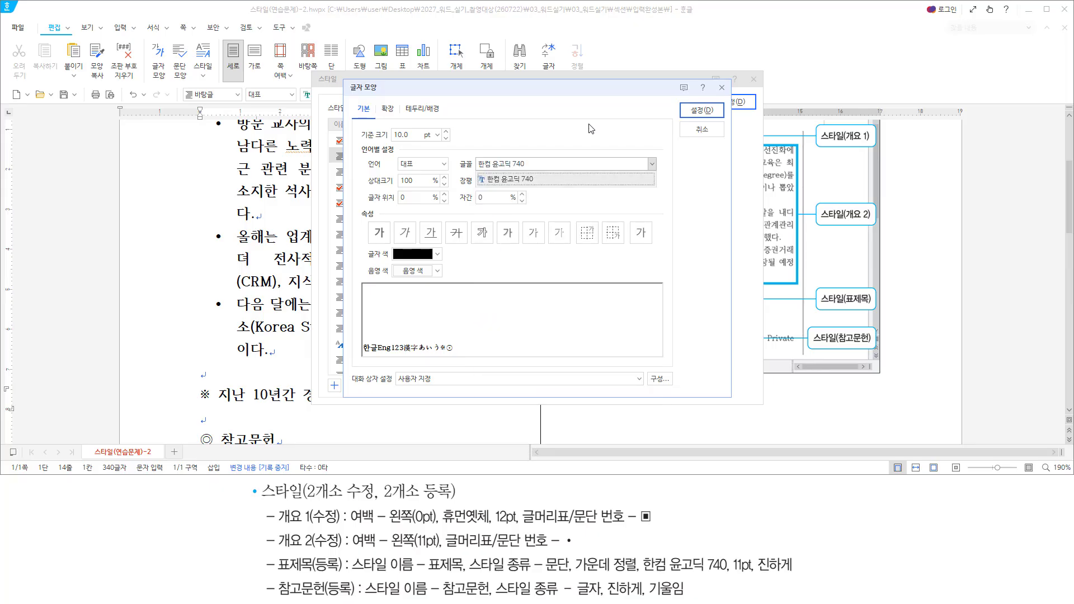
pyautogui.press('Return')
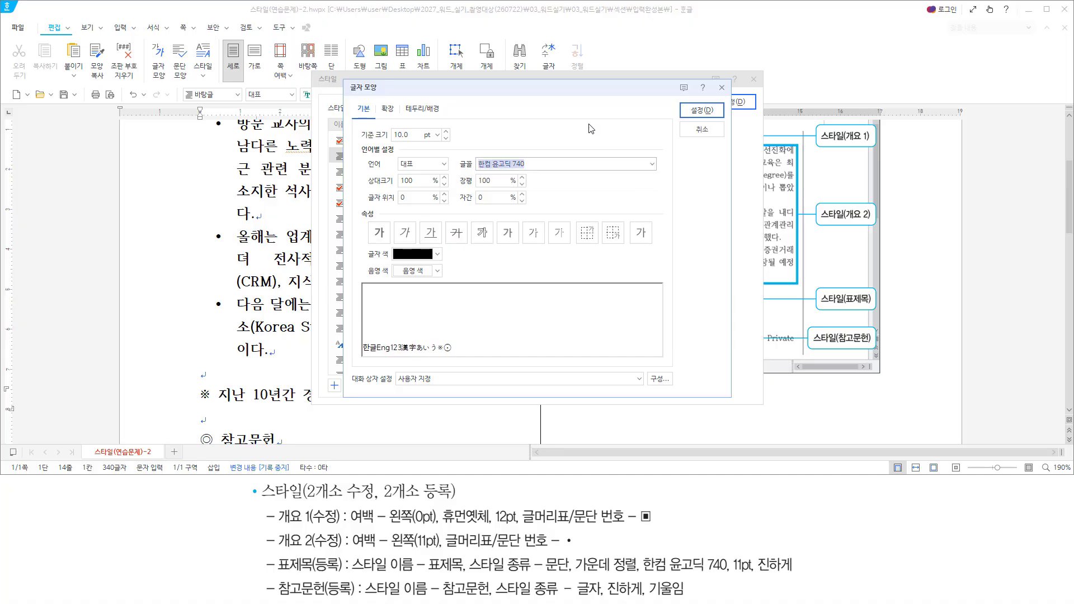
# Step: Set the 표제목 style's character size to 11 pt, make it bold (진하게), and accept the character shape
pyautogui.press('alt')
pyautogui.write('z11')
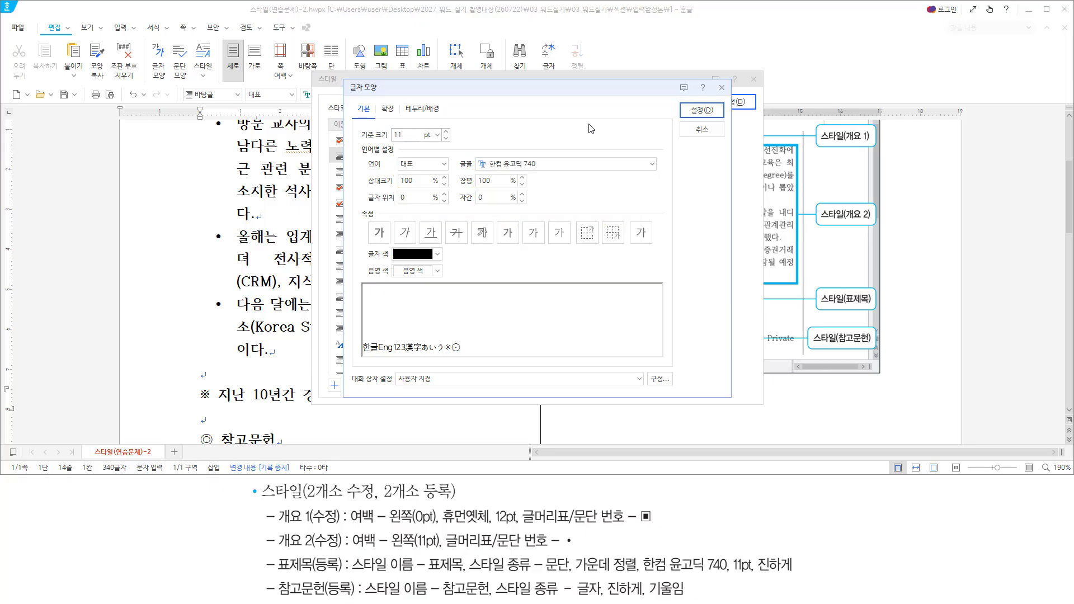
pyautogui.press('alt')
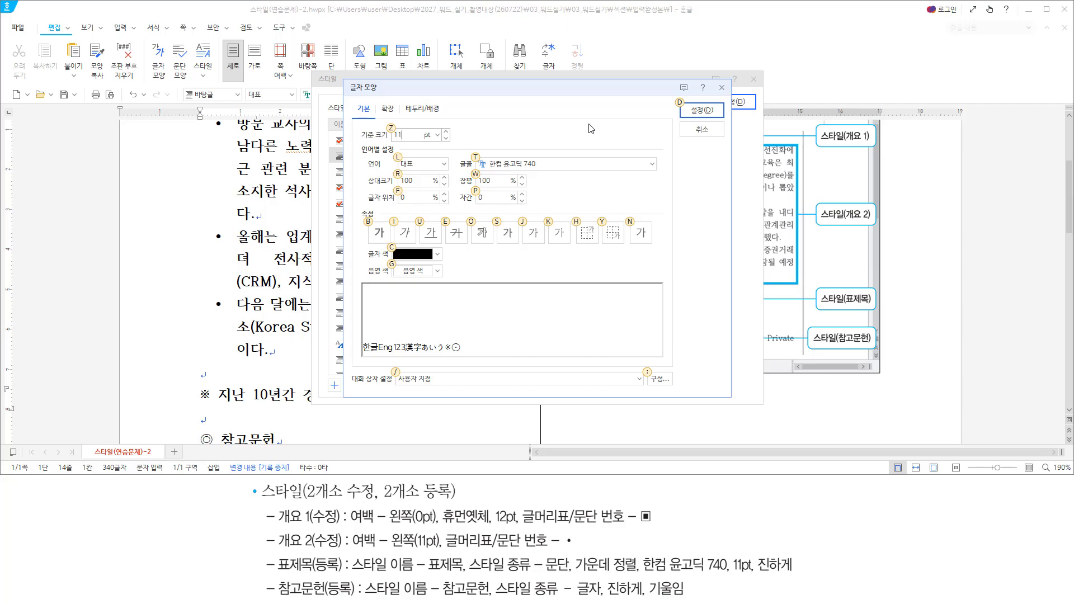
pyautogui.press('b')
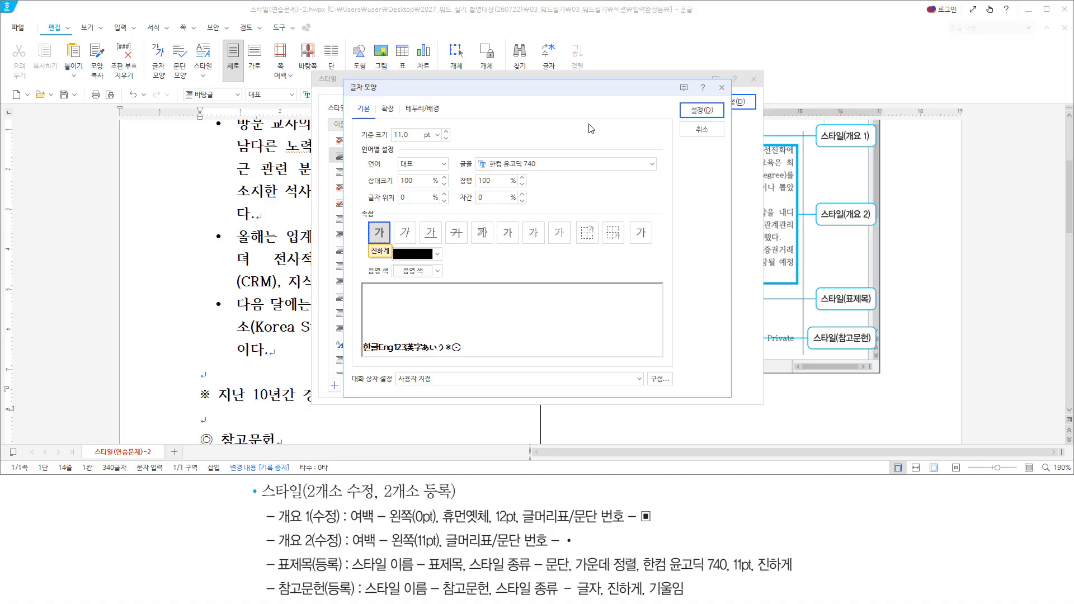
pyautogui.moveTo(472, 171); pyautogui.dragTo(540, 171)
pyautogui.moveTo(383, 138); pyautogui.dragTo(420, 139)
pyautogui.moveTo(365, 244); pyautogui.dragTo(391, 244)
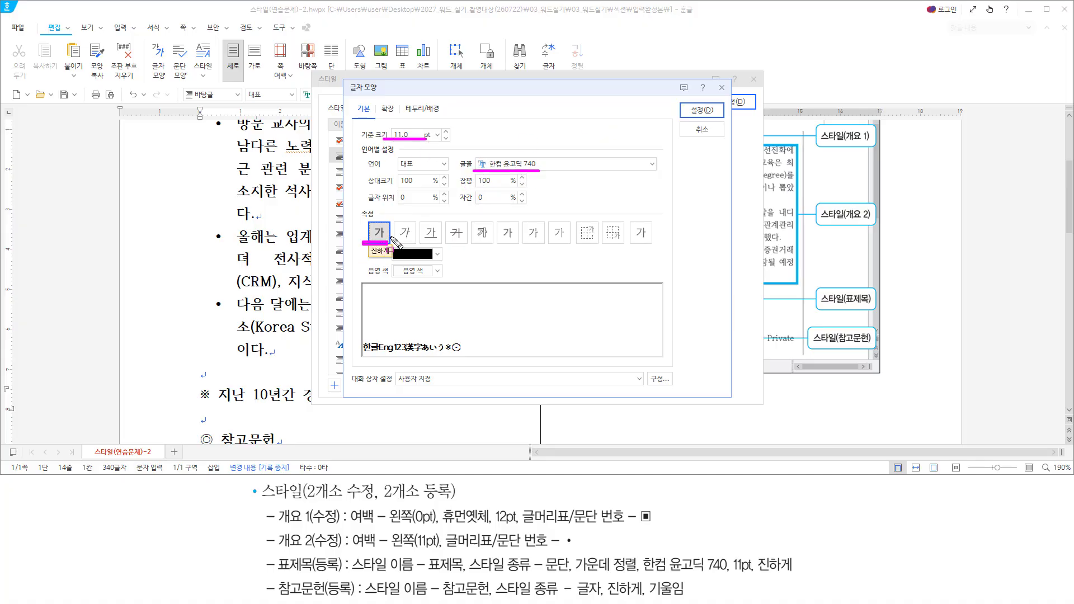
pyautogui.press('Escape')
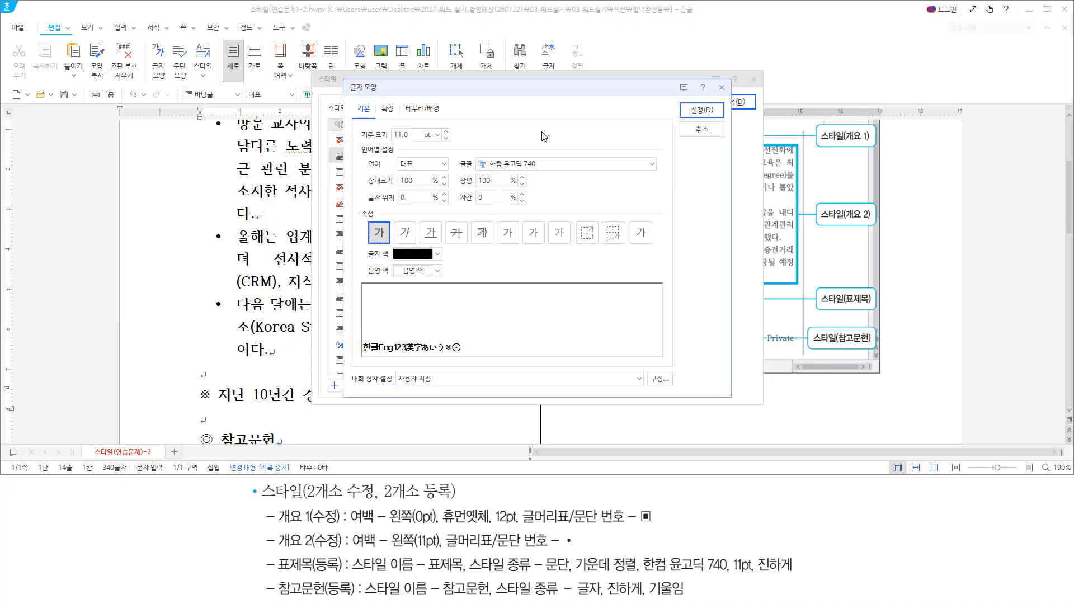
pyautogui.press('Return')
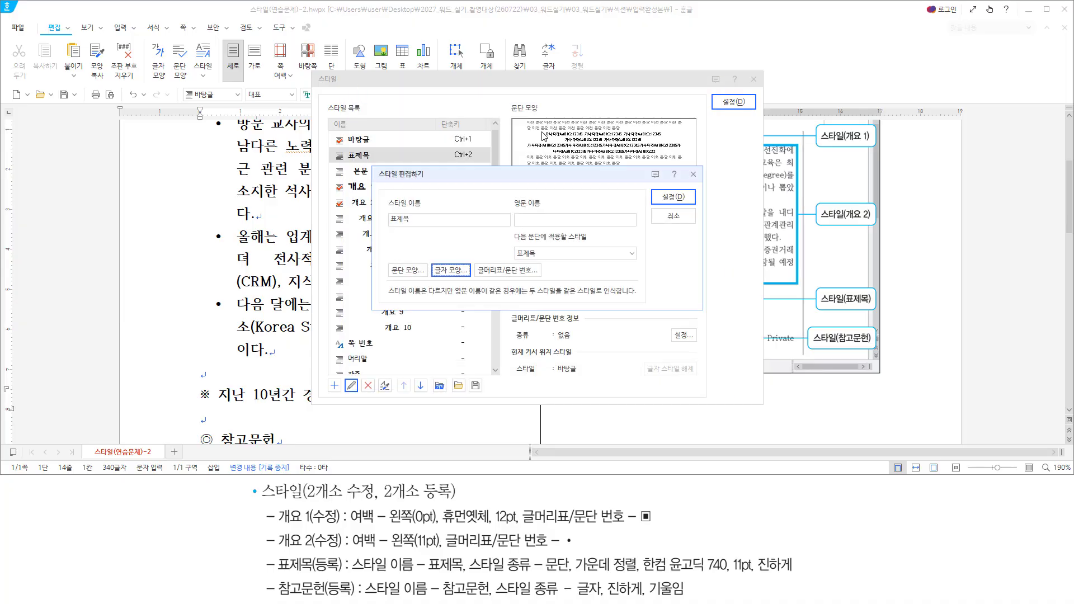
# Step: Save the edited 표제목 style and apply it to the "※ 지난 10년간 경영 실적" line
pyautogui.hotkey('ctrl', '2')
pyautogui.moveTo(383, 258); pyautogui.dragTo(473, 283)
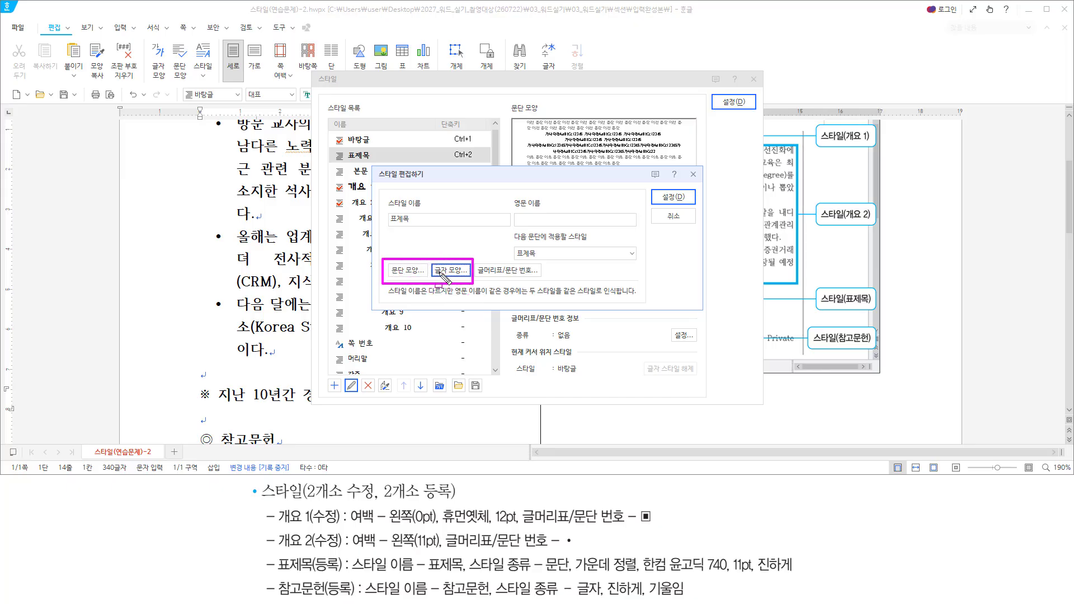
pyautogui.moveTo(656, 185); pyautogui.dragTo(692, 207)
pyautogui.moveTo(723, 90); pyautogui.dragTo(755, 116)
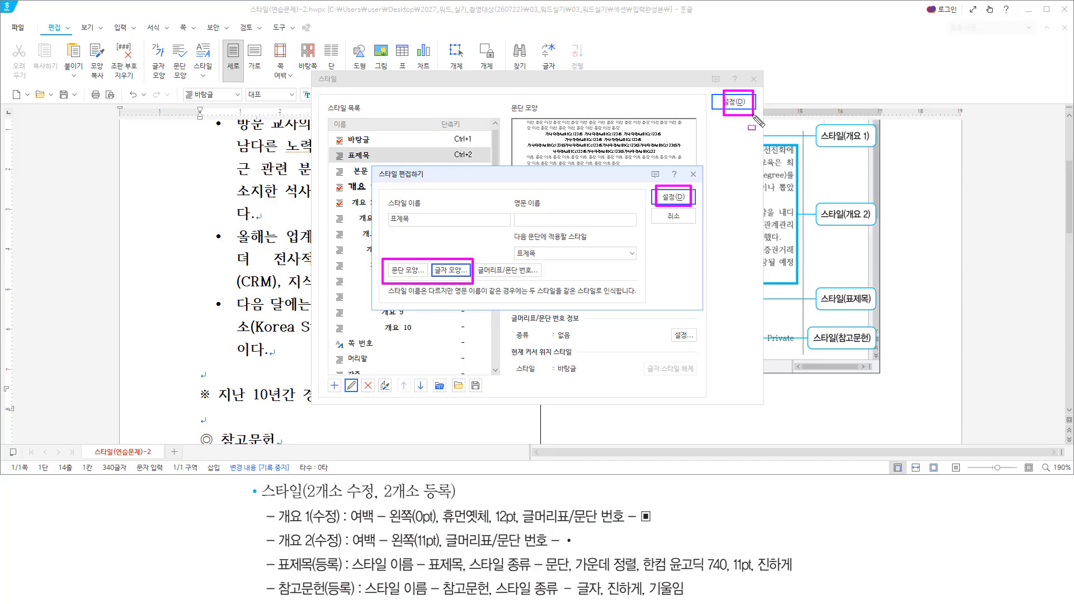
pyautogui.press('Escape')
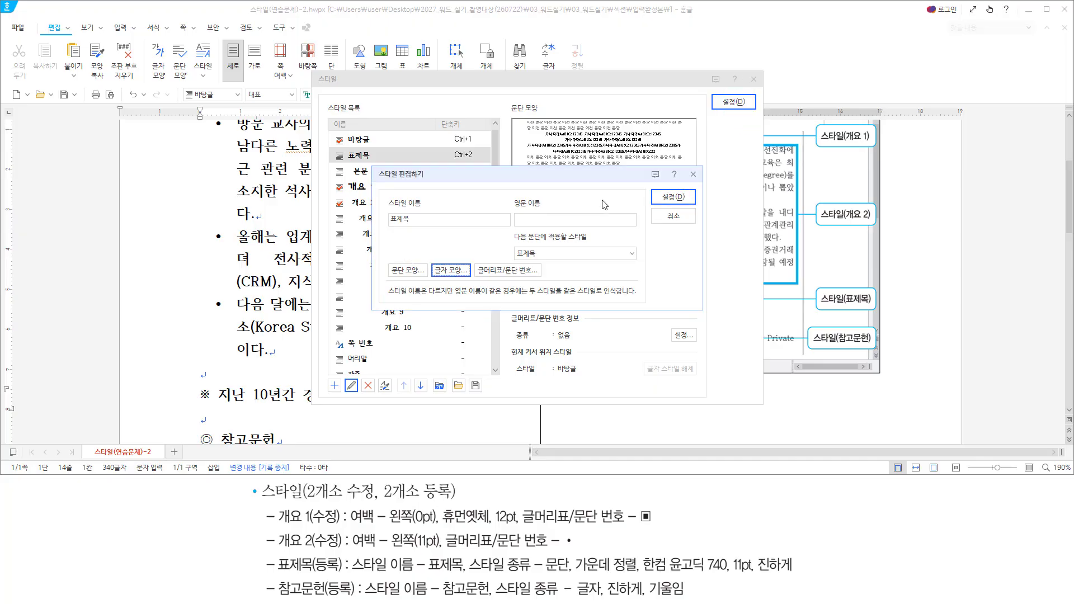
pyautogui.press('Return')
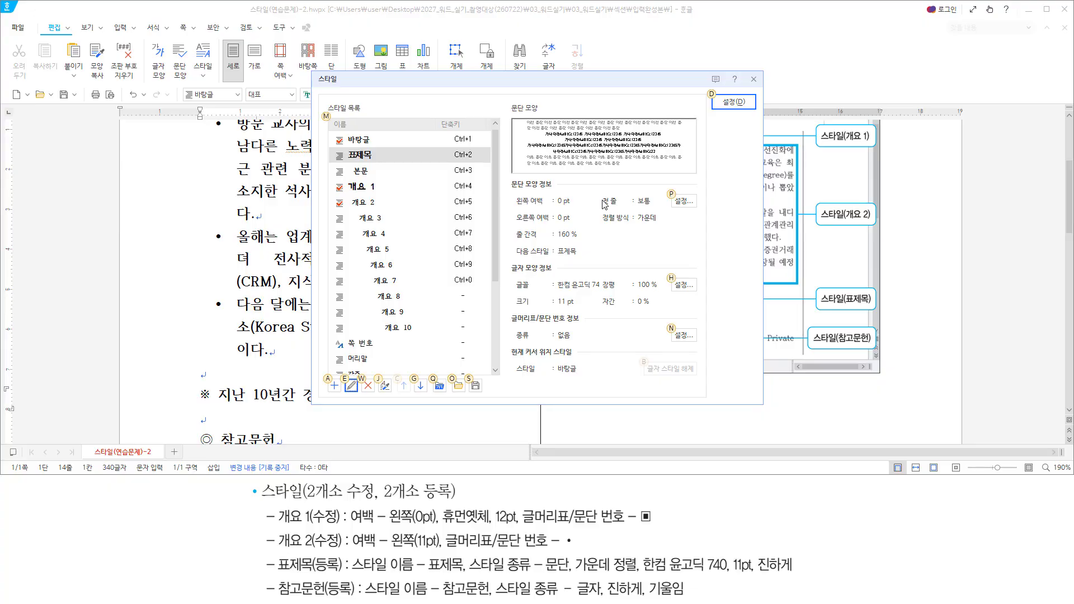
pyautogui.press('Return')
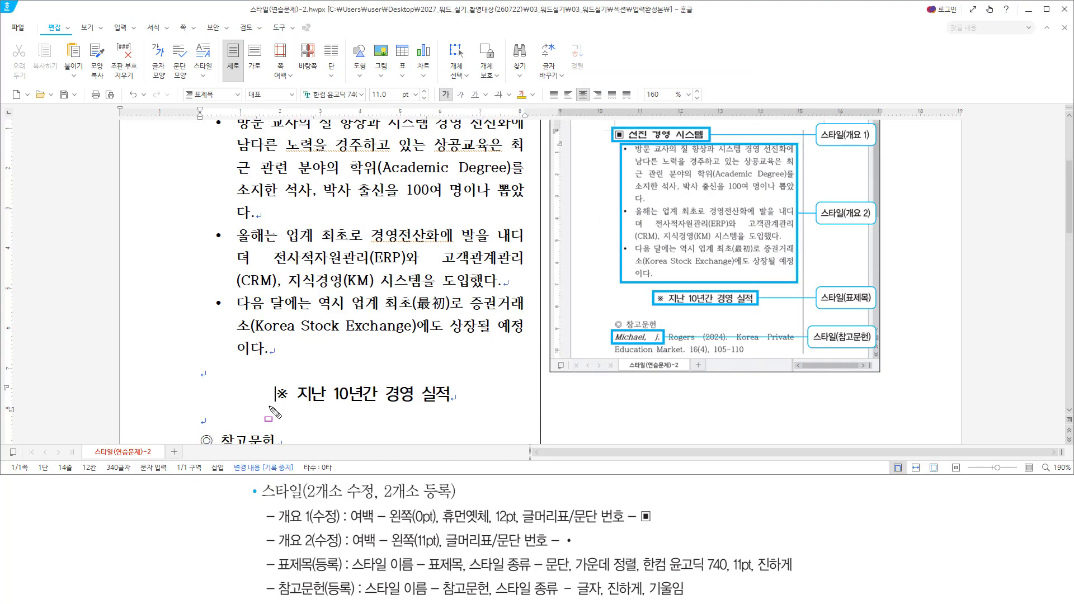
pyautogui.moveTo(265, 404); pyautogui.dragTo(458, 405)
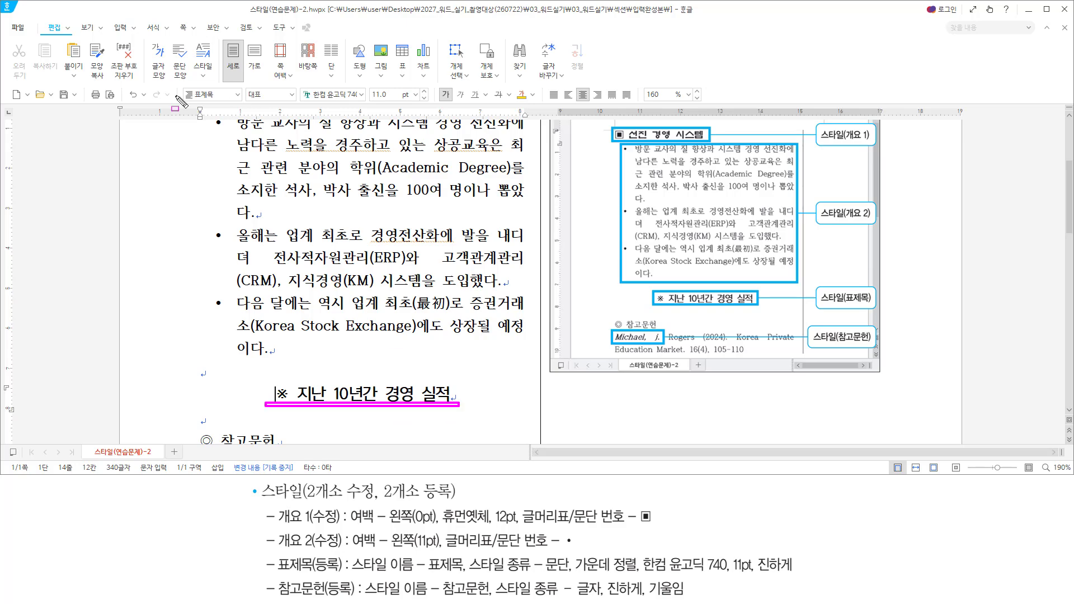
pyautogui.moveTo(178, 85); pyautogui.dragTo(243, 99)
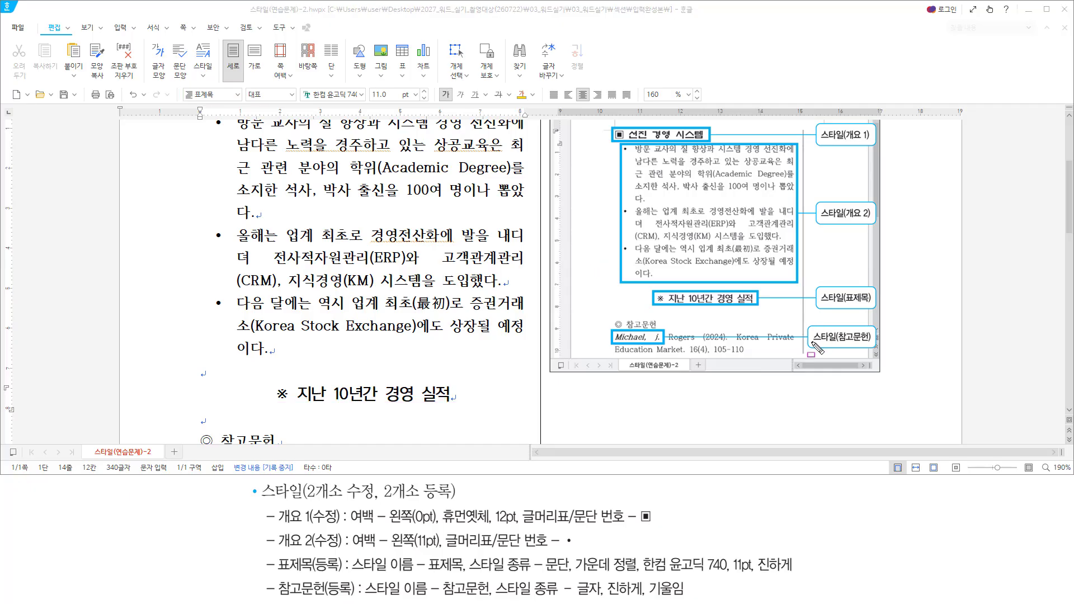
# Step: Select the author's first name and initial at the start of the entry under ◎ 참고문헌, excluding the trailing space
pyautogui.moveTo(811, 344); pyautogui.dragTo(872, 345)
pyautogui.moveTo(615, 343); pyautogui.dragTo(660, 344)
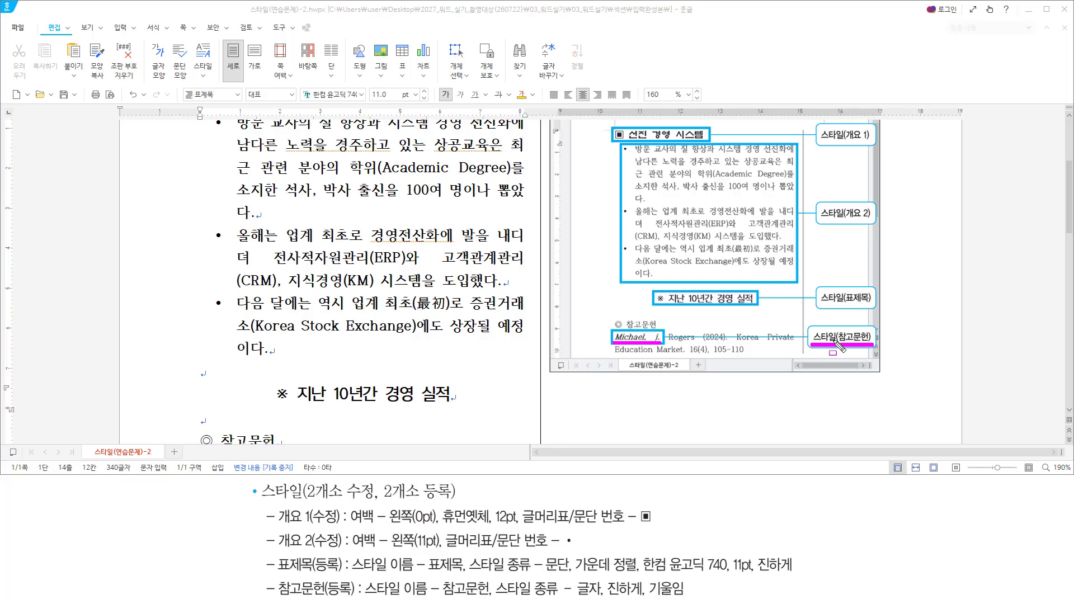
pyautogui.press('Escape')
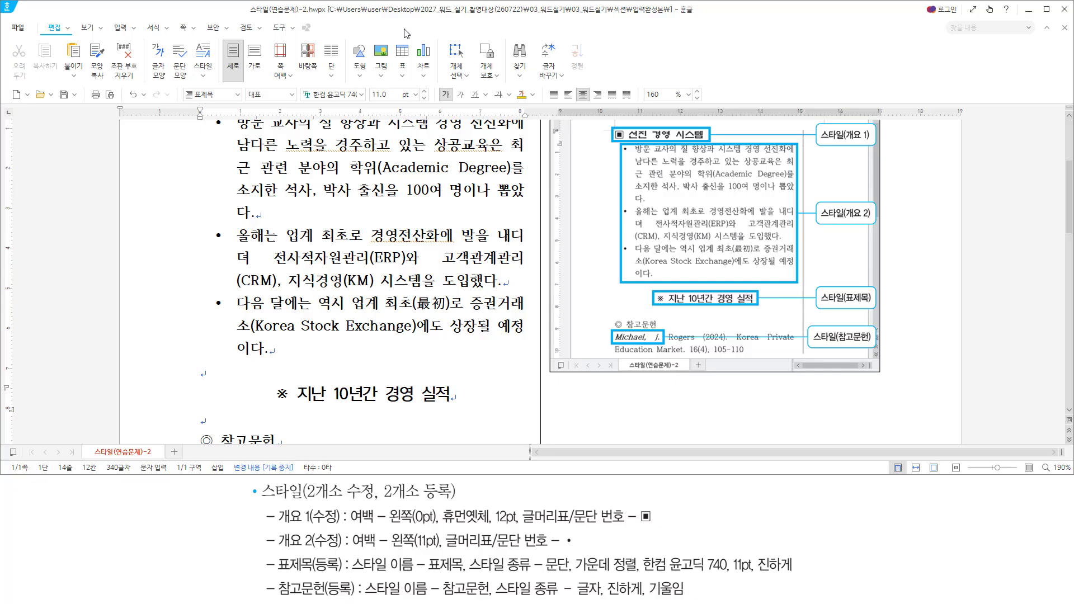
pyautogui.scroll(-1, 555, 226)
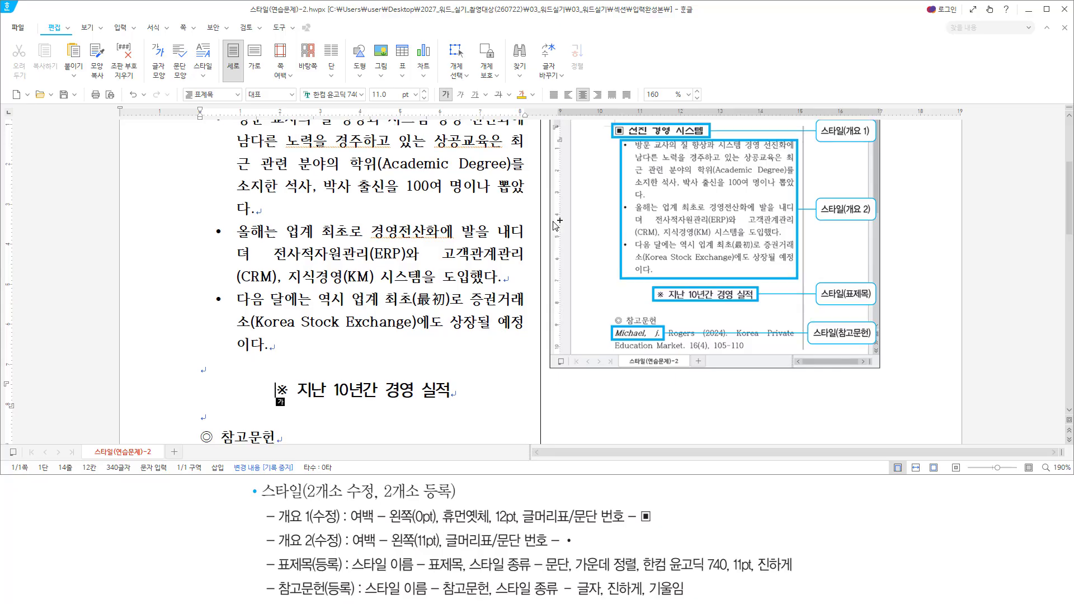
pyautogui.press('Down')
pyautogui.press('Down')
pyautogui.press('Down')
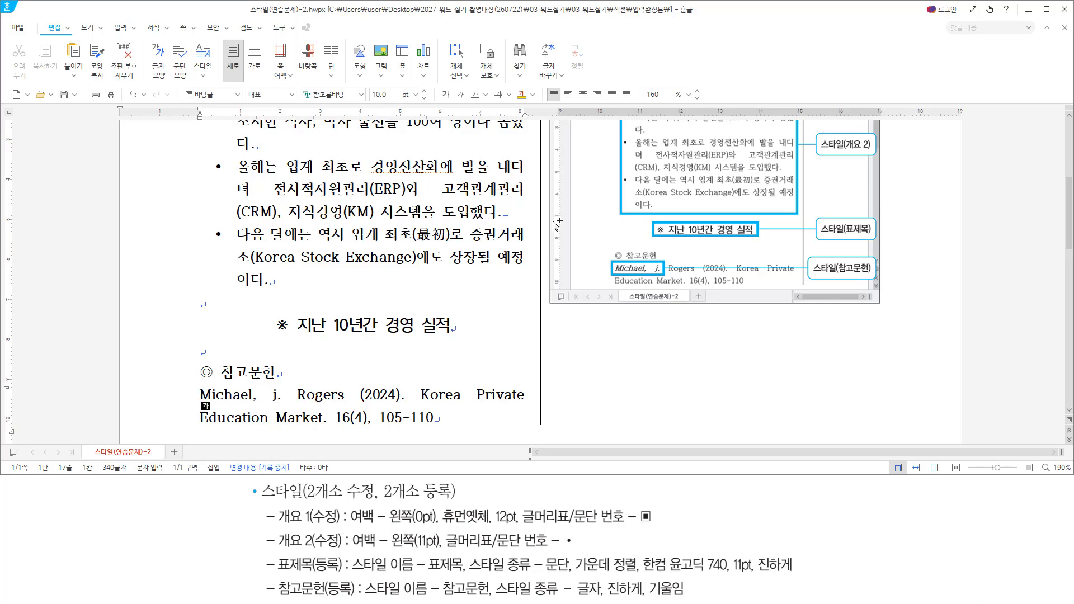
pyautogui.hotkey('ctrl', 'shift', 'Right')
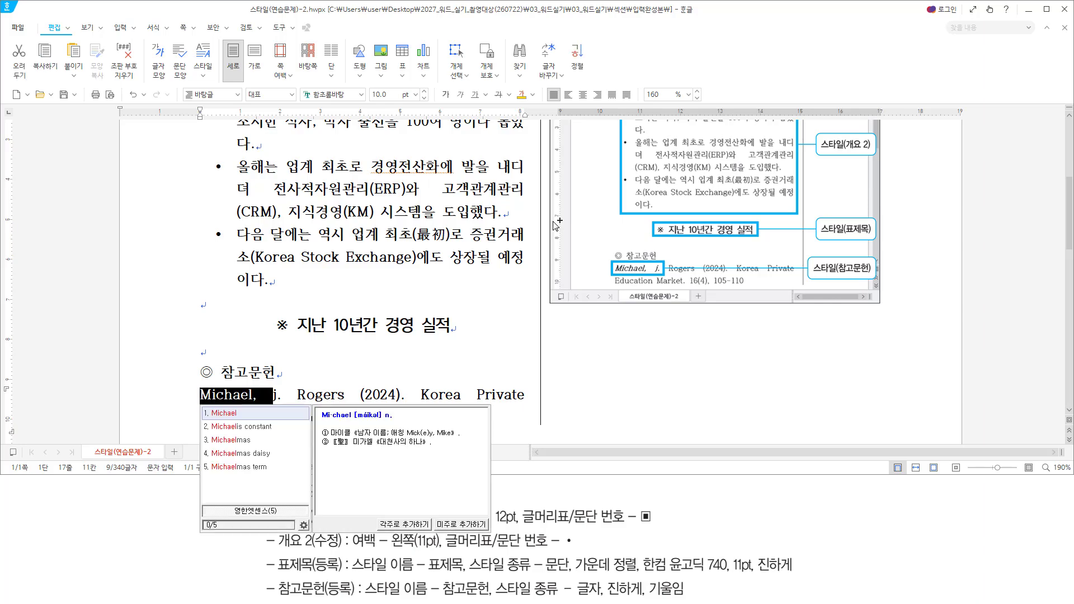
pyautogui.hotkey('ctrl', 'shift', 'Right')
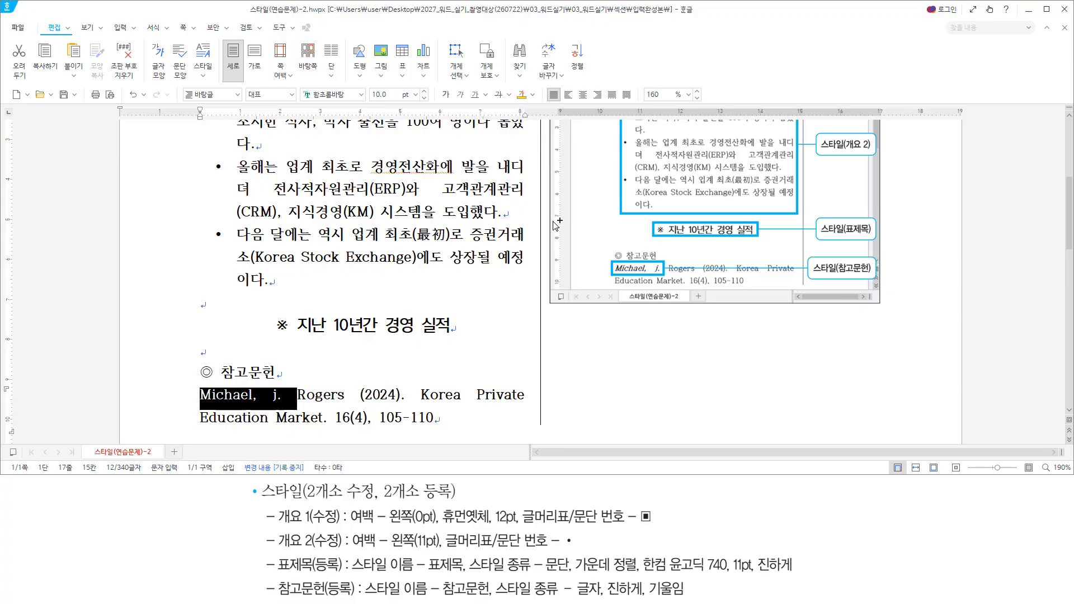
pyautogui.hotkey('shift', 'Left')
pyautogui.hotkey('shift', 'Right')
pyautogui.hotkey('shift', 'Left')
# Step: Open the style settings for the selected author text and start adding a new style
pyautogui.press('F6')
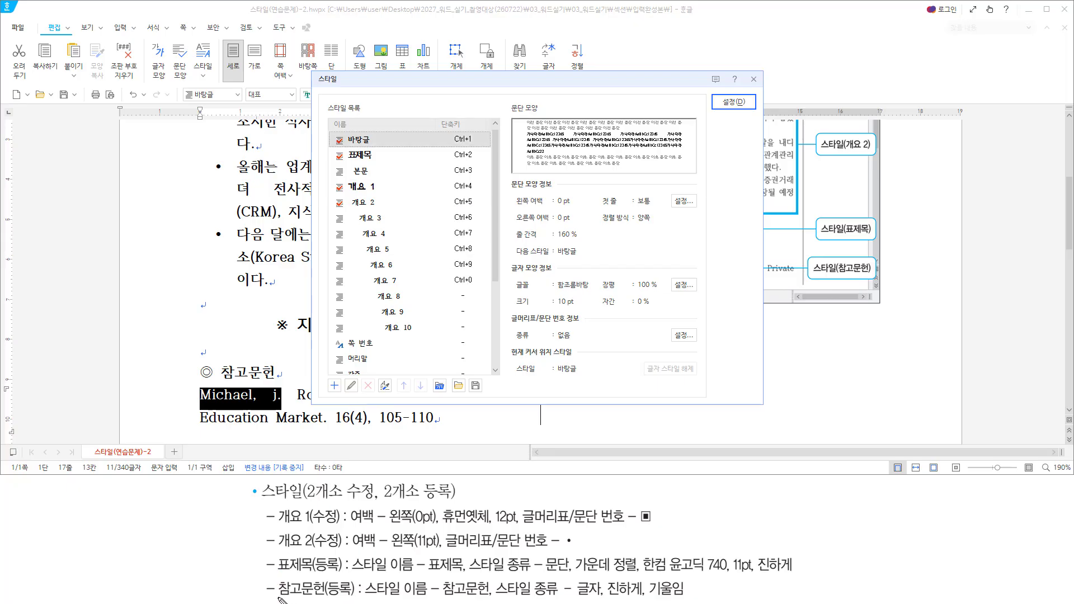
pyautogui.moveTo(278, 597); pyautogui.dragTo(352, 597)
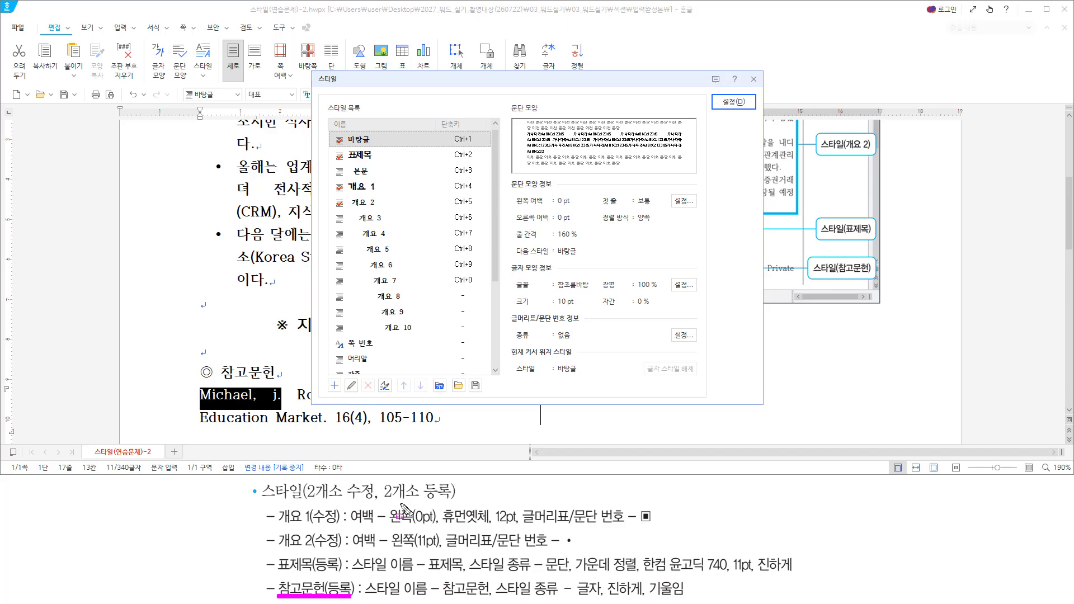
pyautogui.press('Escape')
pyautogui.click(498, 95)
pyautogui.press('alt')
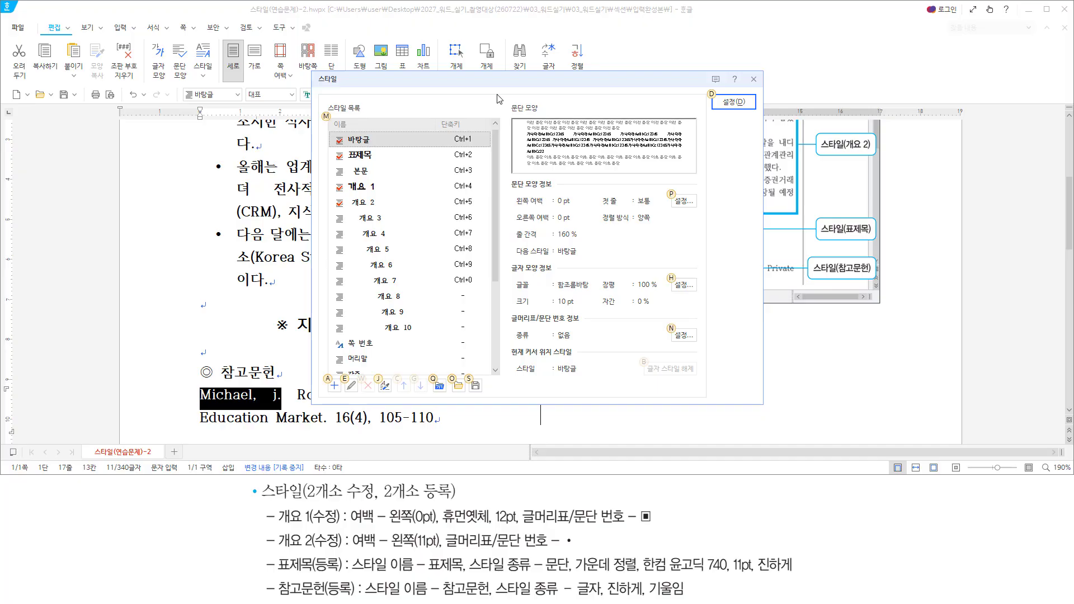
pyautogui.press('a')
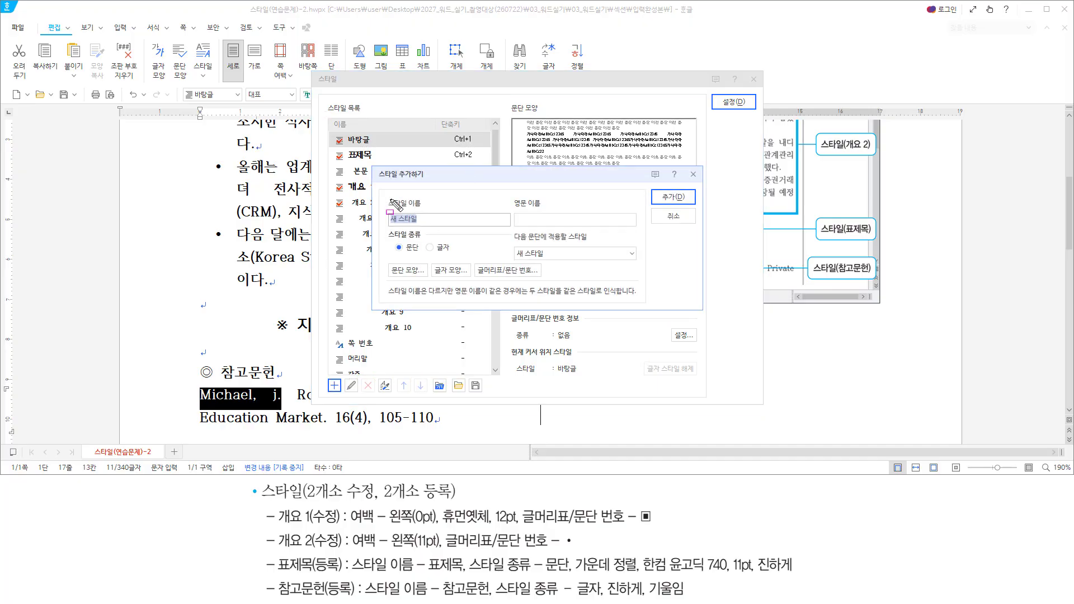
pyautogui.moveTo(382, 193); pyautogui.dragTo(460, 258)
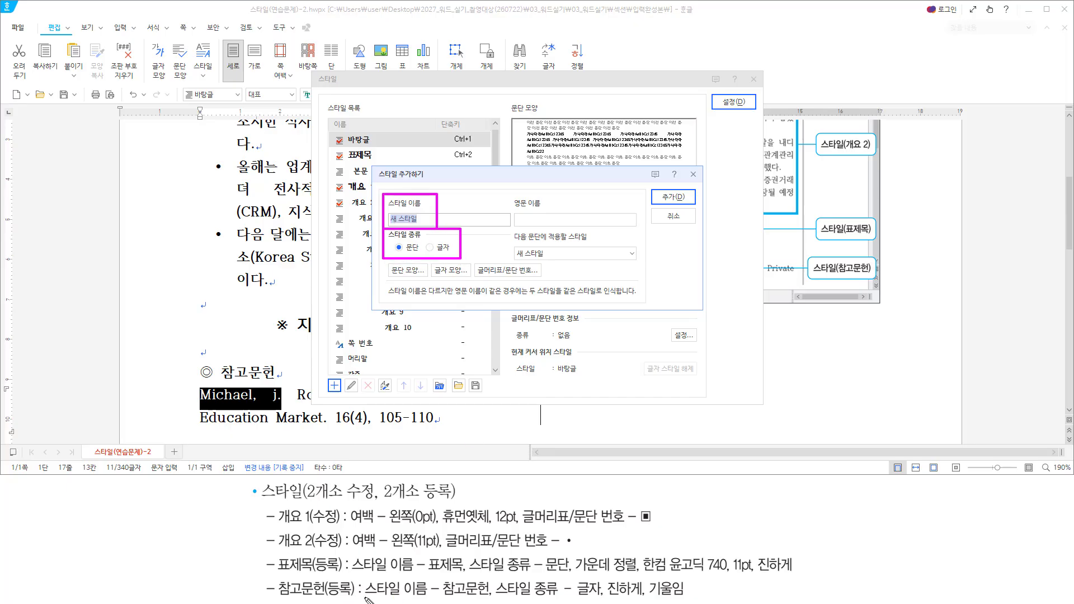
pyautogui.moveTo(363, 597); pyautogui.dragTo(473, 597)
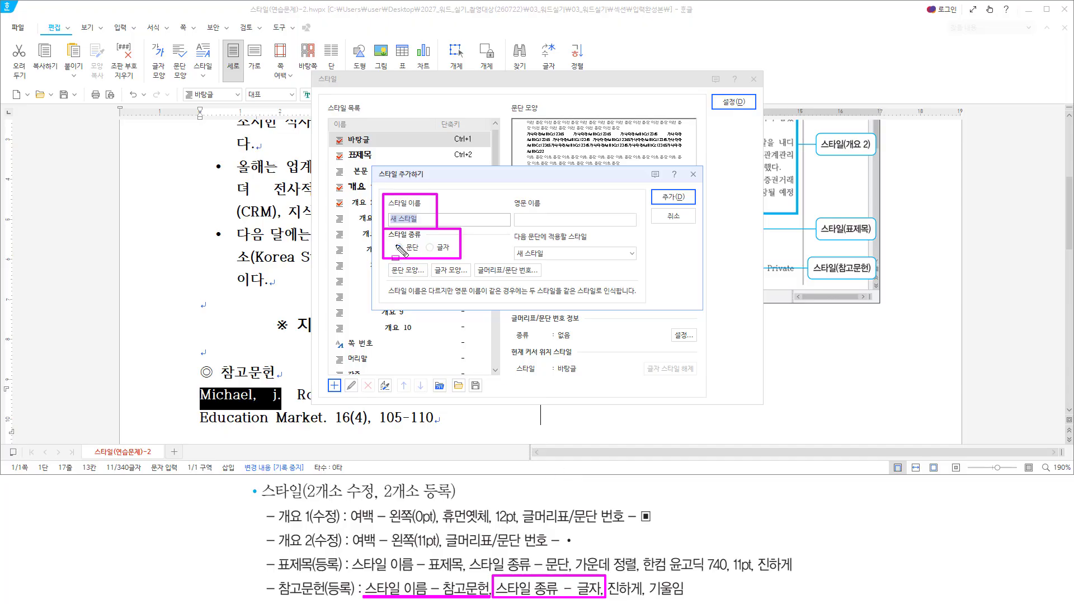
pyautogui.moveTo(392, 254); pyautogui.dragTo(461, 257)
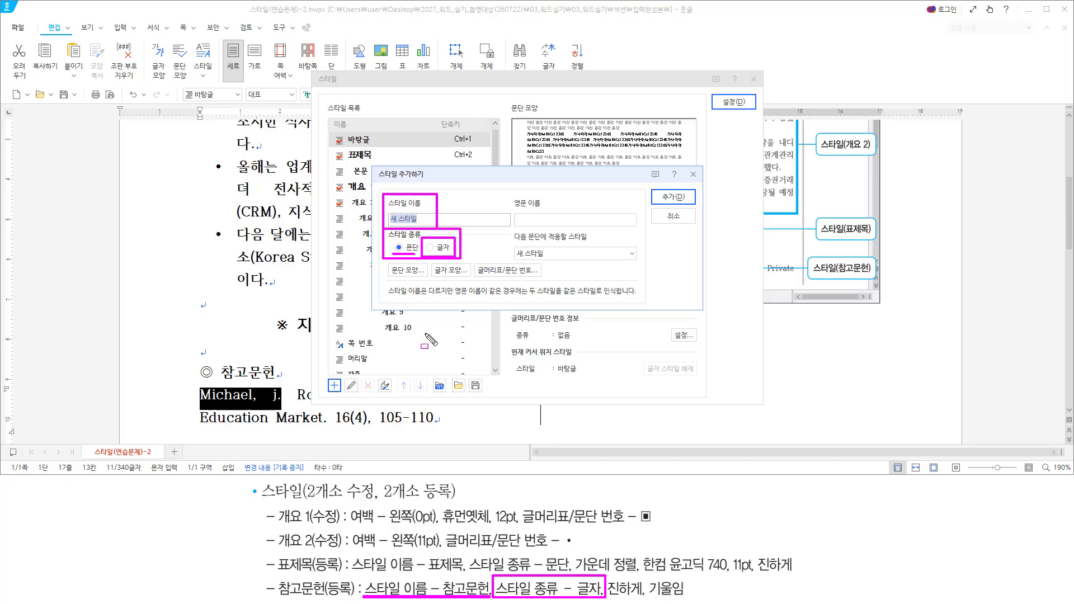
pyautogui.moveTo(443, 574)
pyautogui.mouseDown()
pyautogui.moveTo(451, 587)
pyautogui.moveTo(491, 597)
pyautogui.mouseUp()
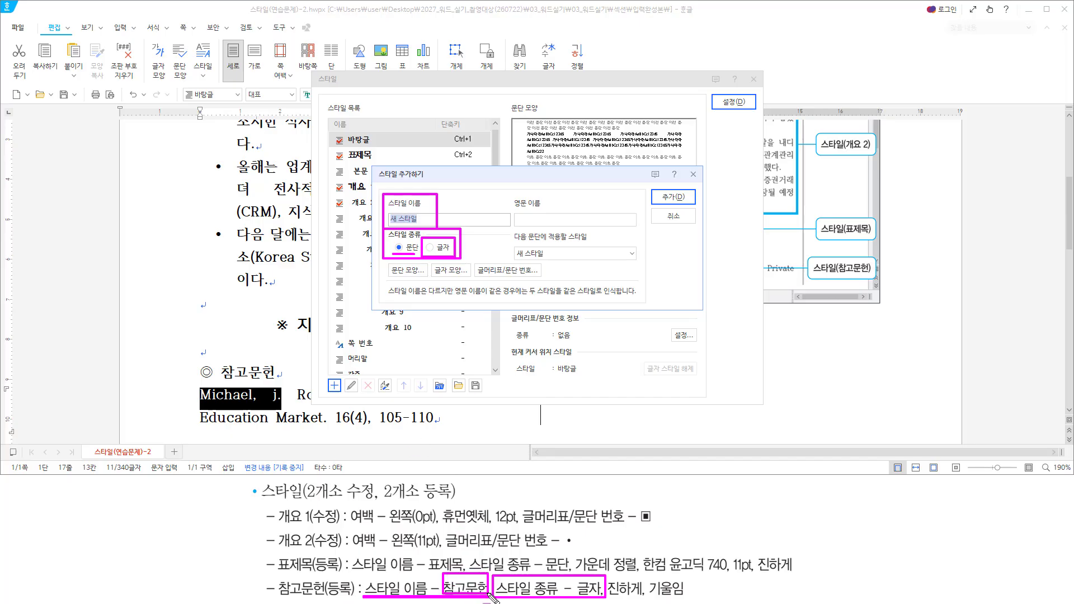
pyautogui.press('Escape')
# Step: Name the new style 참고문헌, set its style type to 글자, and add it to the style list
pyautogui.click(479, 187)
pyautogui.write('참ㄱ')
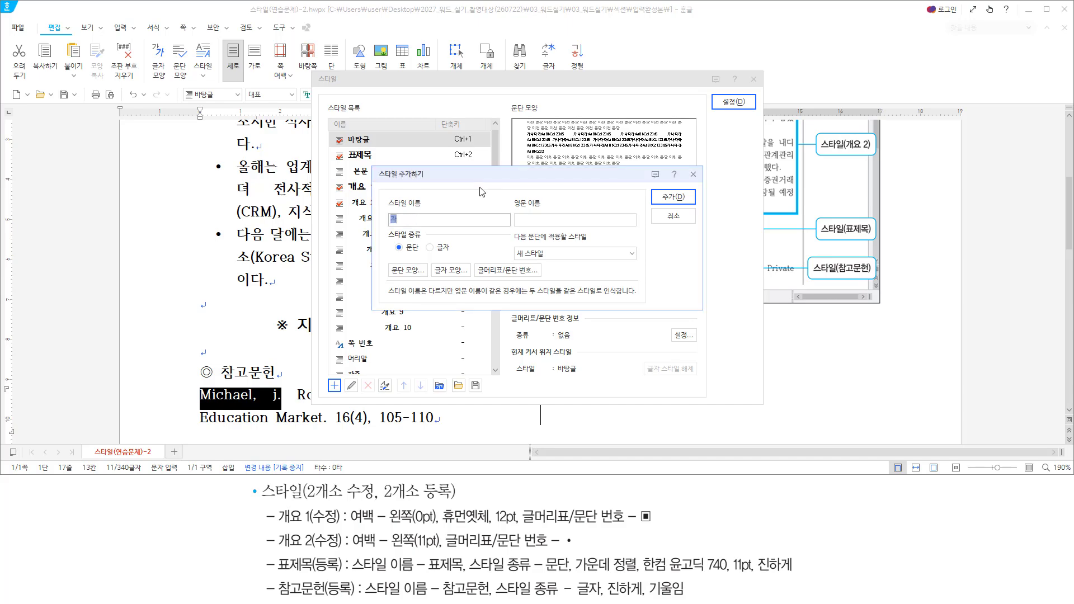
pyautogui.write('문헌')
pyautogui.press('alt')
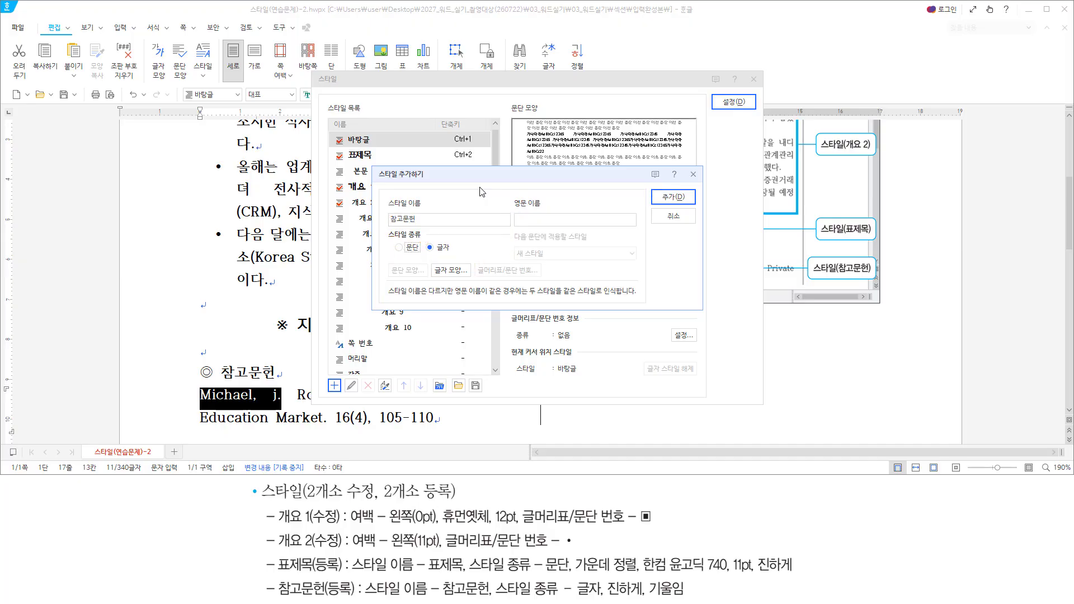
pyautogui.click(442, 247)
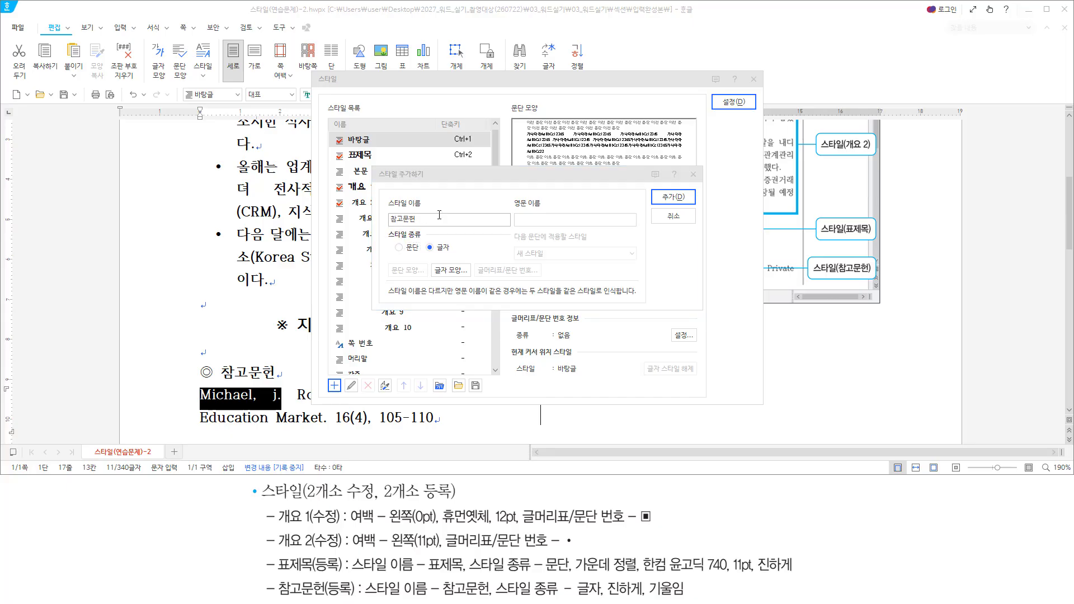
pyautogui.press('Return')
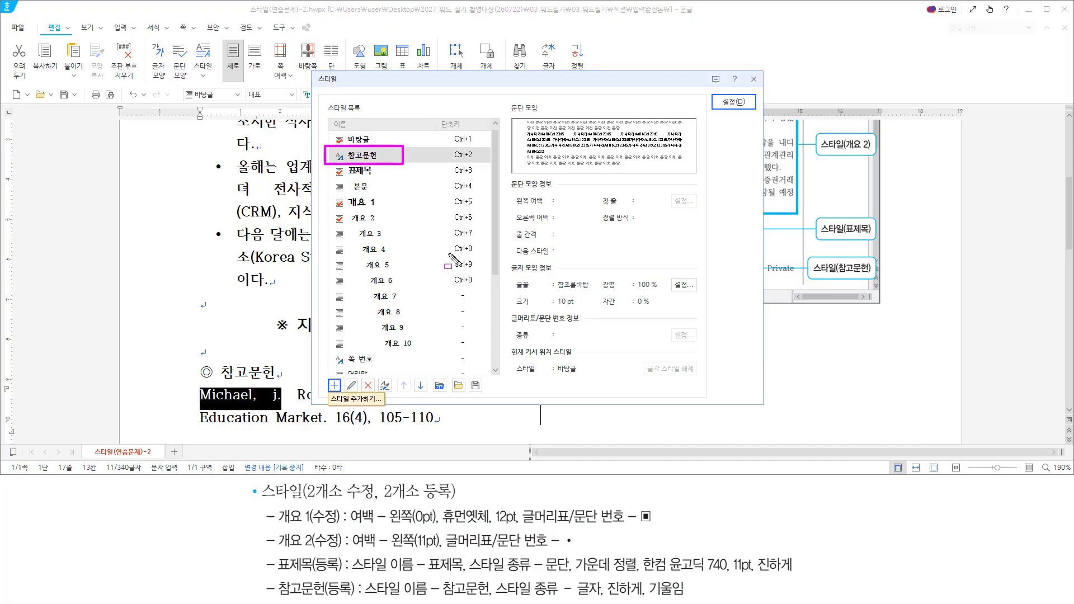
pyautogui.moveTo(494, 598); pyautogui.dragTo(602, 597)
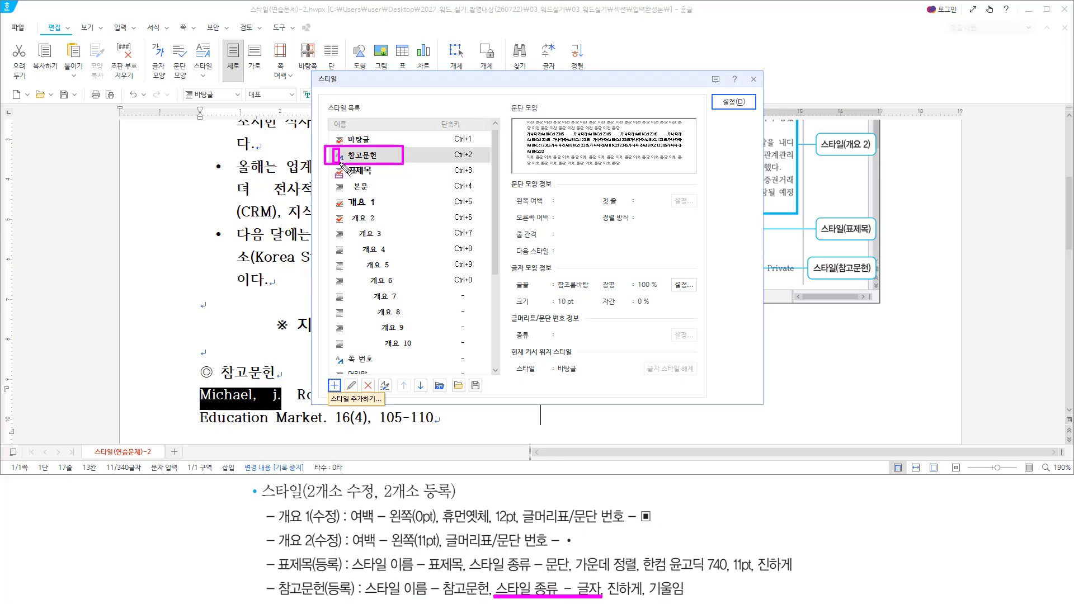
pyautogui.moveTo(326, 149); pyautogui.dragTo(347, 163)
pyautogui.press('Escape')
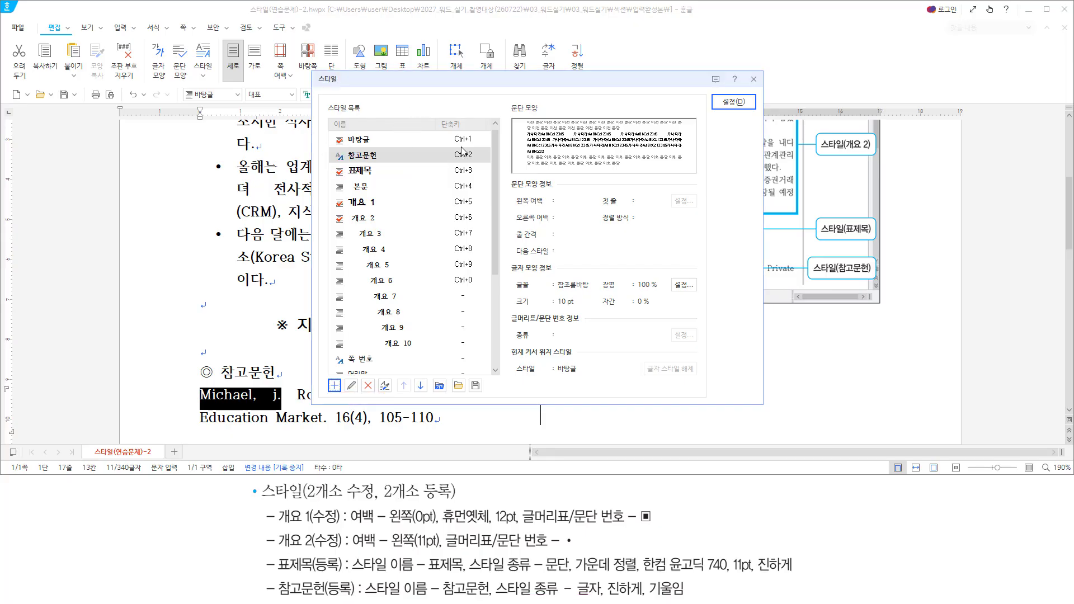
pyautogui.moveTo(608, 578)
pyautogui.mouseDown()
pyautogui.moveTo(620, 590)
pyautogui.moveTo(696, 600)
pyautogui.moveTo(686, 597)
pyautogui.mouseUp()
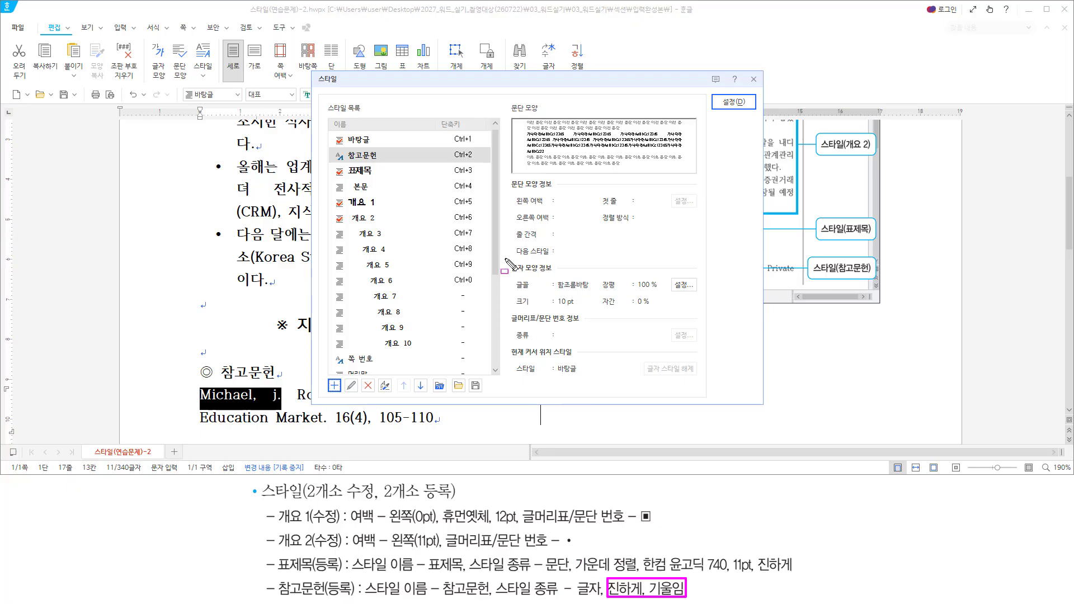
pyautogui.moveTo(504, 258)
pyautogui.mouseDown()
pyautogui.moveTo(634, 313)
pyautogui.moveTo(707, 313)
pyautogui.mouseUp()
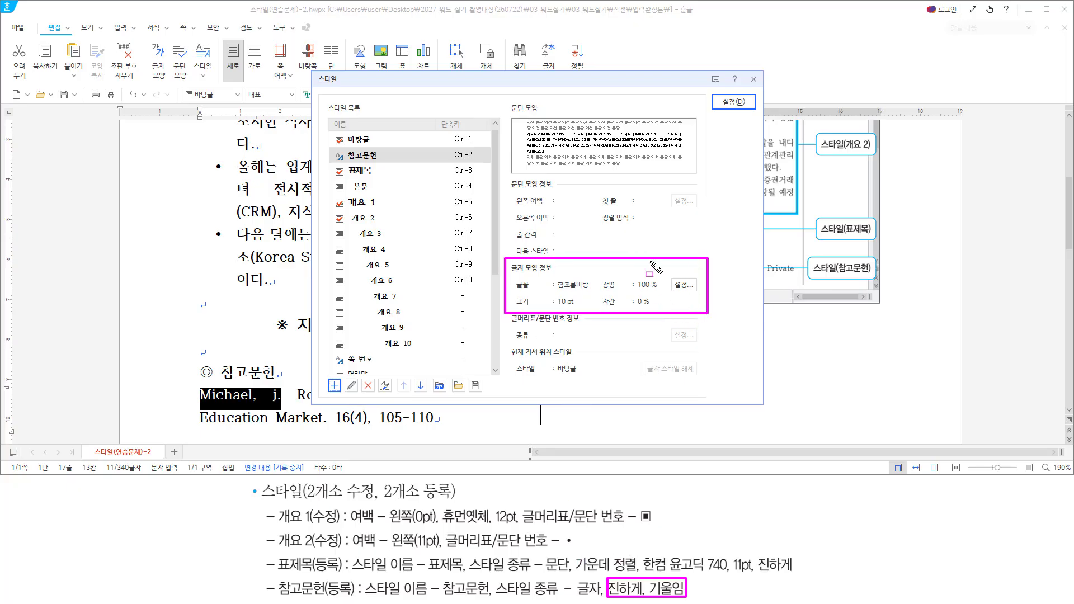
pyautogui.press('Escape')
pyautogui.click(614, 256)
# Step: Make the 참고문헌 style bold (진하게) and italic (기울임) in its character shape settings and accept them
pyautogui.press('alt')
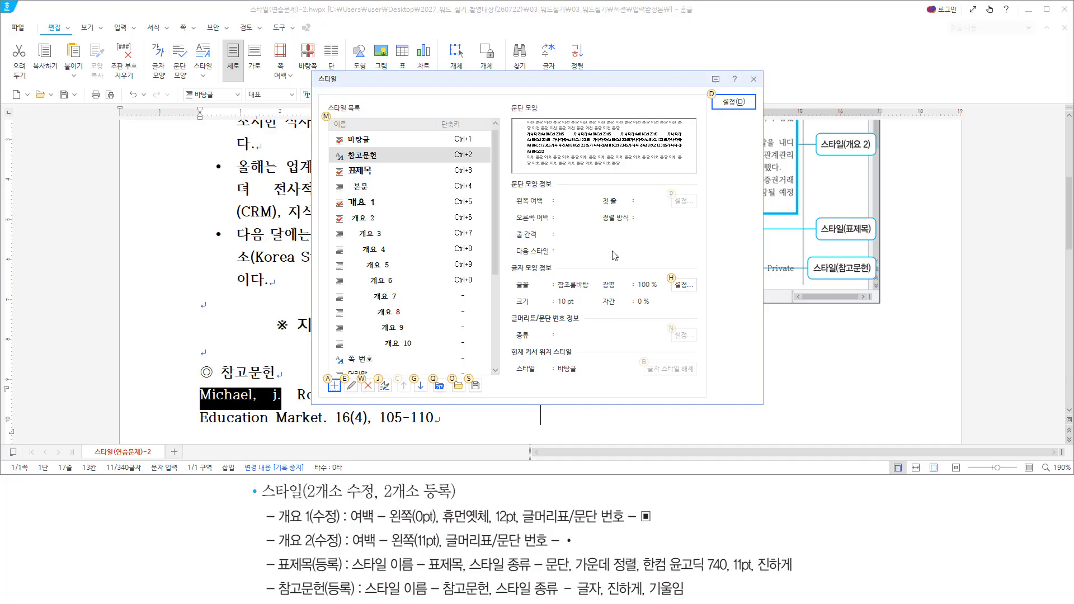
pyautogui.press('h')
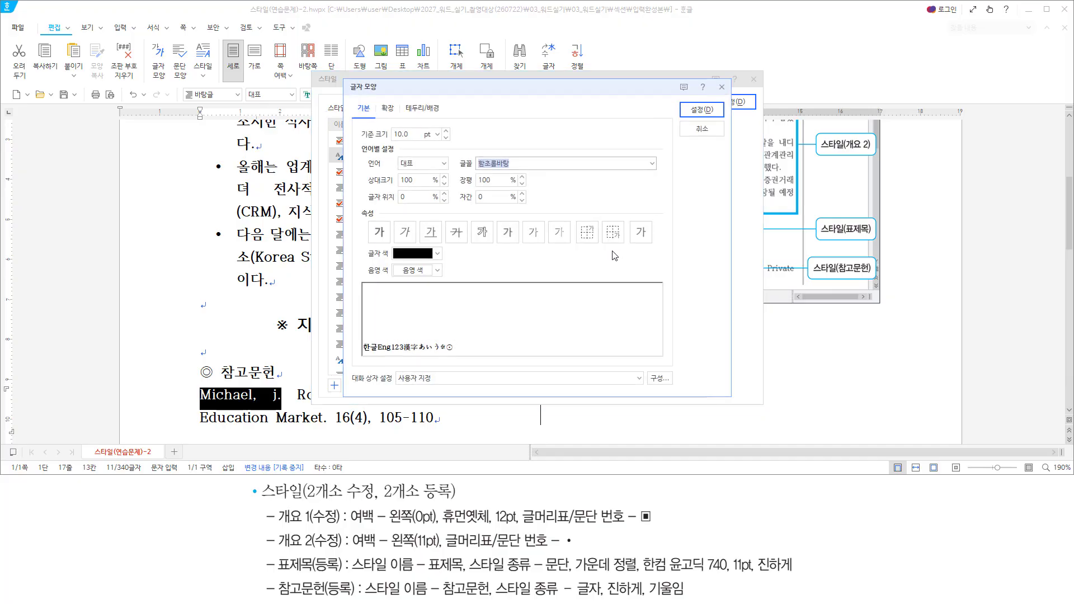
pyautogui.press('alt')
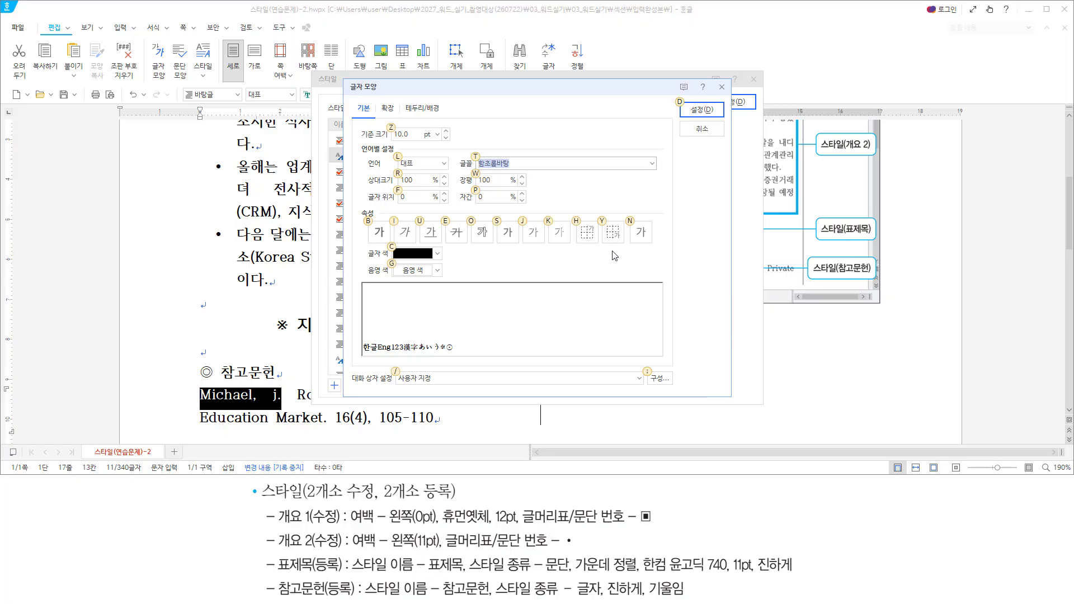
pyautogui.press('b')
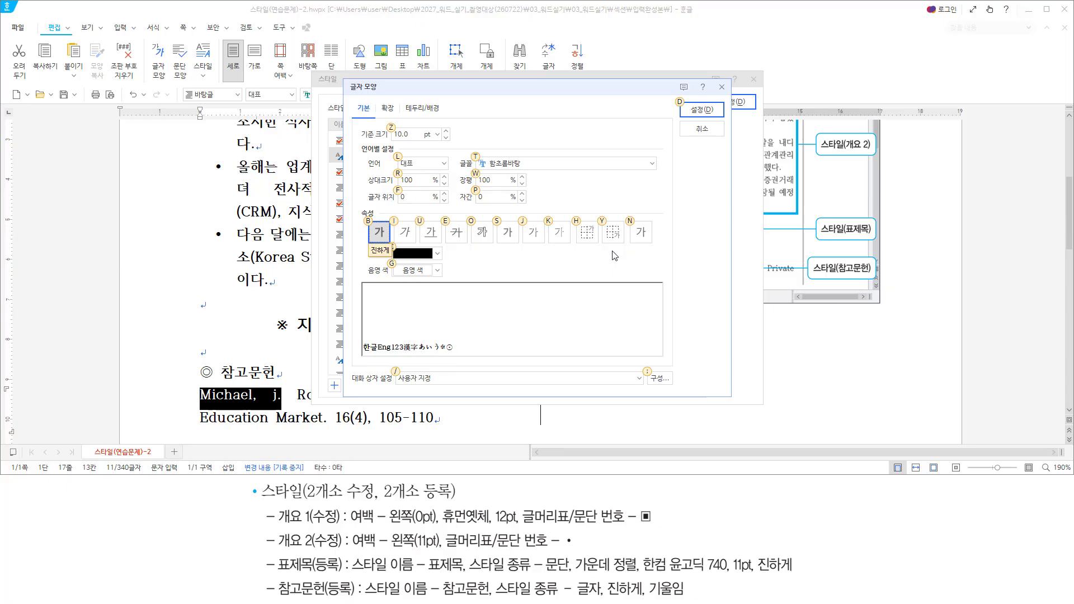
pyautogui.hotkey('alt', 'i')
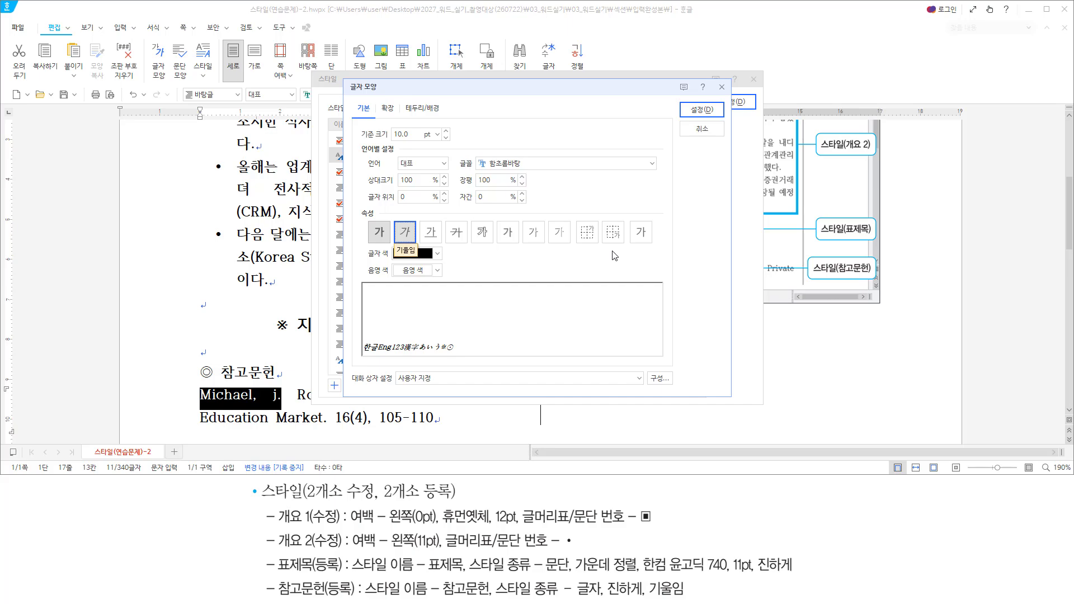
pyautogui.hotkey('alt', 'd')
# Step: Apply the 참고문헌 style to the selected first name and initial of the author under ◎ 참고문헌
pyautogui.hotkey('ctrl', '2')
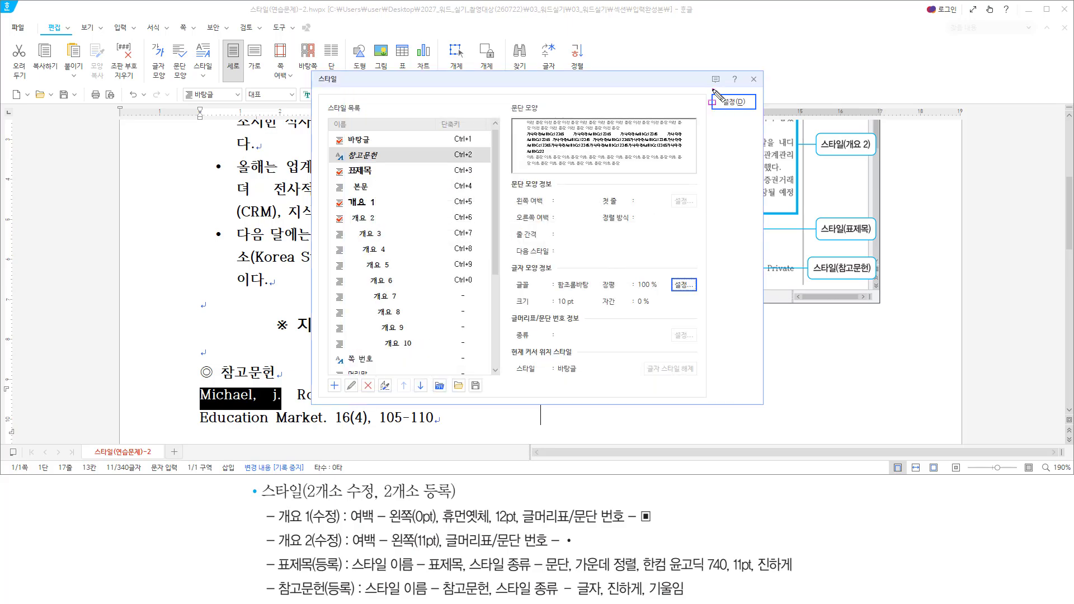
pyautogui.moveTo(713, 90)
pyautogui.mouseDown()
pyautogui.moveTo(715, 109)
pyautogui.moveTo(755, 118)
pyautogui.mouseUp()
pyautogui.press('Escape')
pyautogui.press('alt')
pyautogui.press('d')
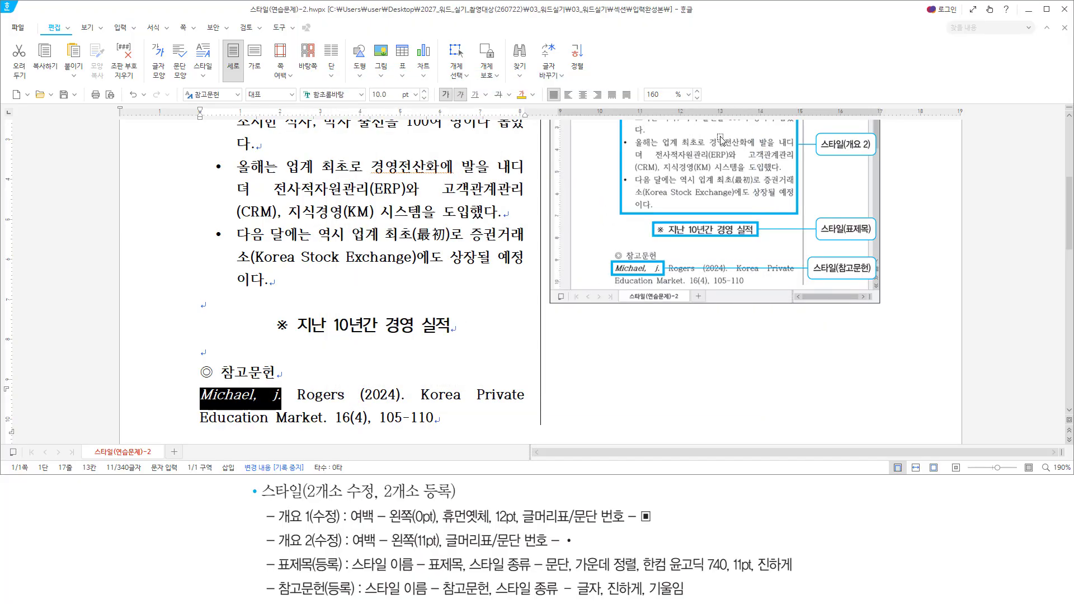
pyautogui.hotkey('ctrl', '2')
pyautogui.moveTo(194, 379); pyautogui.dragTo(288, 411)
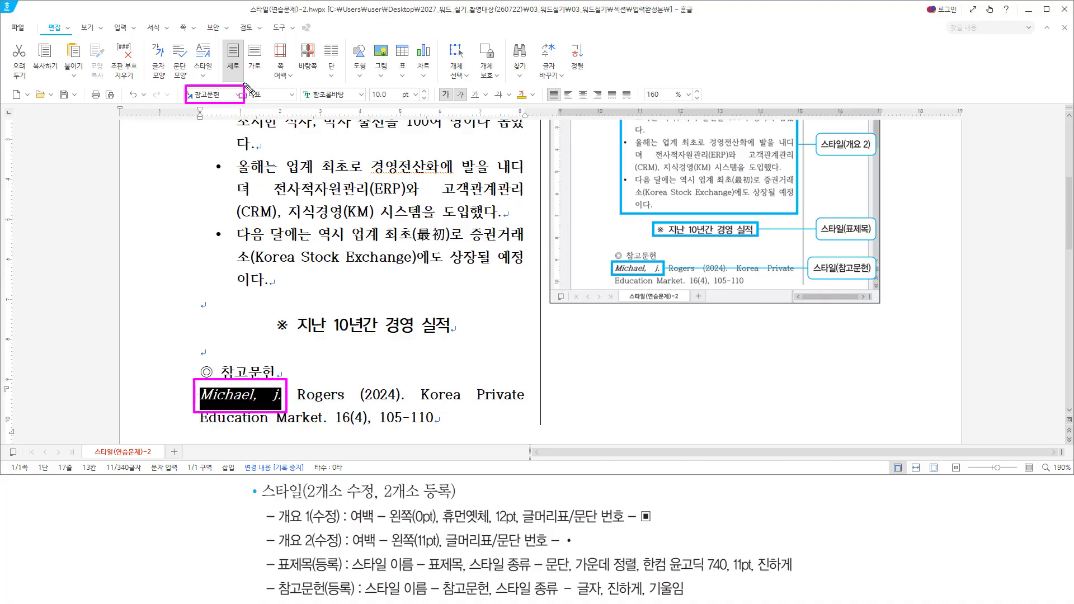
pyautogui.press('Escape')
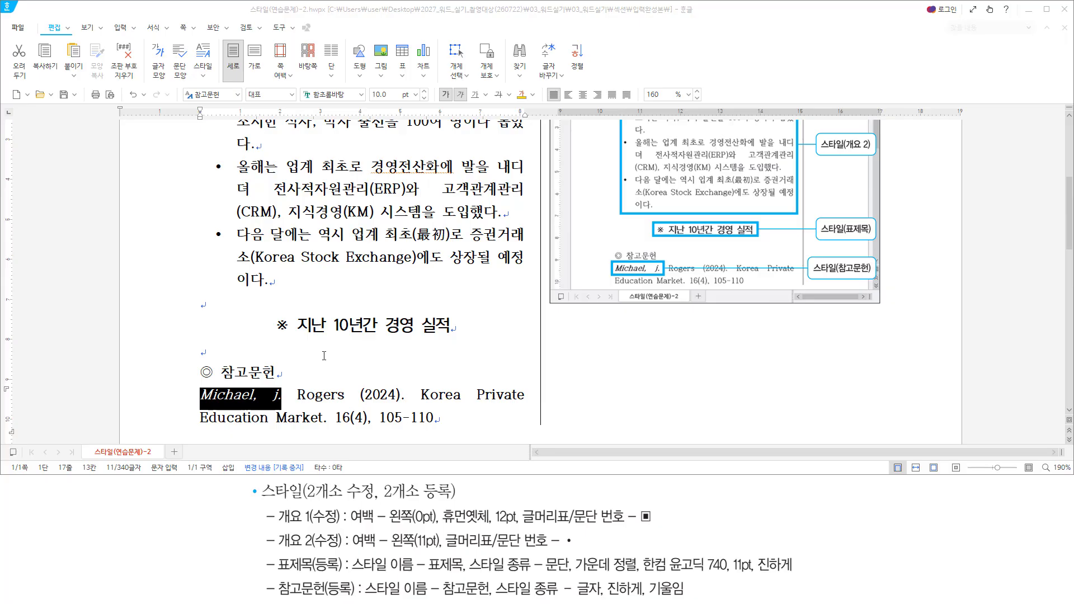
pyautogui.scroll(5, 324, 354)
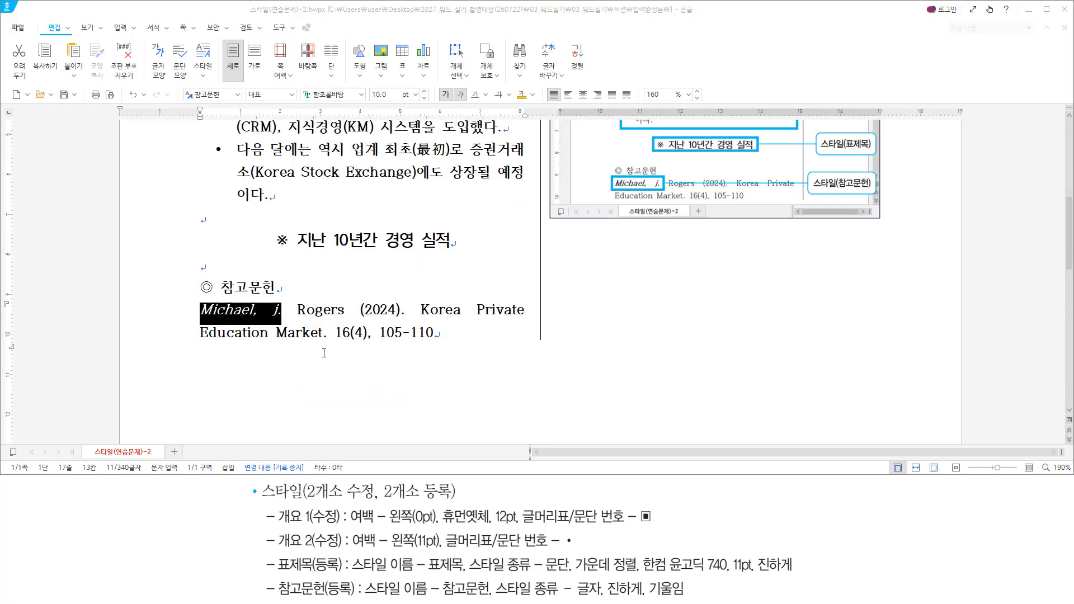